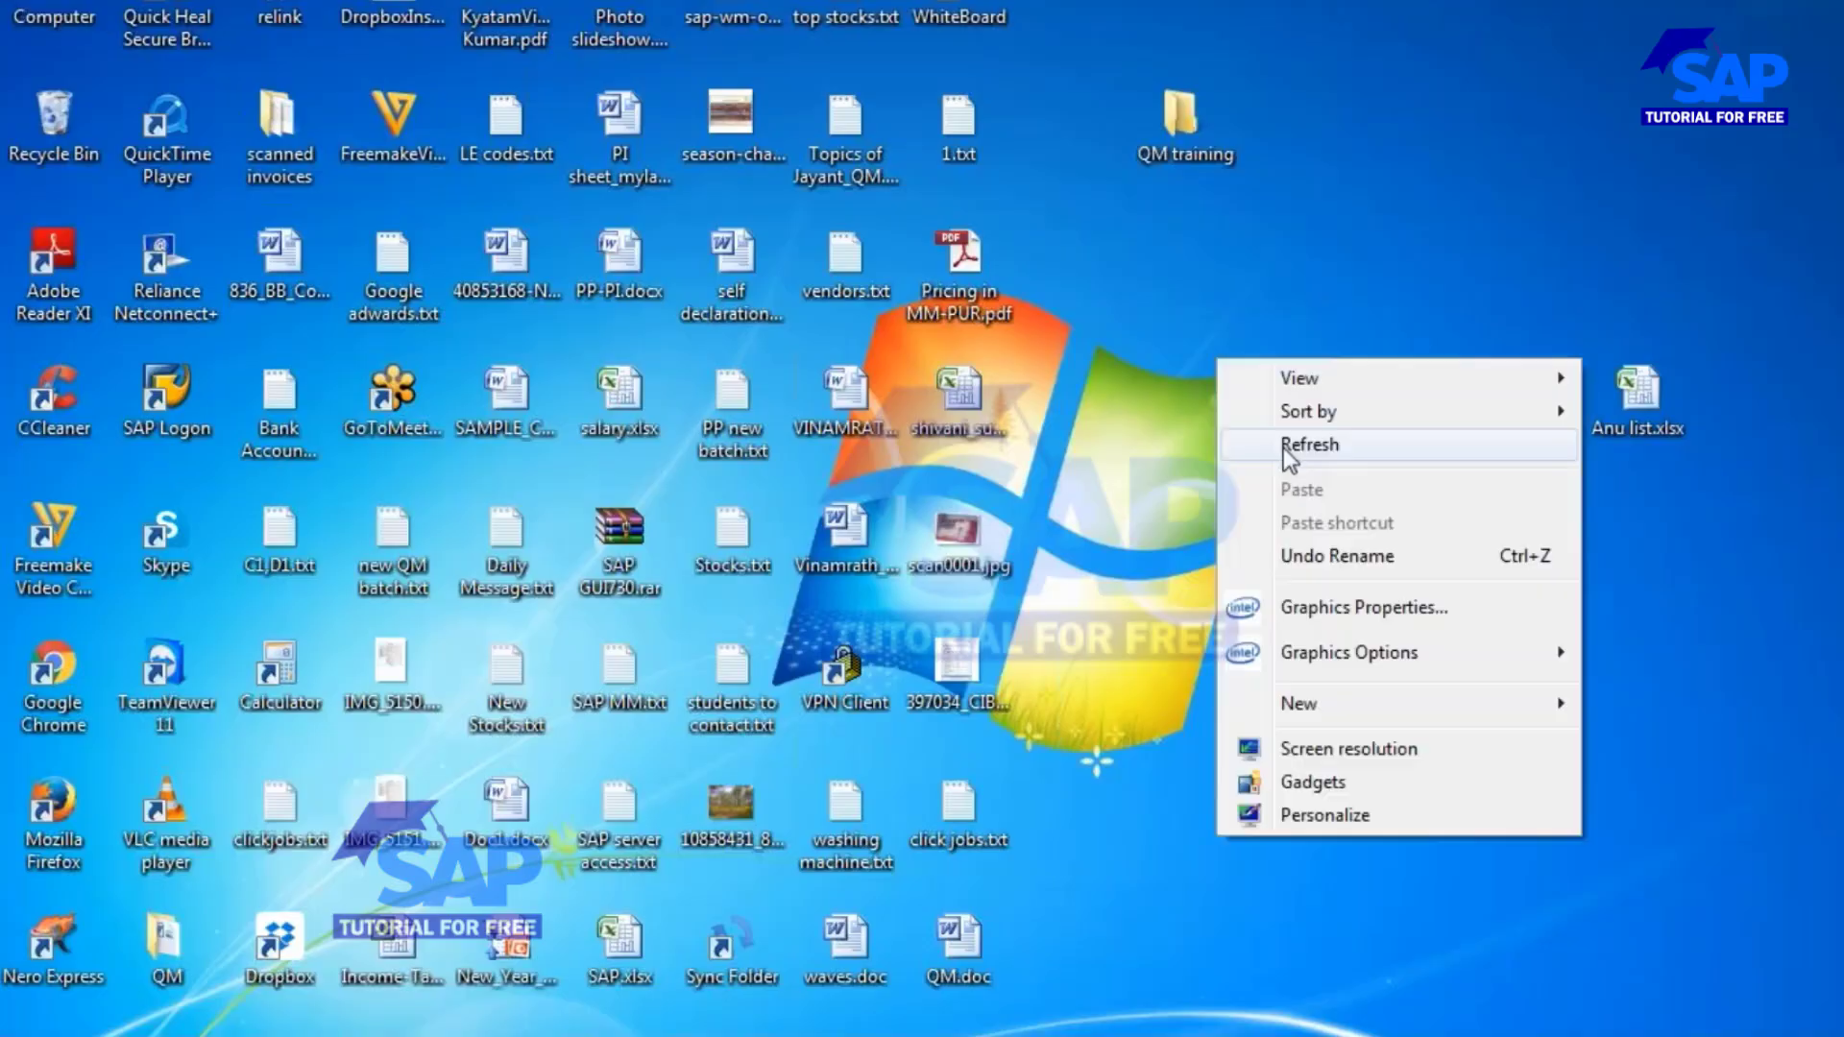
left_click(1284, 448)
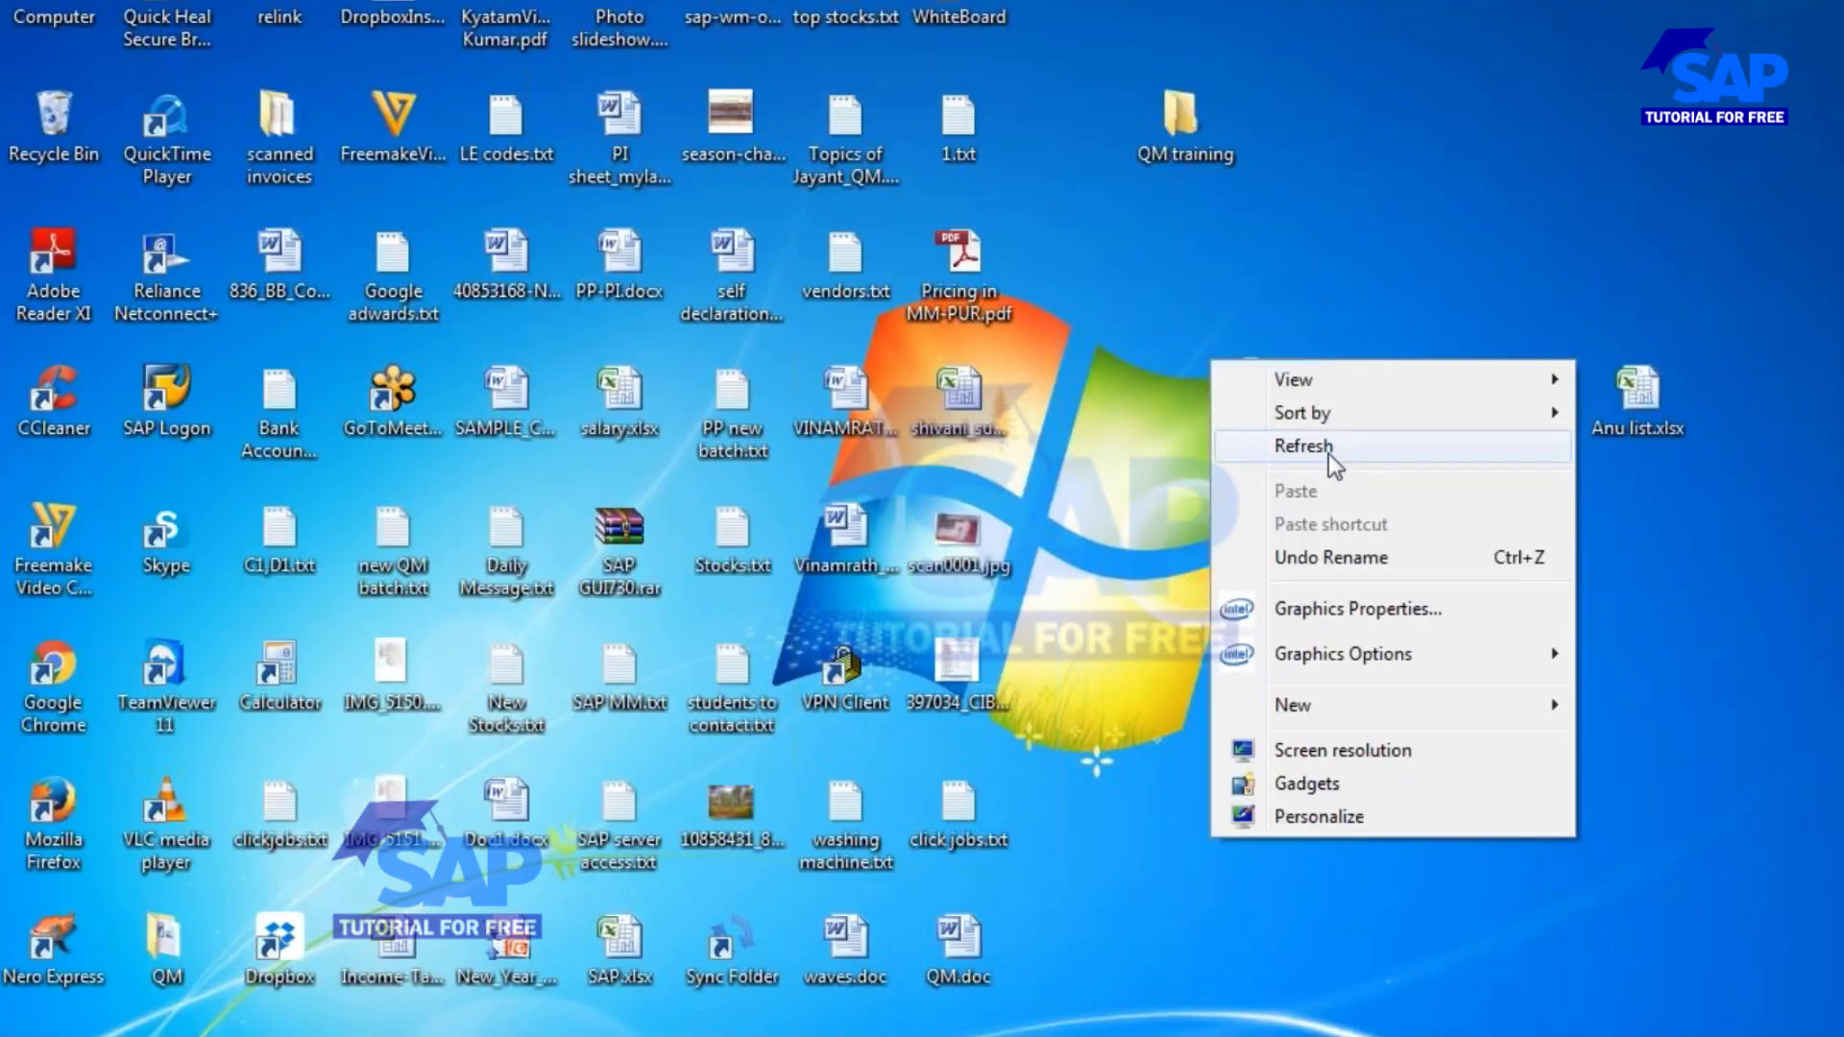
left_click(1329, 453)
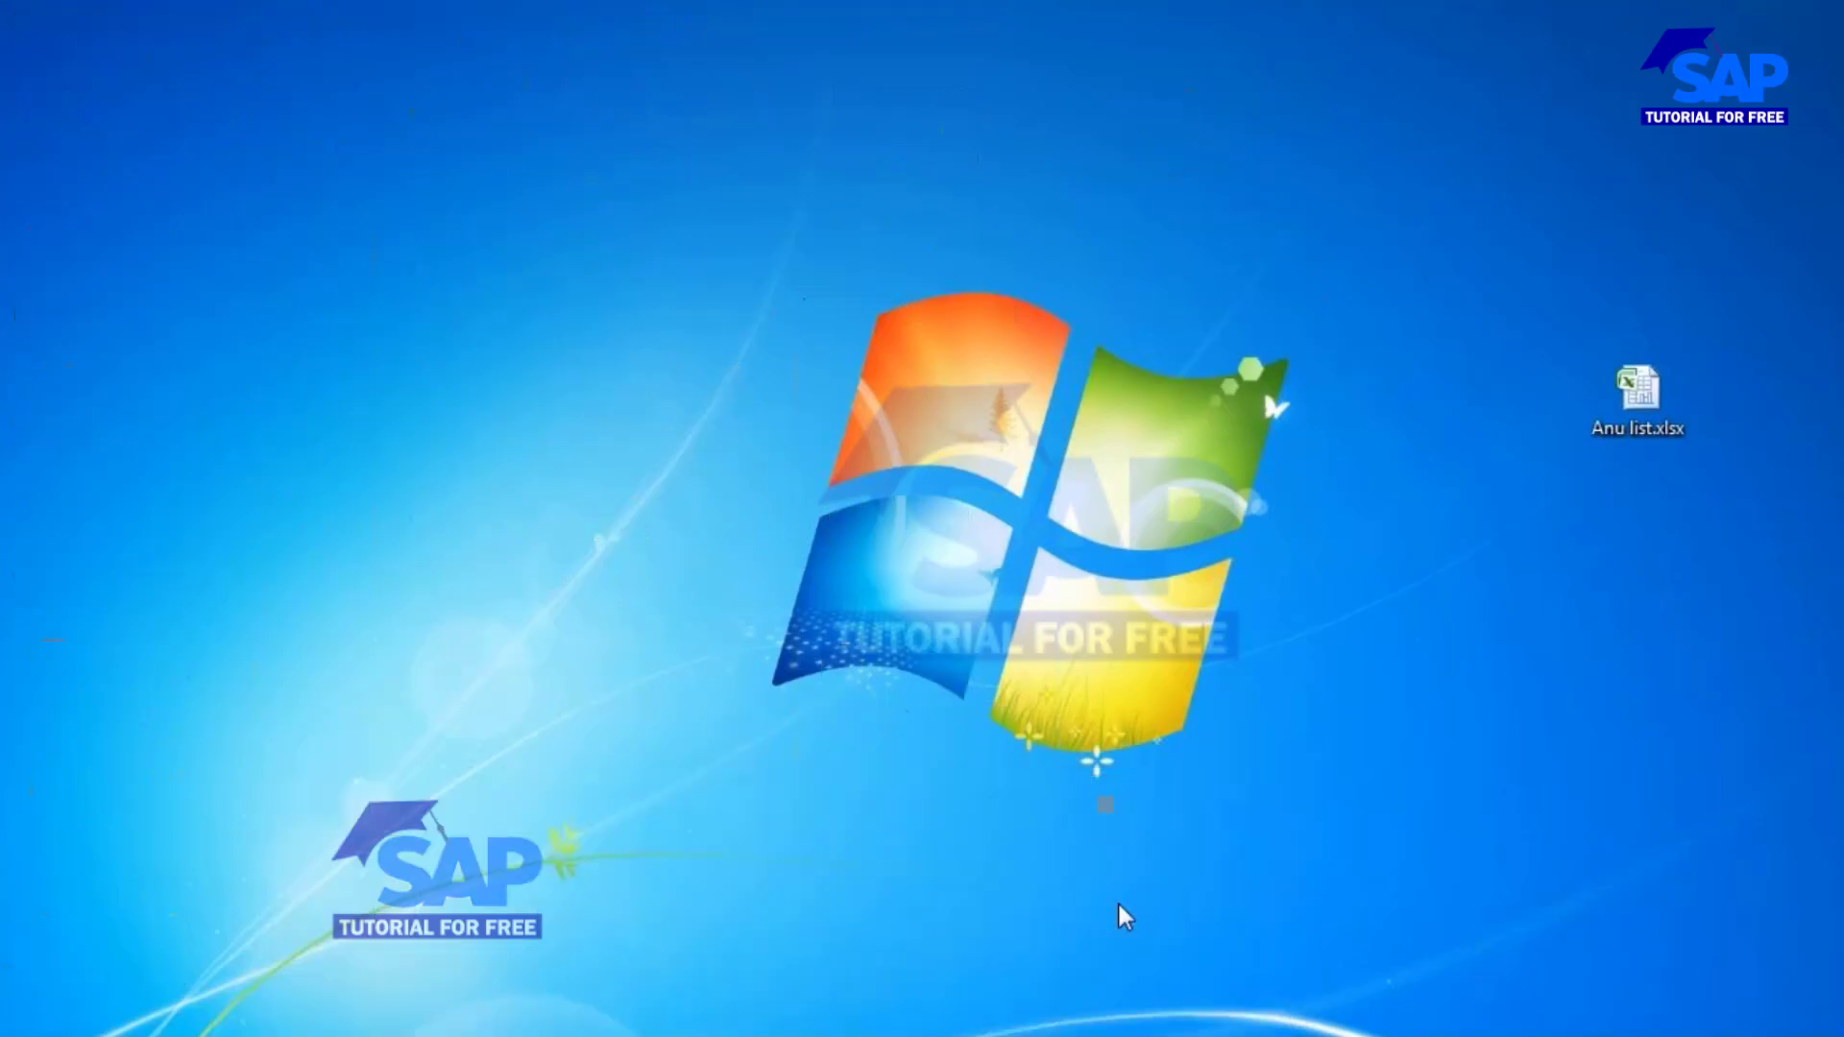
Try to log on to SAP client 800 with the prefilled credentials.
left_click(278, 276)
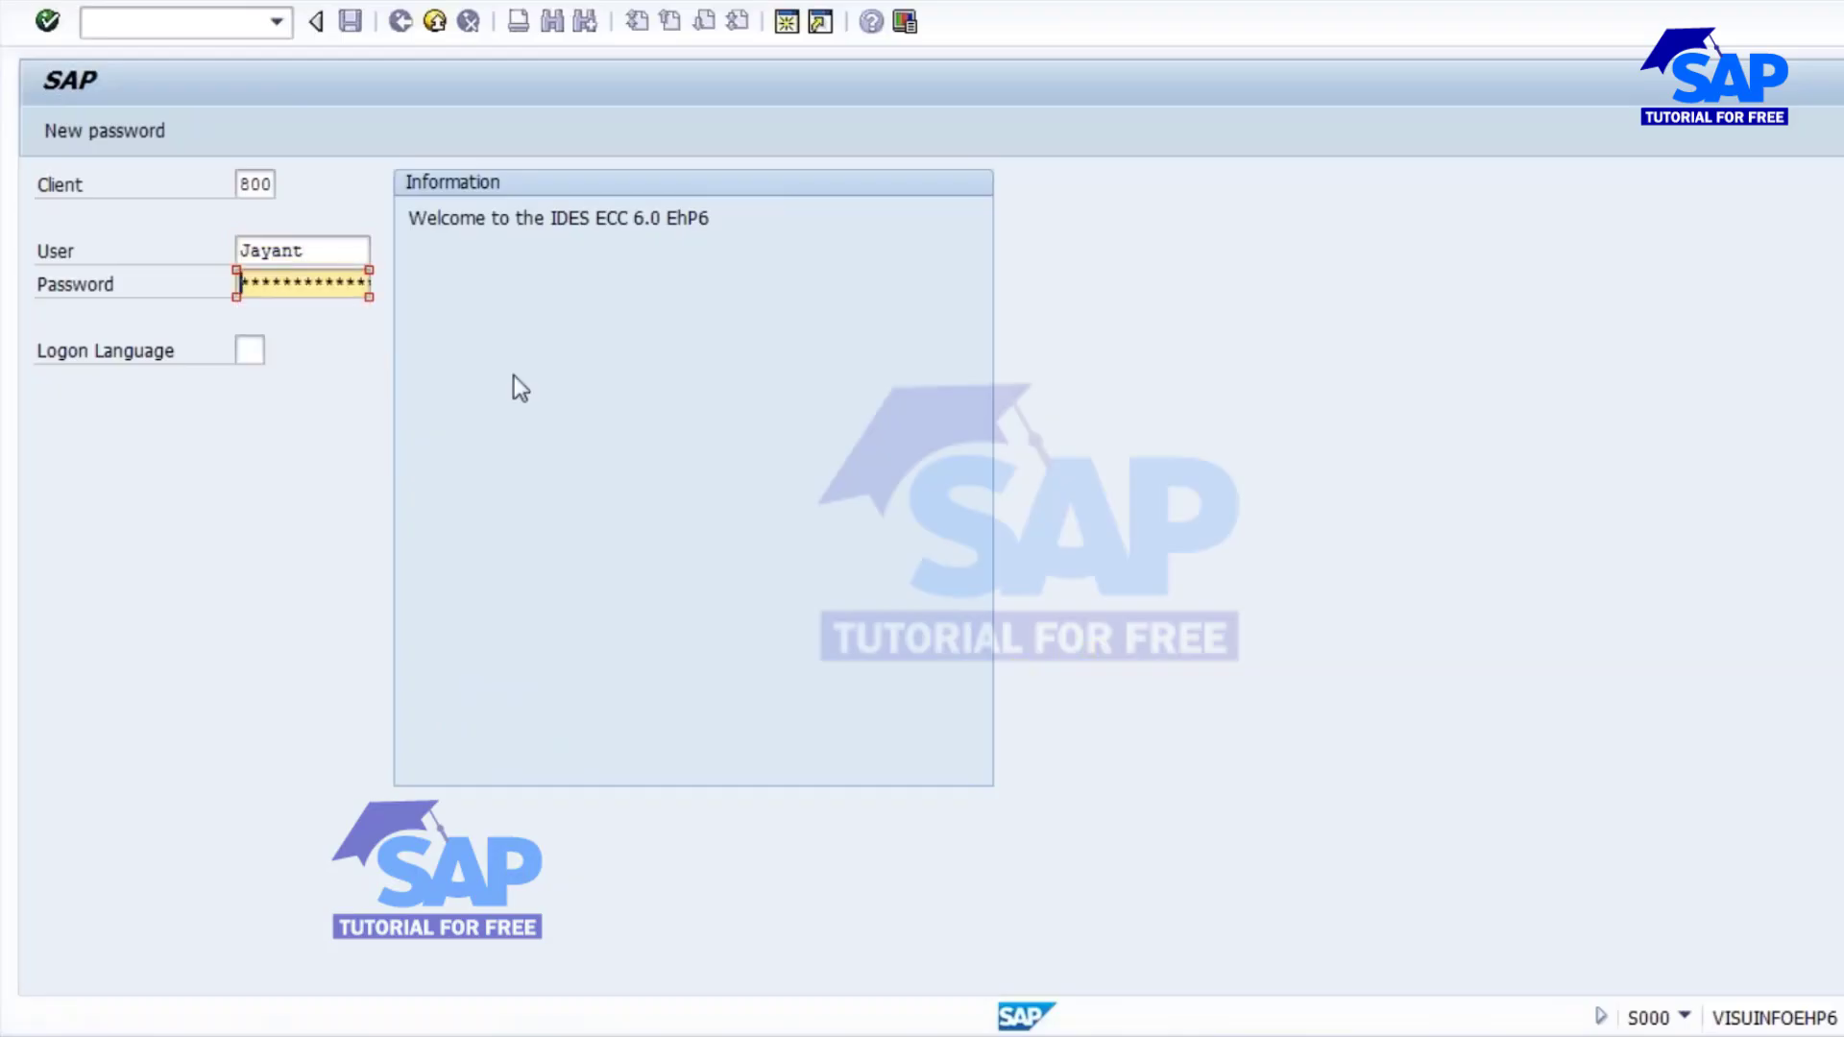
key("Return")
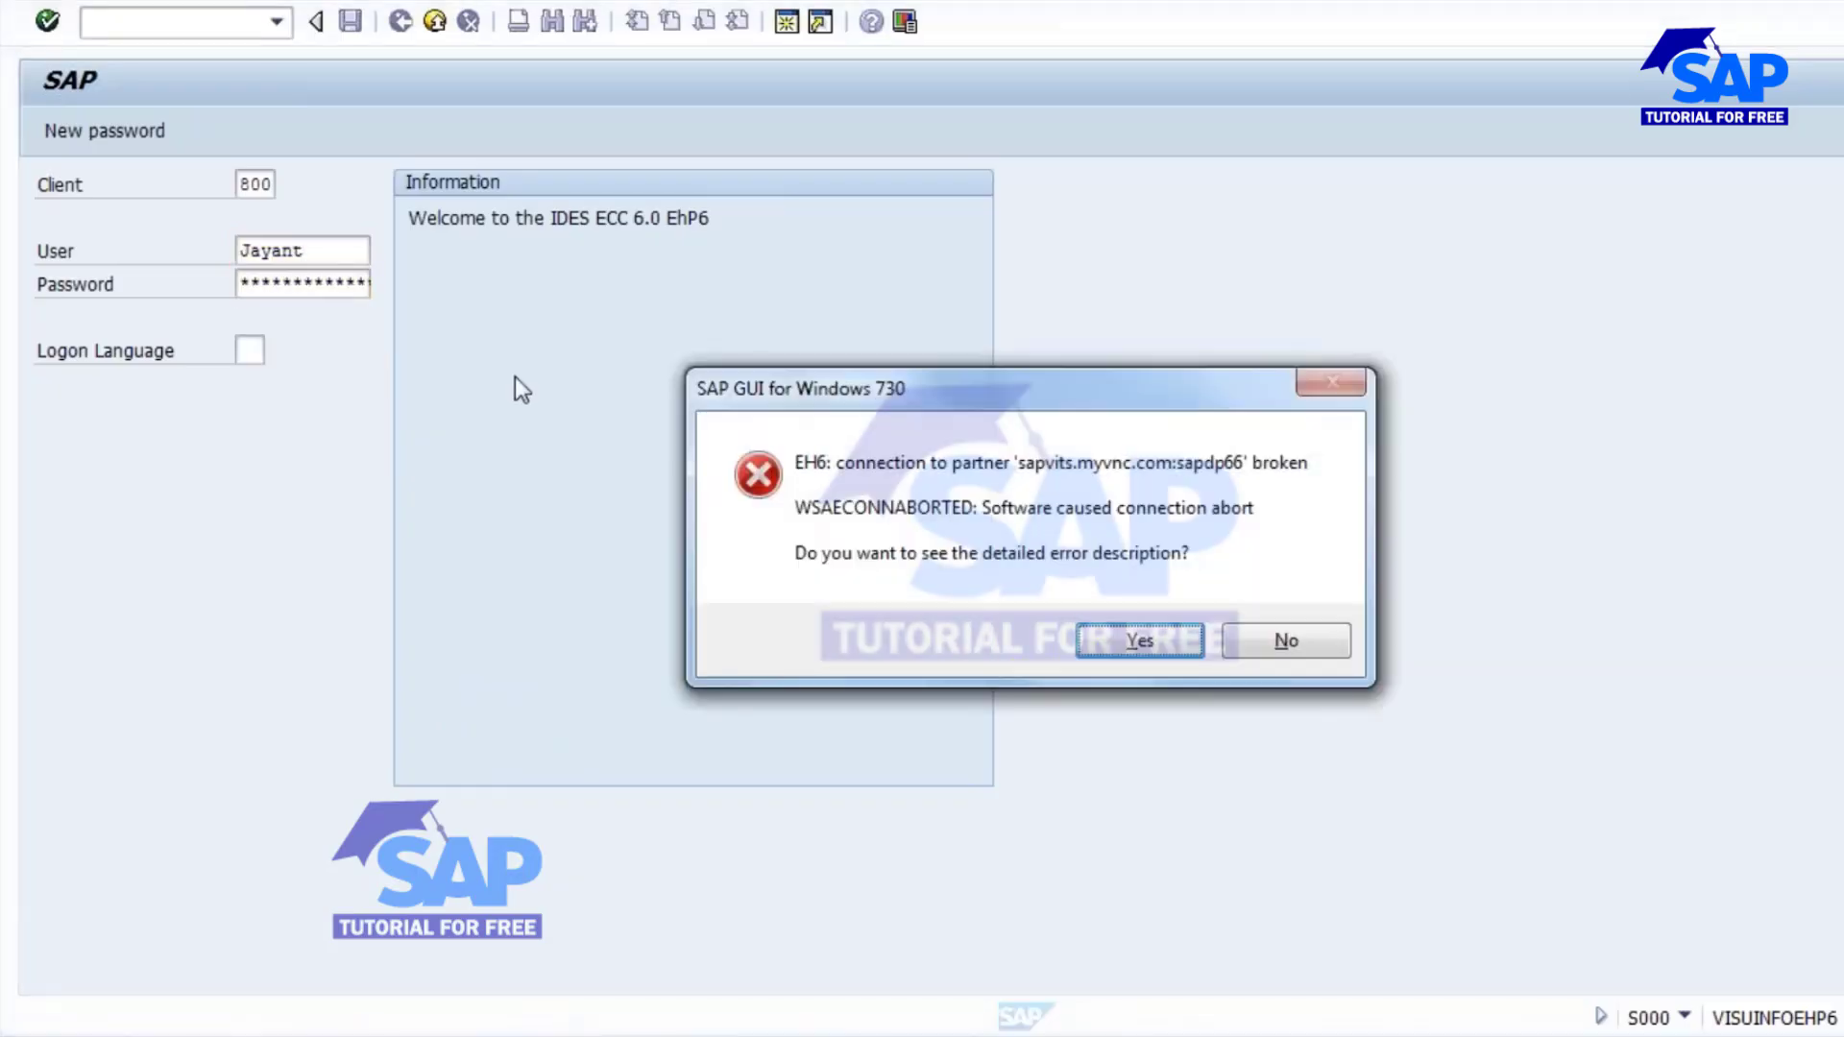
left_click(1292, 639)
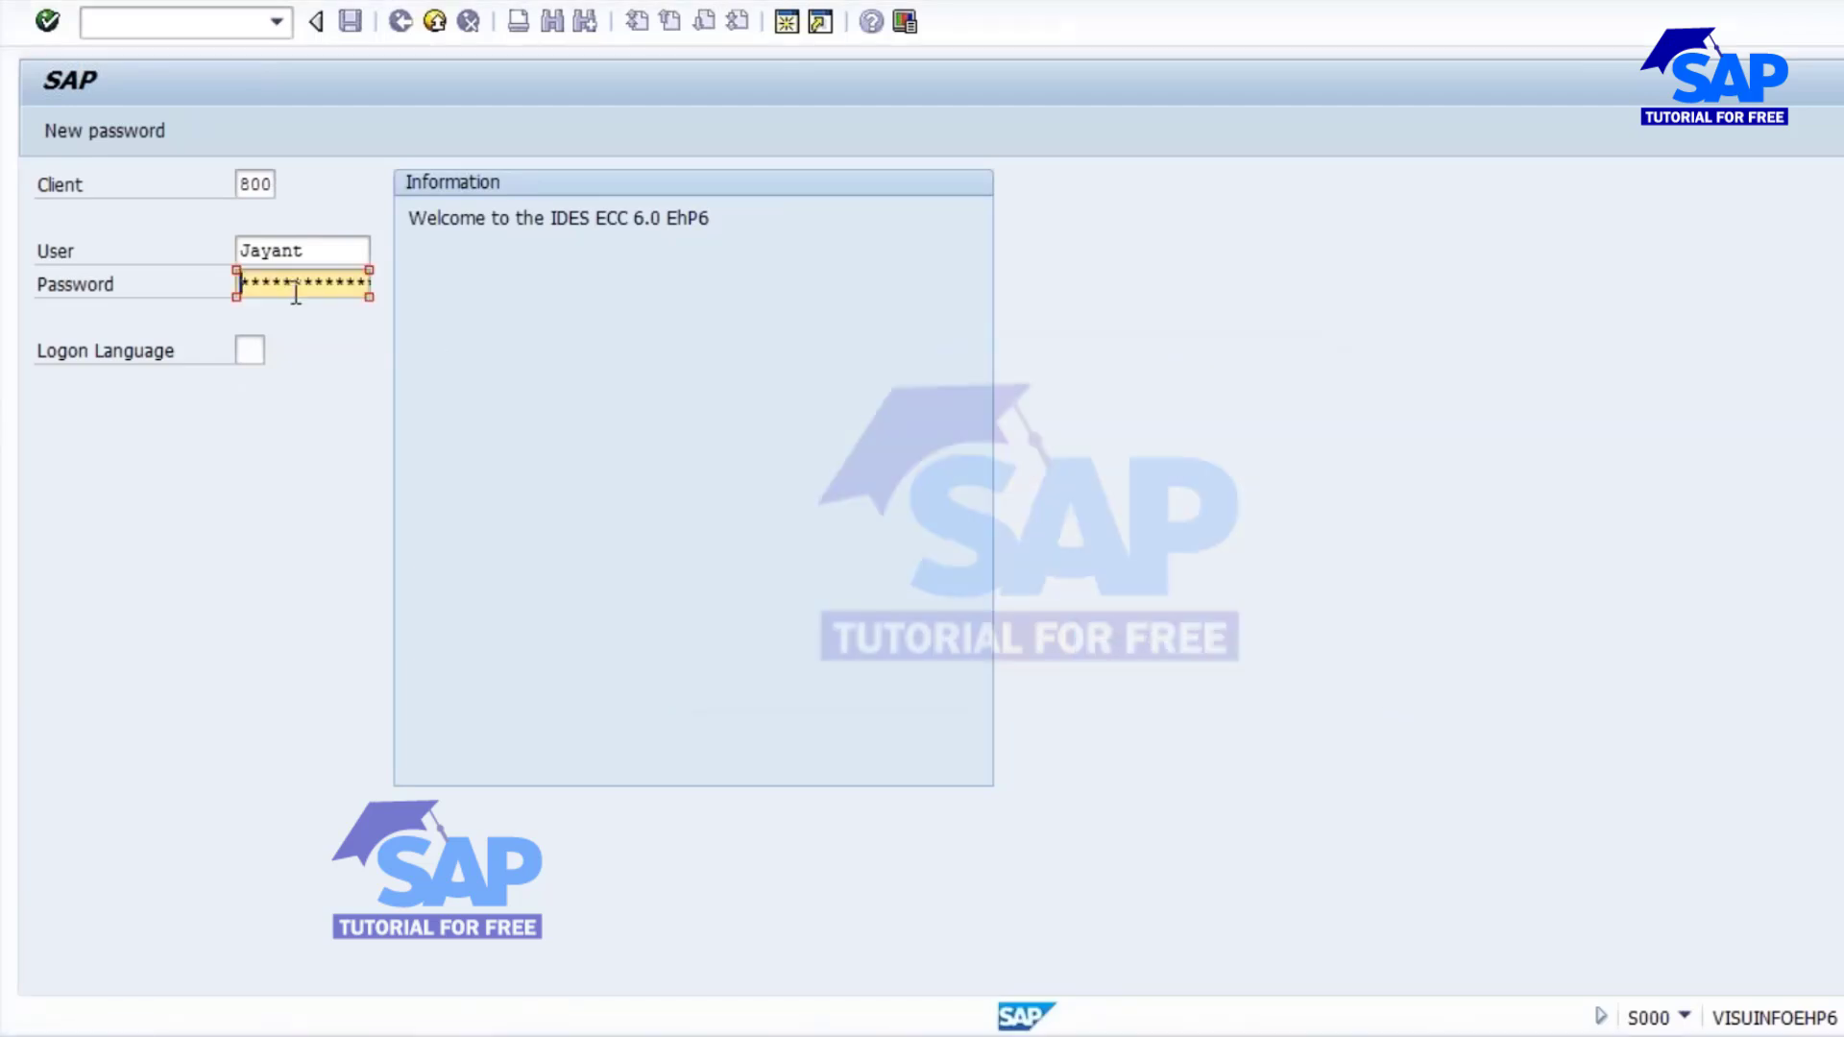
Log on to client 800 with the account password, continuing with this logon and ending any other logons in the system.
type("******")
key("Return")
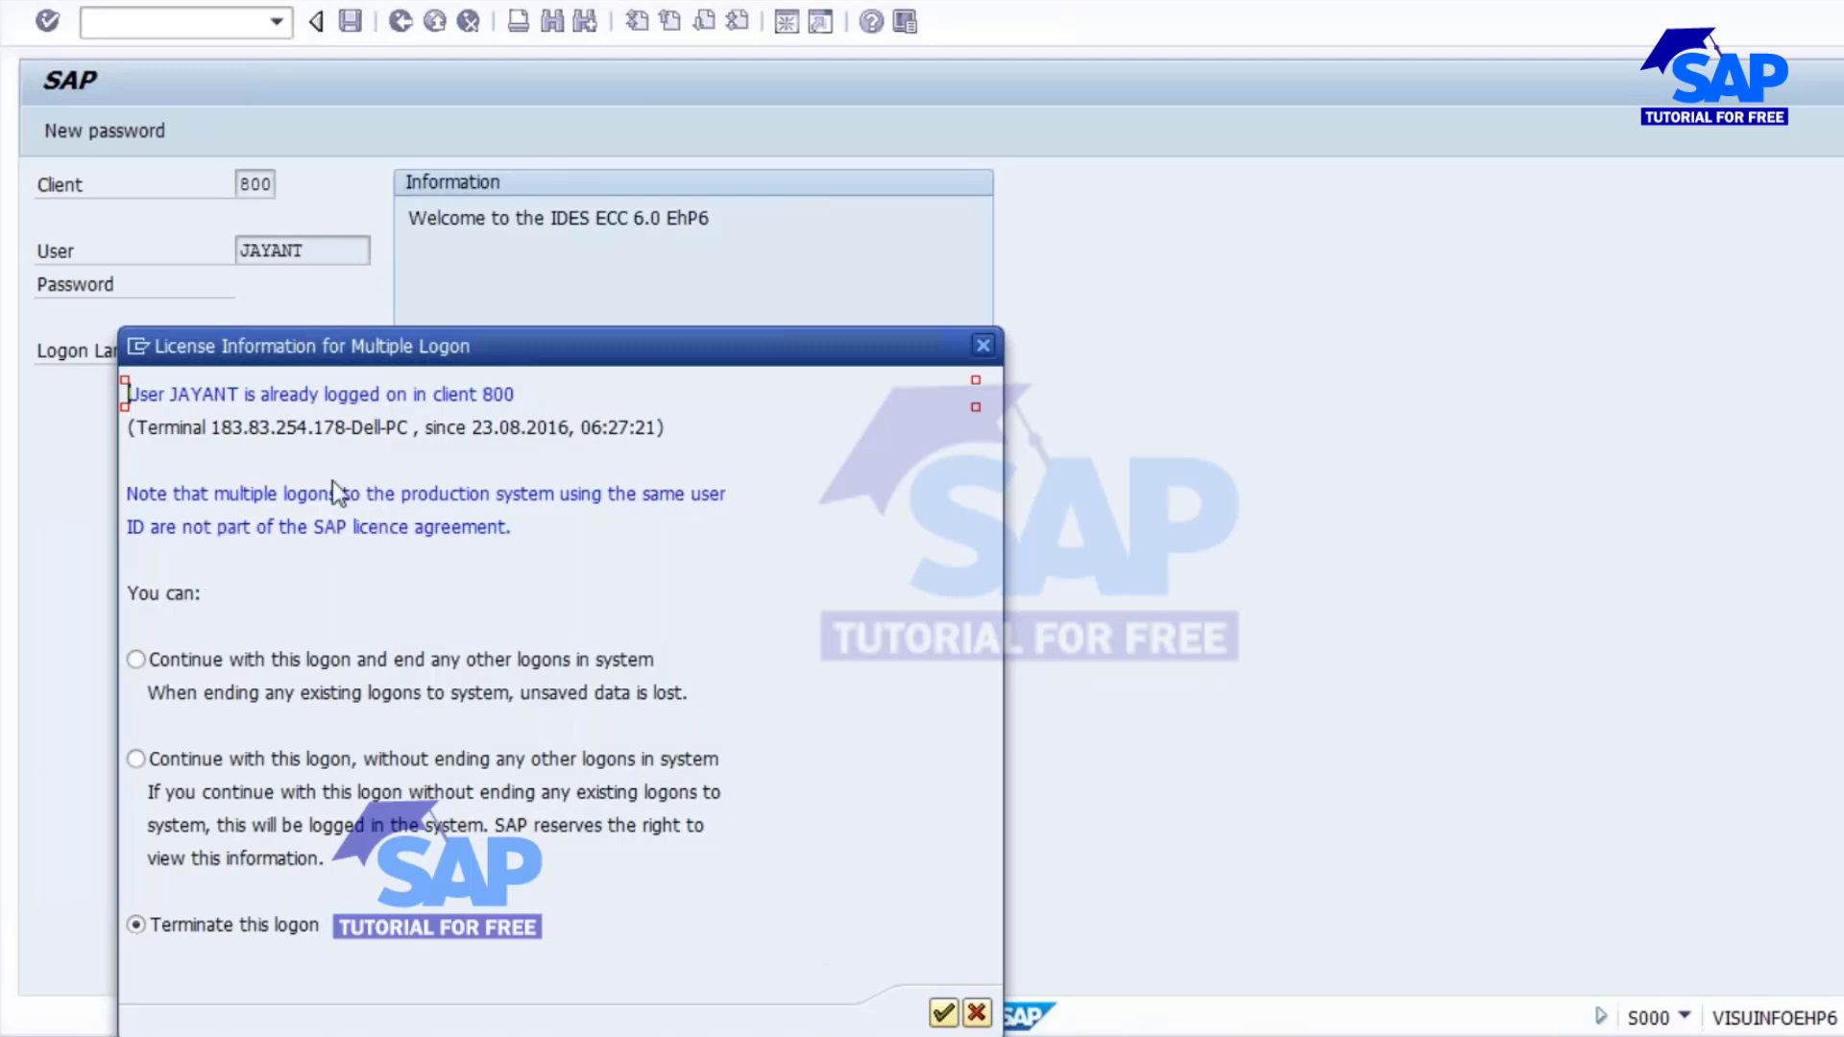
left_click(367, 663)
left_click(943, 1012)
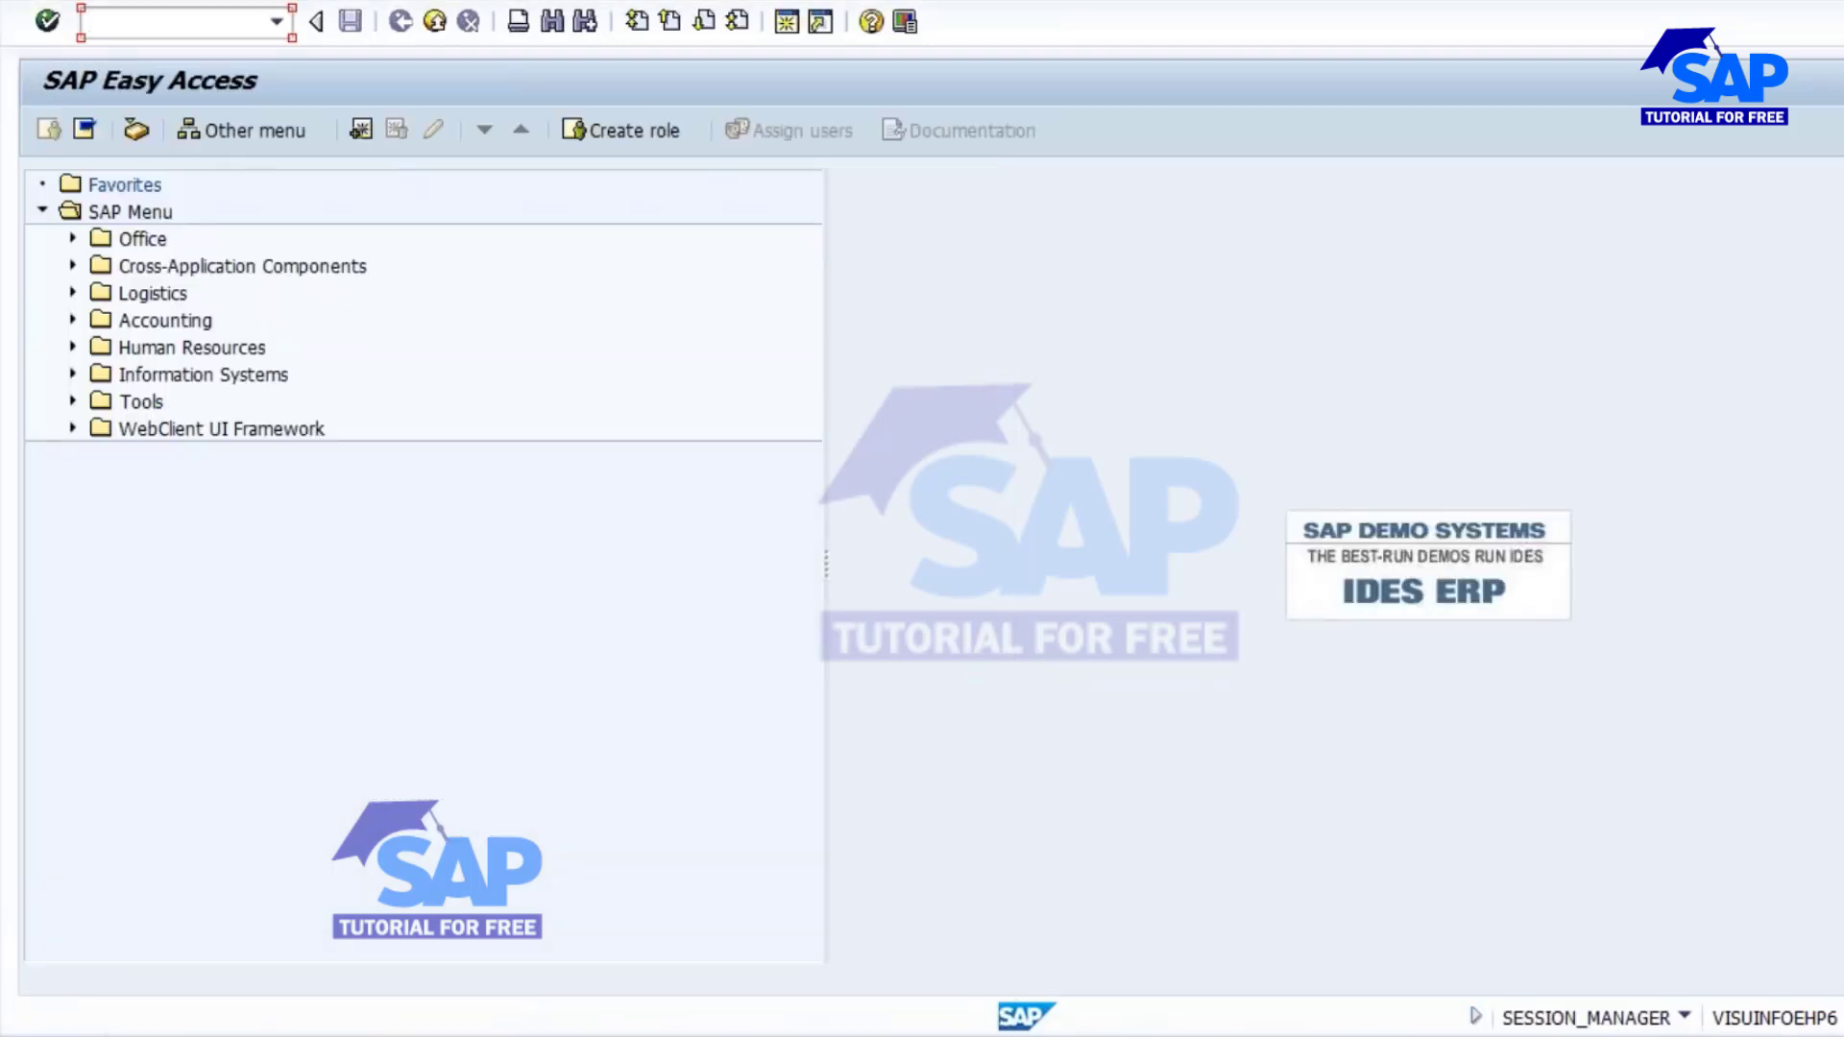
Run the Materials List report (MM60) for plant 1000, material type FERT, limited to materials created by the logged-on user.
type("mm60")
key("Return")
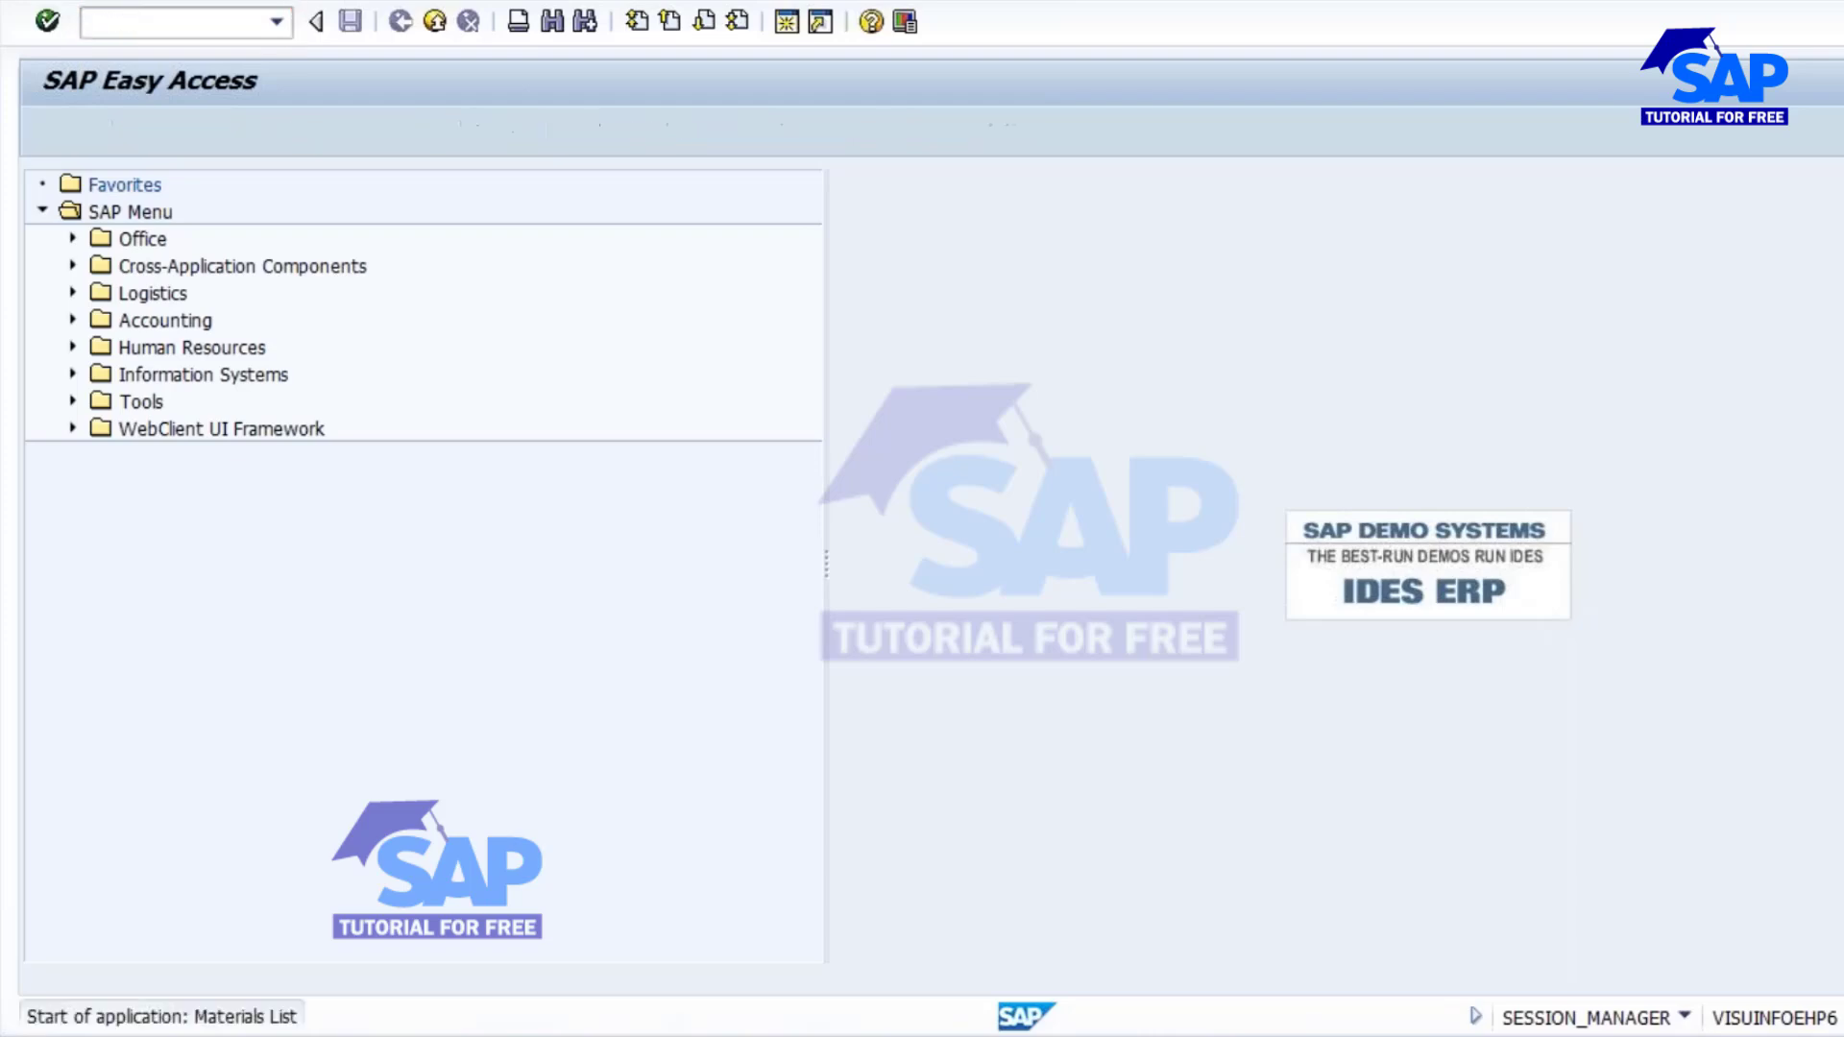
left_click(415, 249)
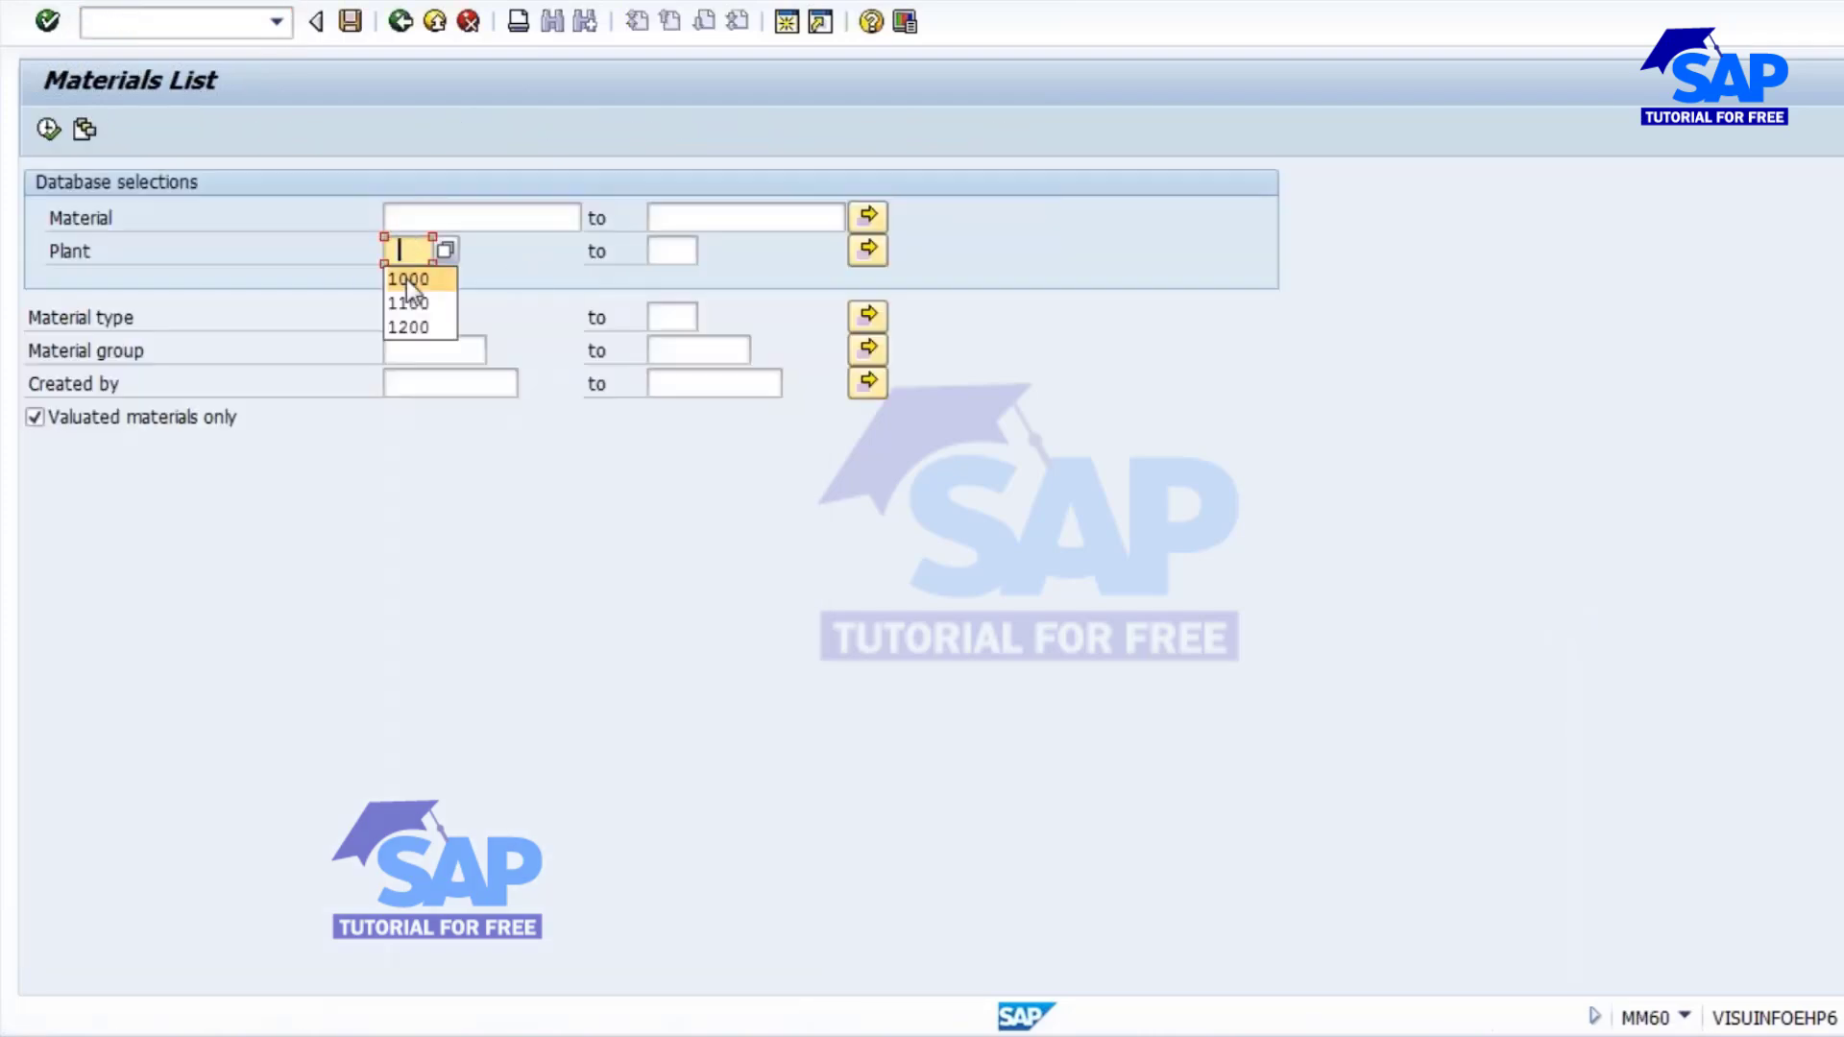
left_click(406, 277)
left_click(411, 308)
left_click(406, 346)
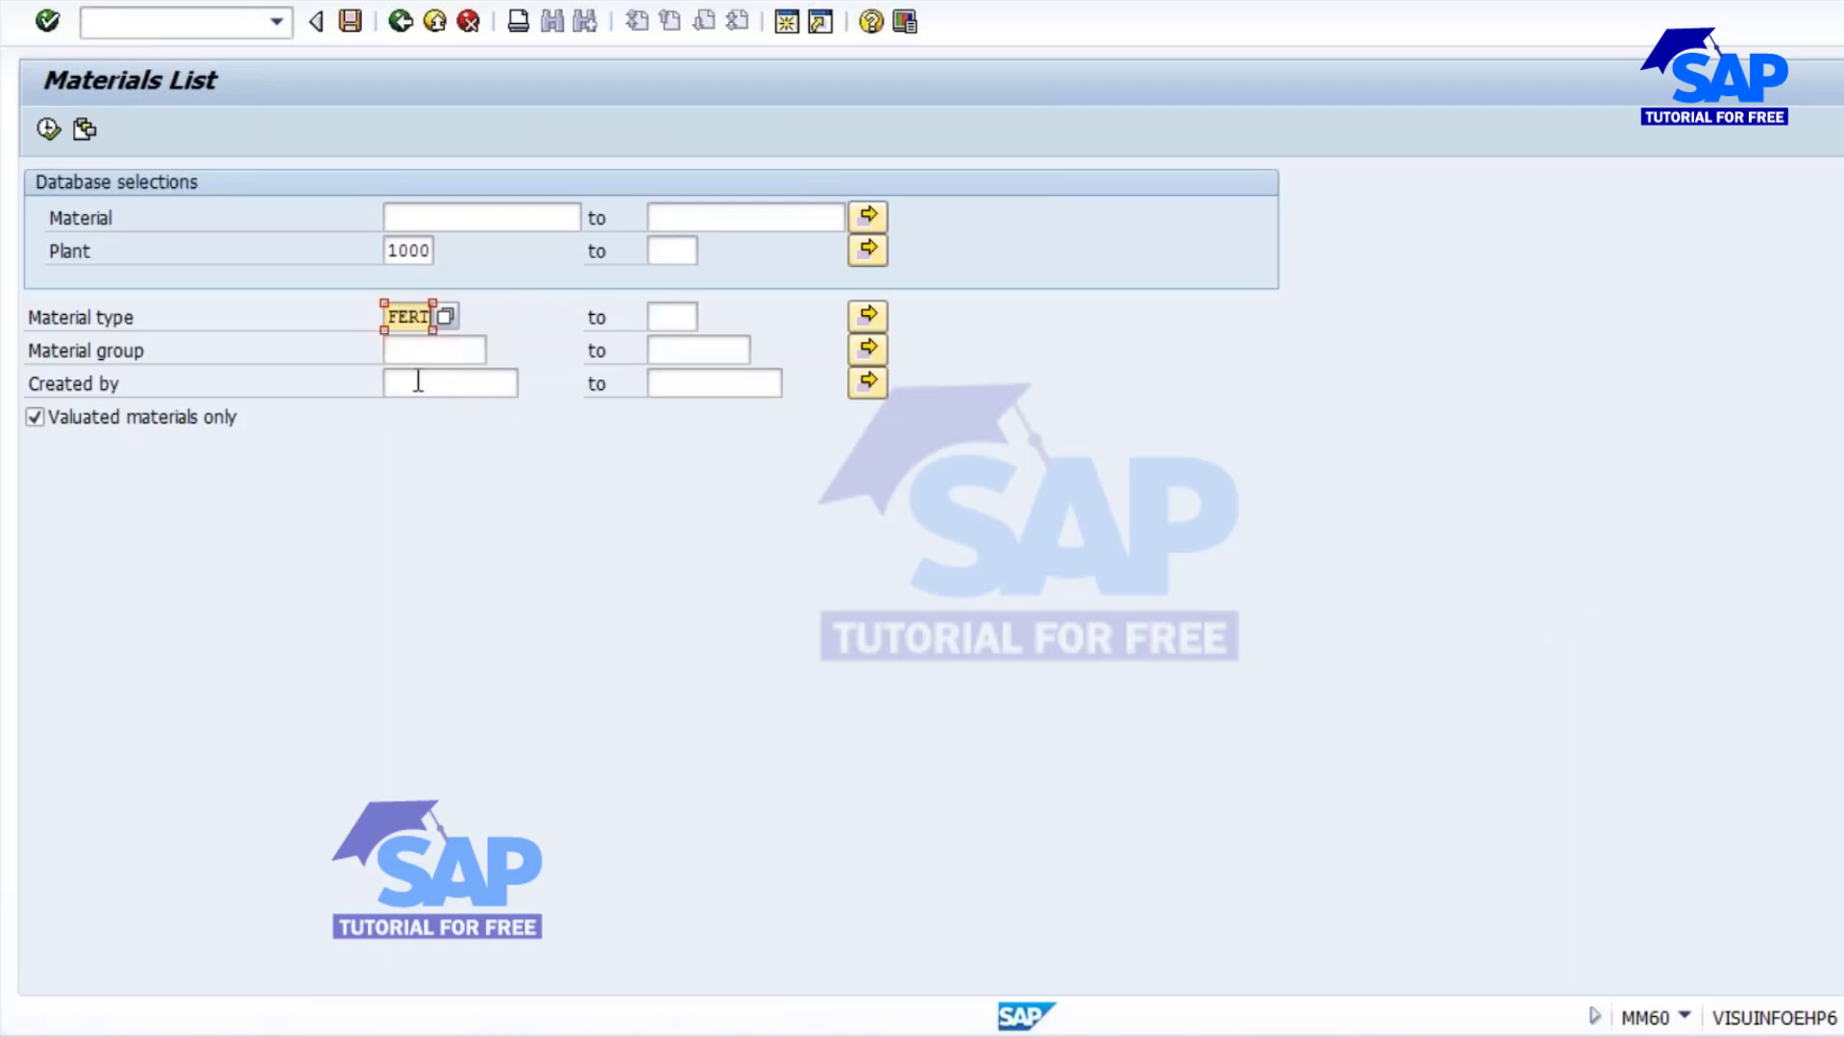
left_click(416, 382)
left_click(427, 407)
left_click(48, 129)
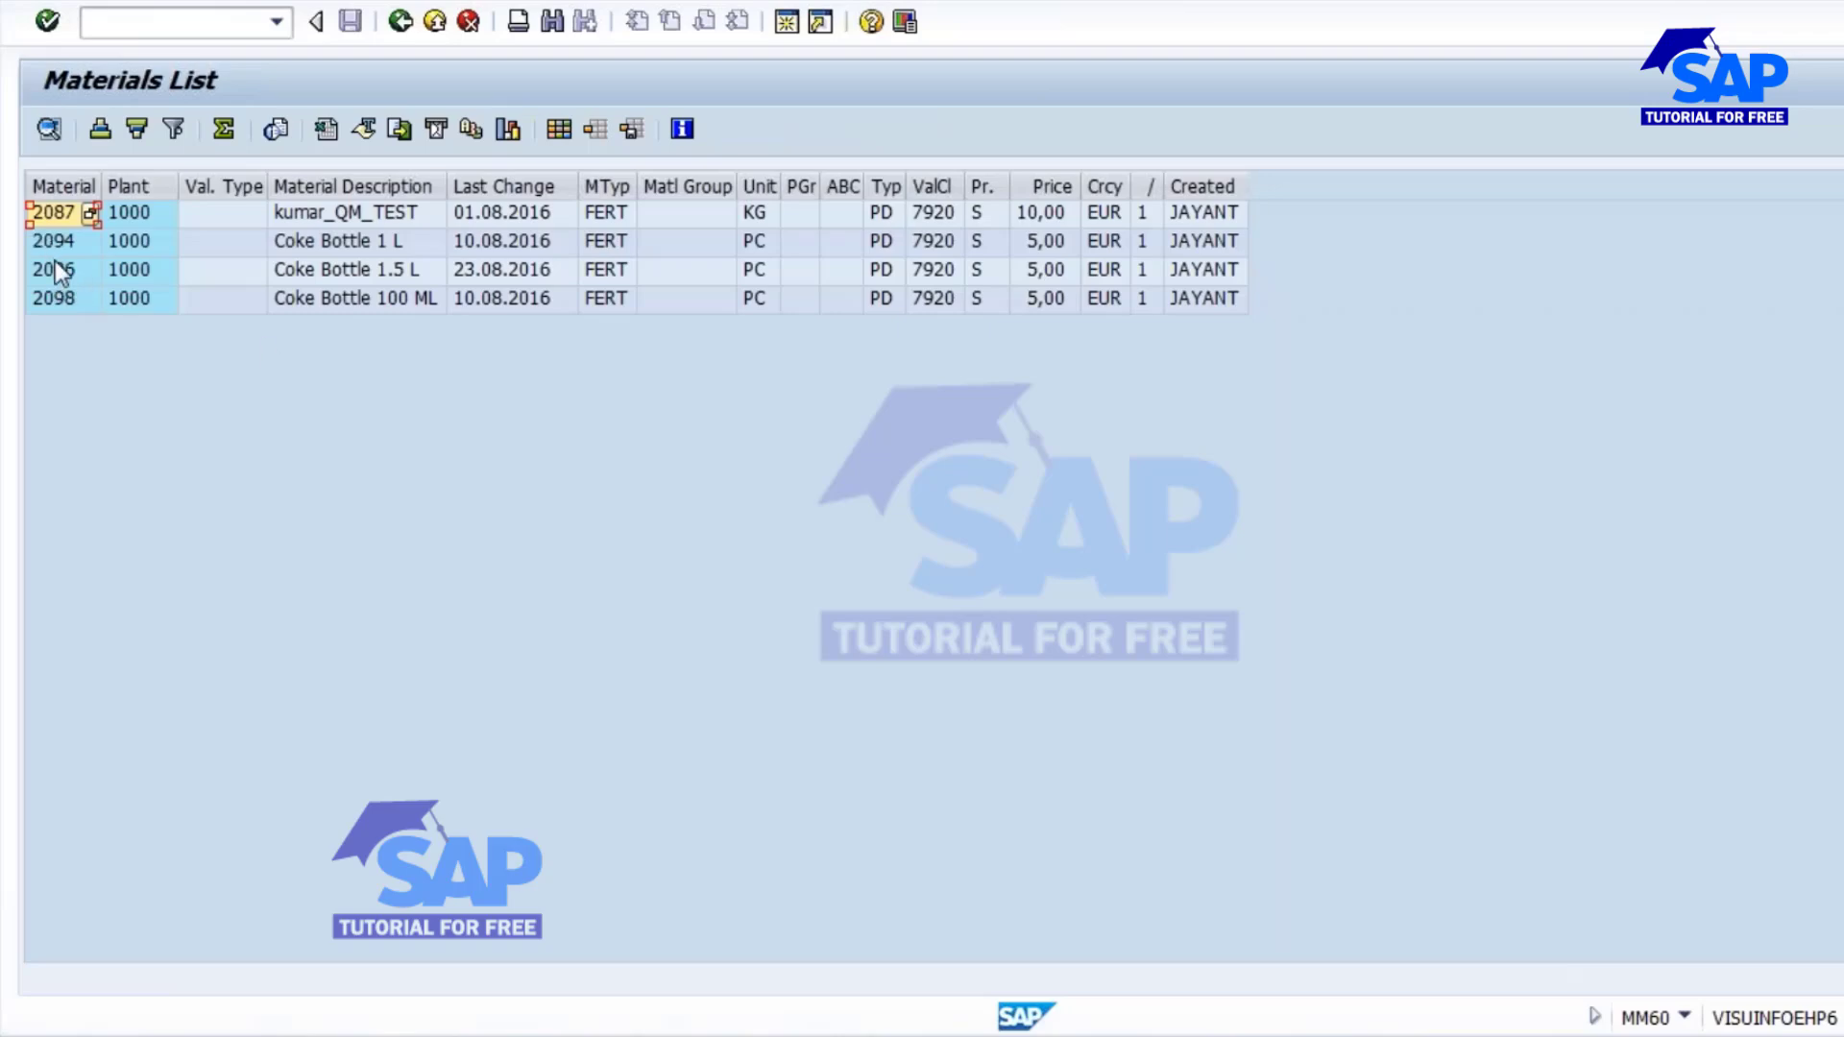
Display the stock/requirements list (MD04) for material 2094 in plant 1000 in a separate session and check its available quantity.
left_click(50, 238)
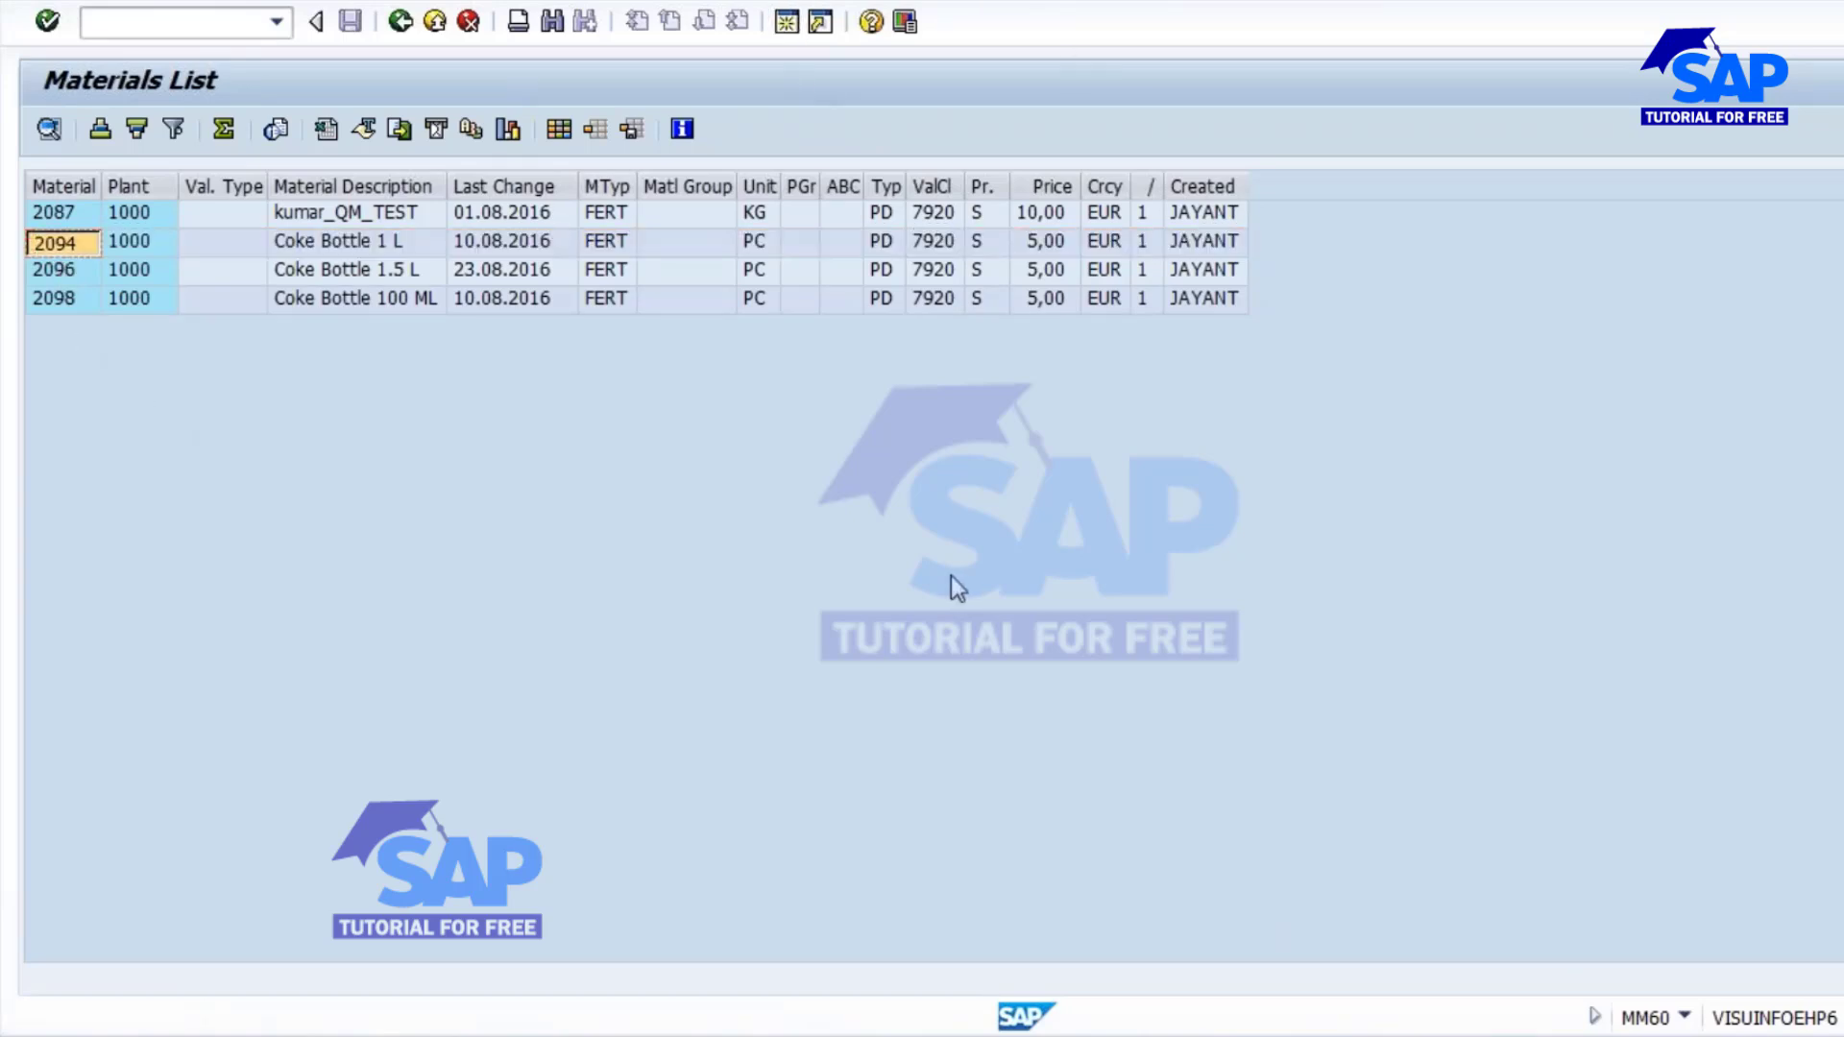
key("shift+F3")
type("md04")
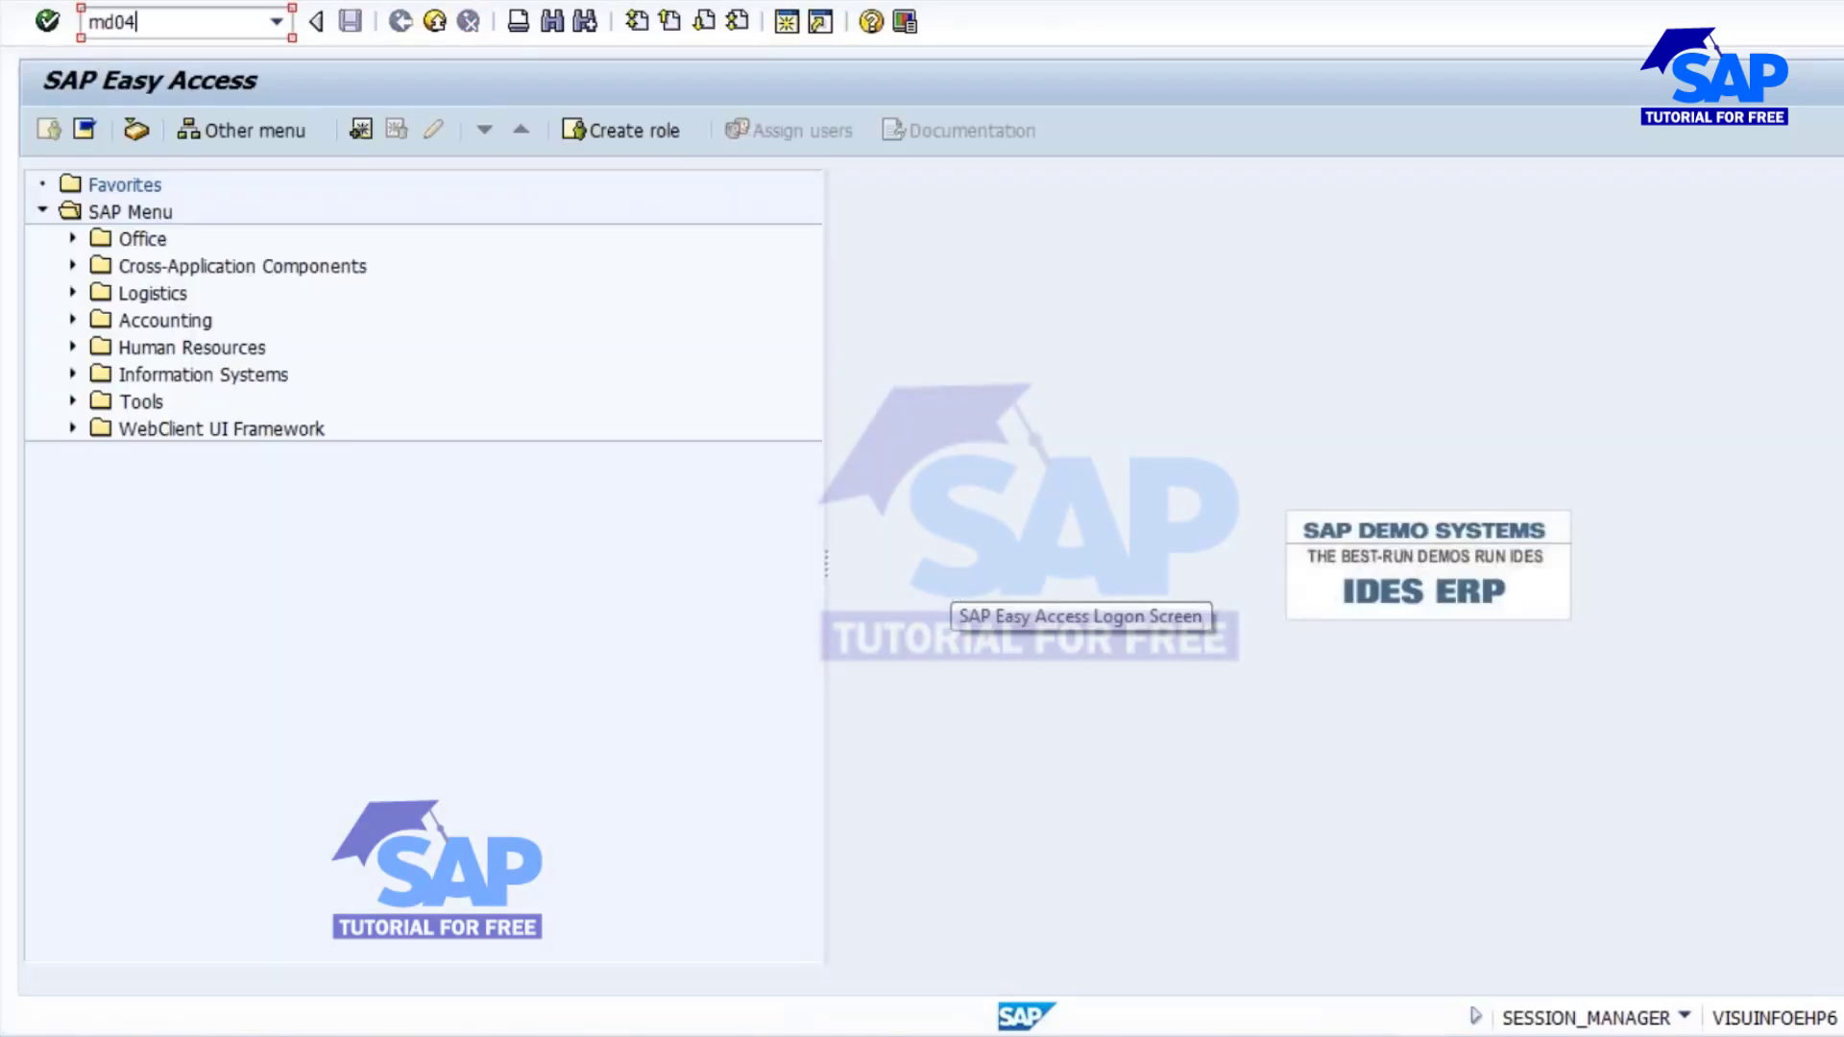
key("Return")
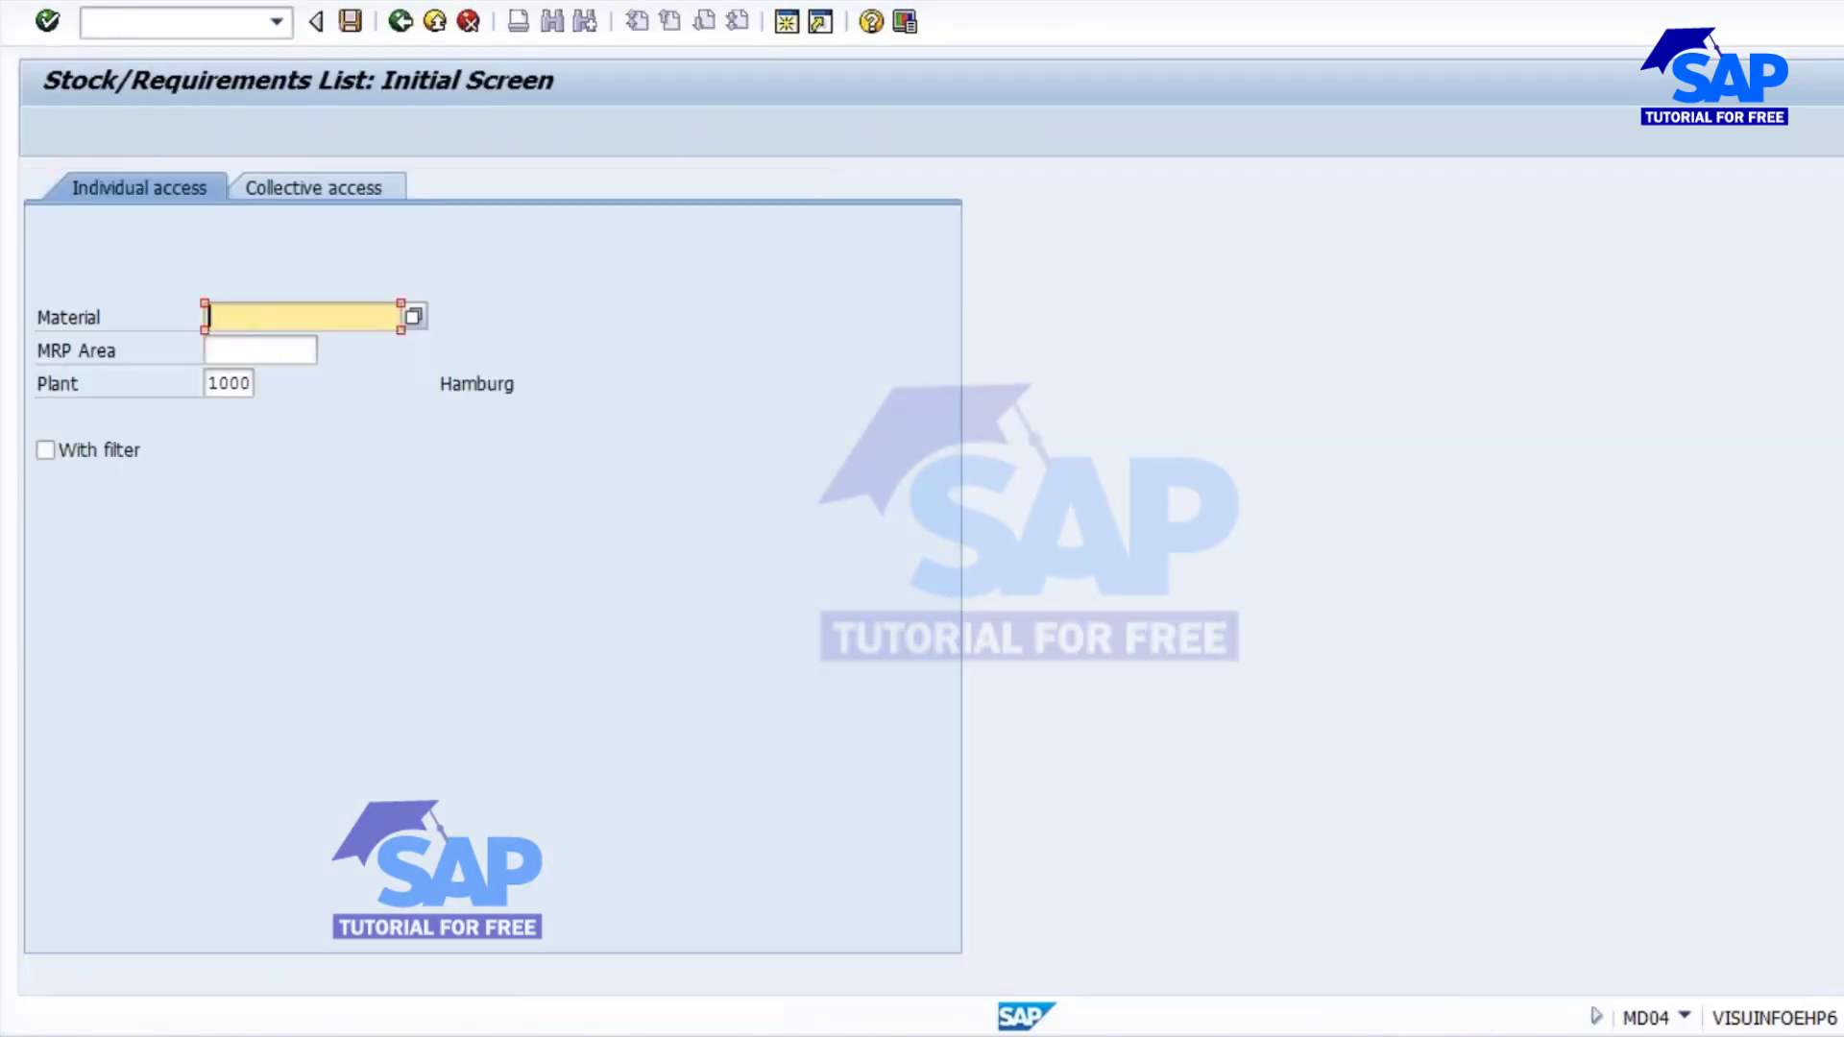
type("2094")
key("Return")
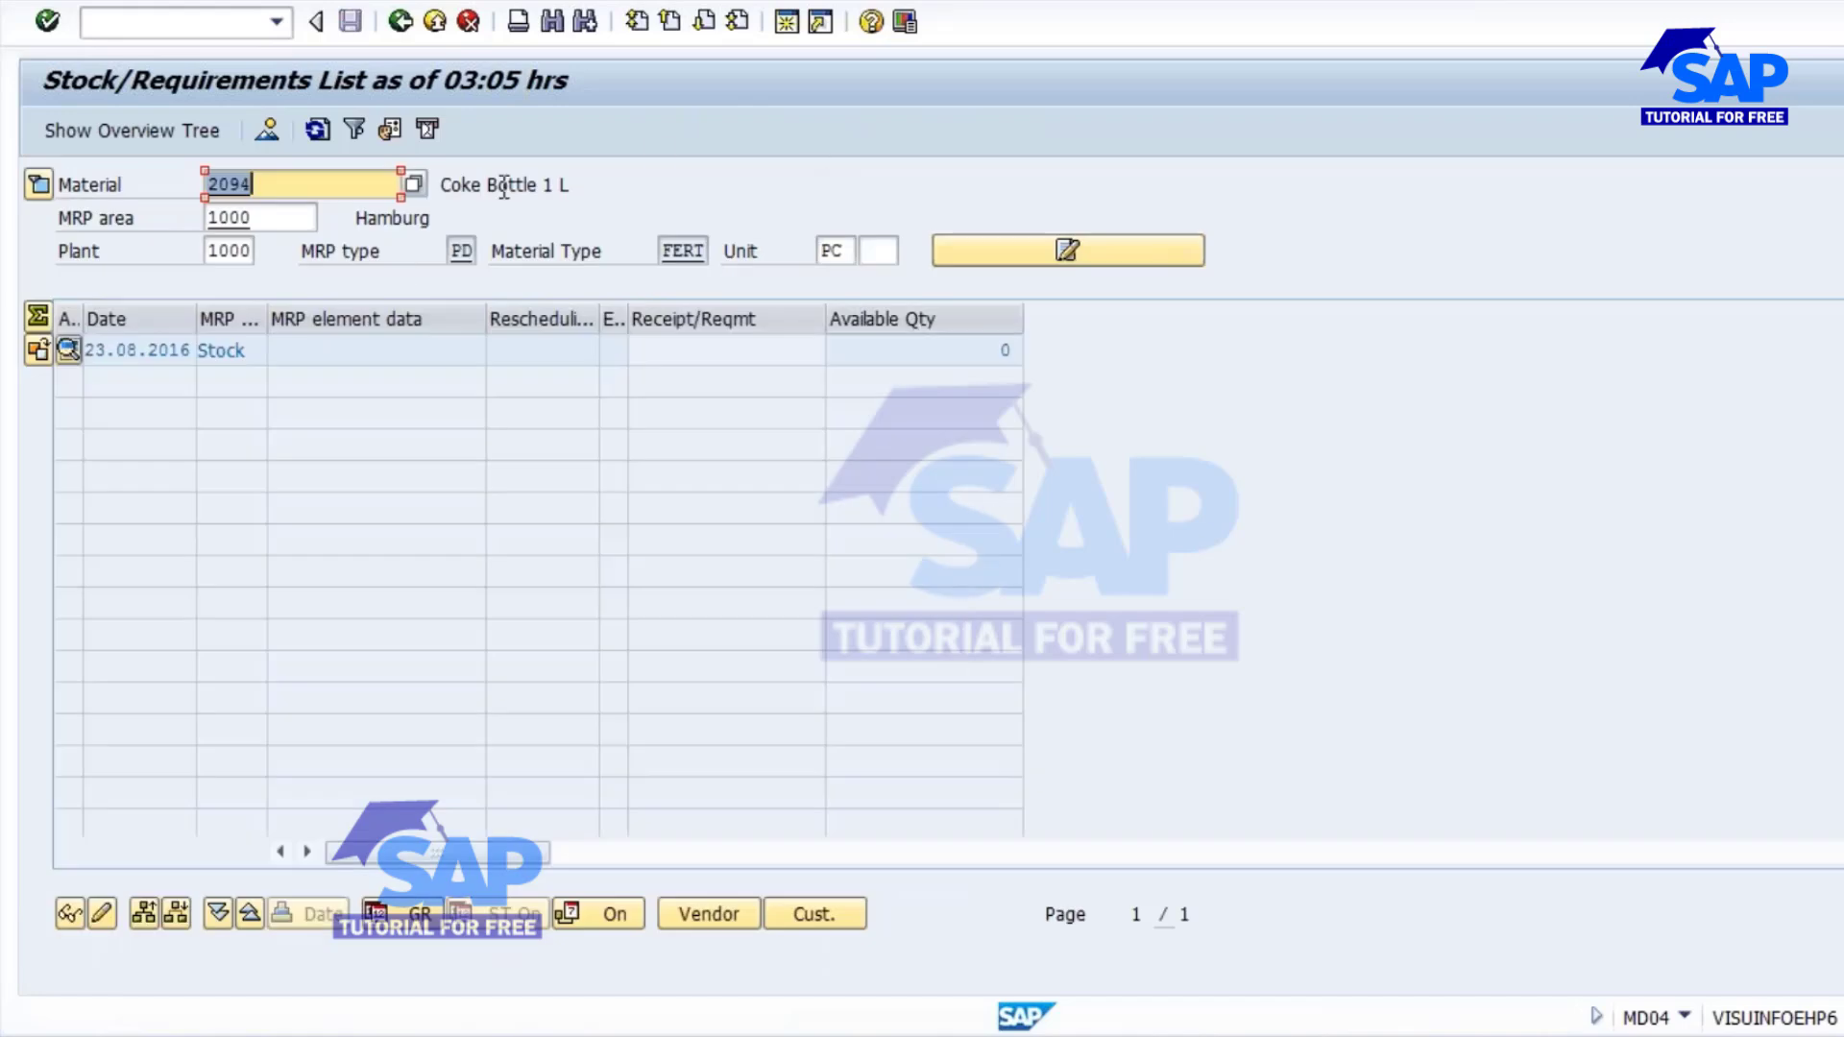
left_click(1005, 350)
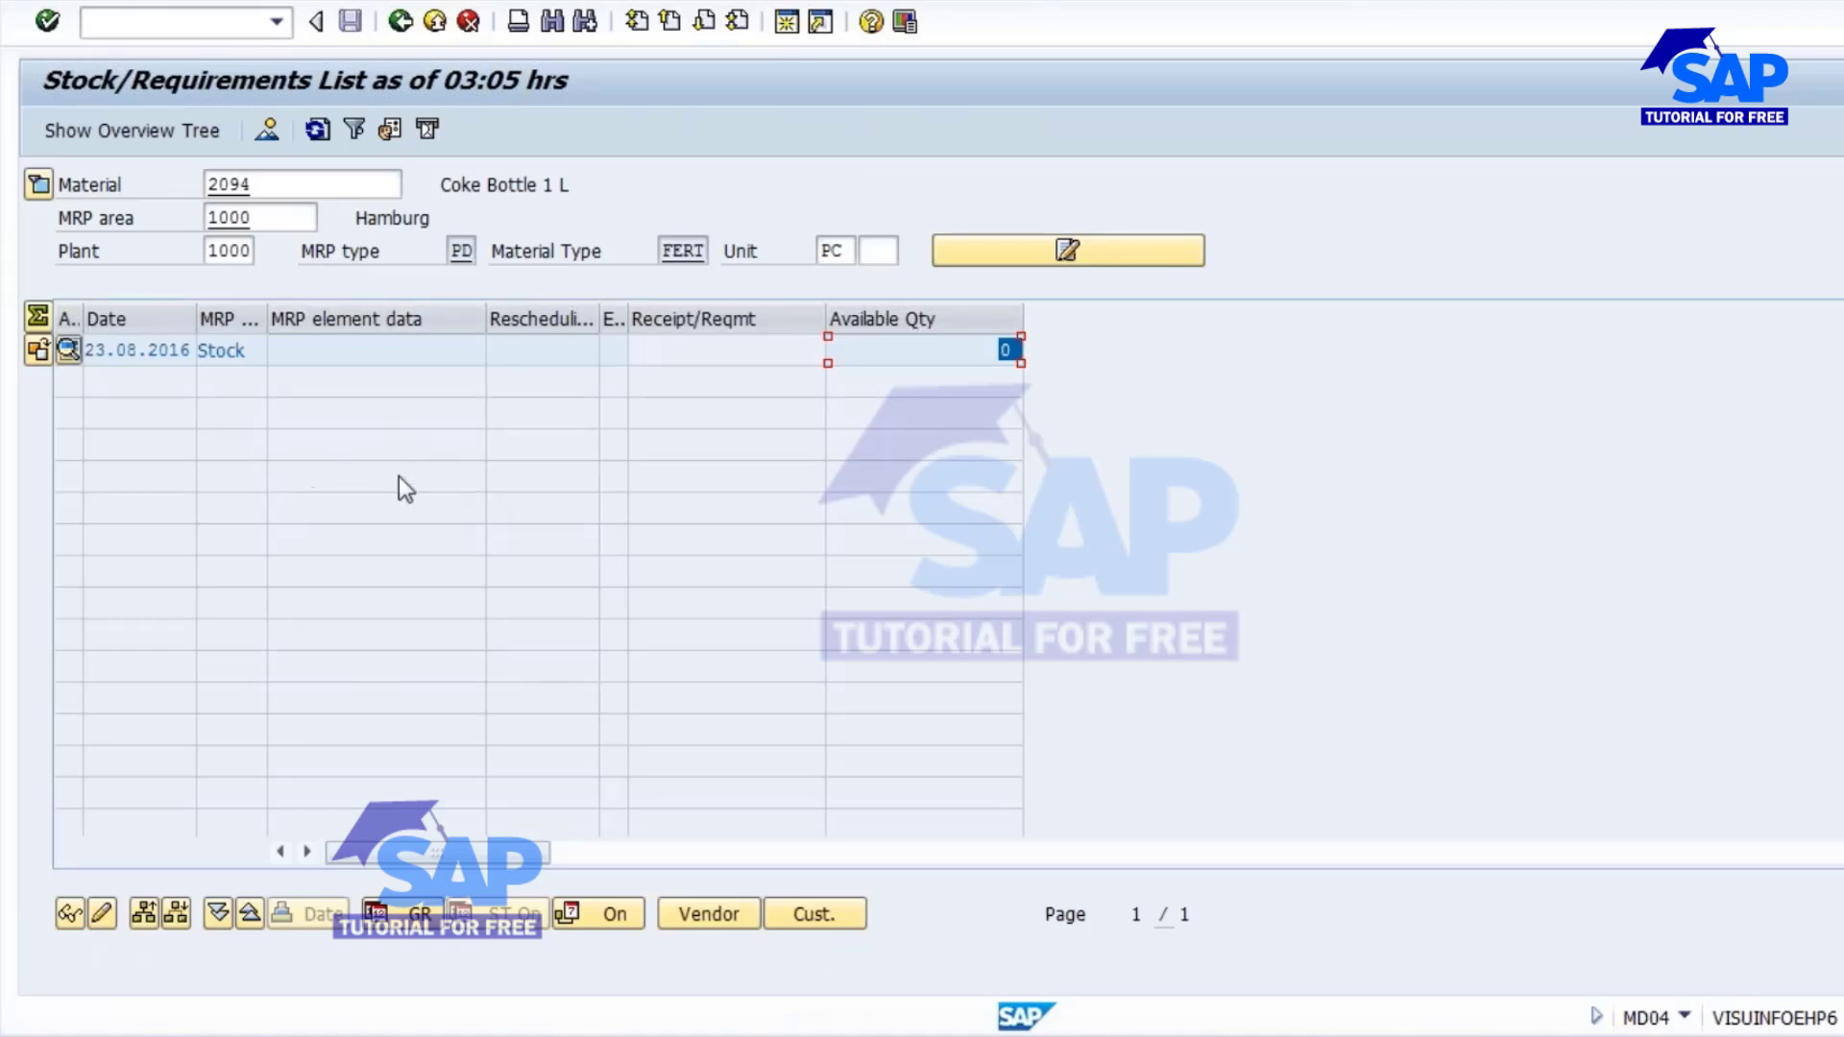
Open material 2094 for change (MM02) in a new session, in the MRP 3 view for plant 1000.
left_click_drag(254, 187, 183, 183)
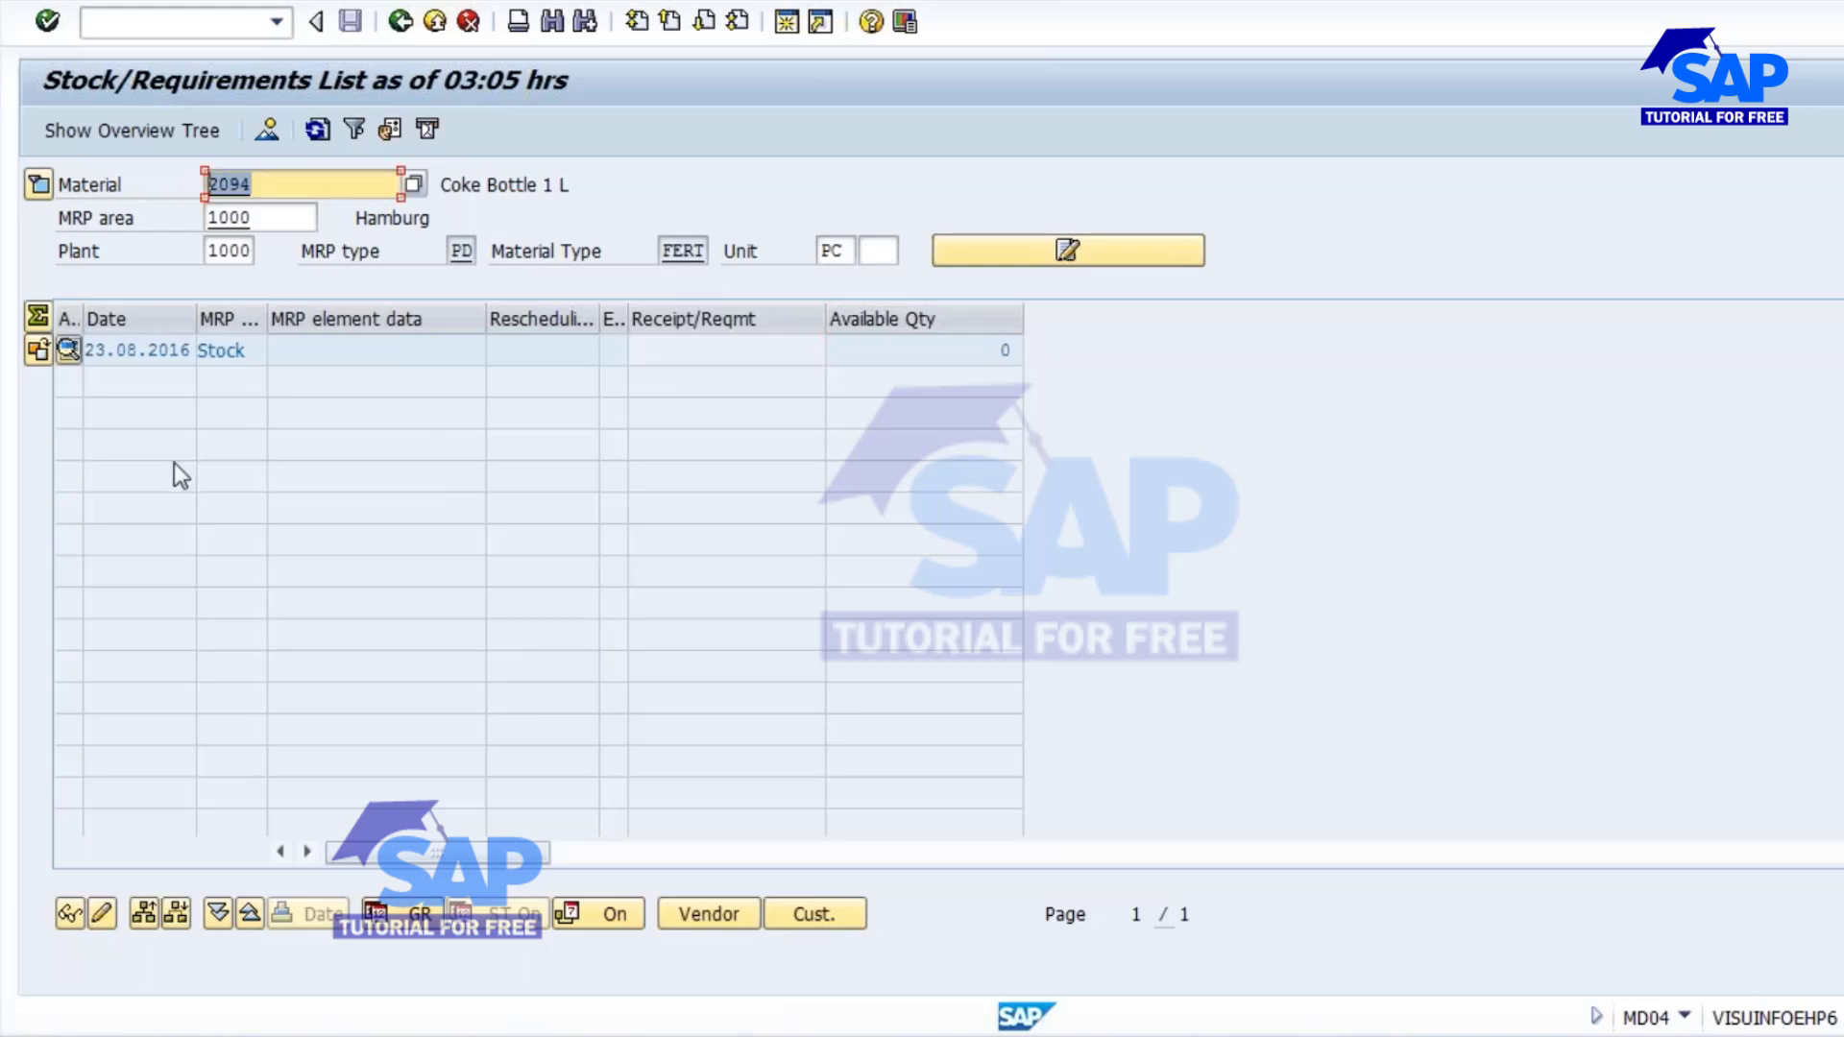
key("ctrl+c")
left_click(787, 21)
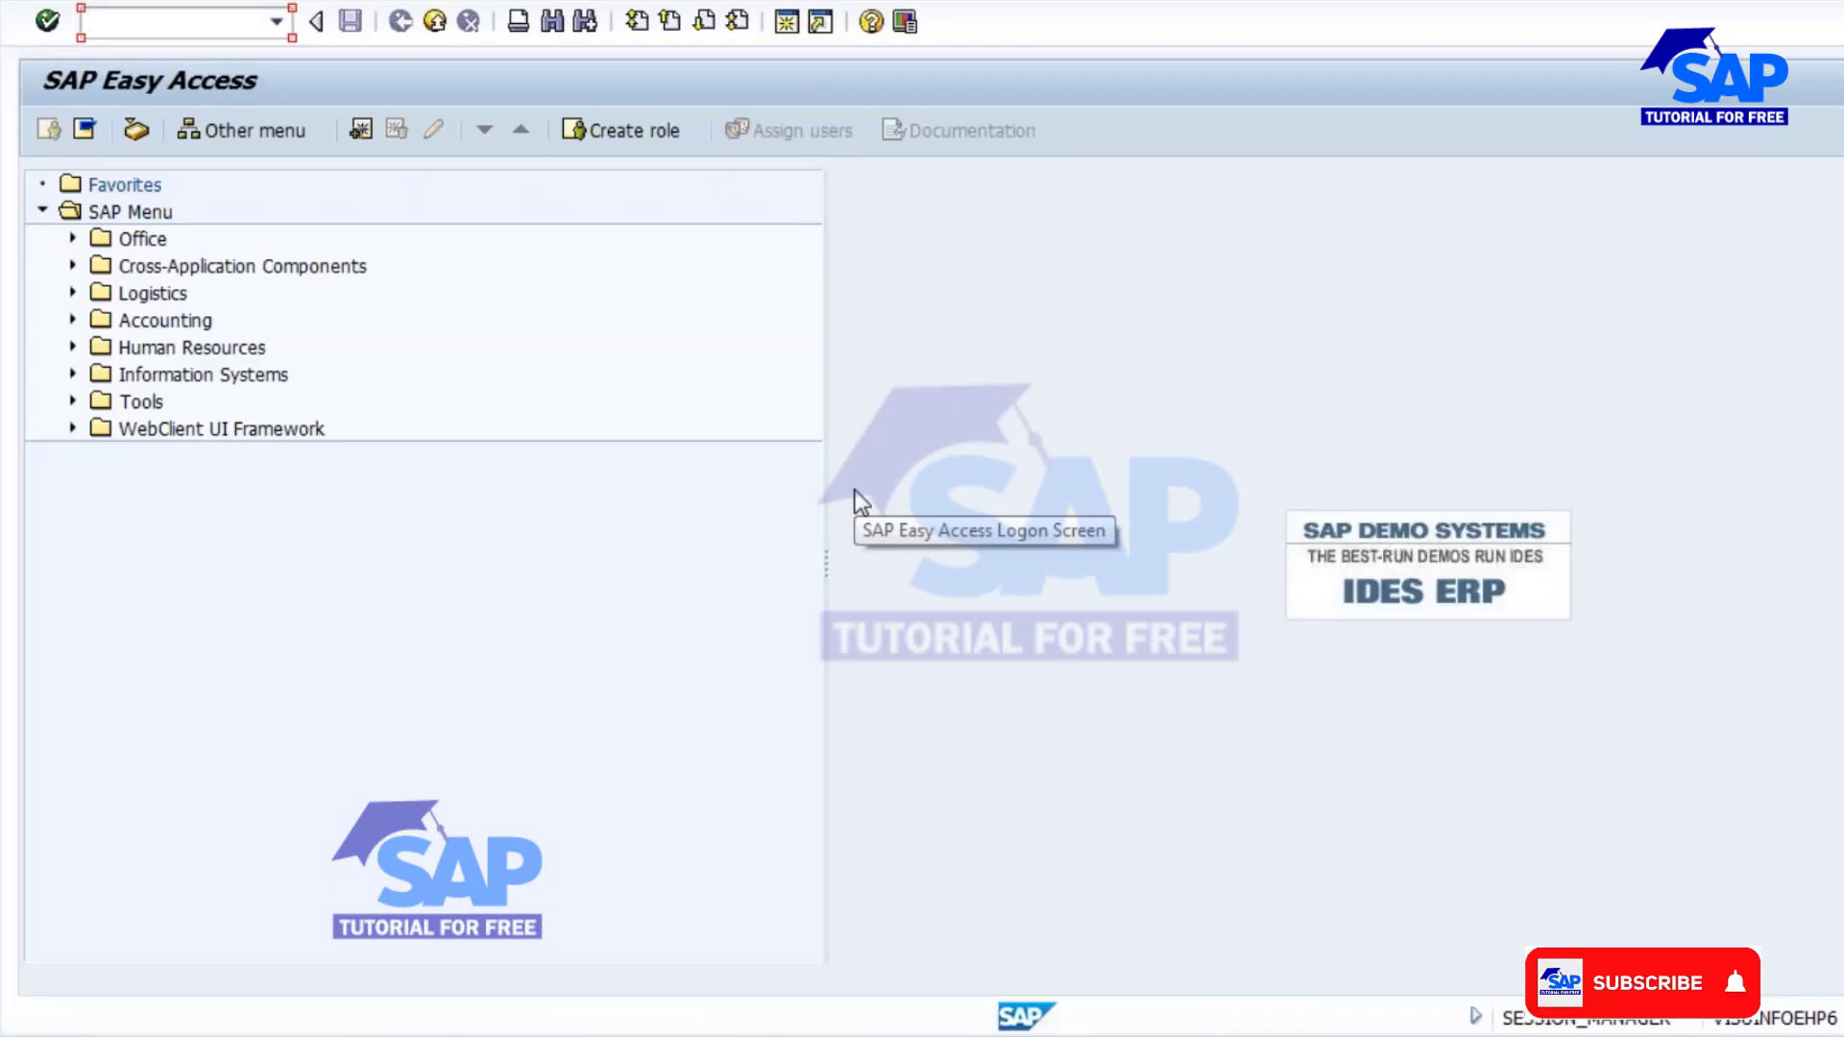
type("mm0")
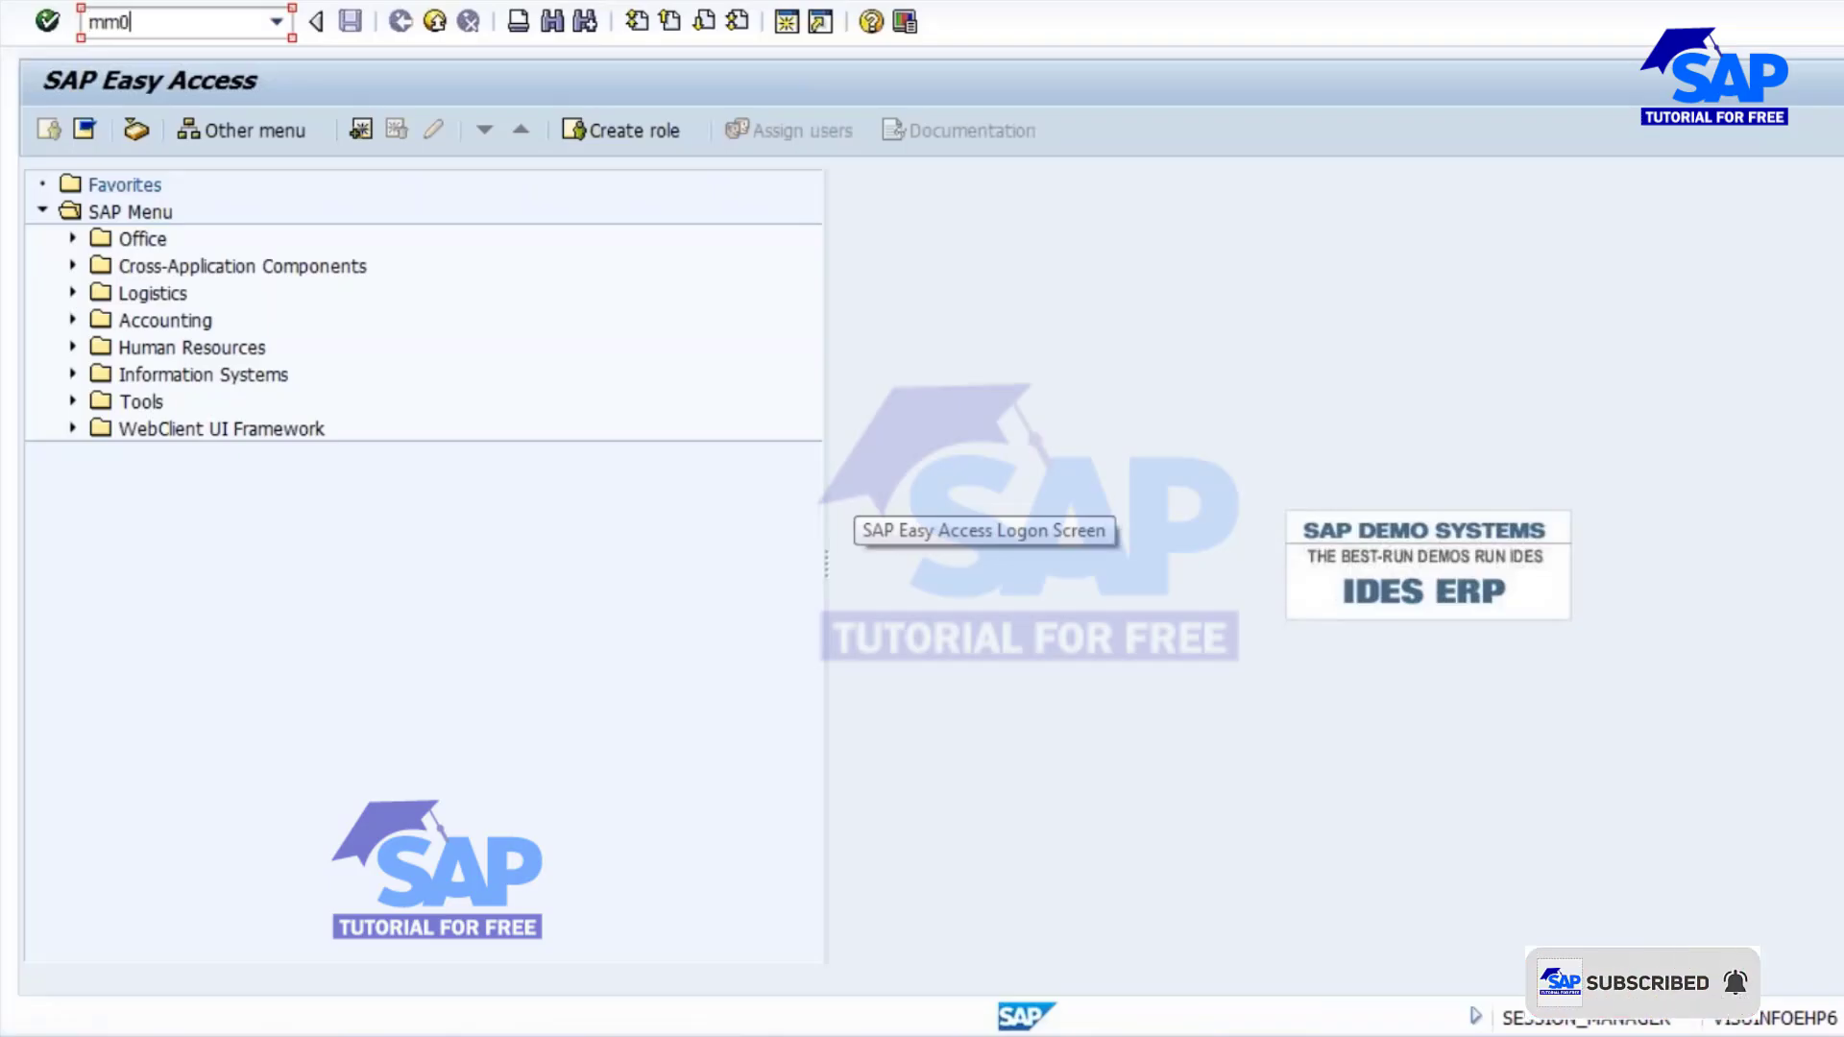
type("2")
key("Return")
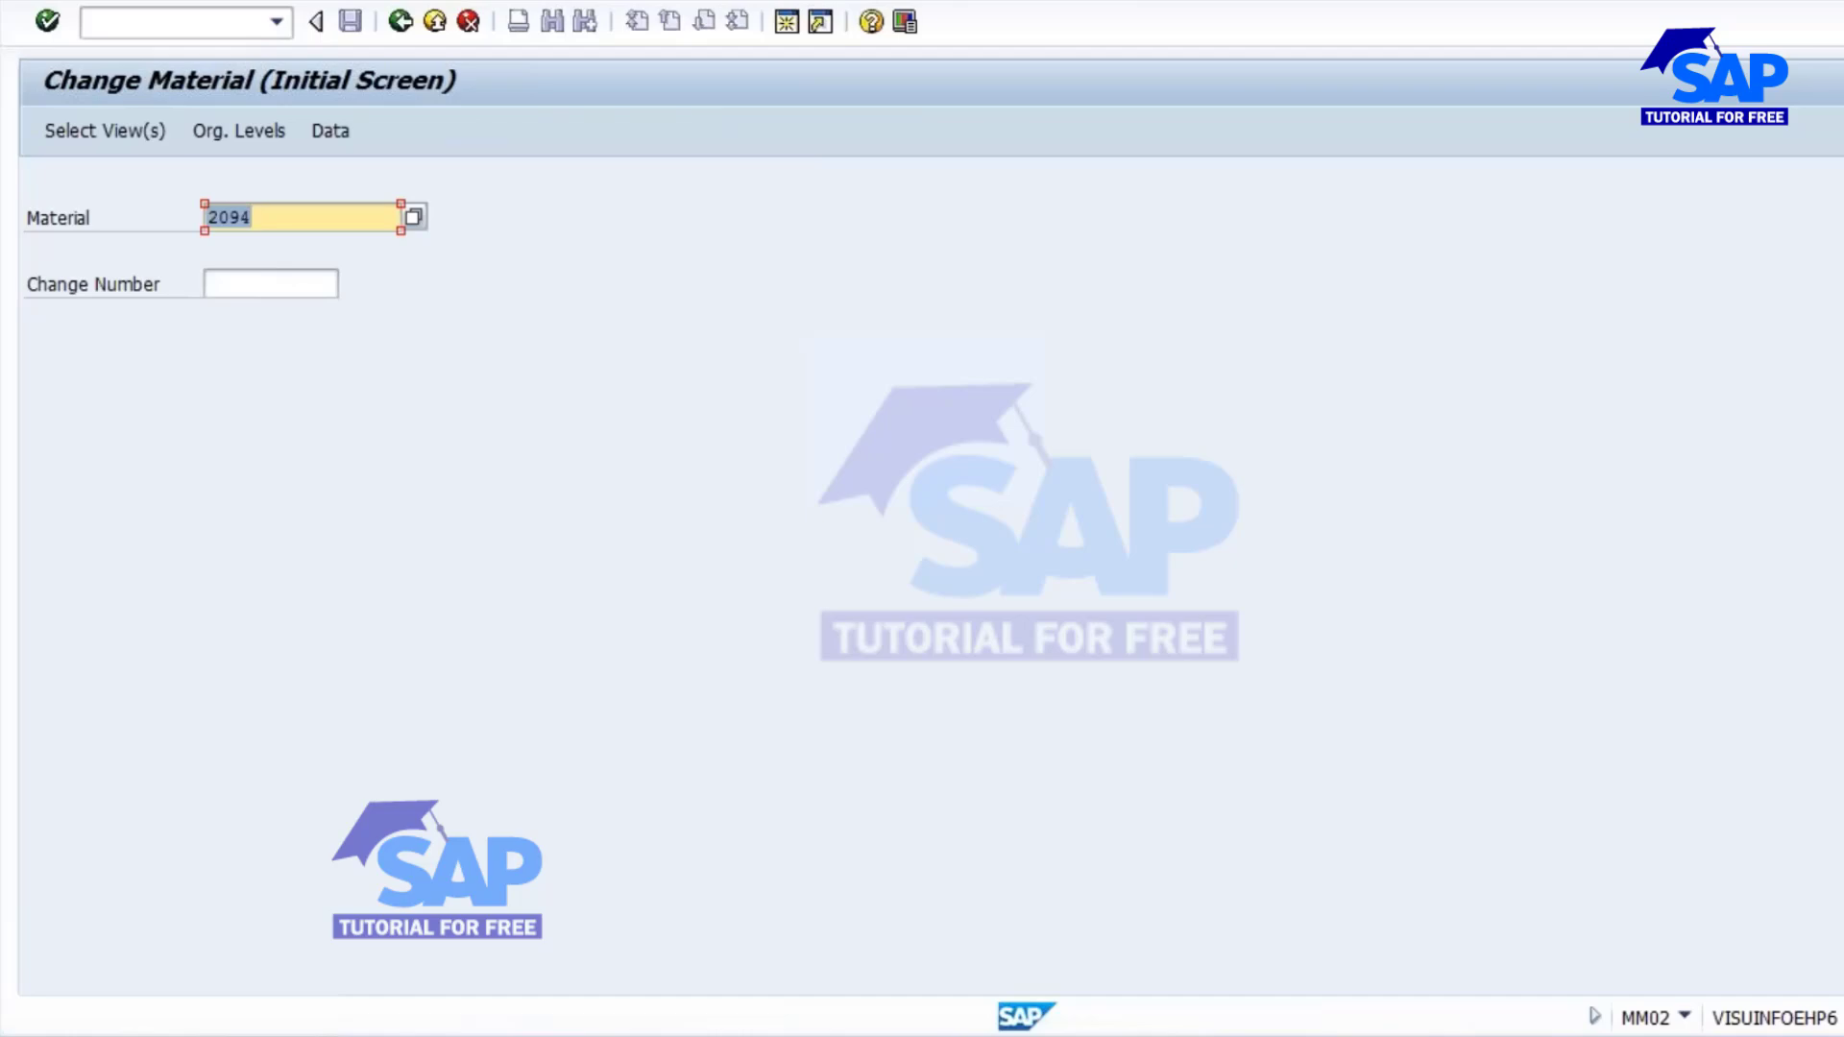
key("alt+Tab")
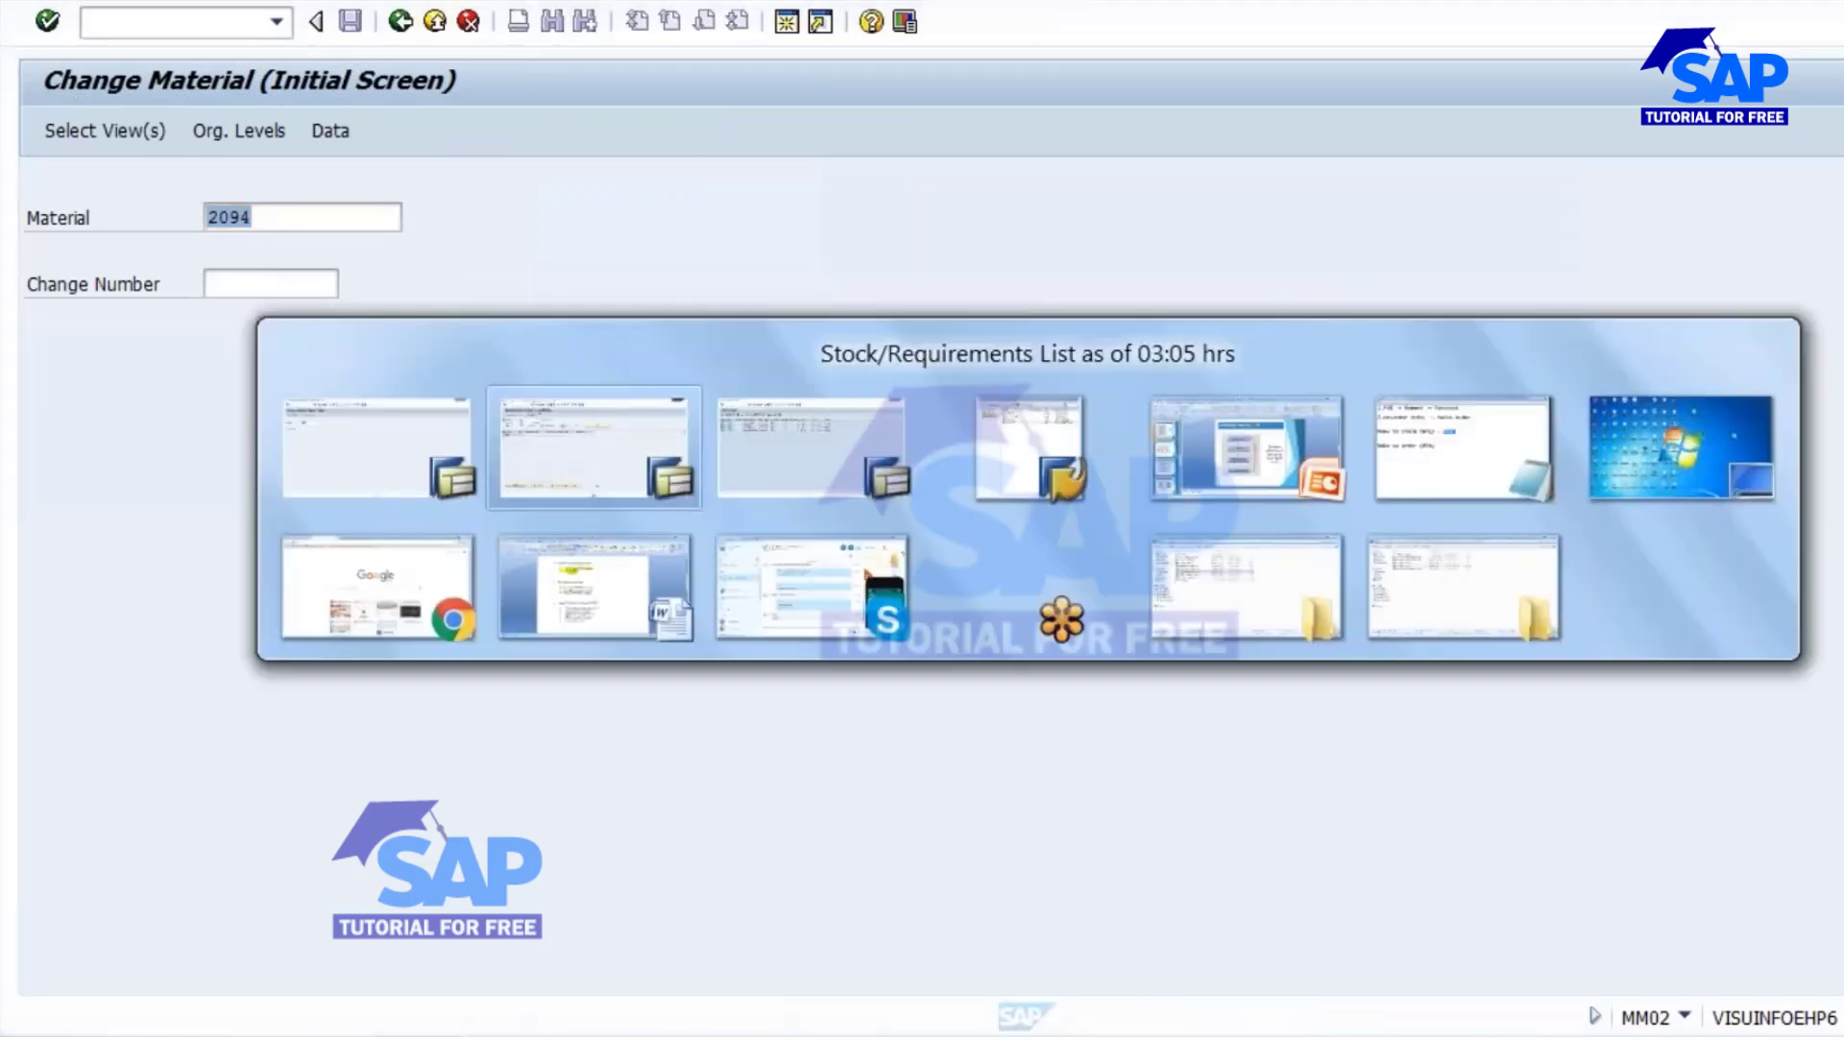
key("Return")
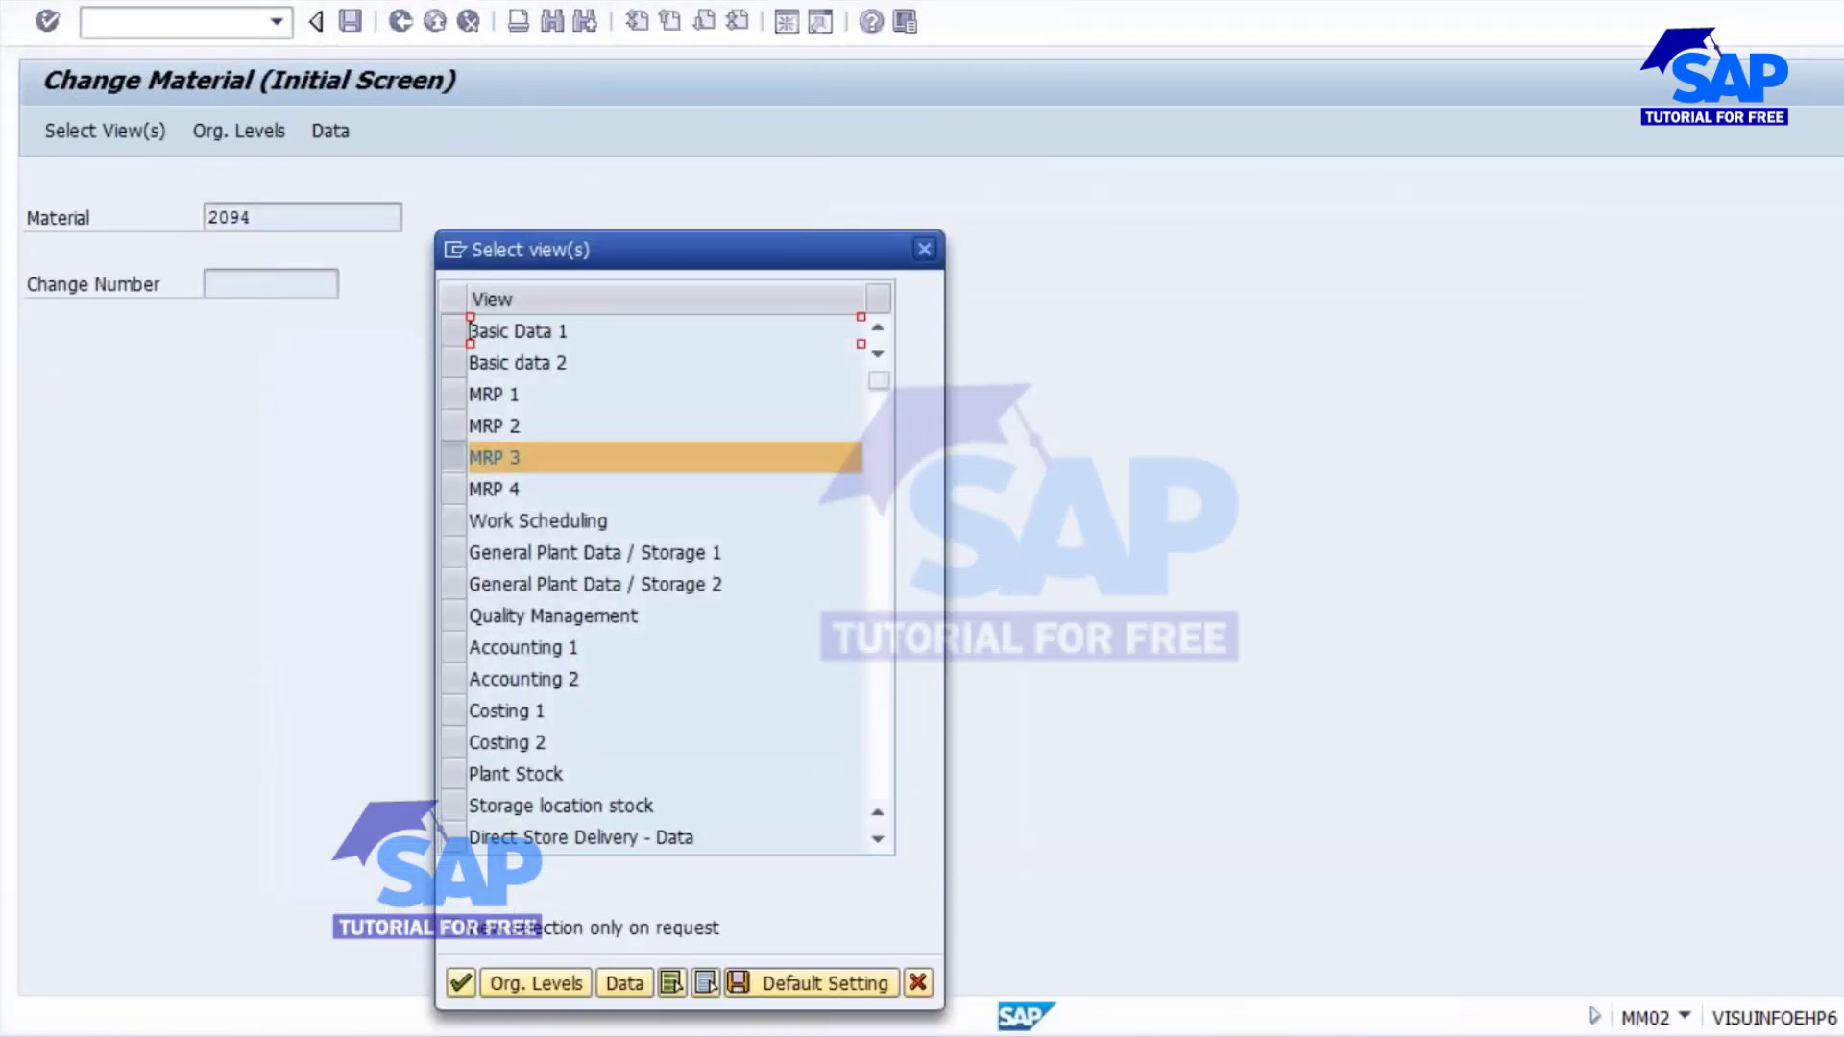
key("Return")
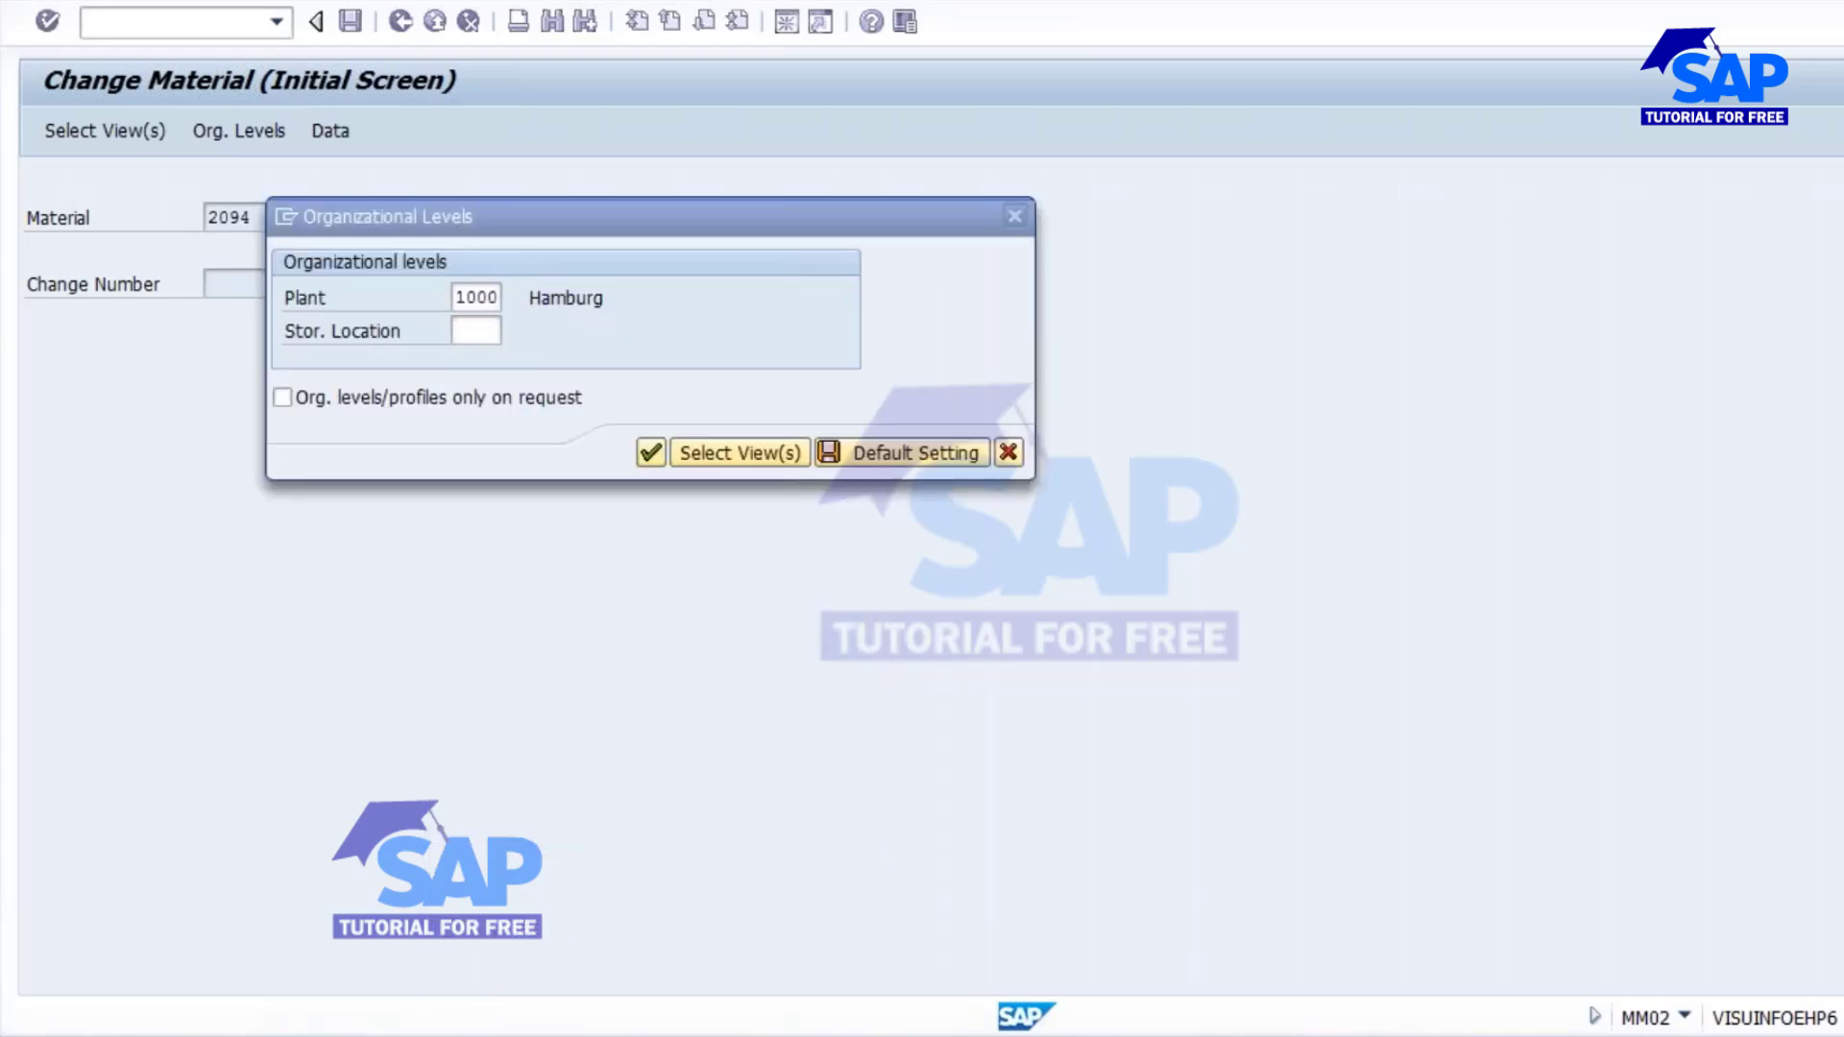
key("Return")
Set strategy group 10, consumption mode 2, and backward and forward consumption periods of 999, and save the material.
left_click(292, 519)
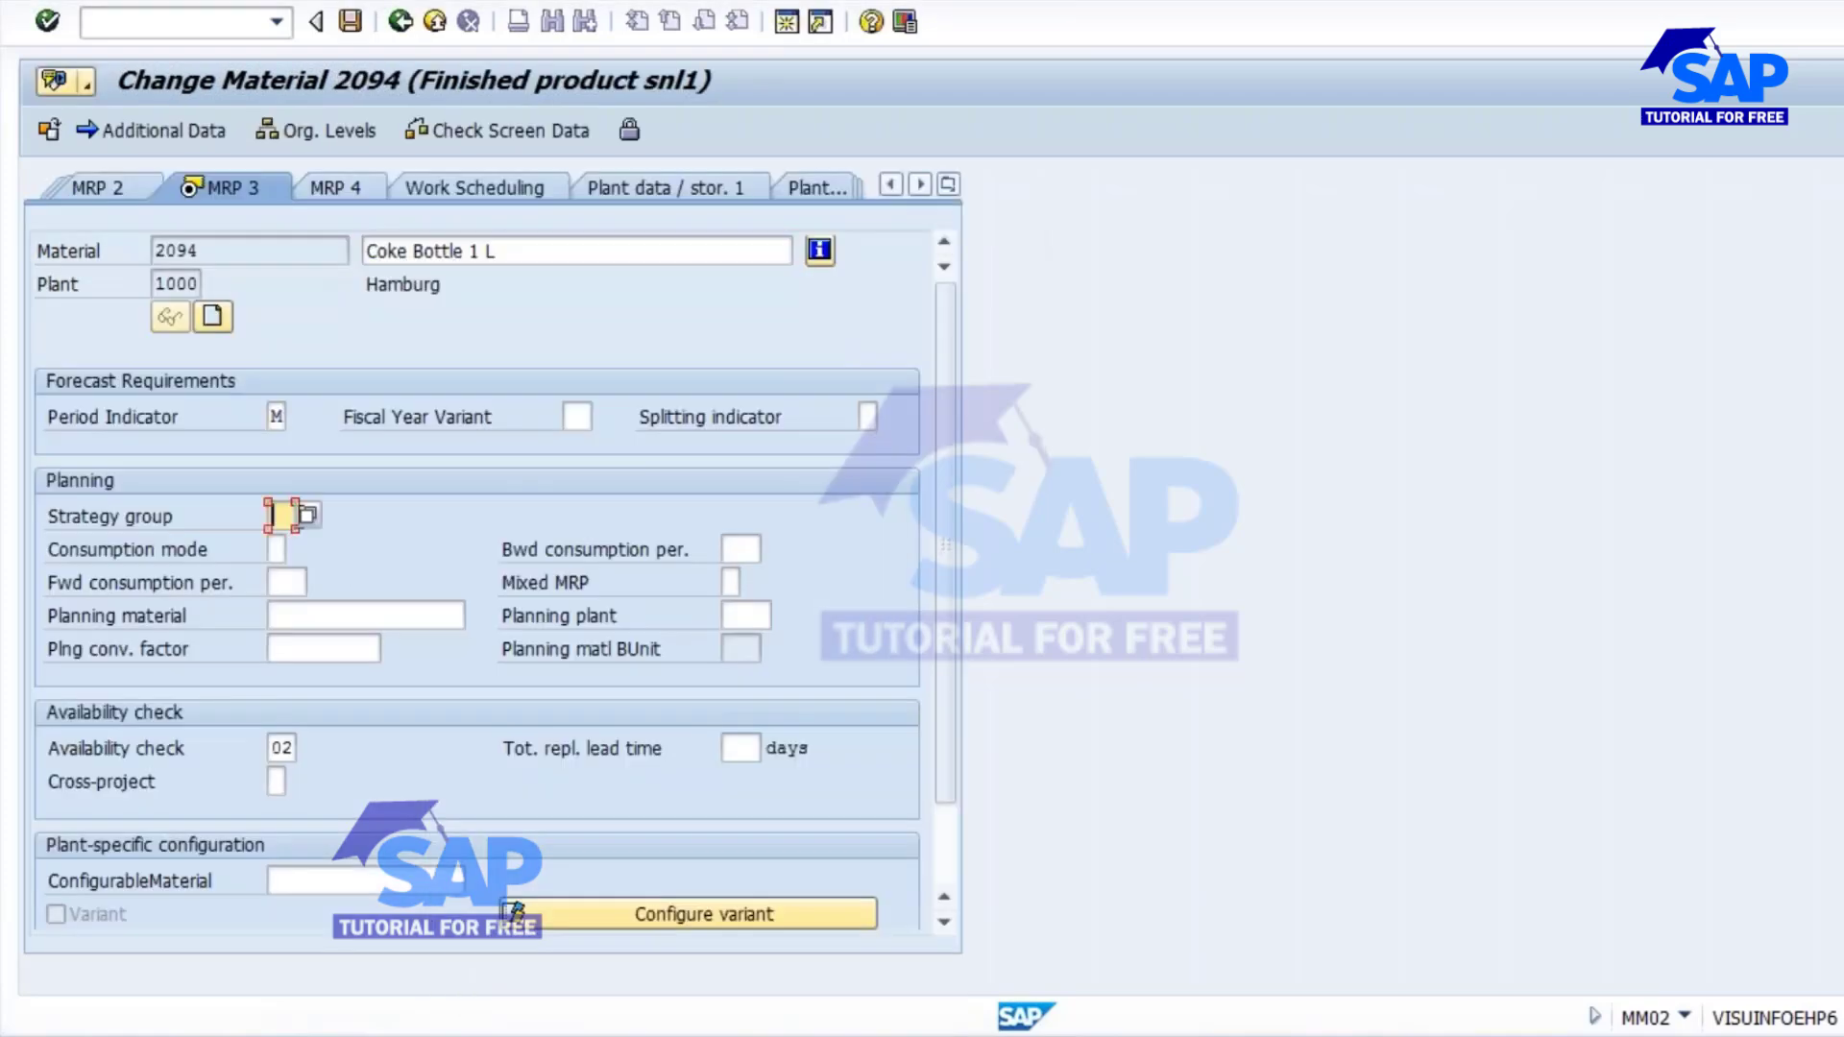
type("10")
type("2")
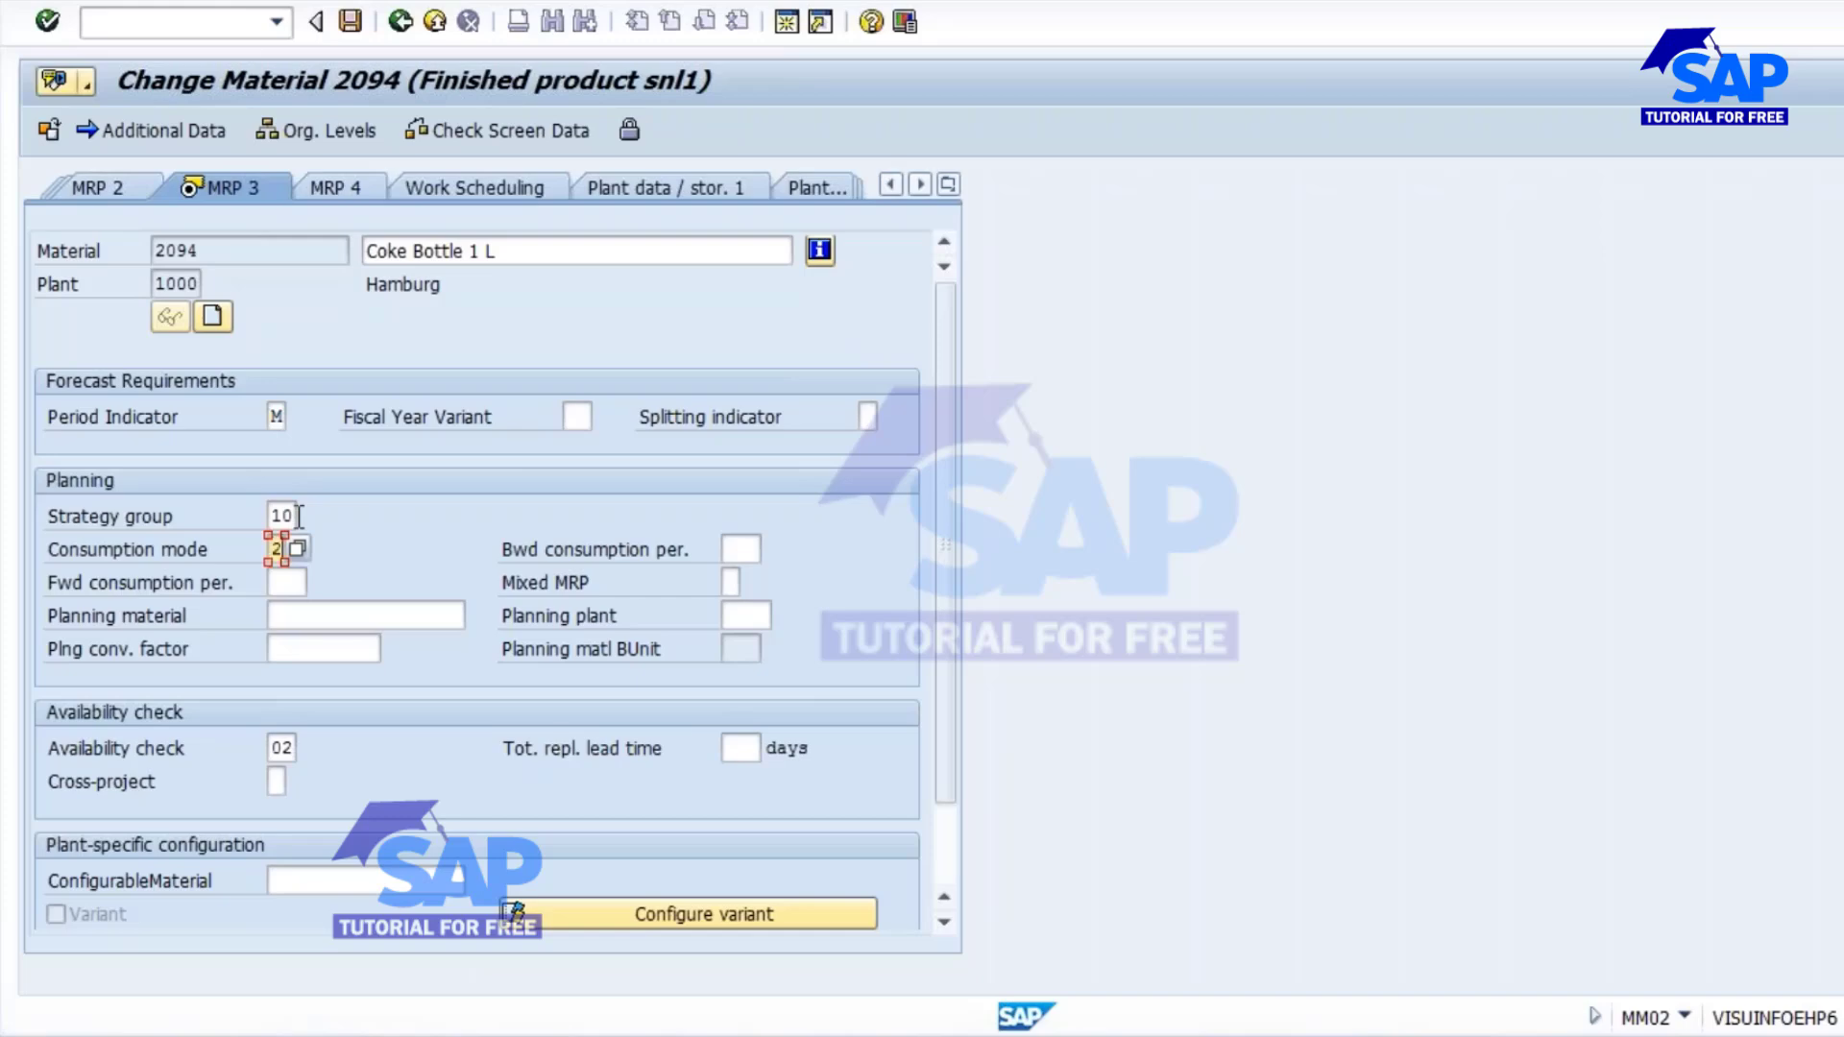
type("999")
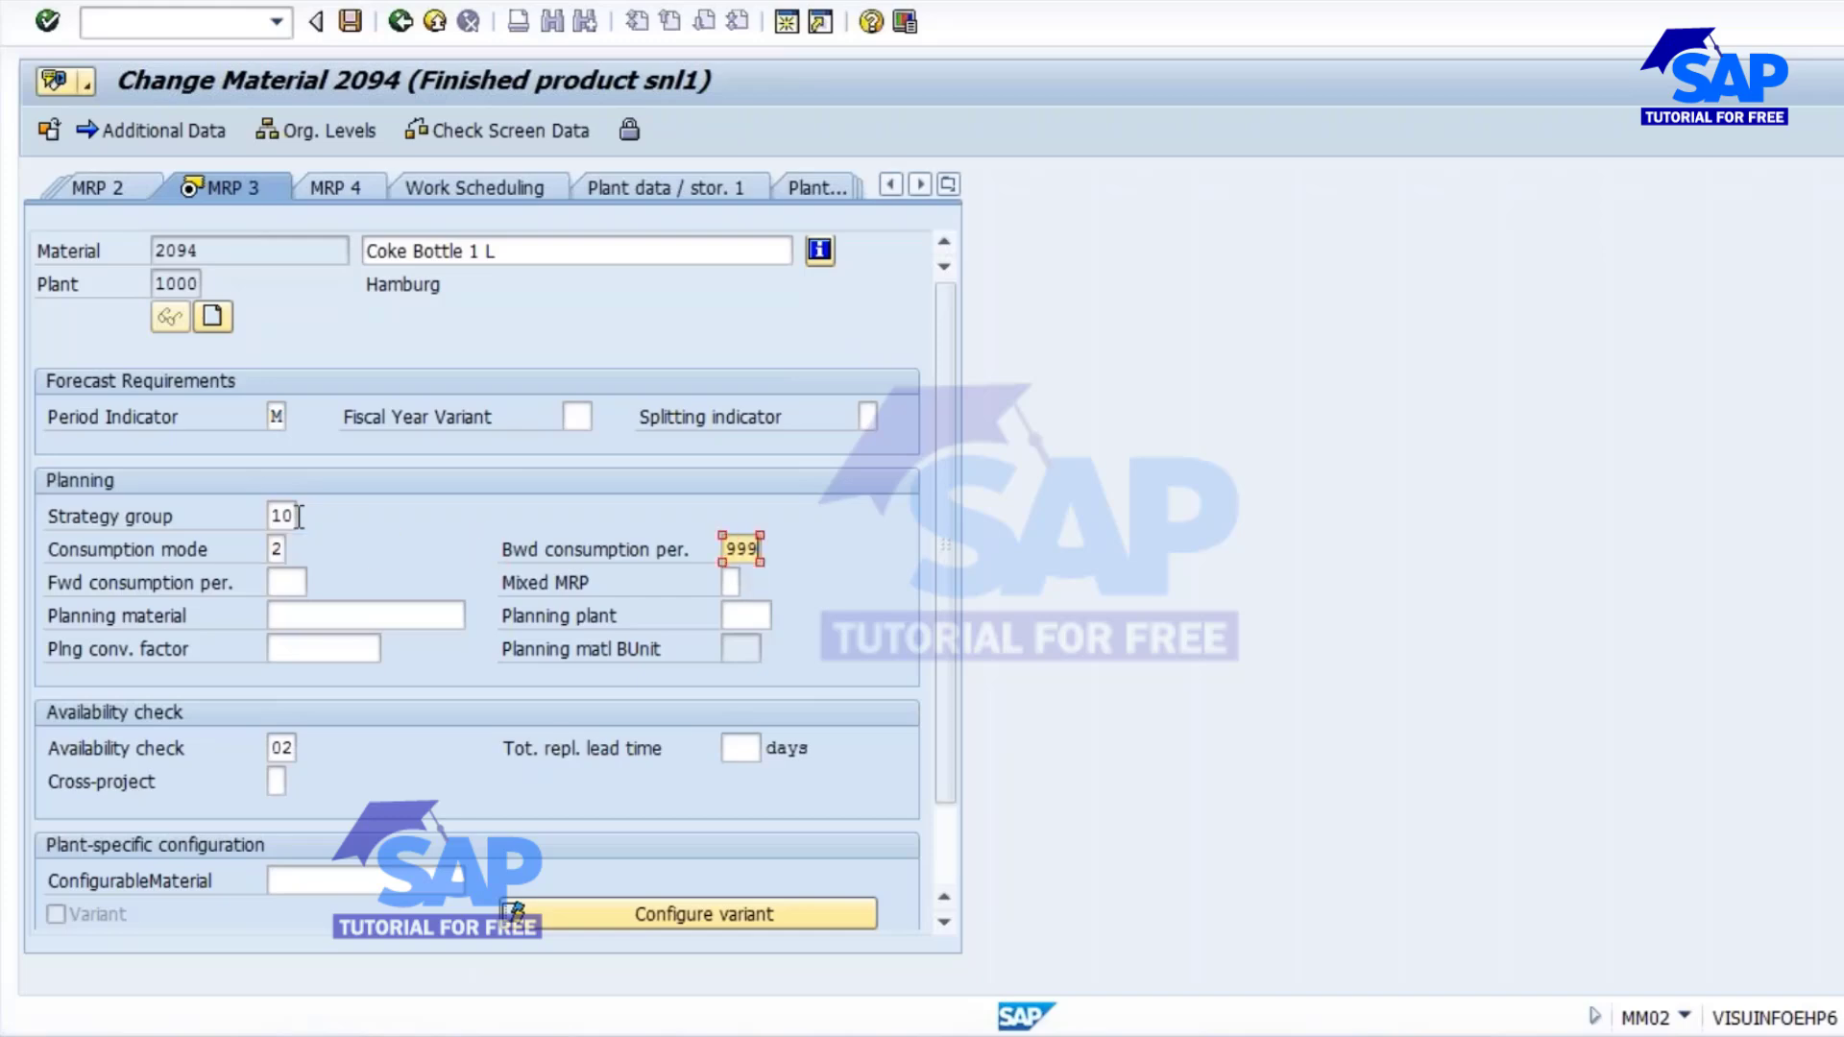
key("Tab")
type("999")
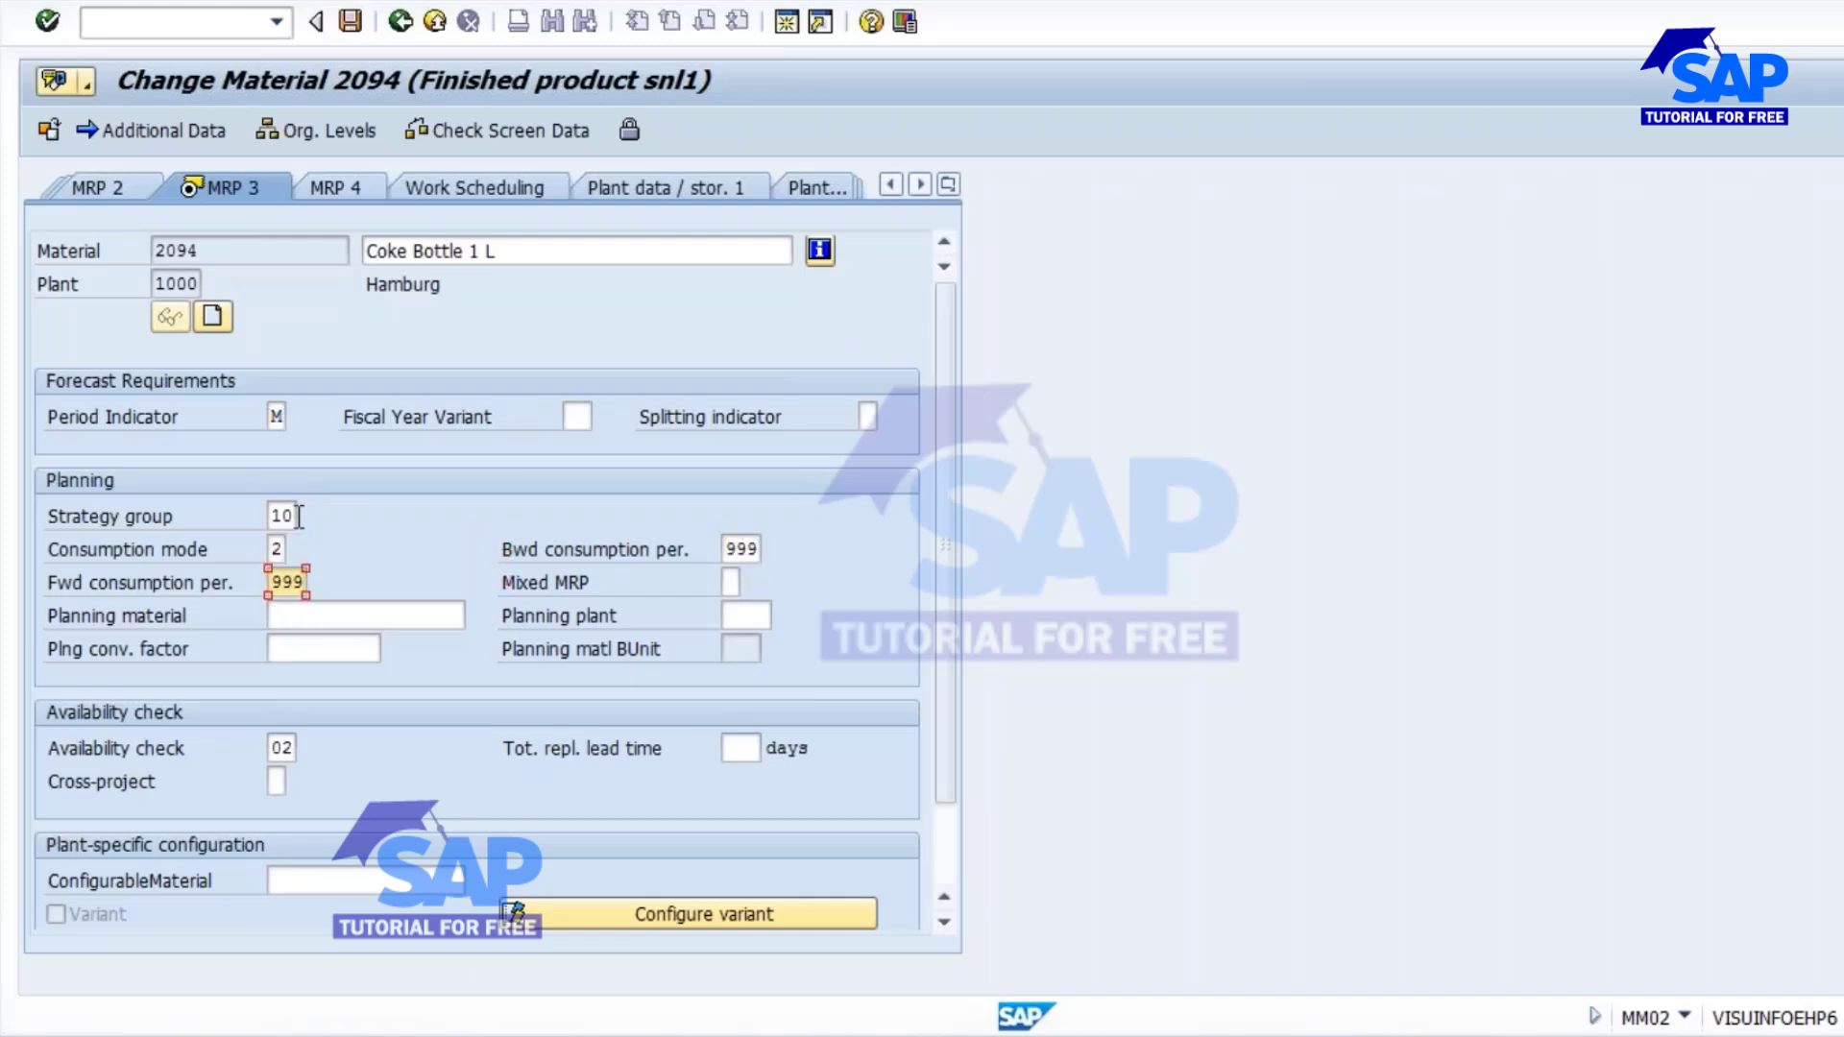
left_click_drag(273, 516, 335, 519)
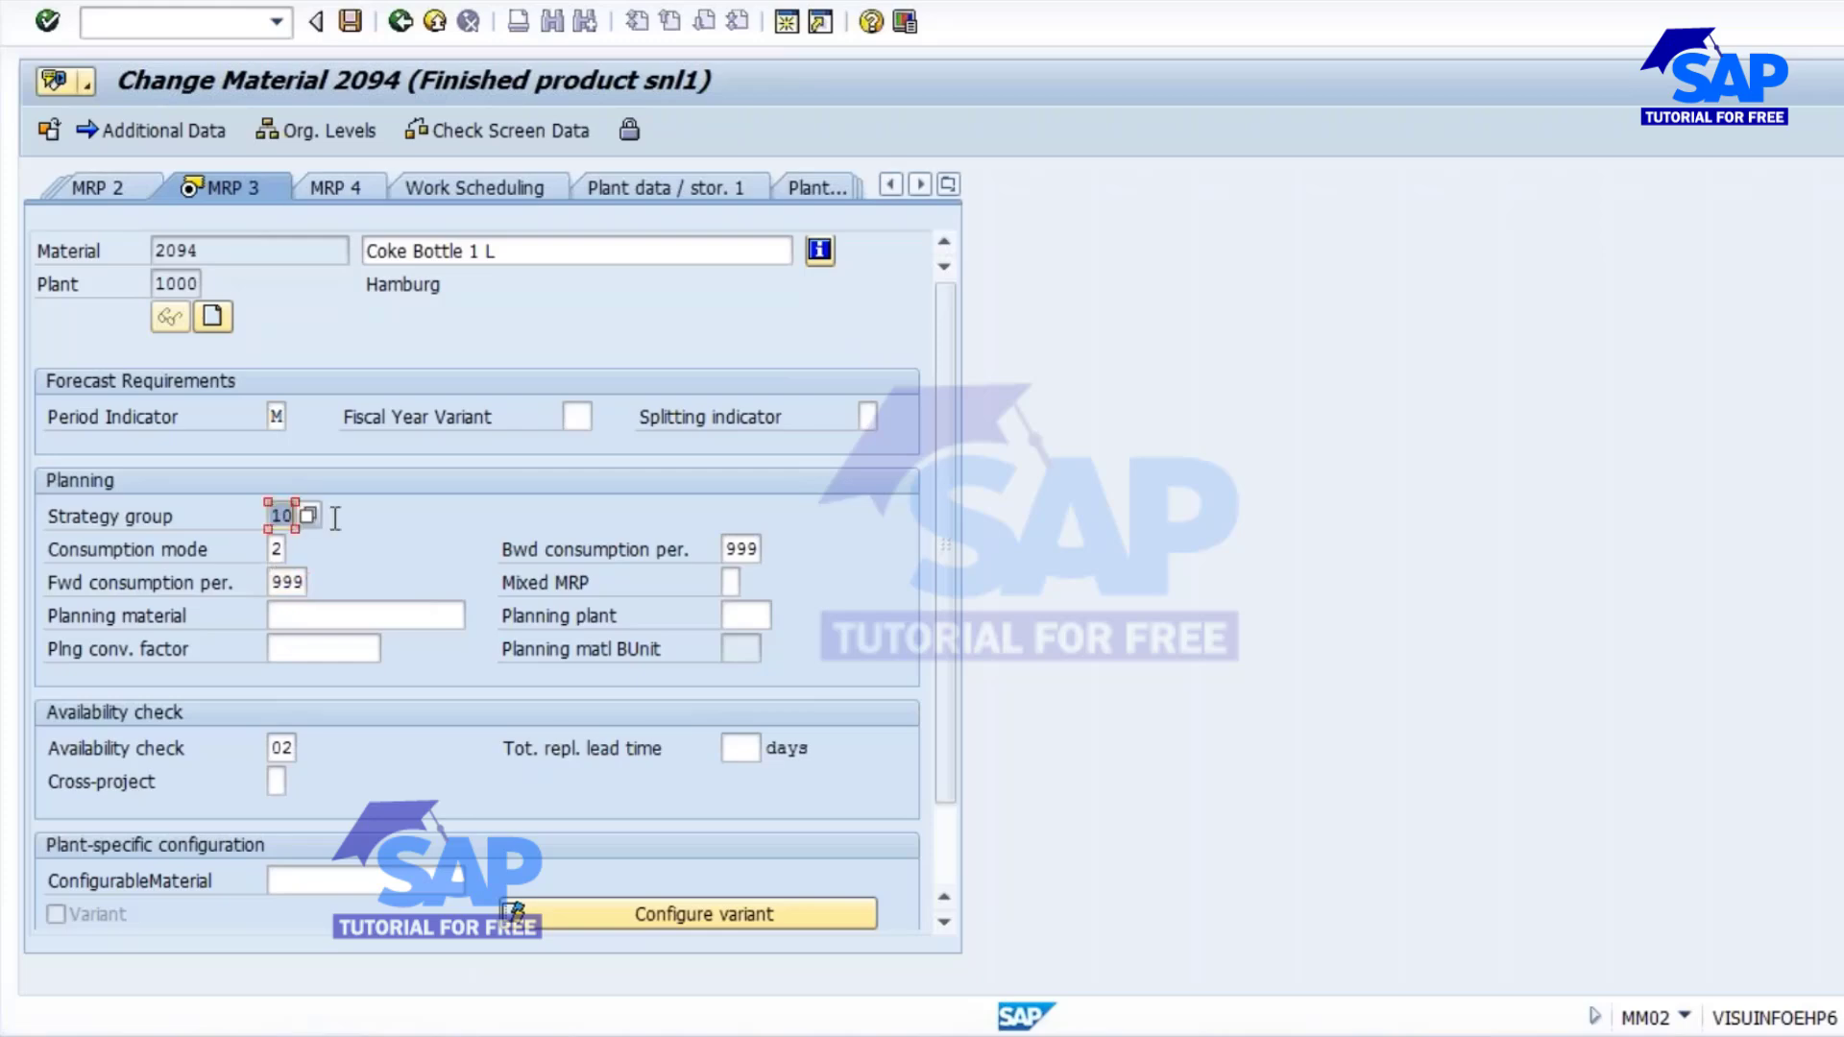
key("Return")
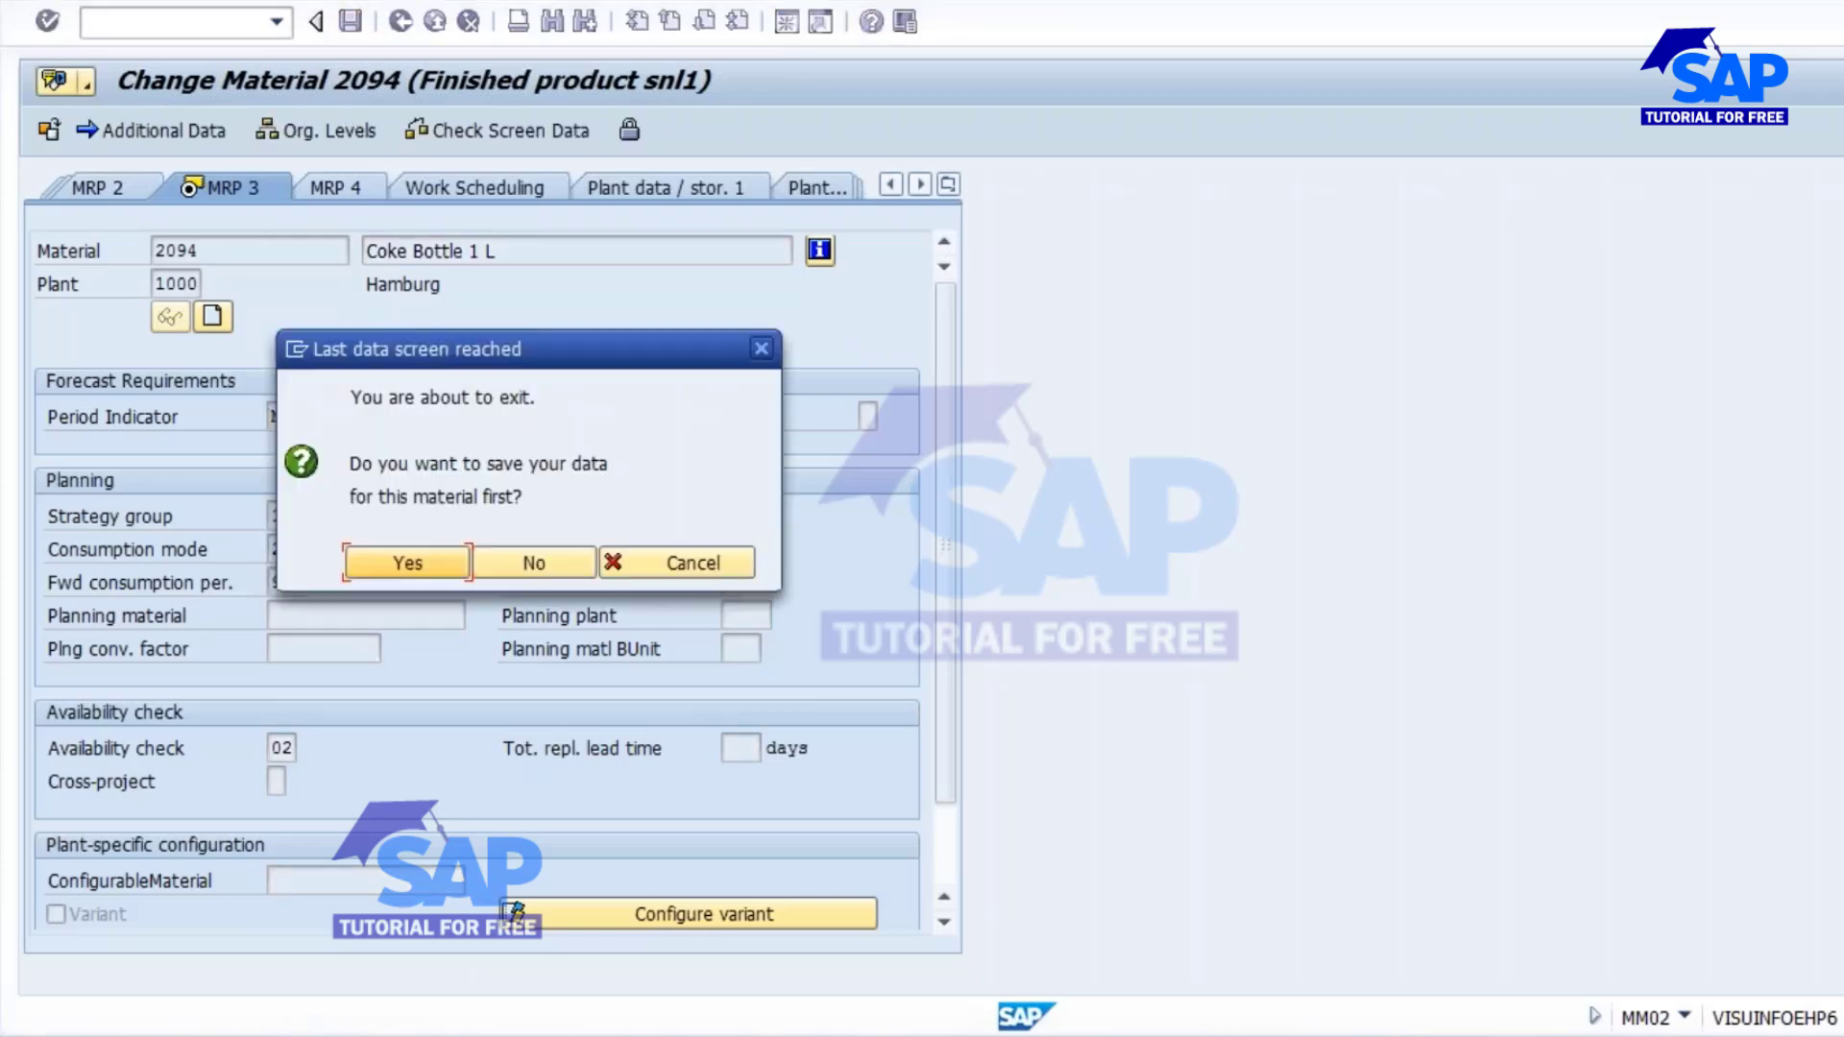
left_click(423, 563)
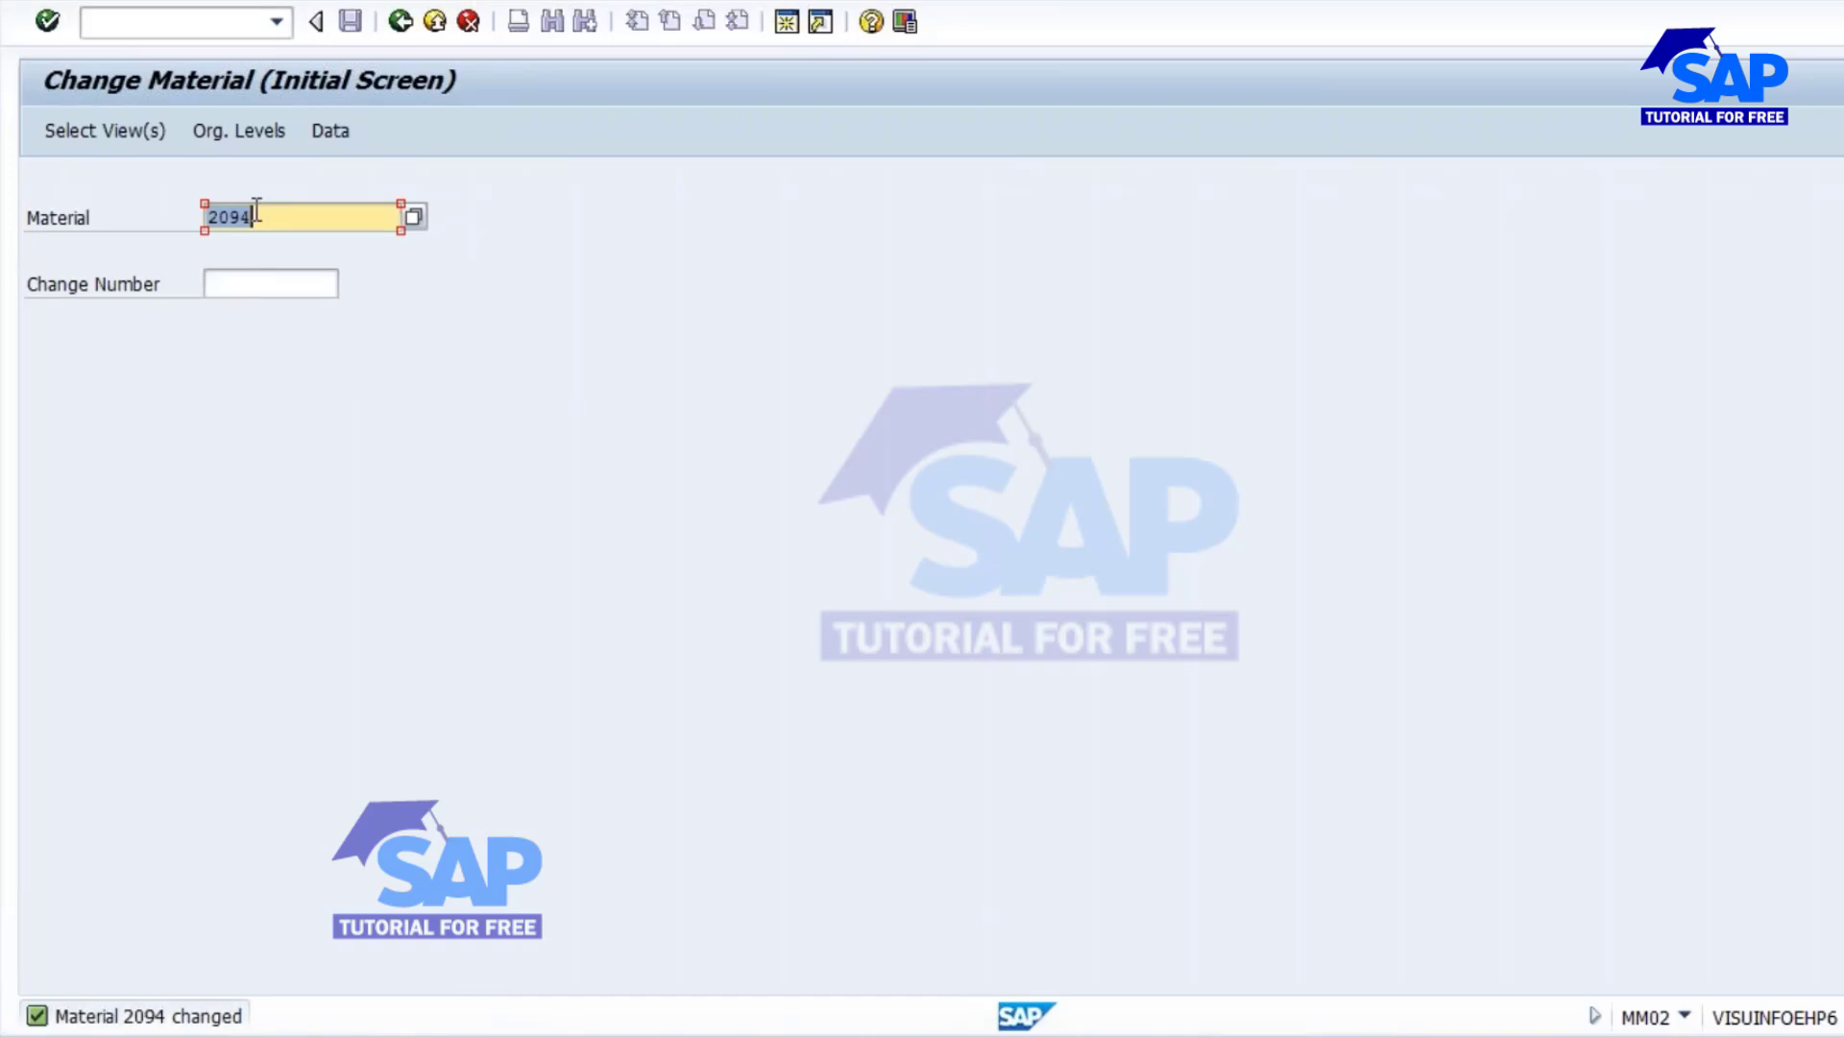
Try to display the material BOM (CS03) of material 2094 in plant 1000 with BOM usage 1.
left_click_drag(254, 213, 207, 217)
key("ctrl+c")
left_click(148, 32)
type("/nd")
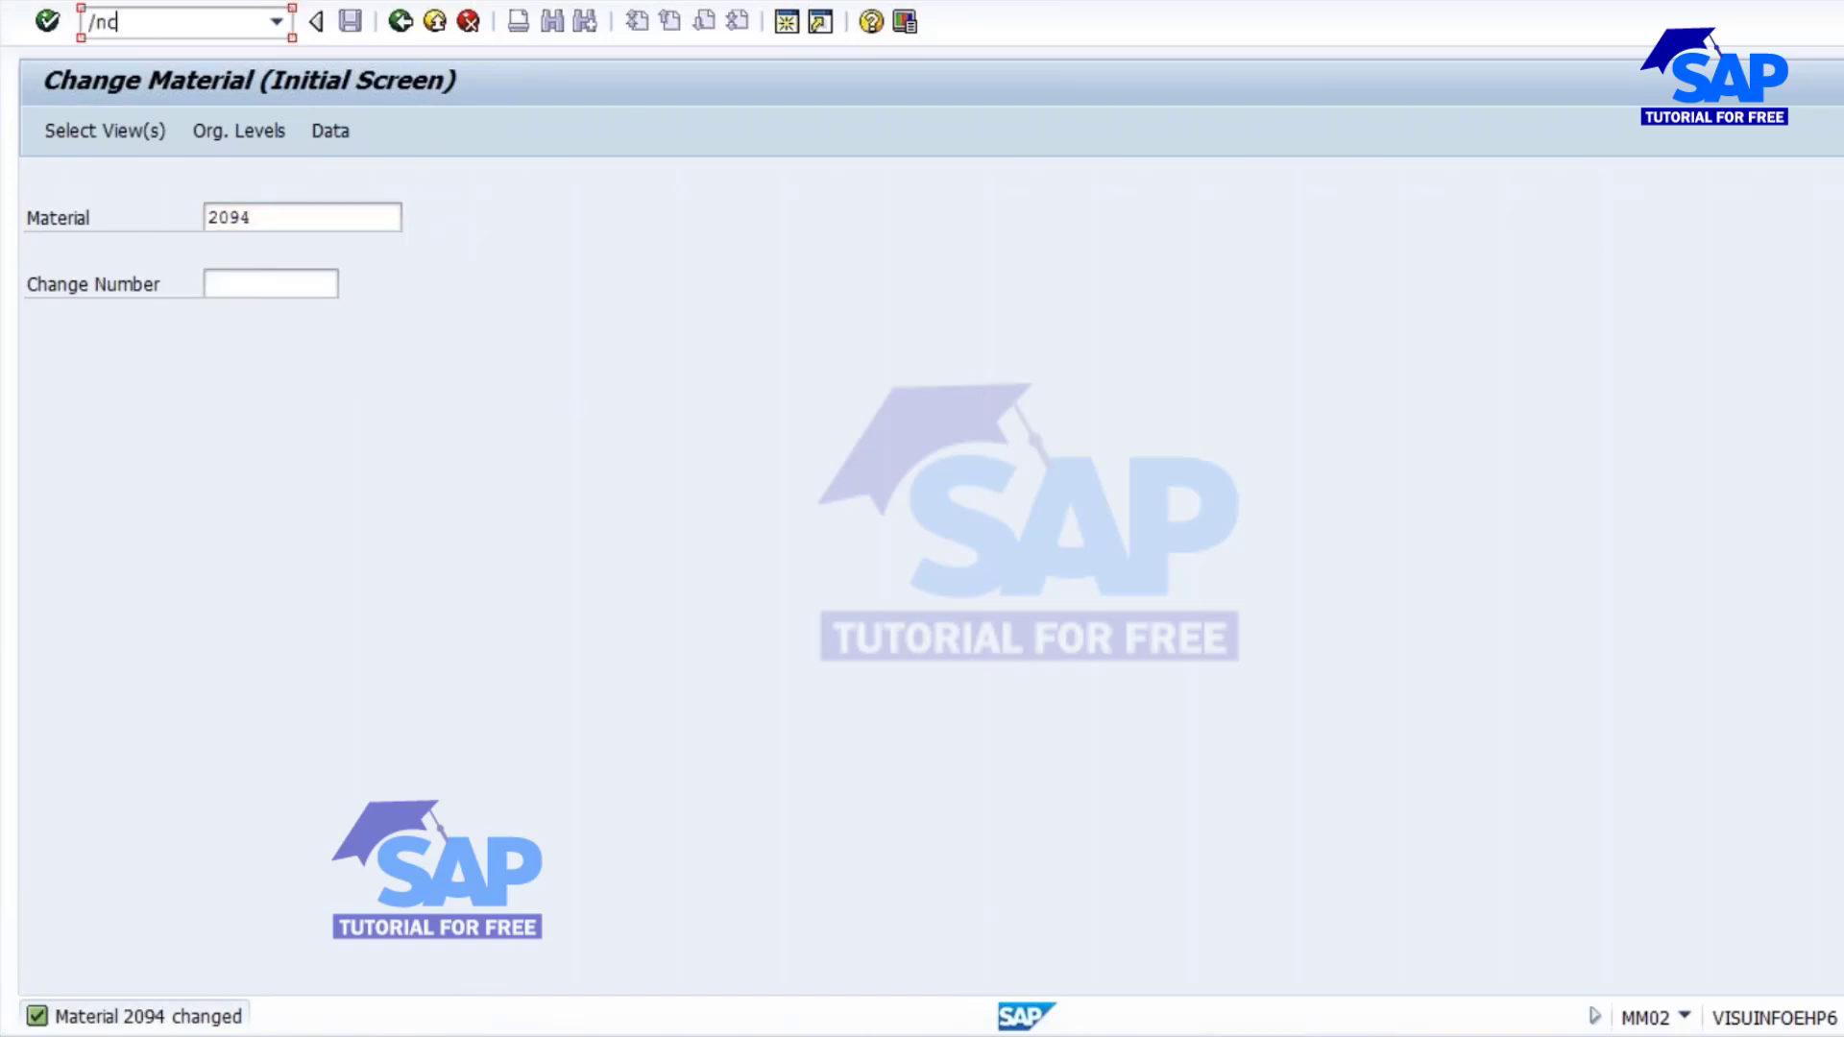
type("m03")
key("Return")
key("Tab")
key("Tab")
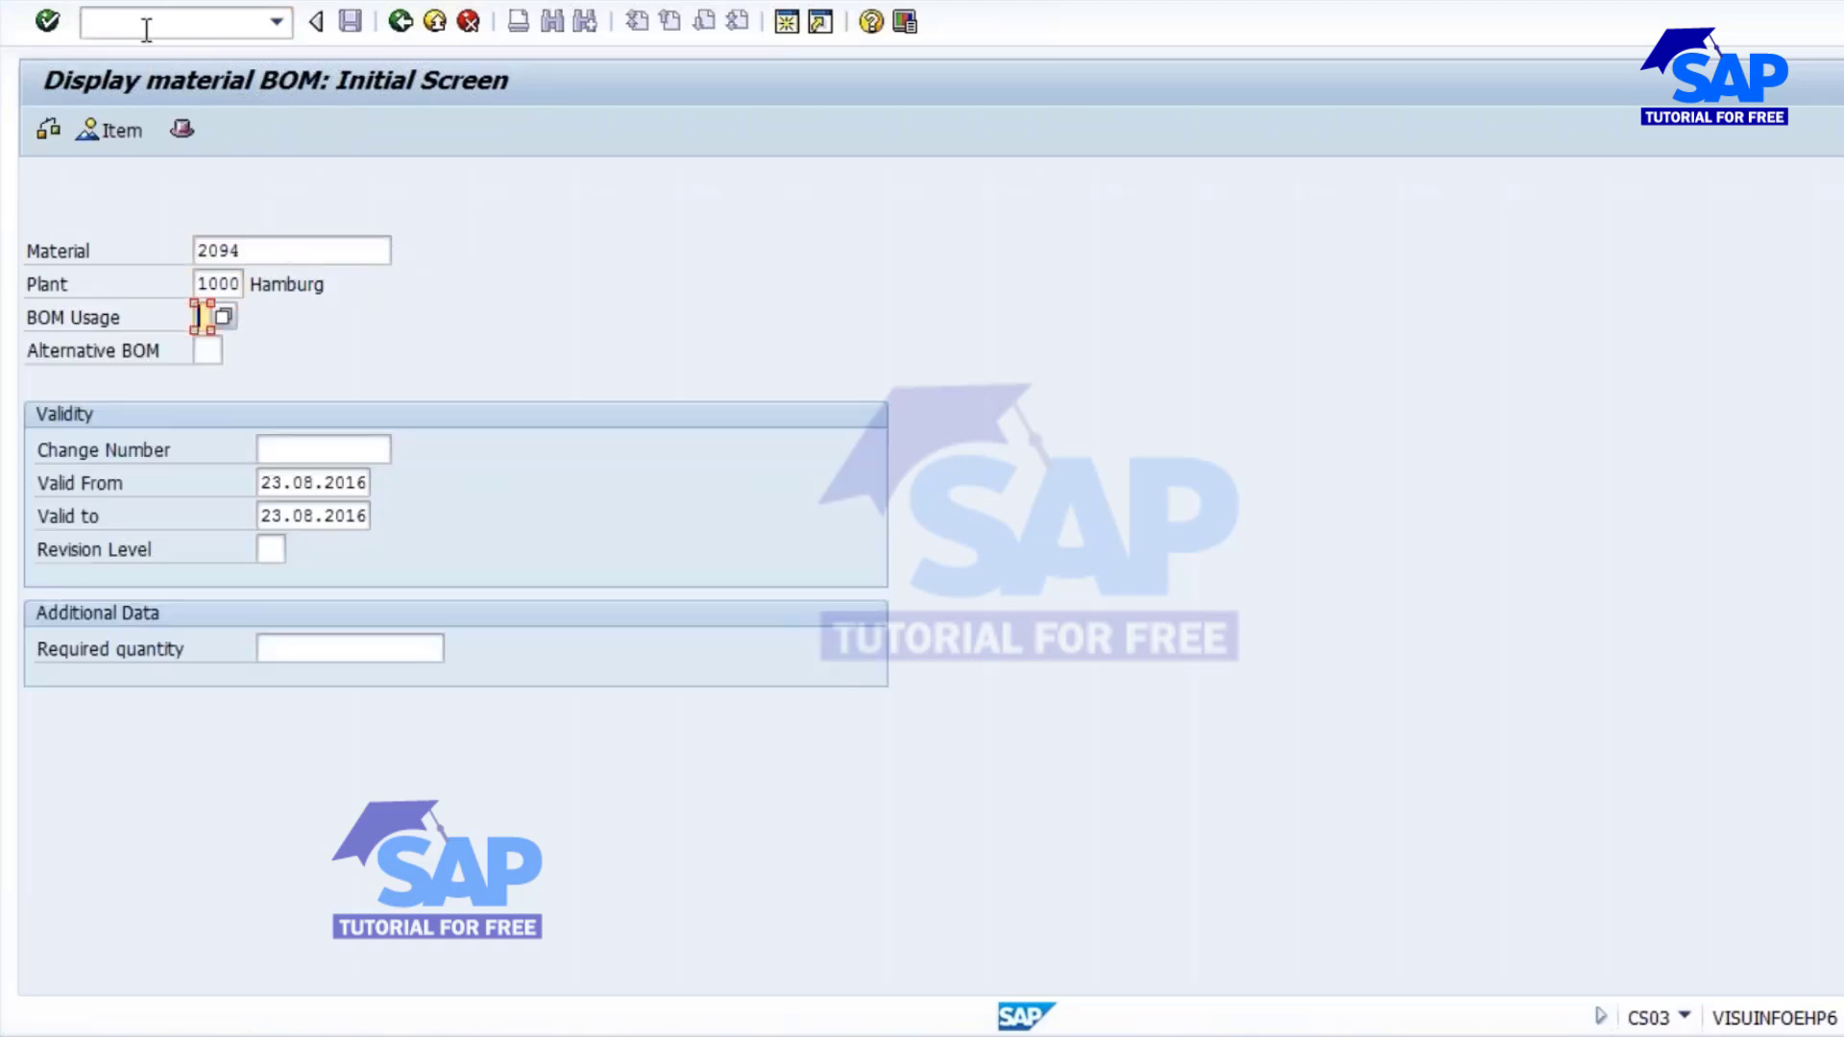
type("1")
key("Return")
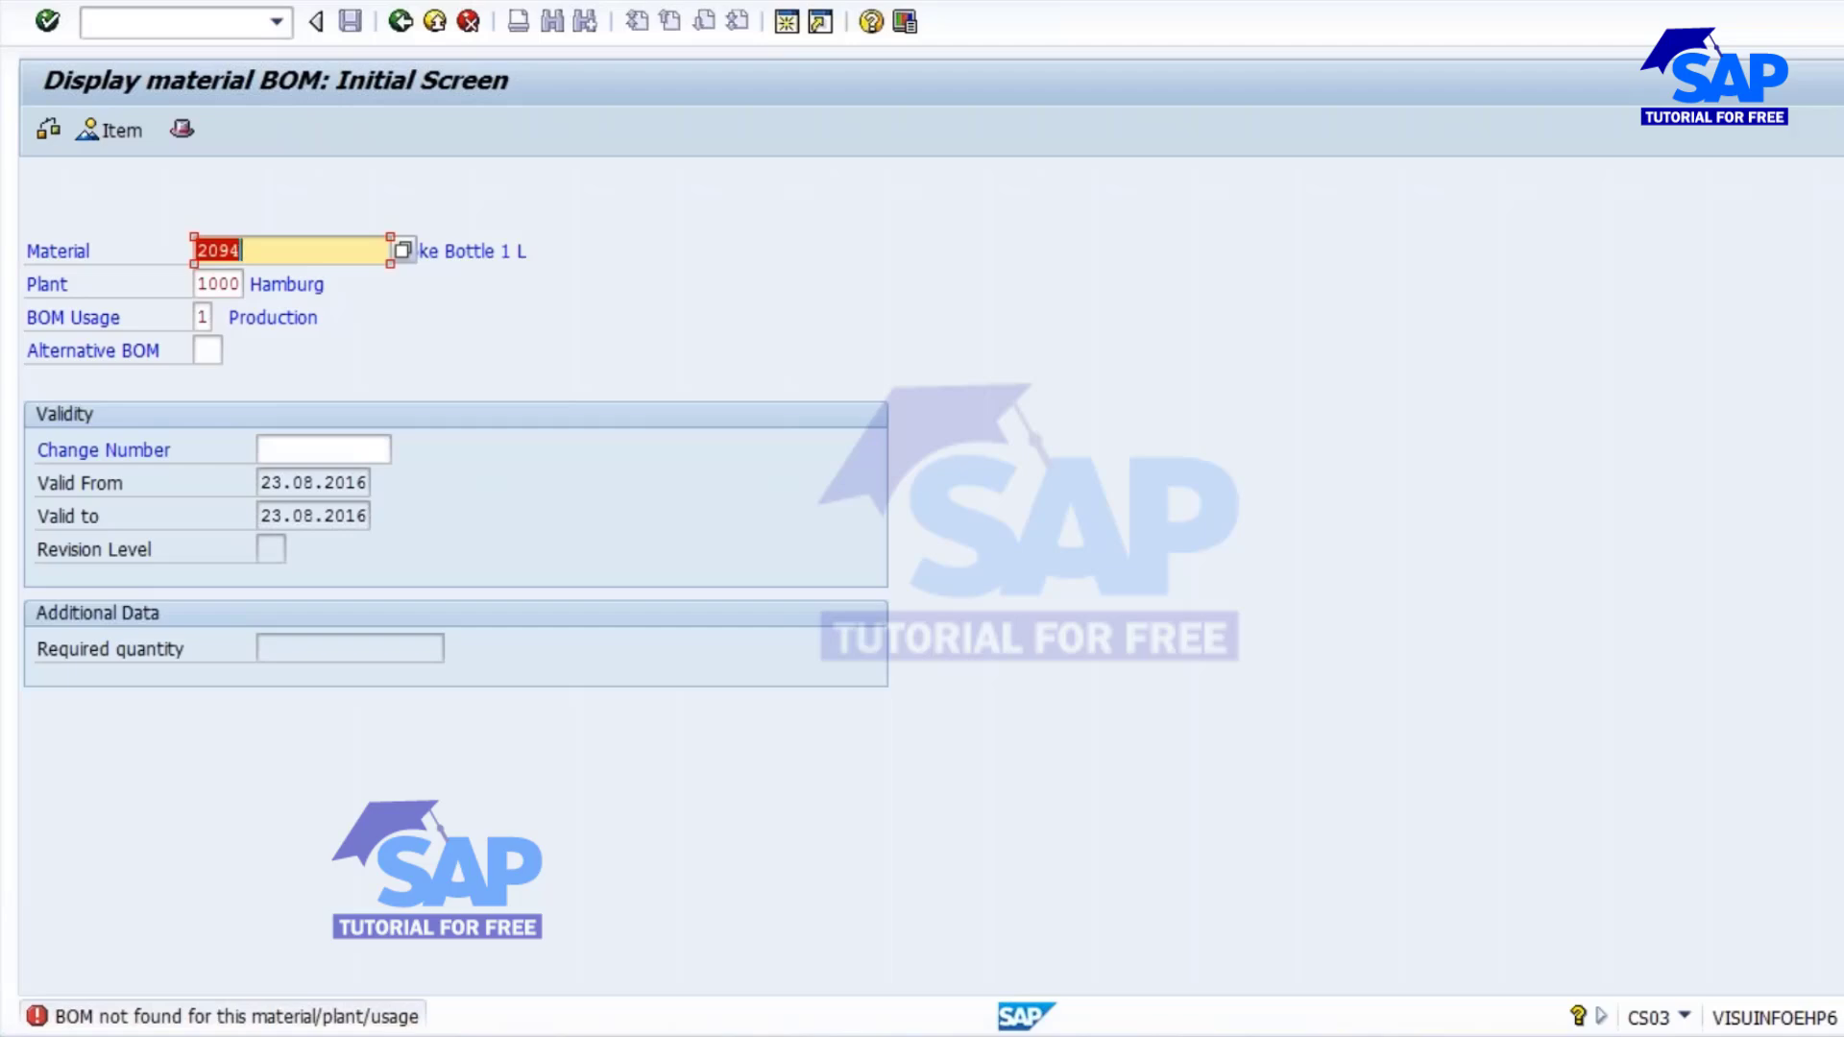
Check the materials list (MM60) in the other session for similar Coke Bottle materials, and return to the BOM session.
left_click(789, 916)
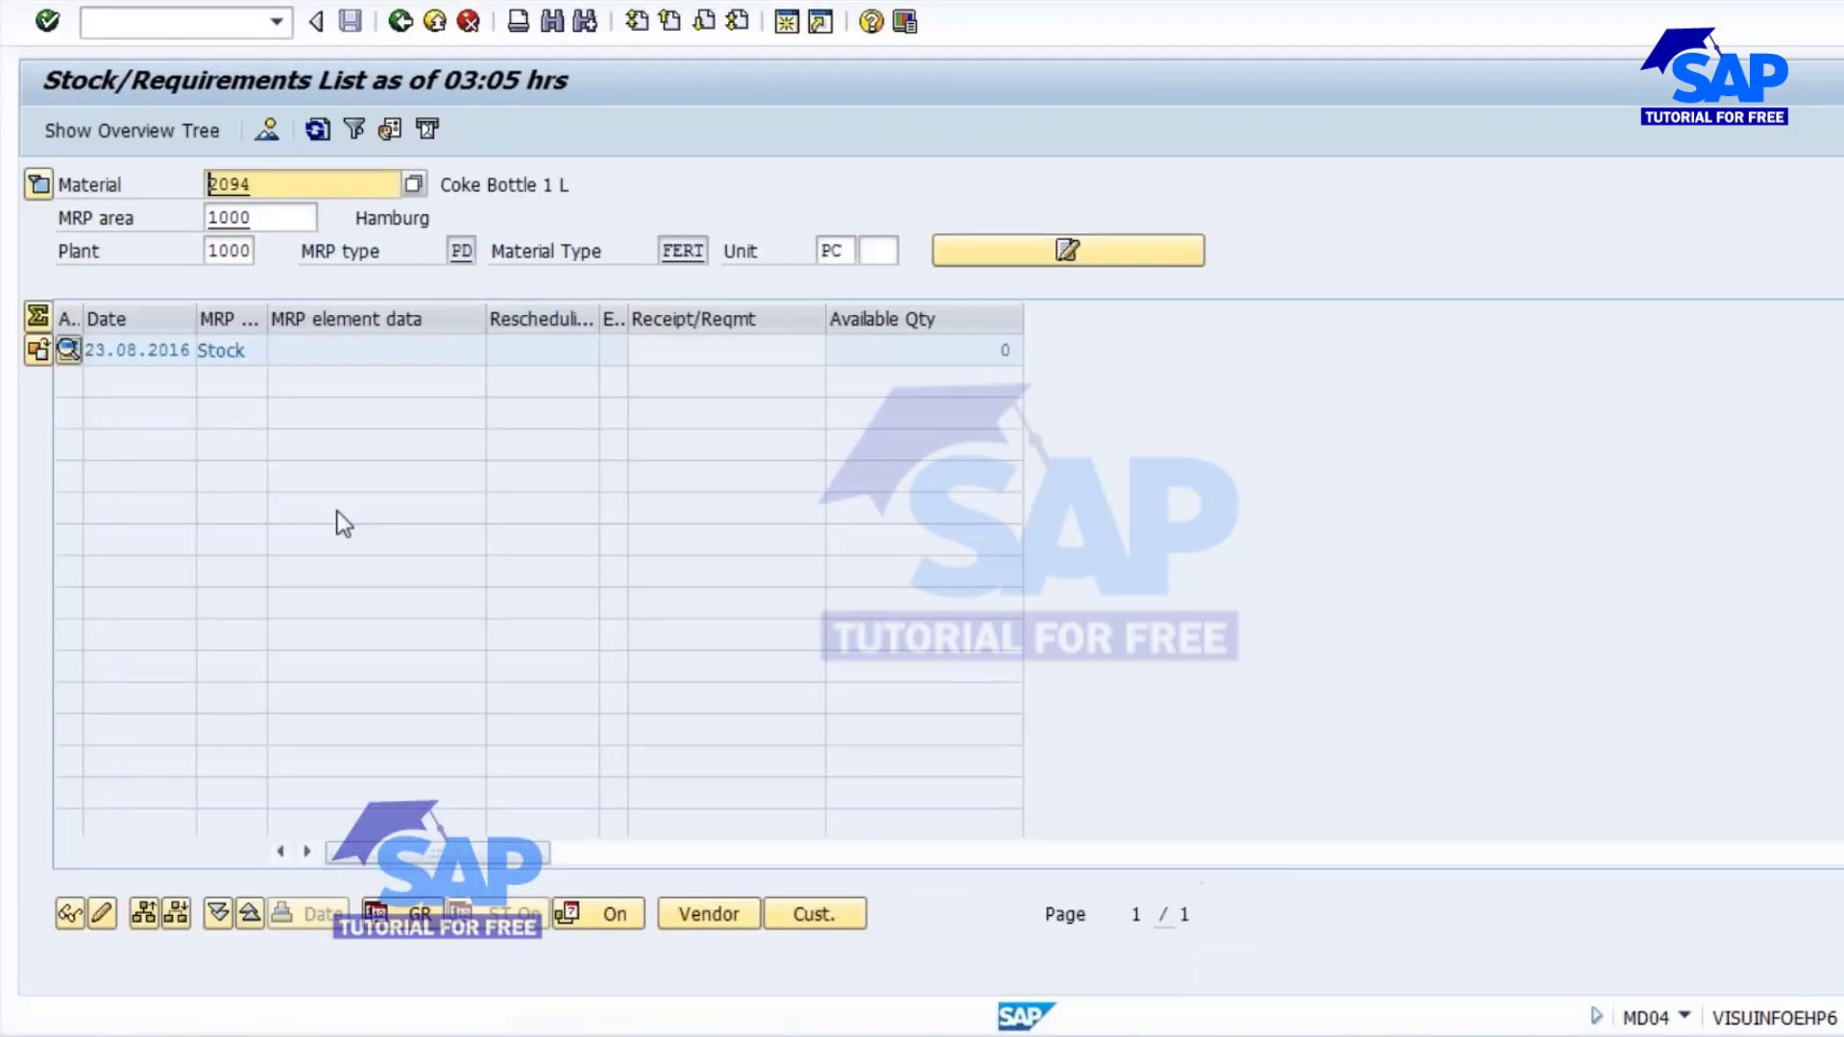
mouse_move(787, 1018)
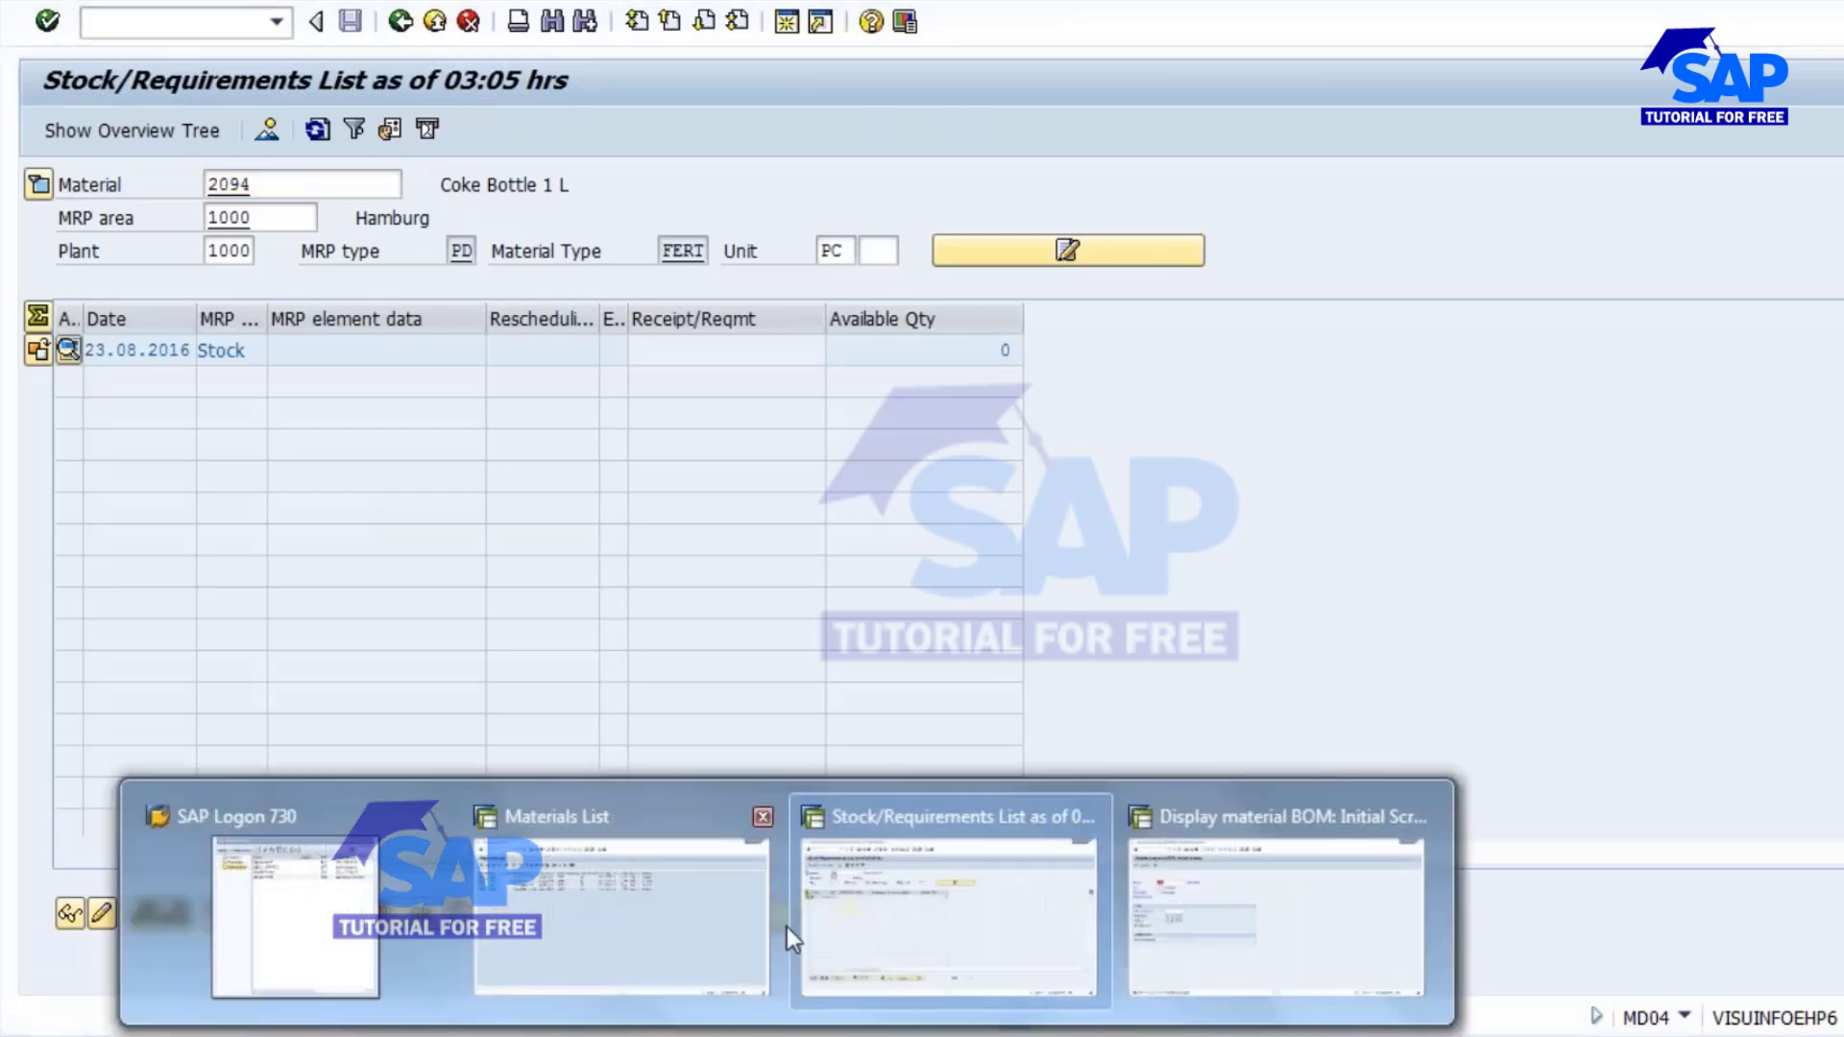
left_click(626, 884)
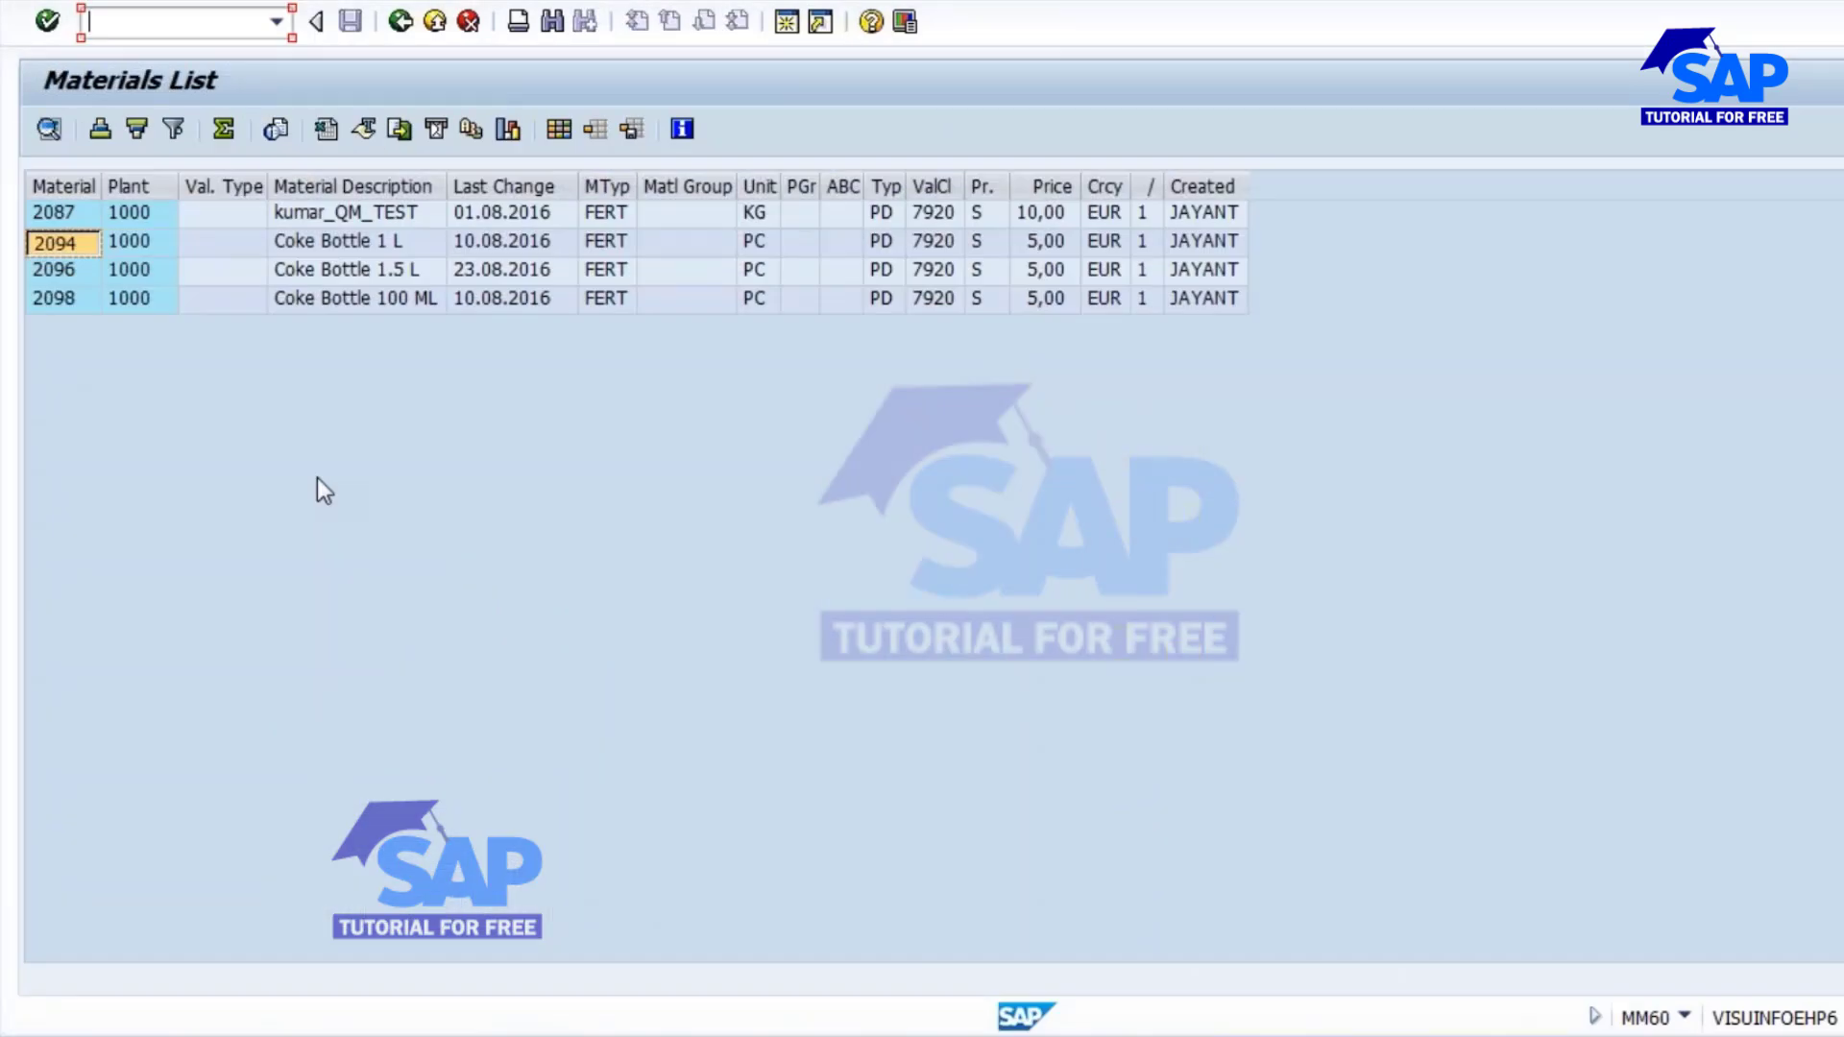
key("alt+Tab")
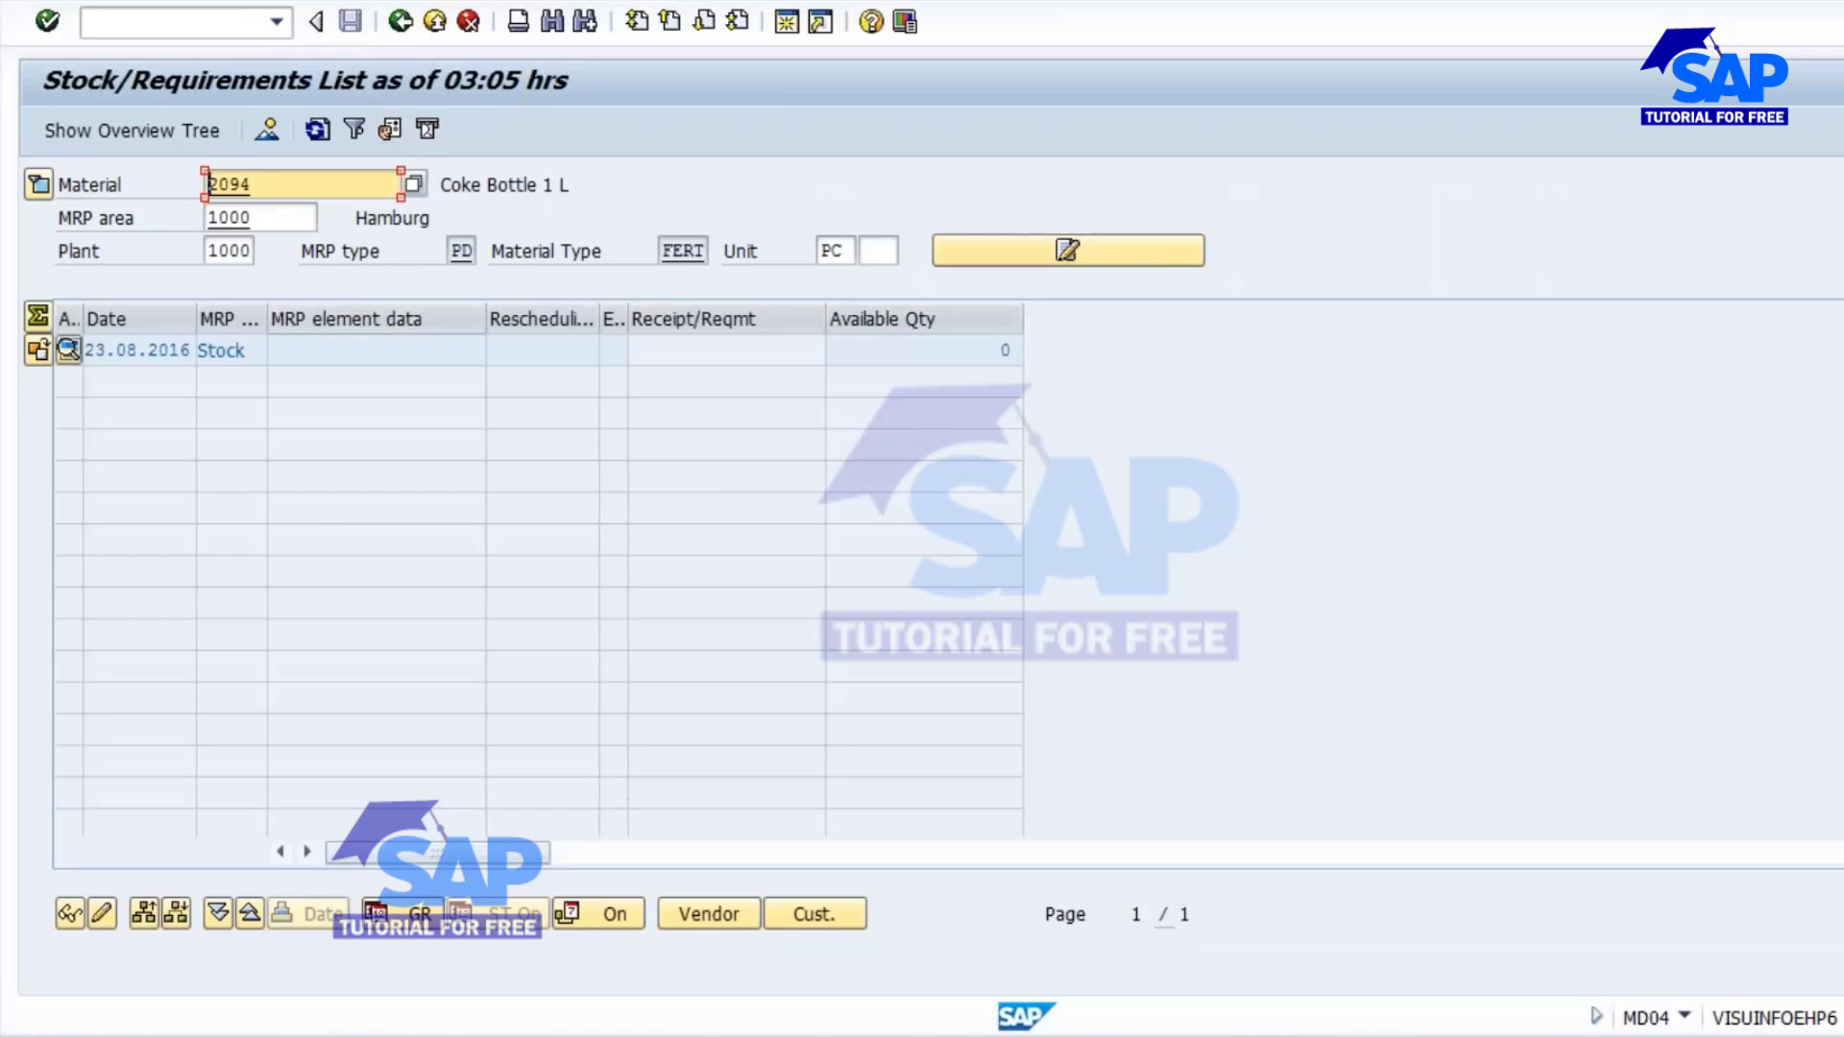
left_click(1213, 889)
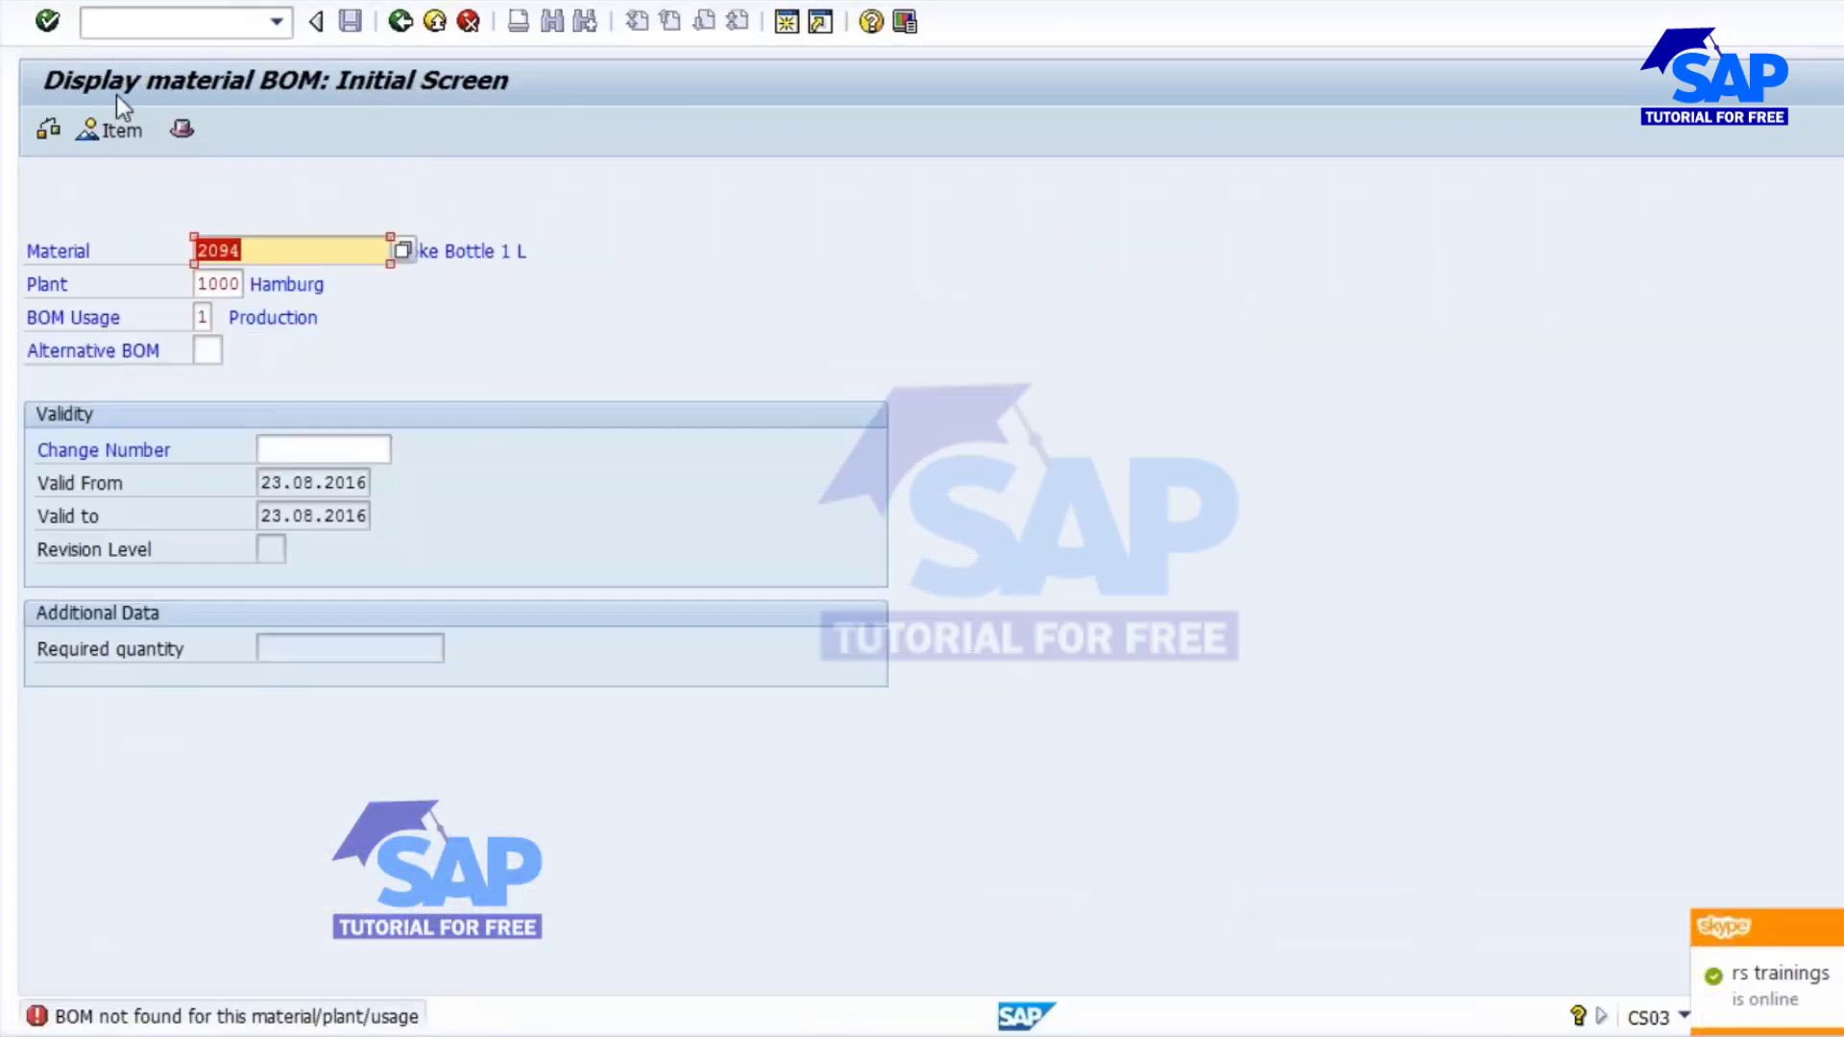
Switch from displaying to creating a material BOM (CS01) for material 2094 in plant 1000 with BOM usage 1.
left_click(108, 3)
left_click(115, 42)
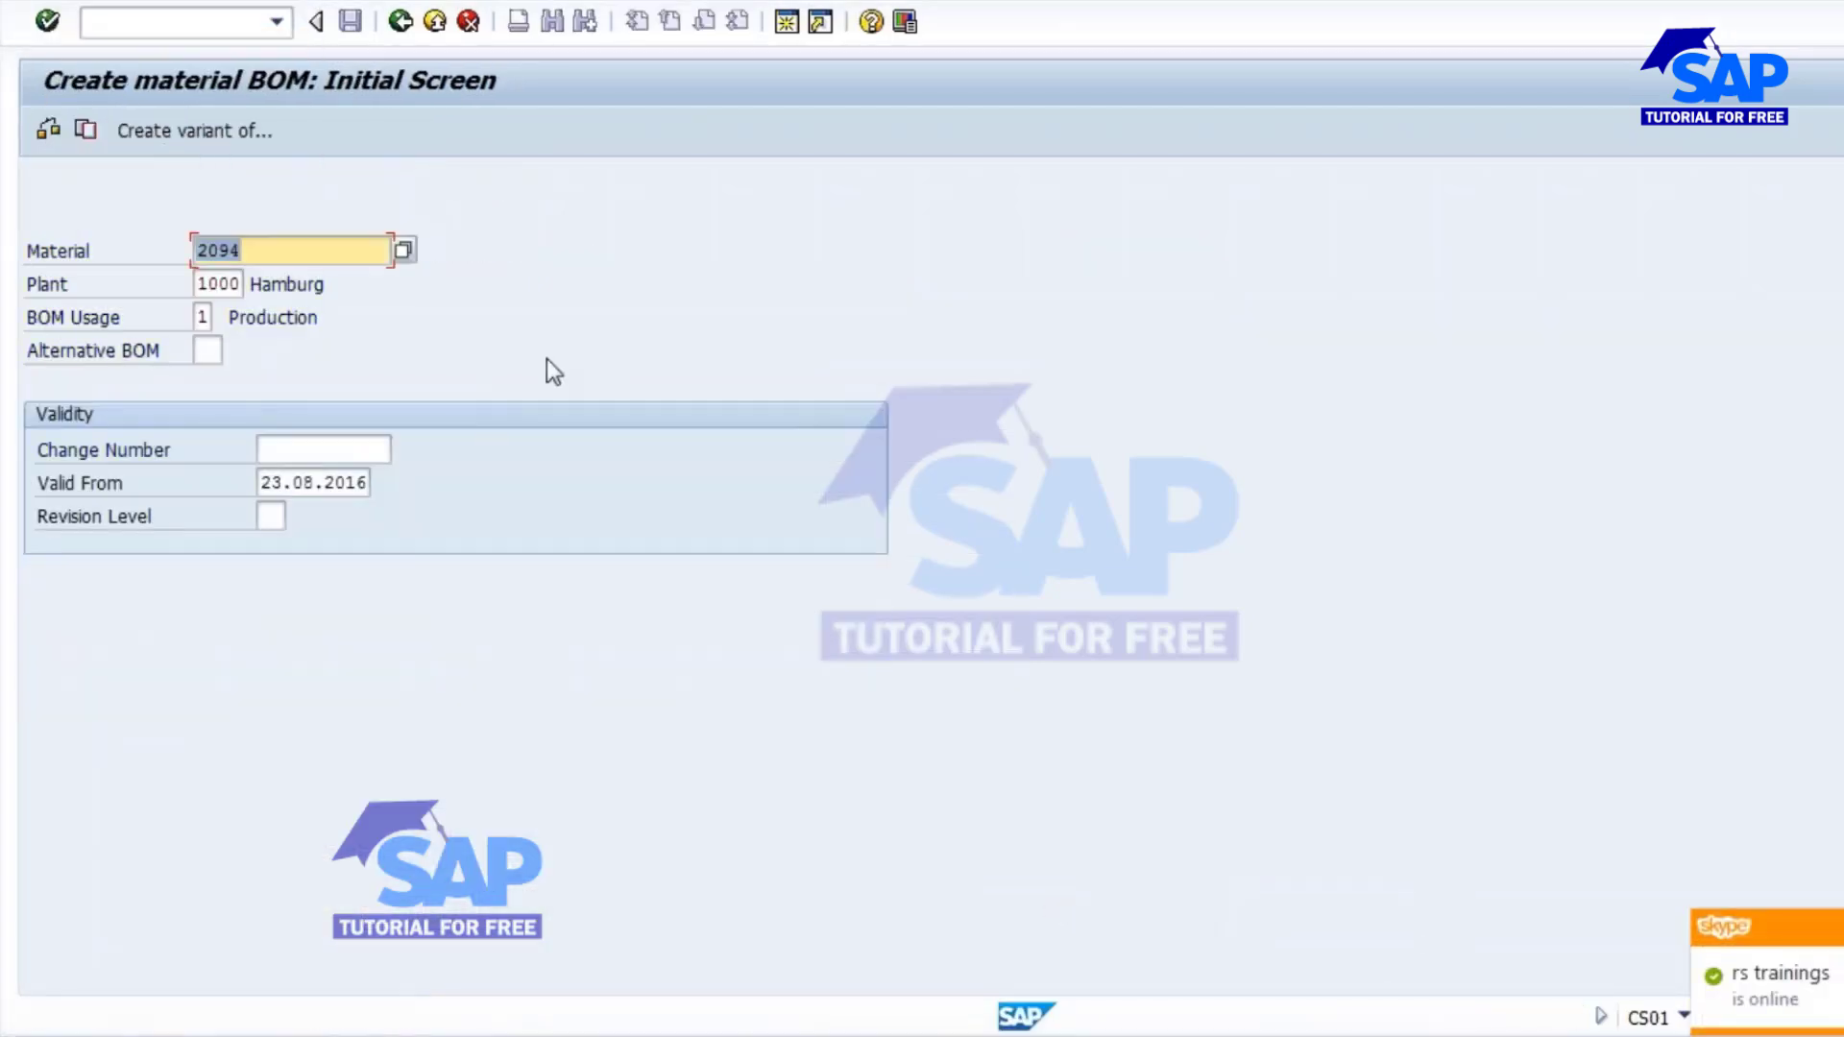
left_click(424, 362)
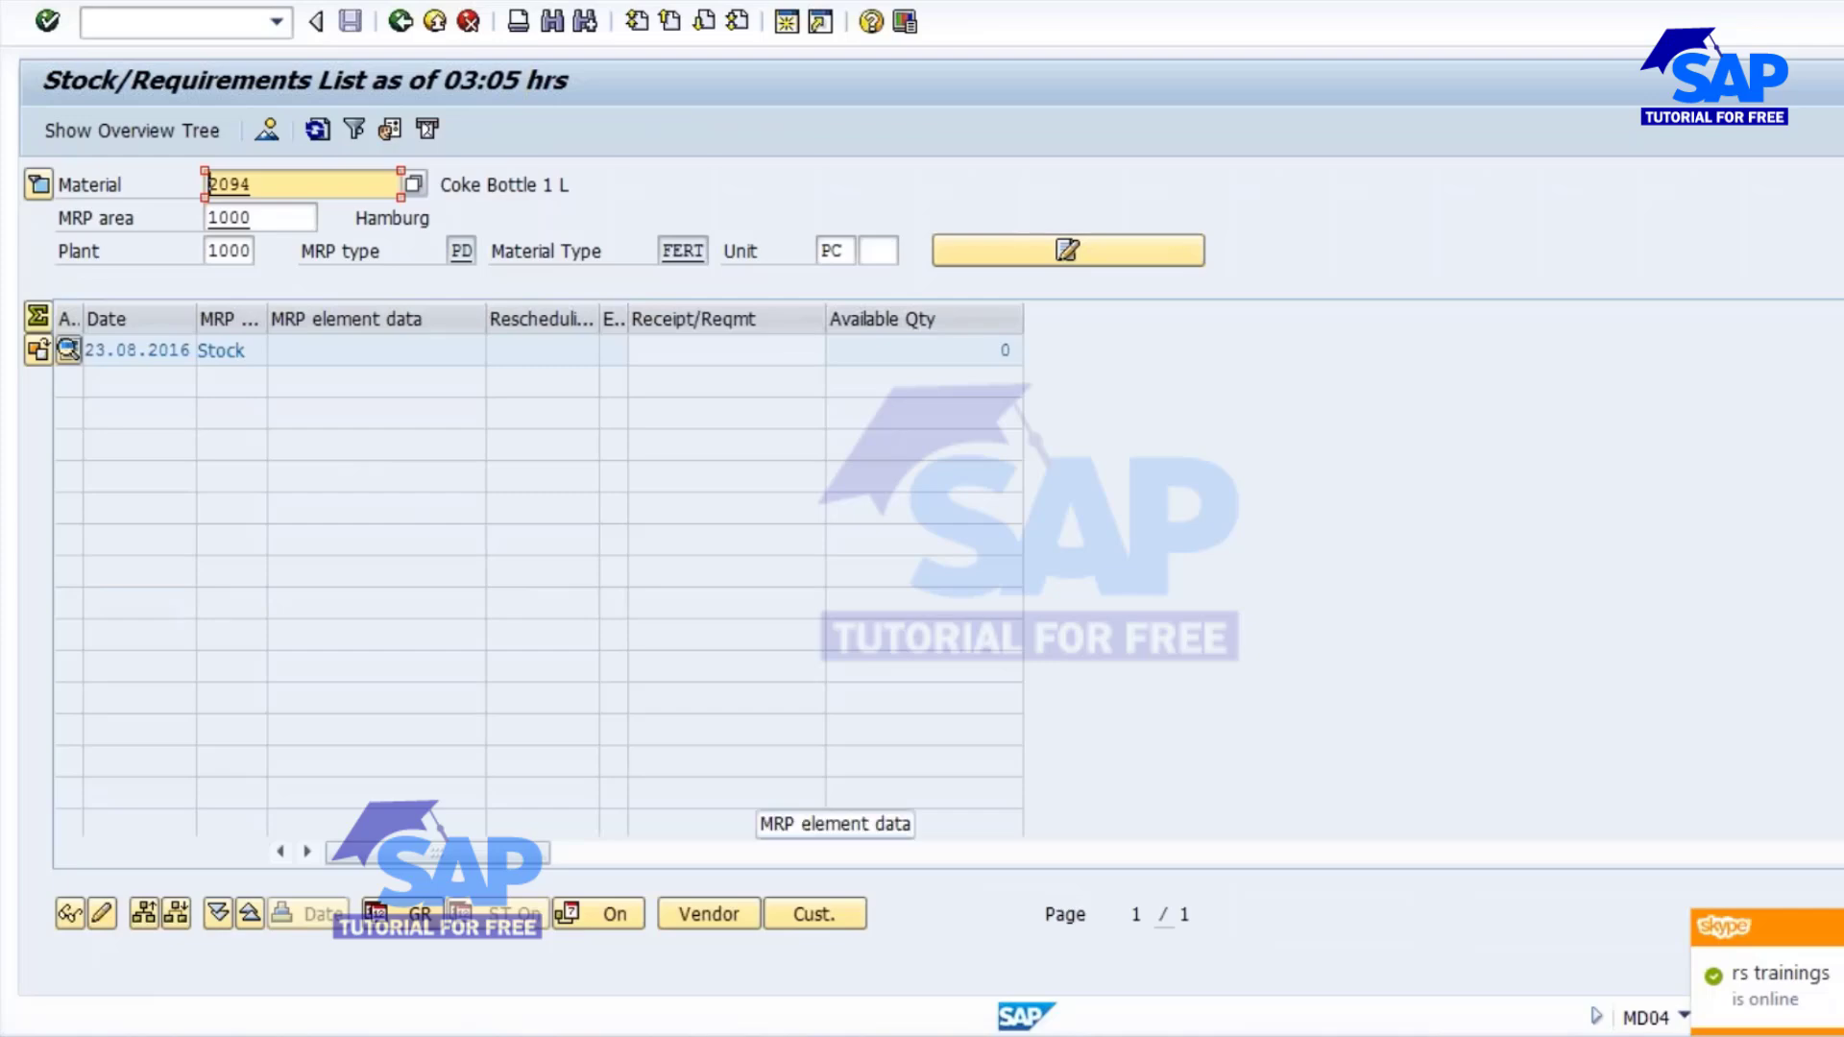
Look up the other Coke Bottle material numbers in the materials list as a BOM copy source, and return to the BOM creation session.
left_click(805, 1035)
left_click(748, 828)
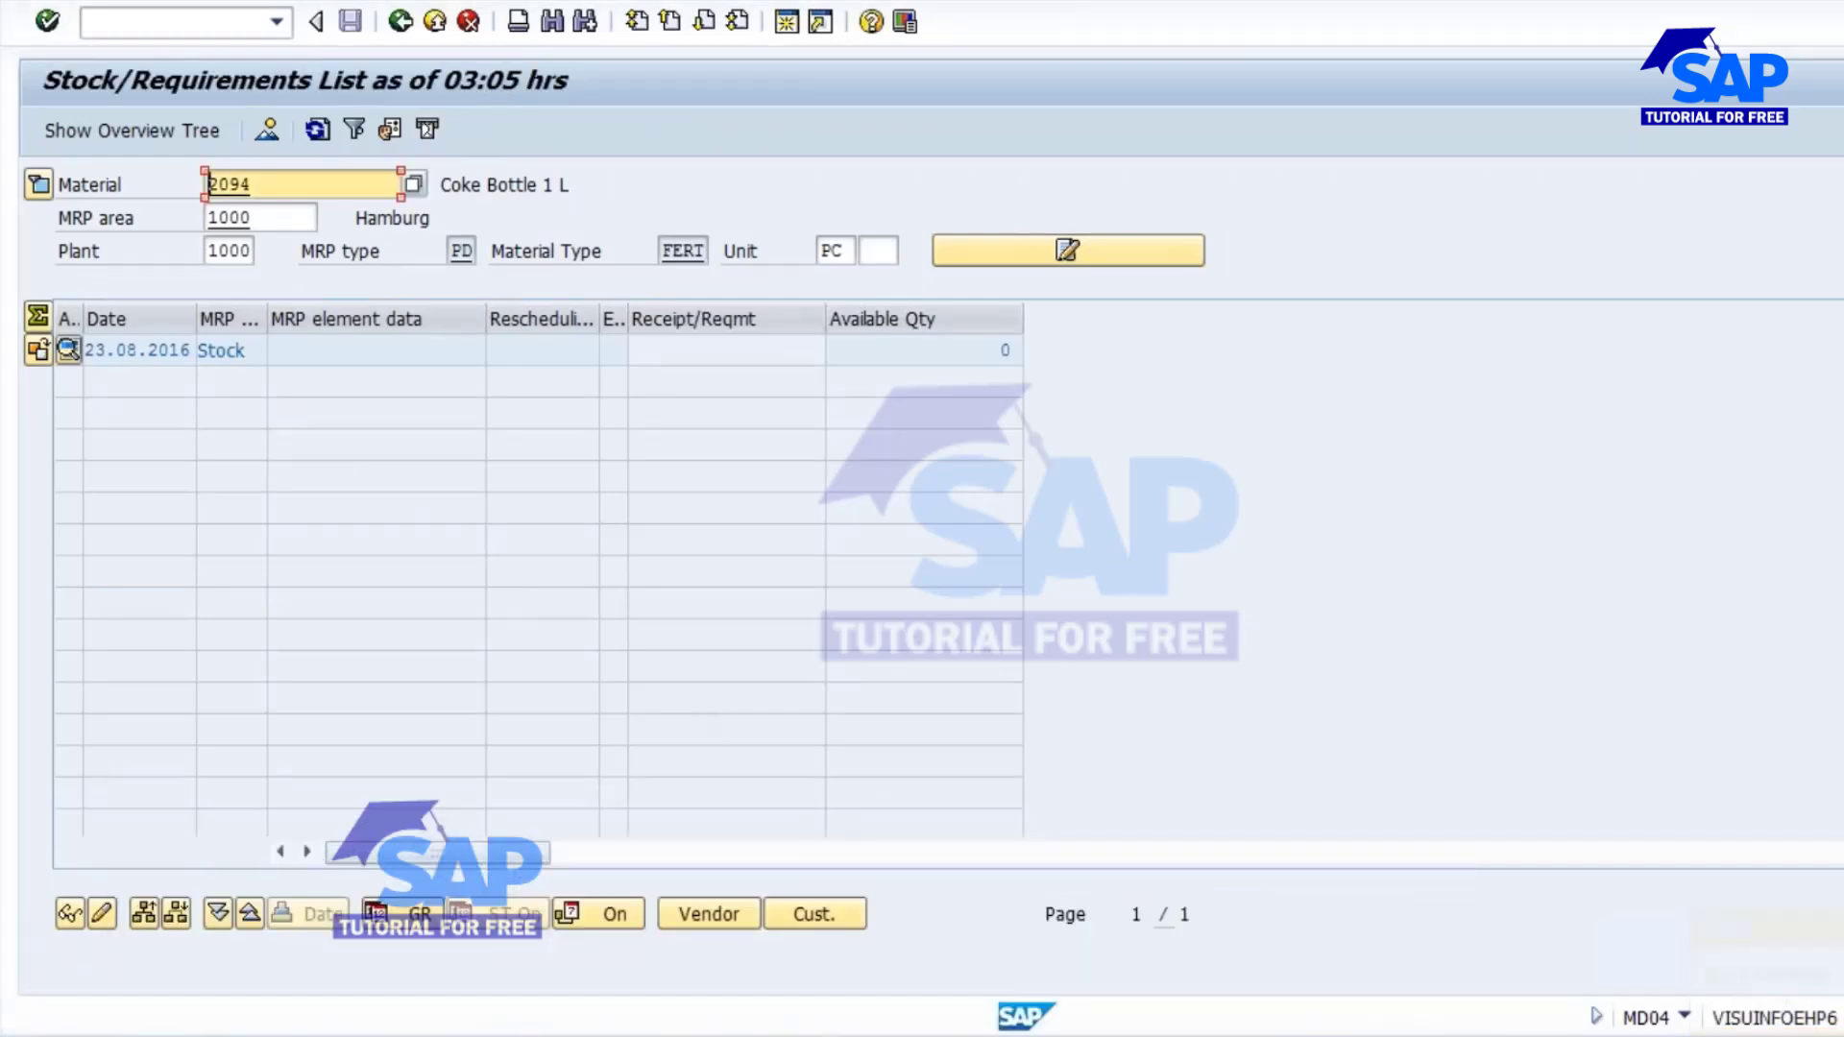
left_click(759, 1028)
left_click(559, 913)
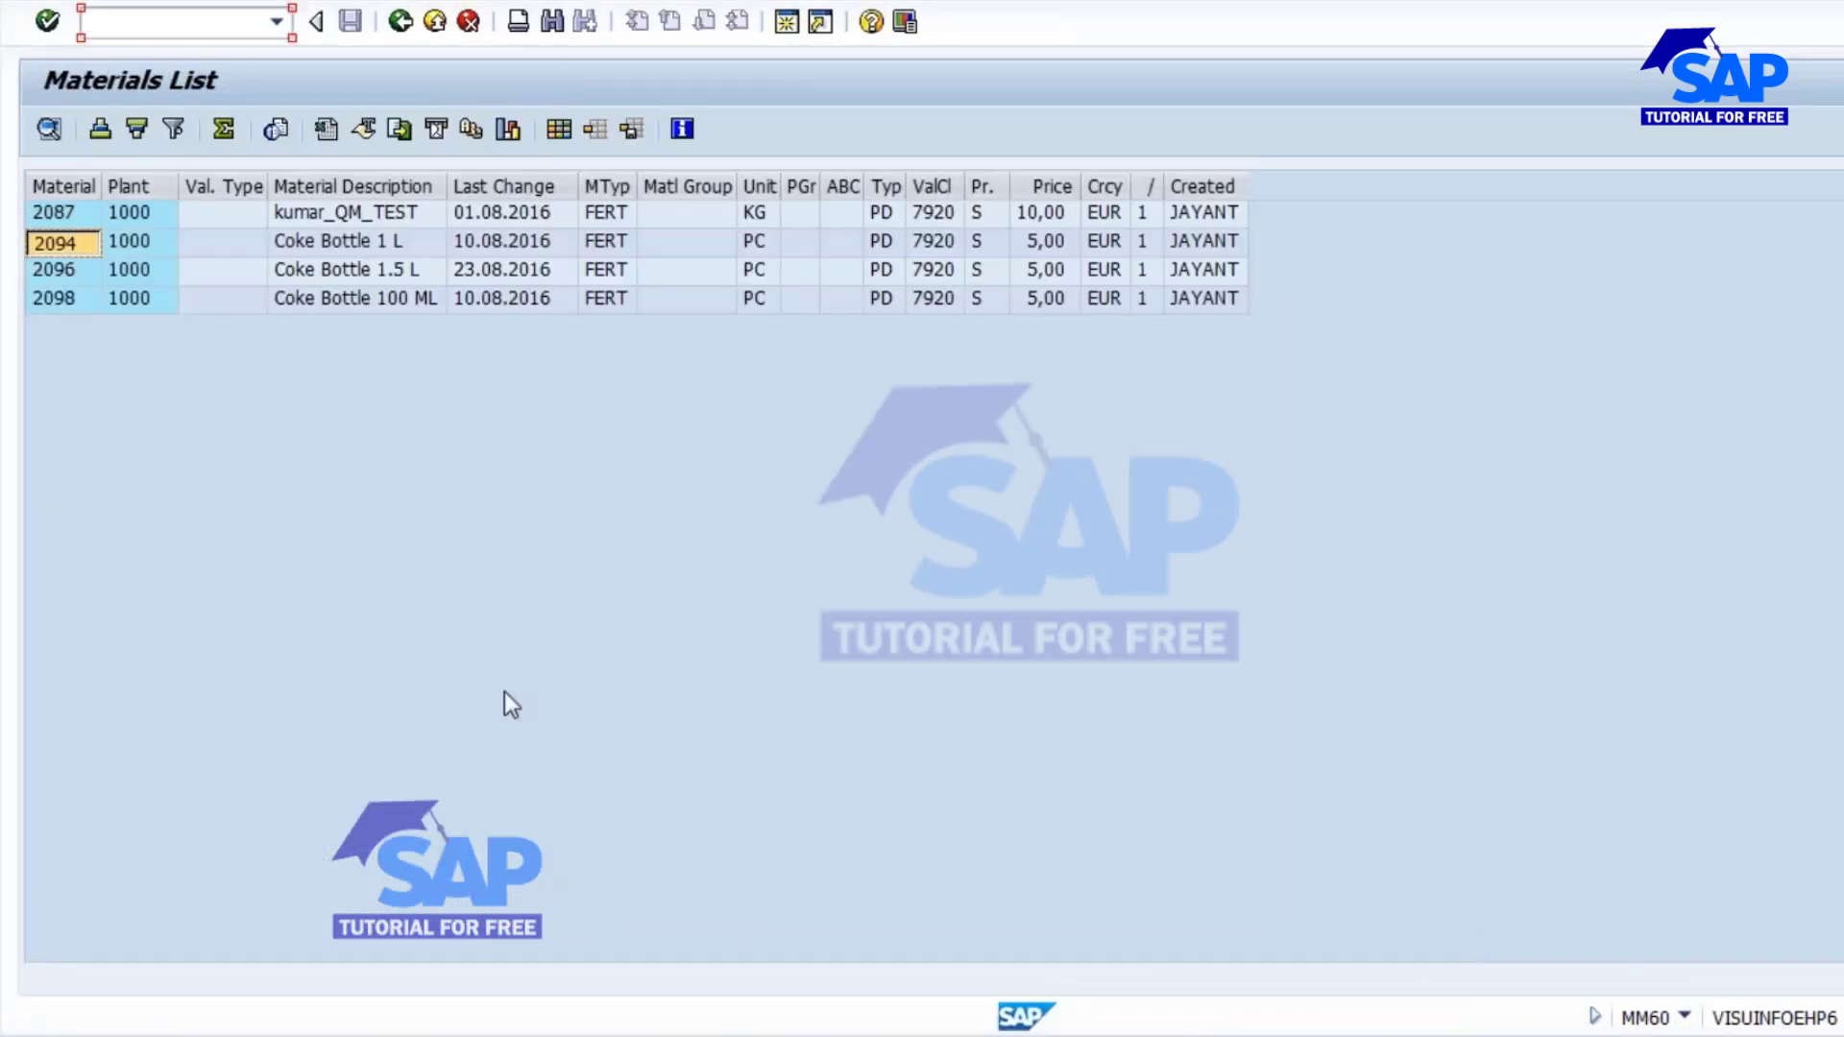
key("alt+Tab")
key("alt+Tab")
key("alt+Tab")
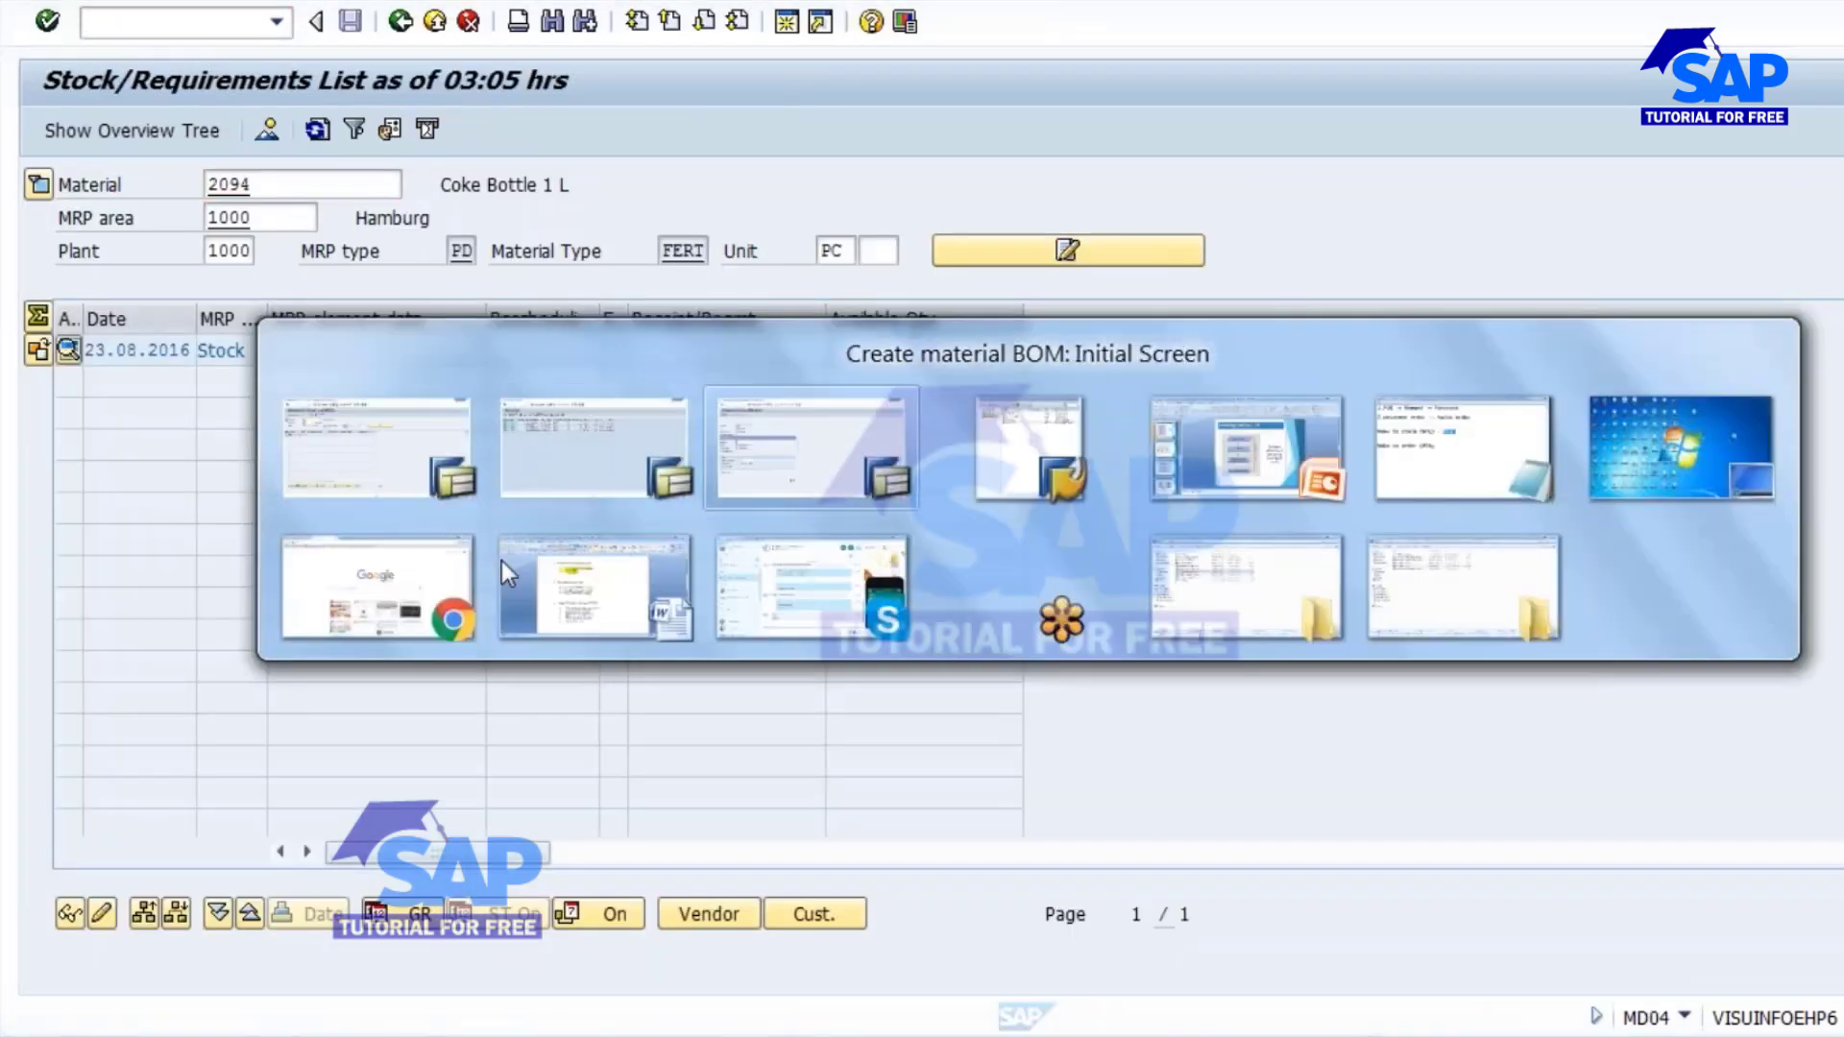
Try to copy the BOM of material 2096 in plant 1000 with usage 1.
type("2096")
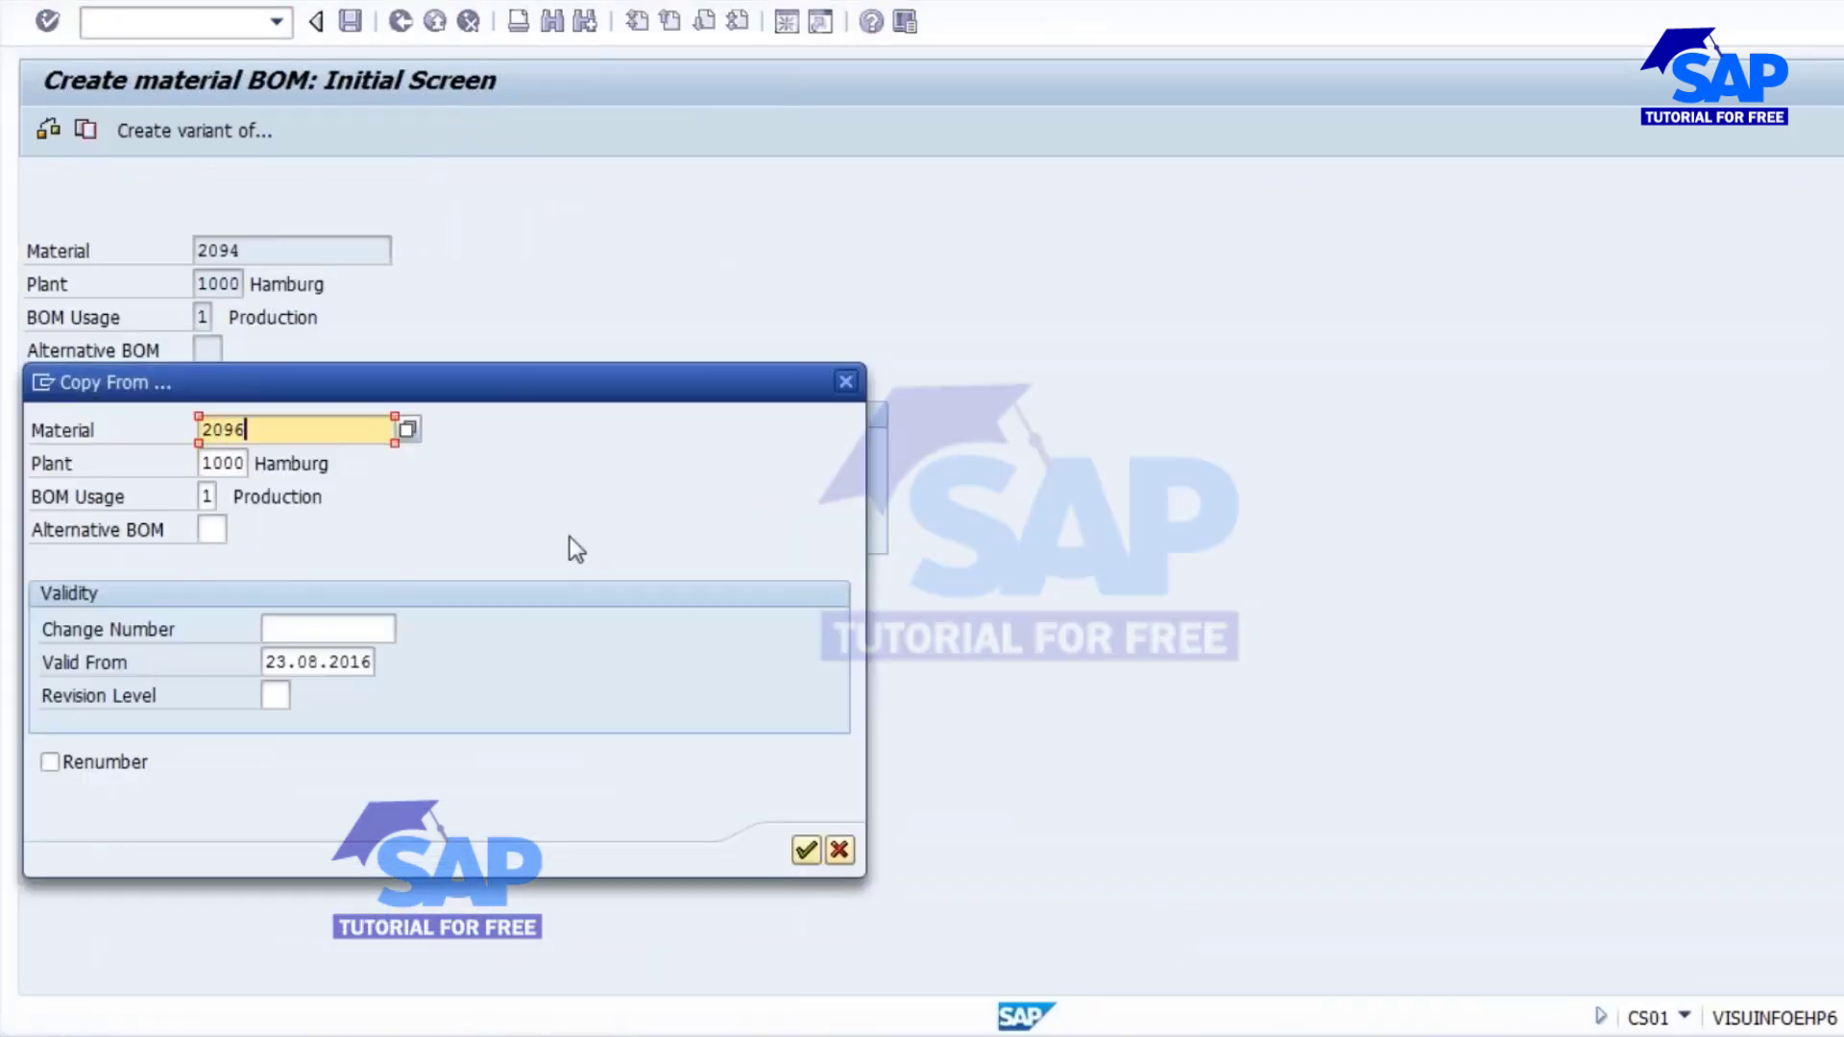
left_click(801, 850)
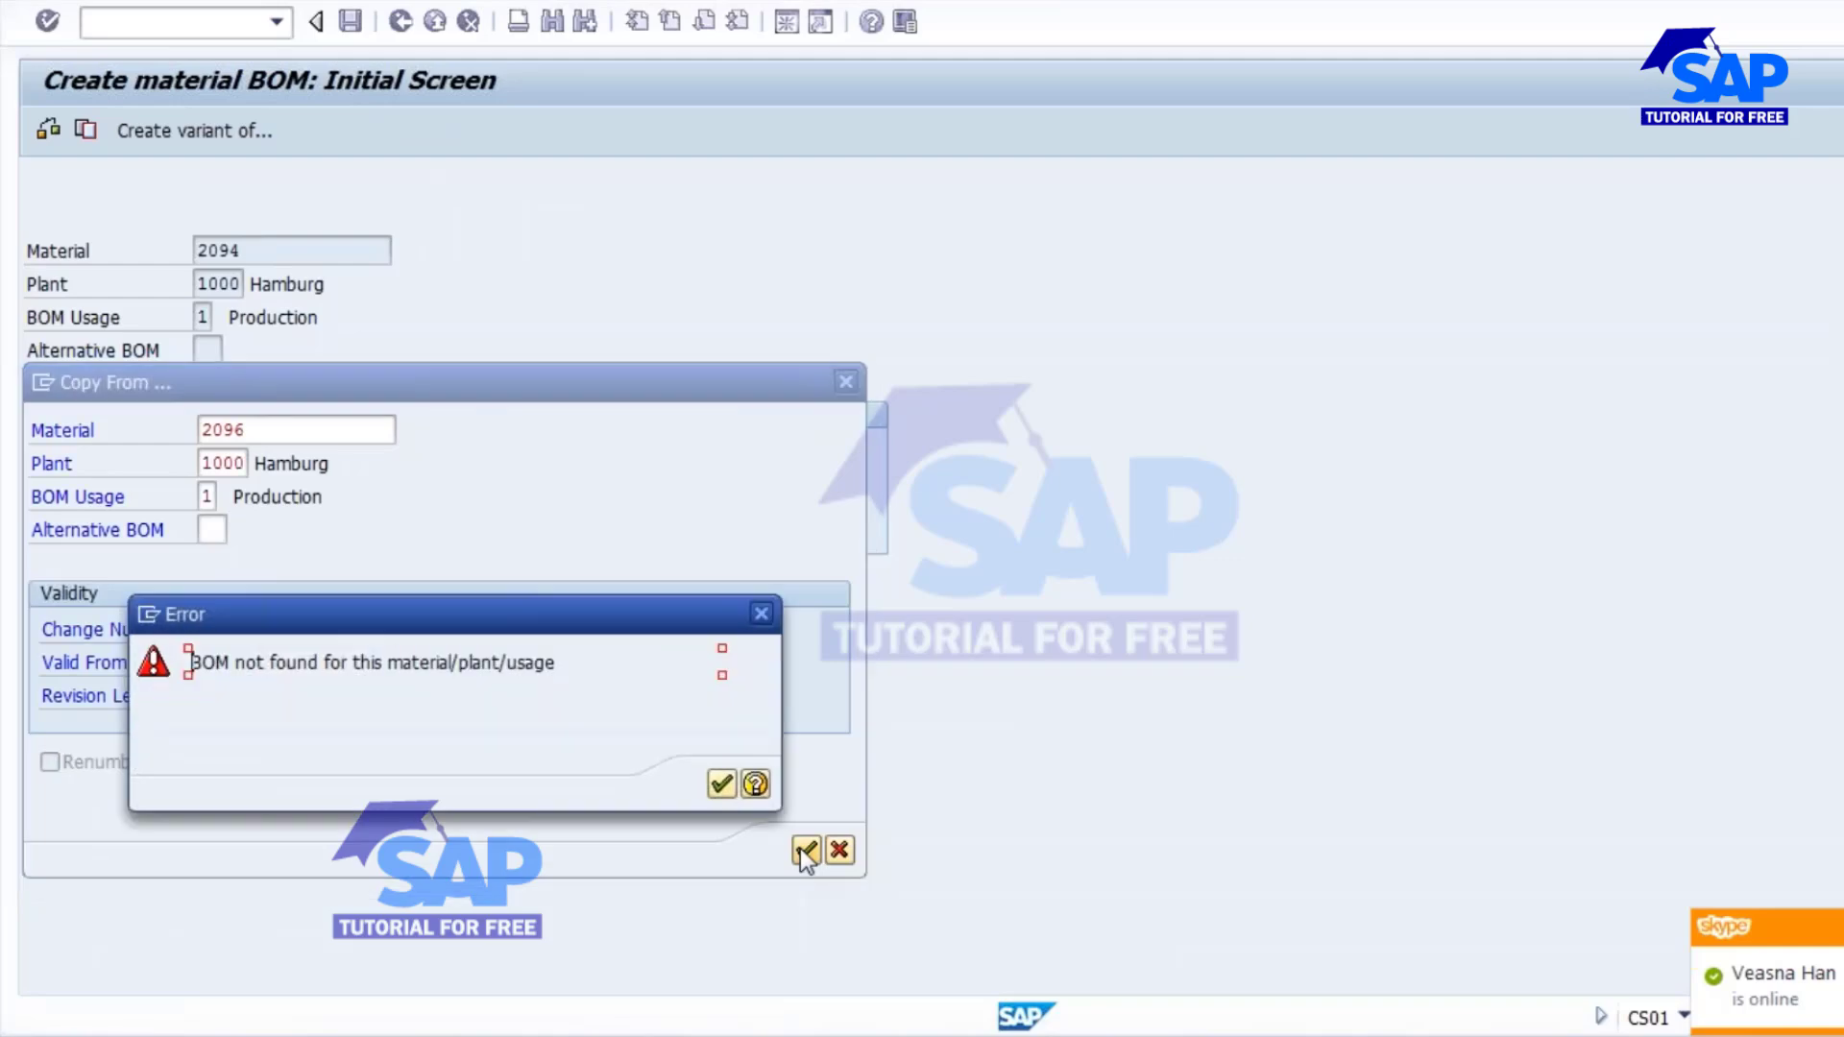
left_click(722, 784)
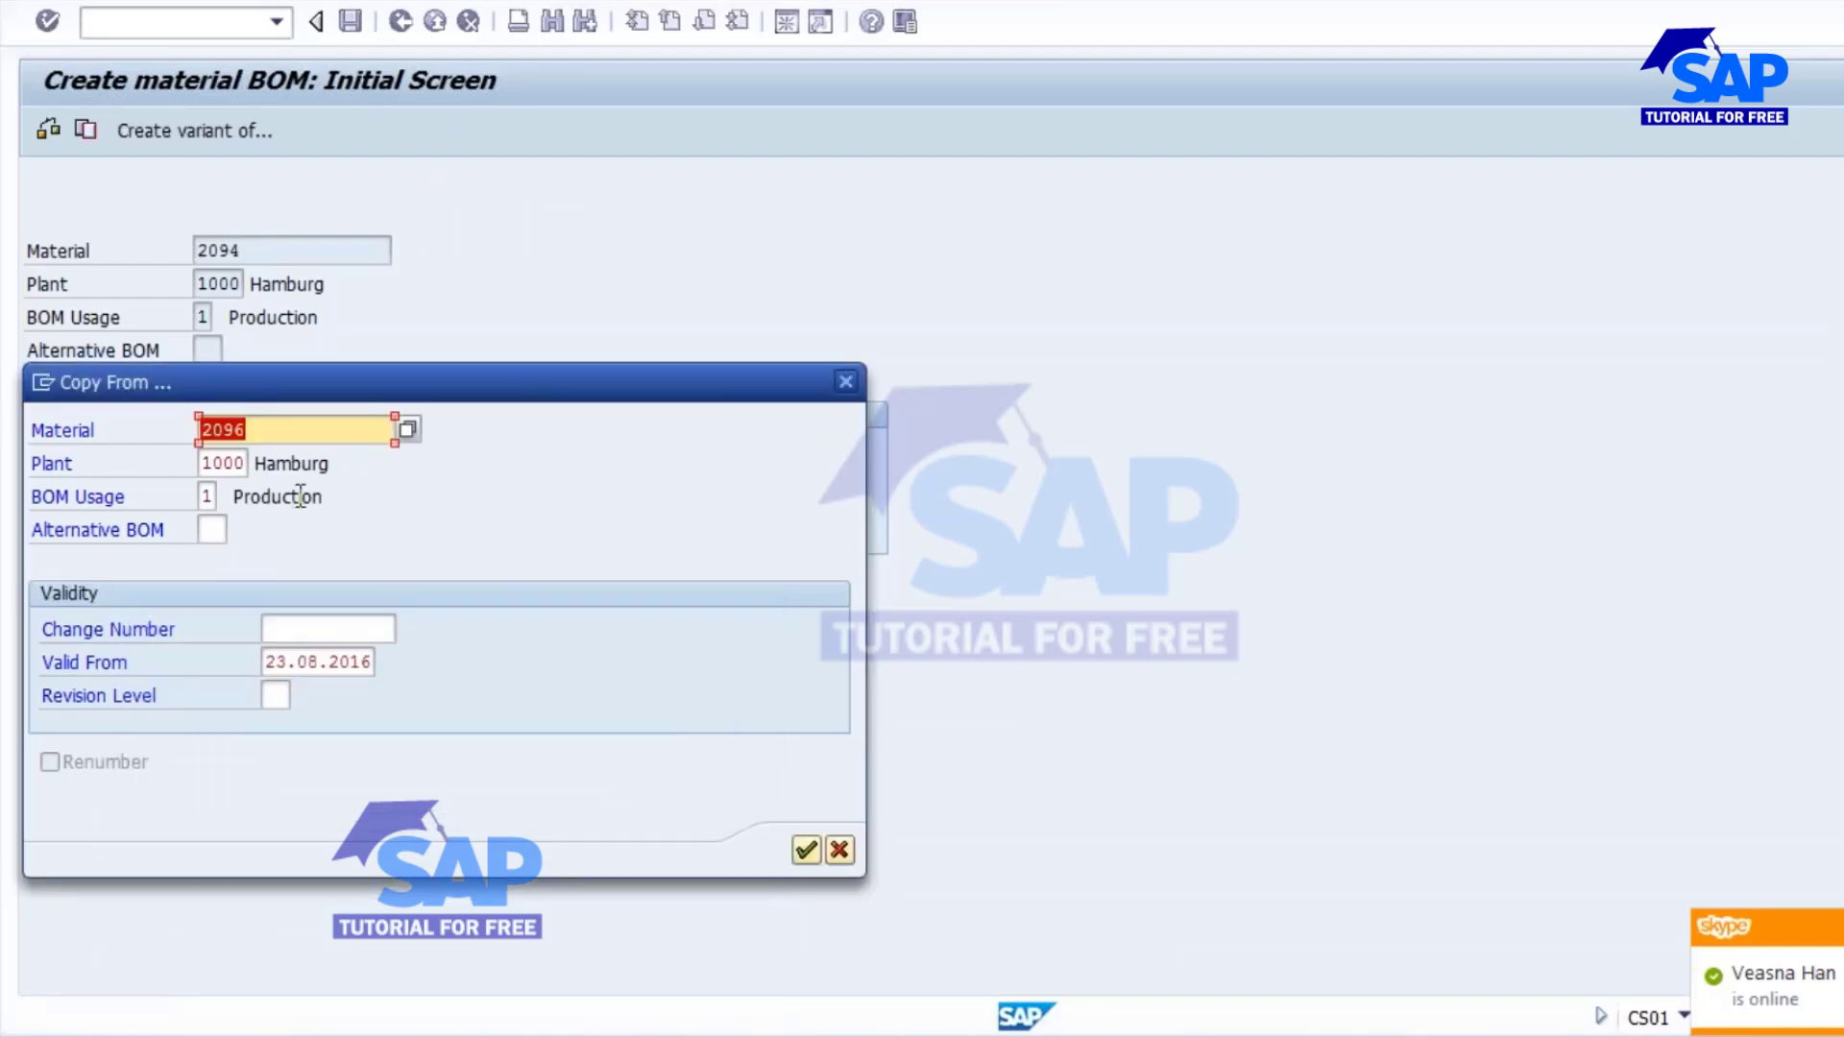
Copy all items of material 2098's BOM into the new BOM for material 2094 and save it.
left_click(272, 438)
key("BackSpace")
type("8")
left_click(805, 852)
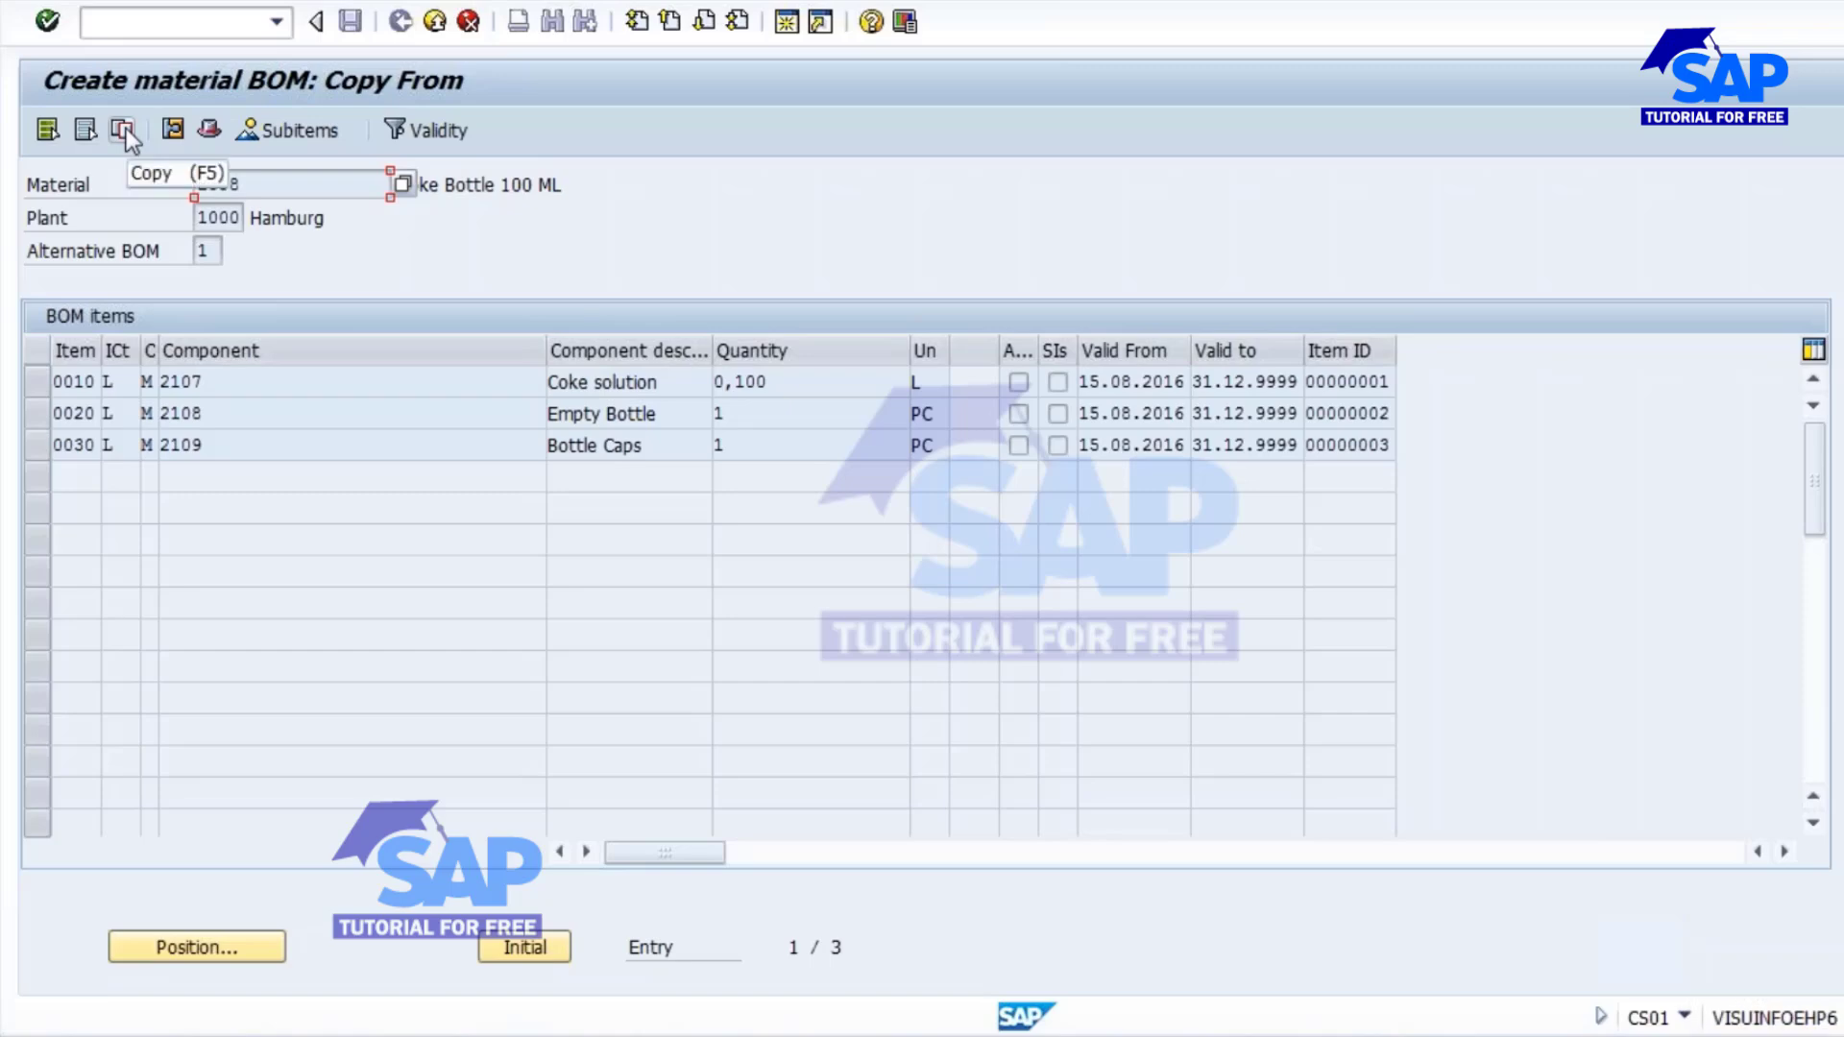
left_click(45, 129)
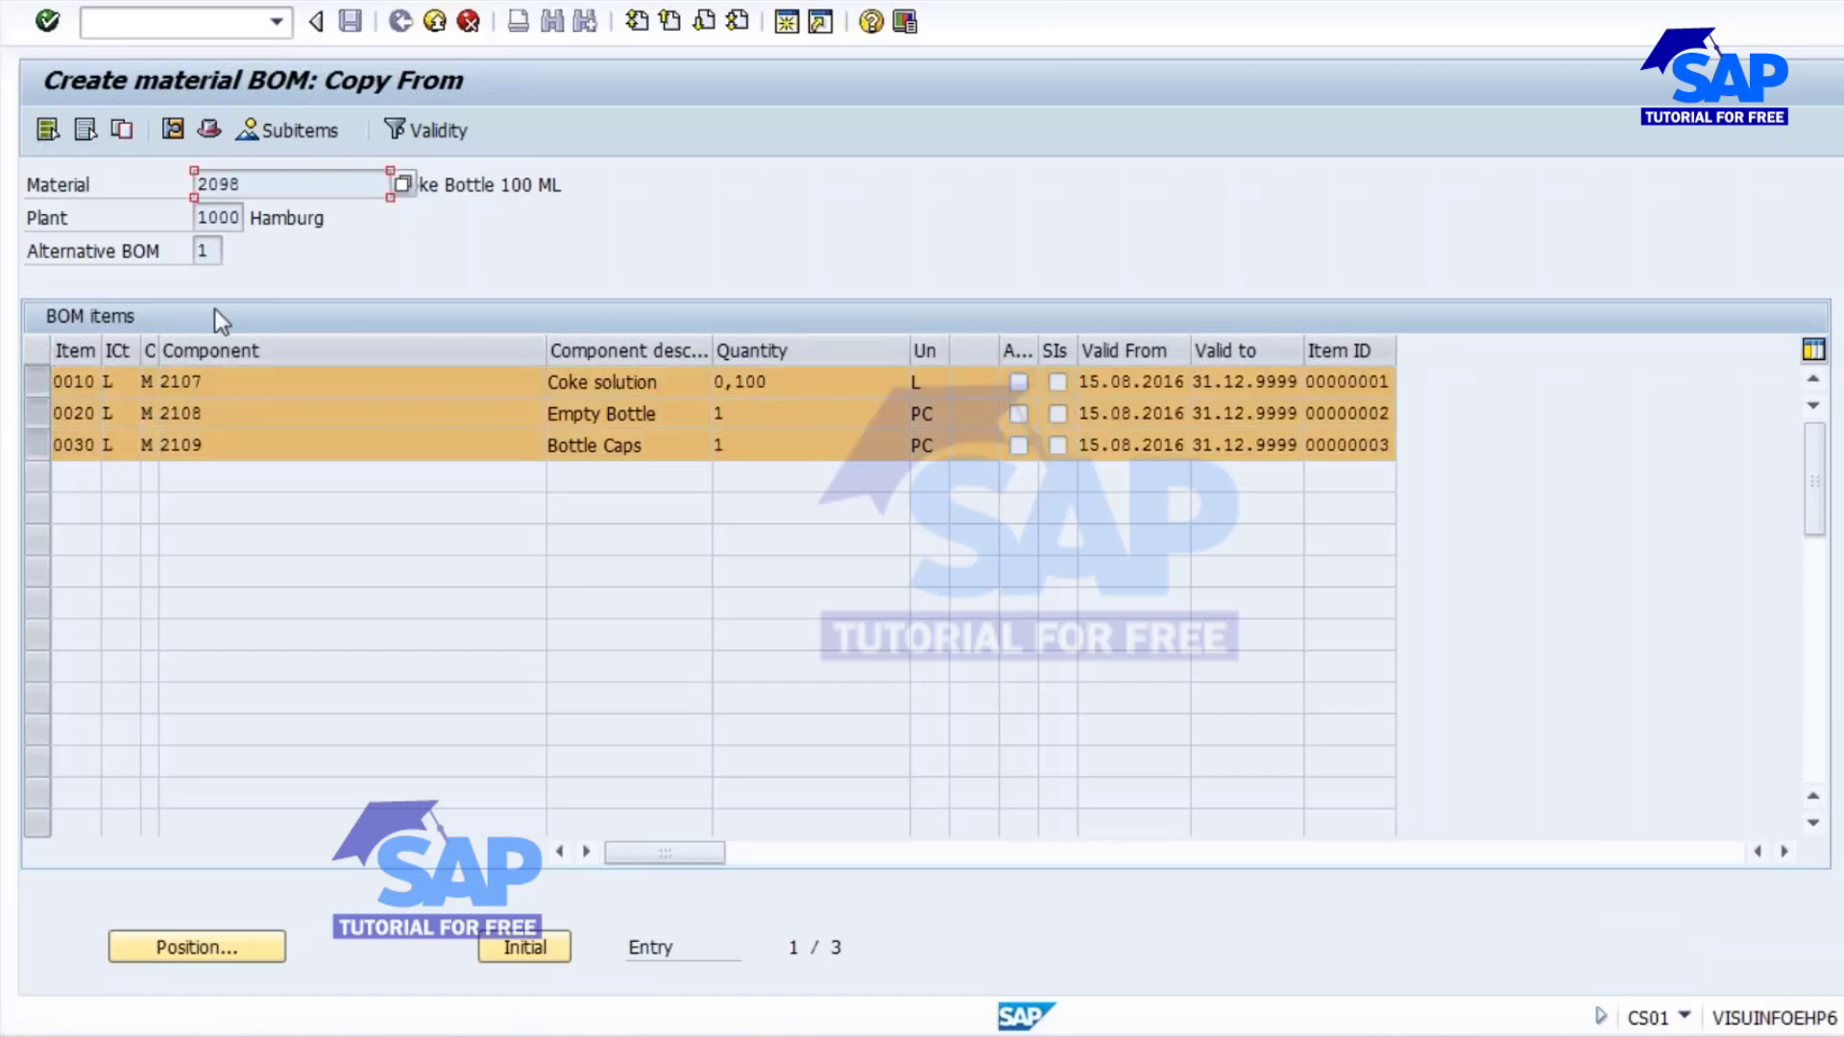
left_click(122, 133)
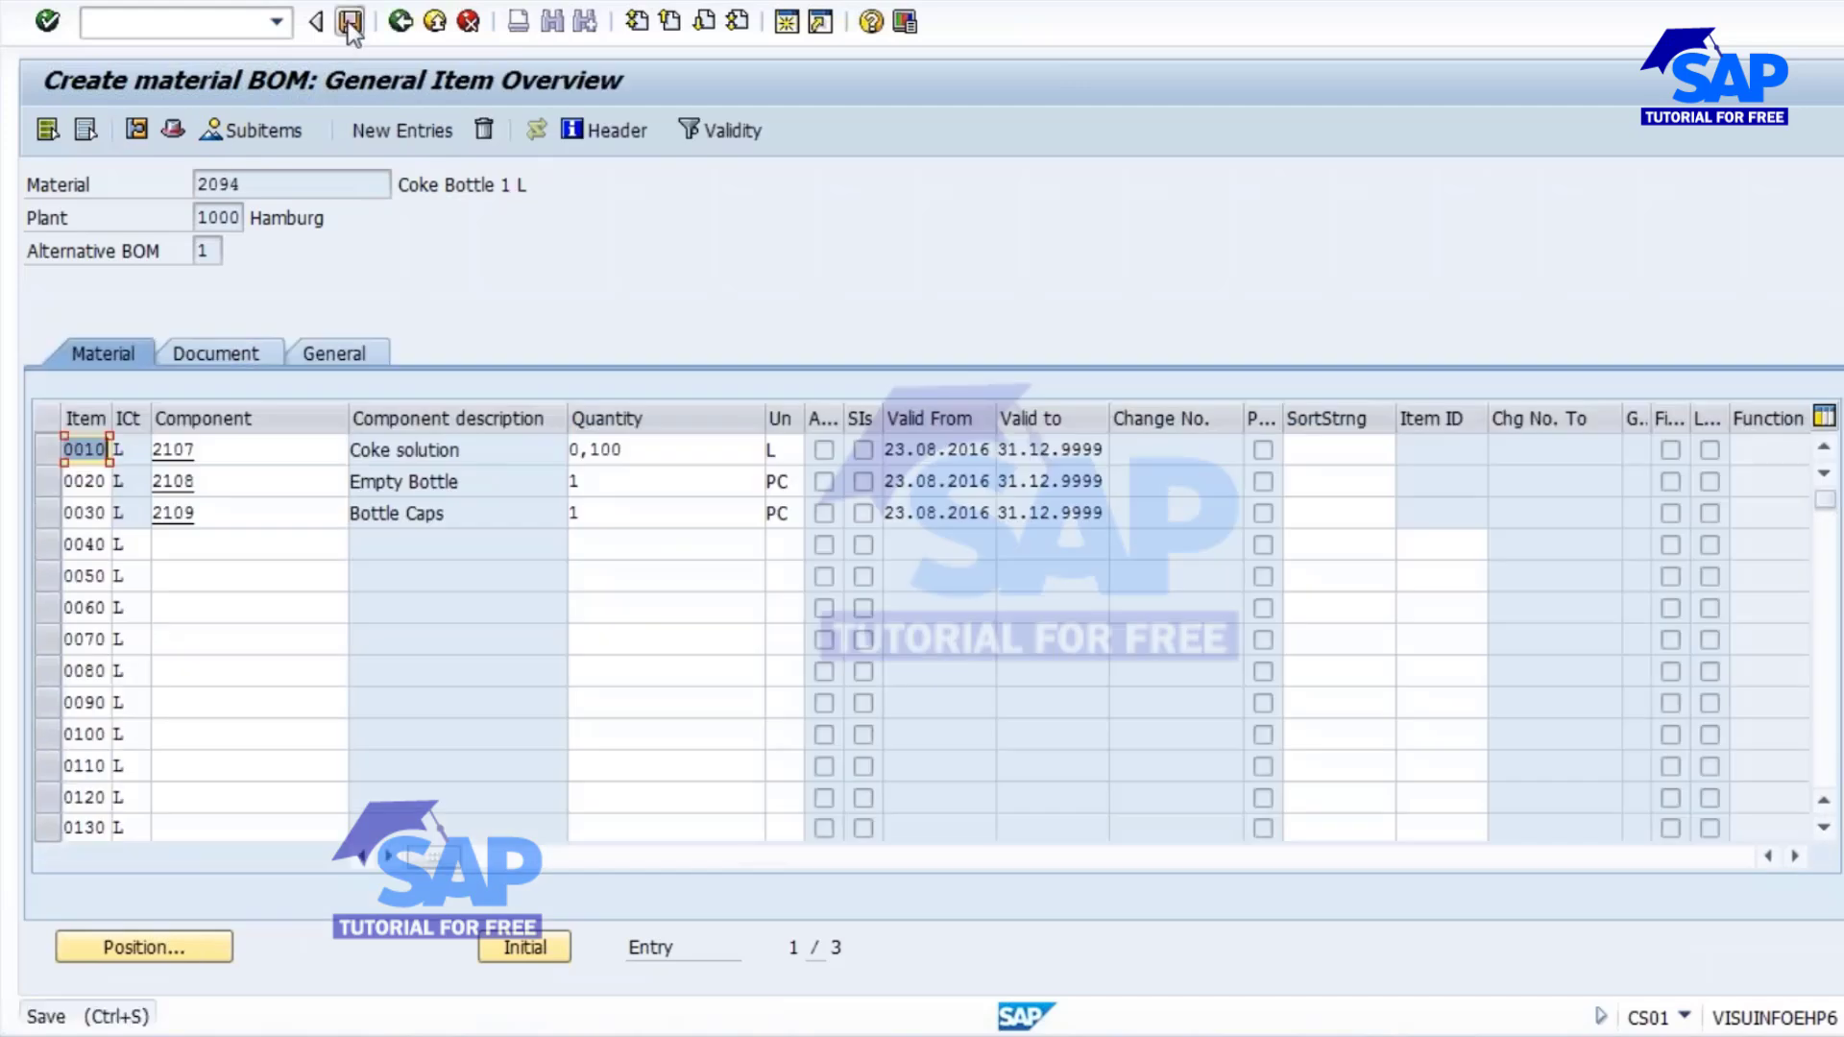
left_click(348, 29)
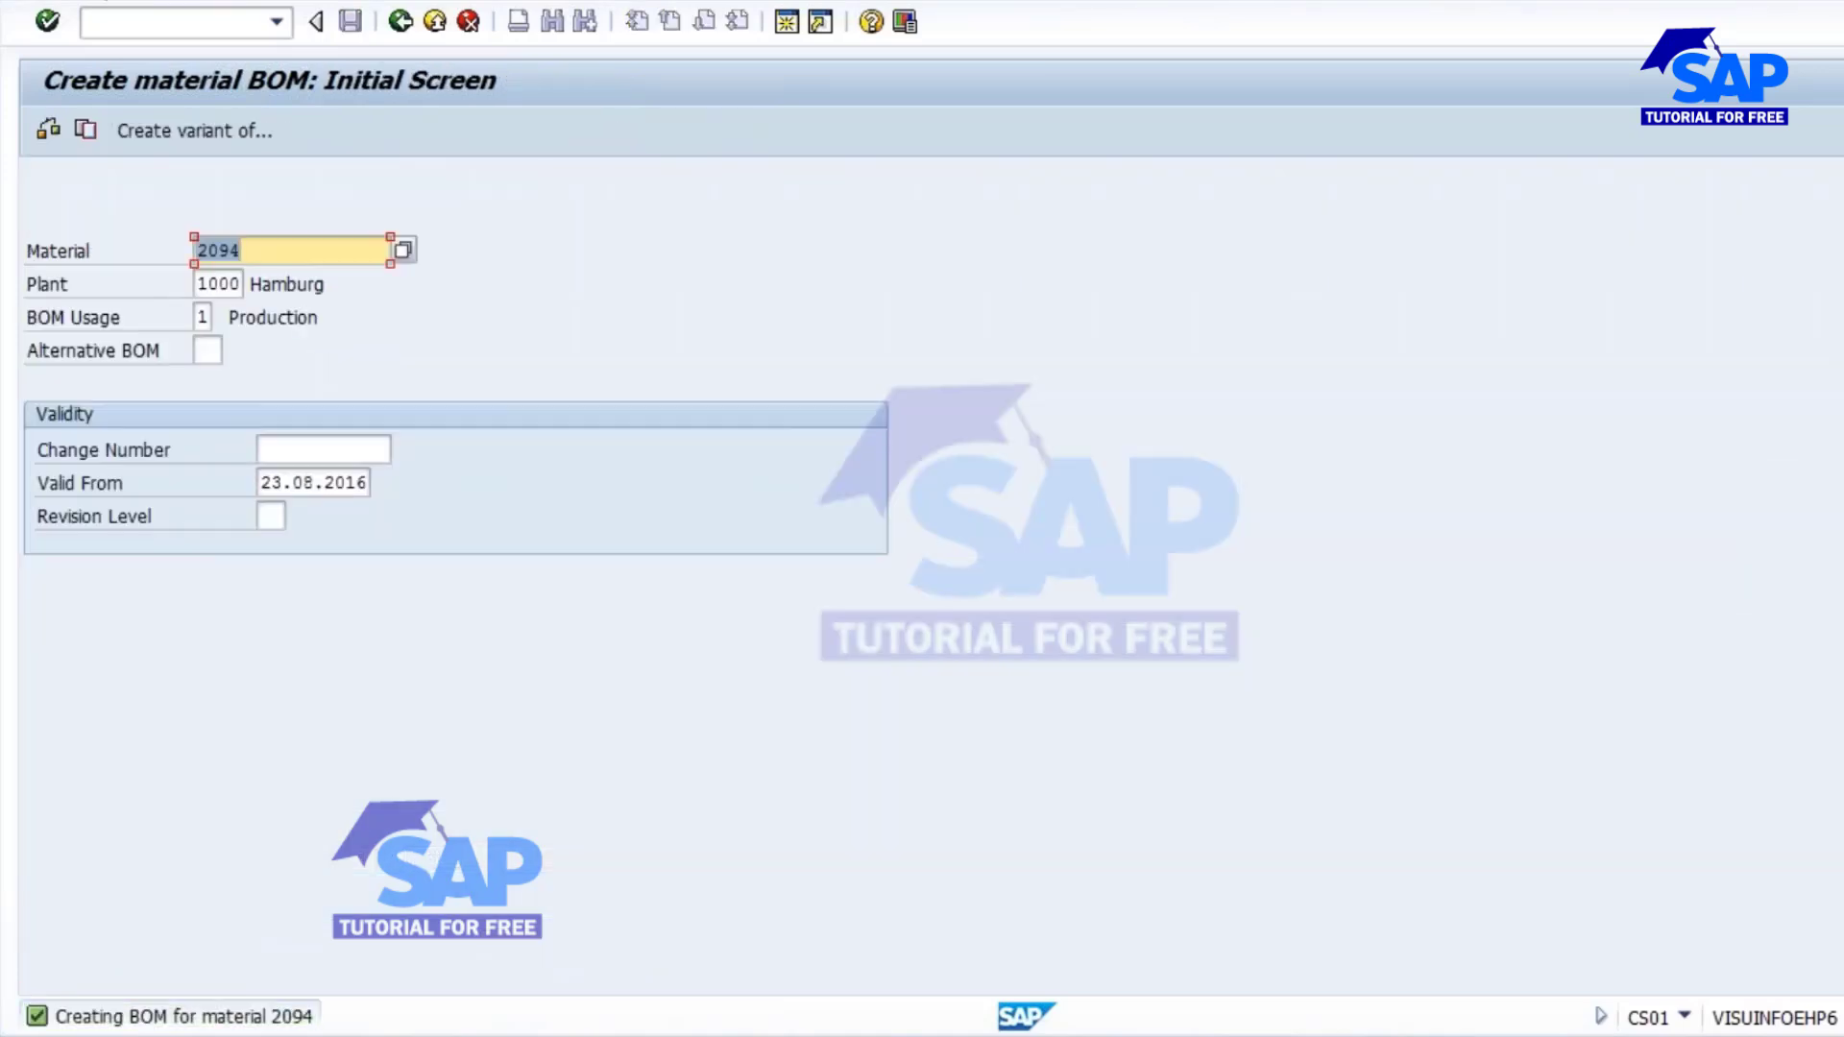
Open the BOM of material 2094 for change (CS02), set the Coke solution quantity to 1, and save the BOM.
left_click(96, 1)
left_click(113, 83)
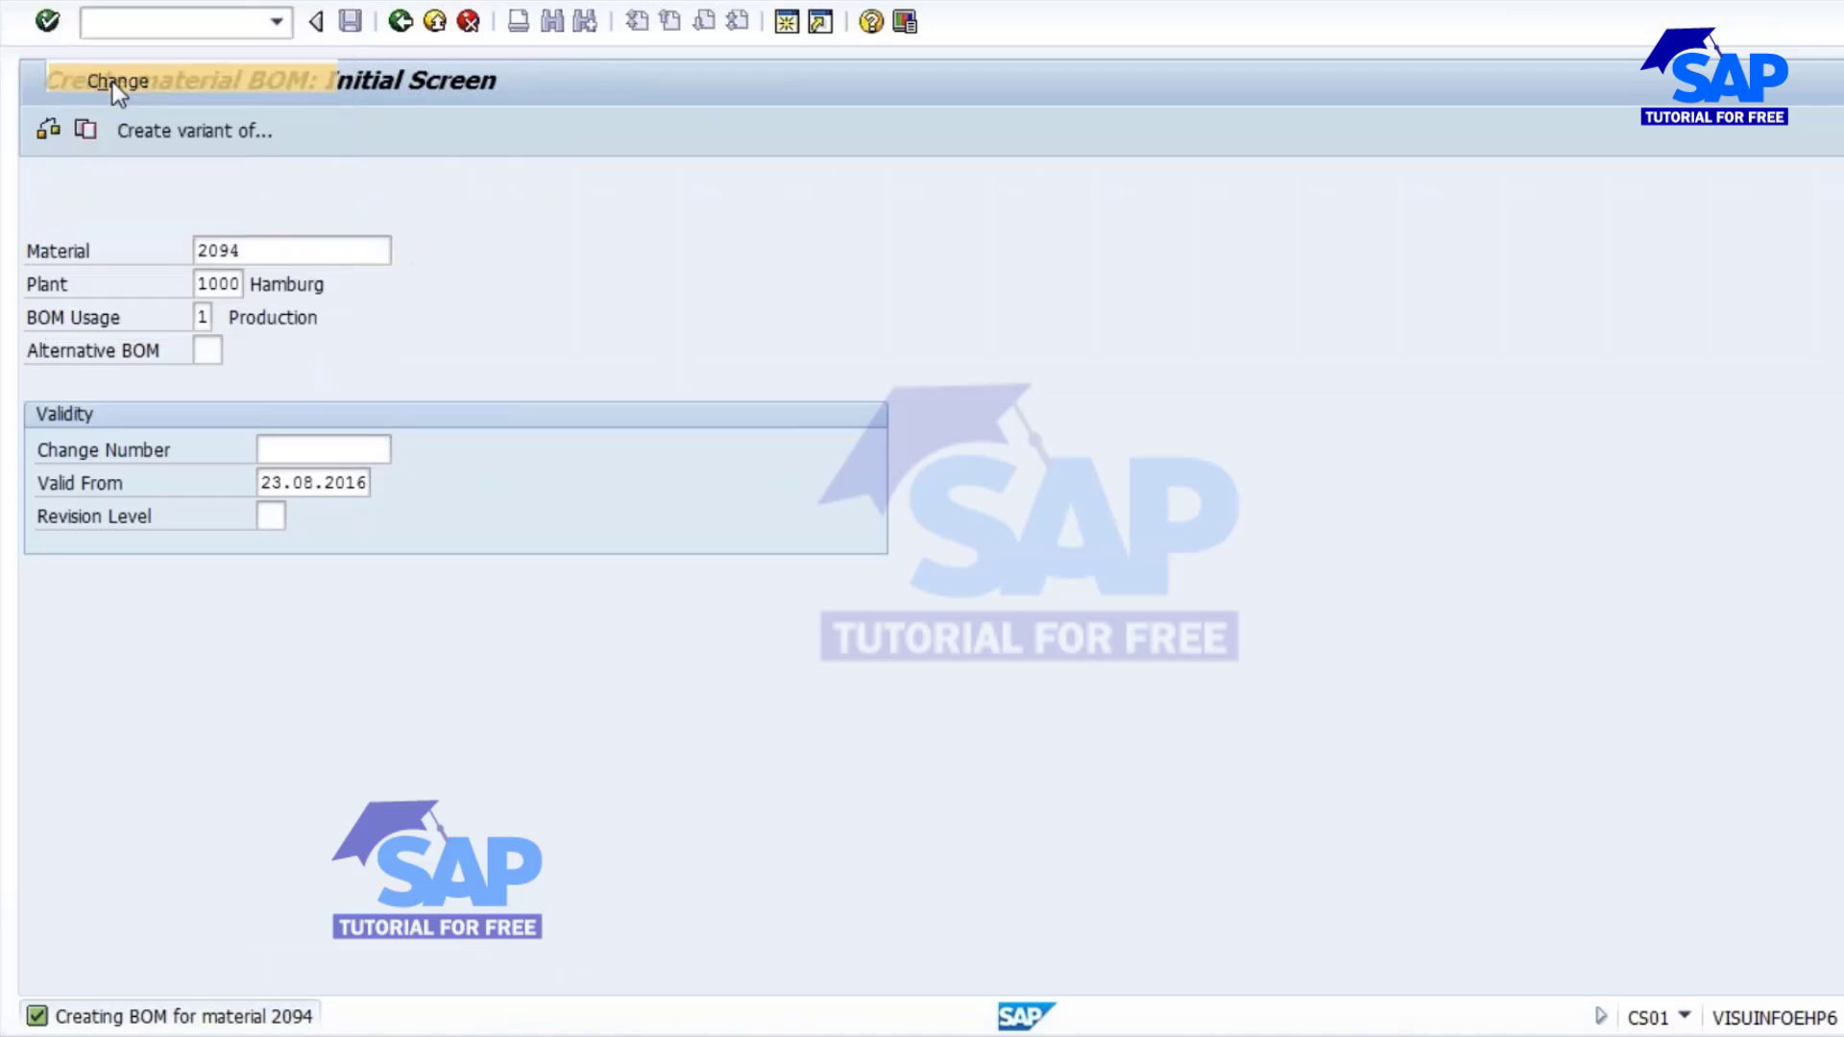
left_click(373, 247)
key("Return")
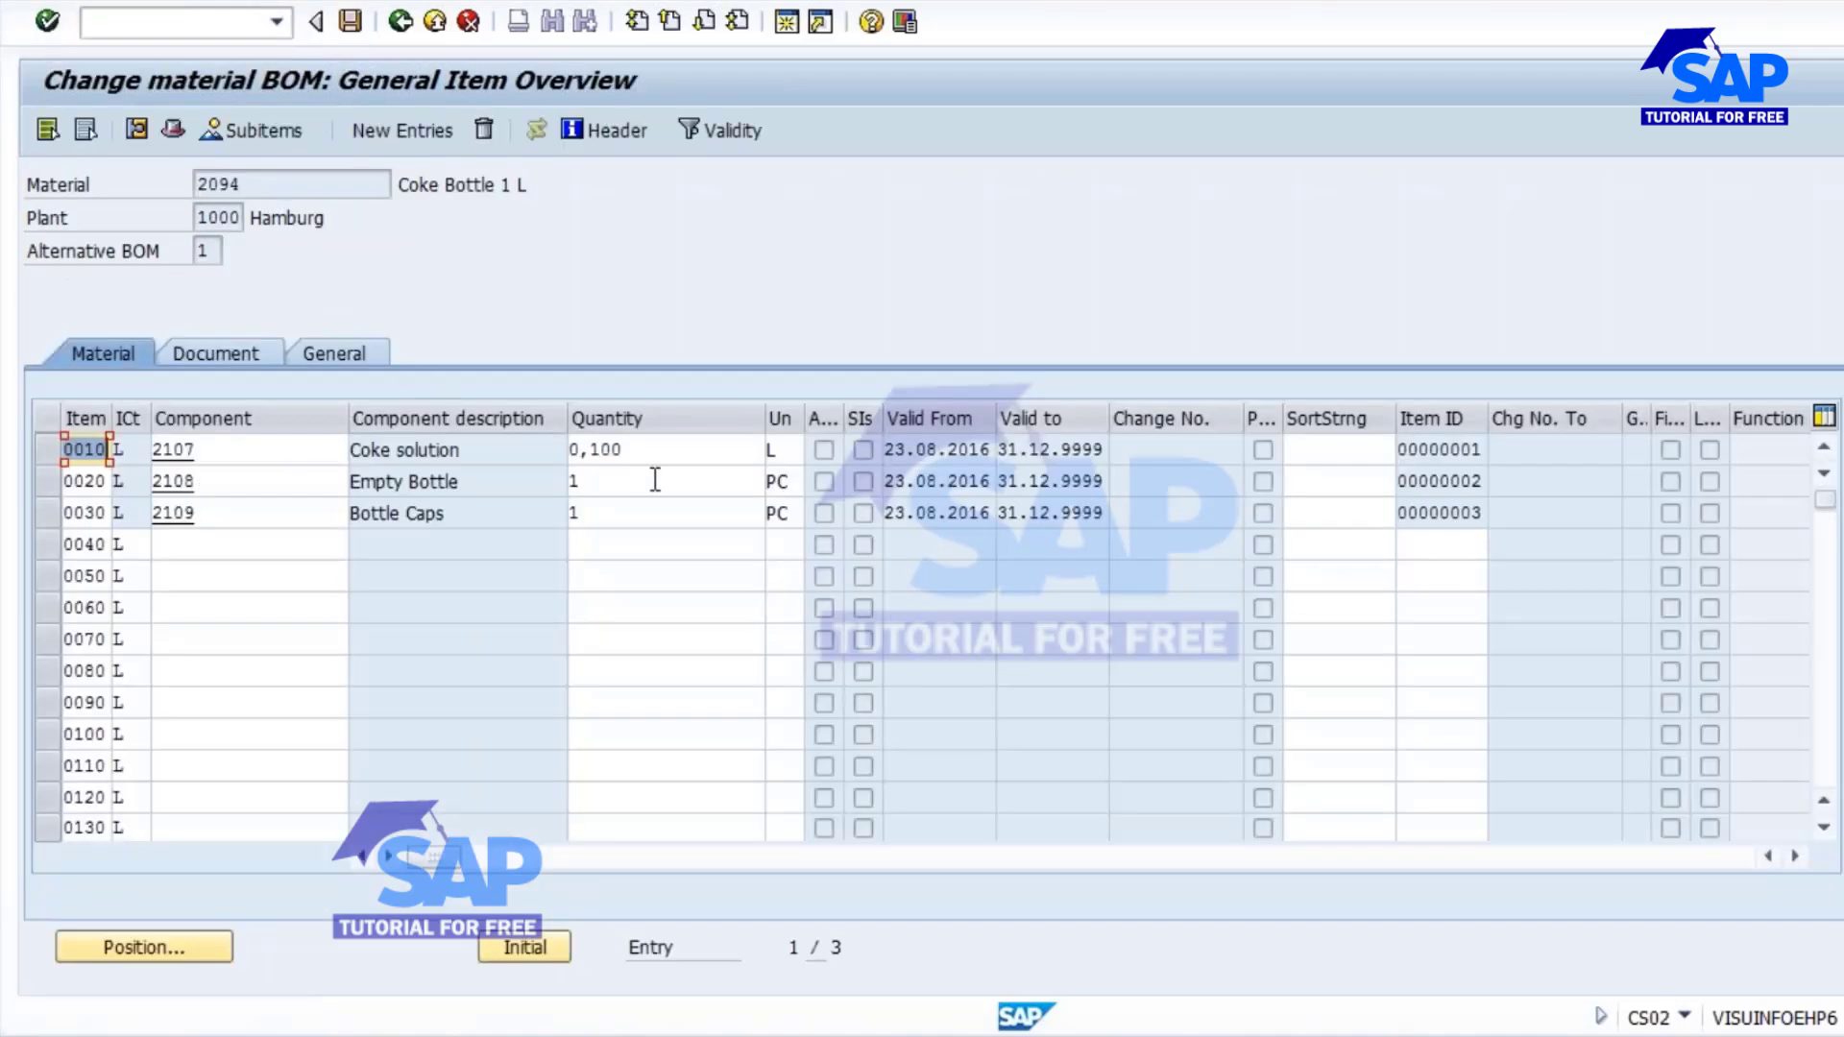
double_click(655, 446)
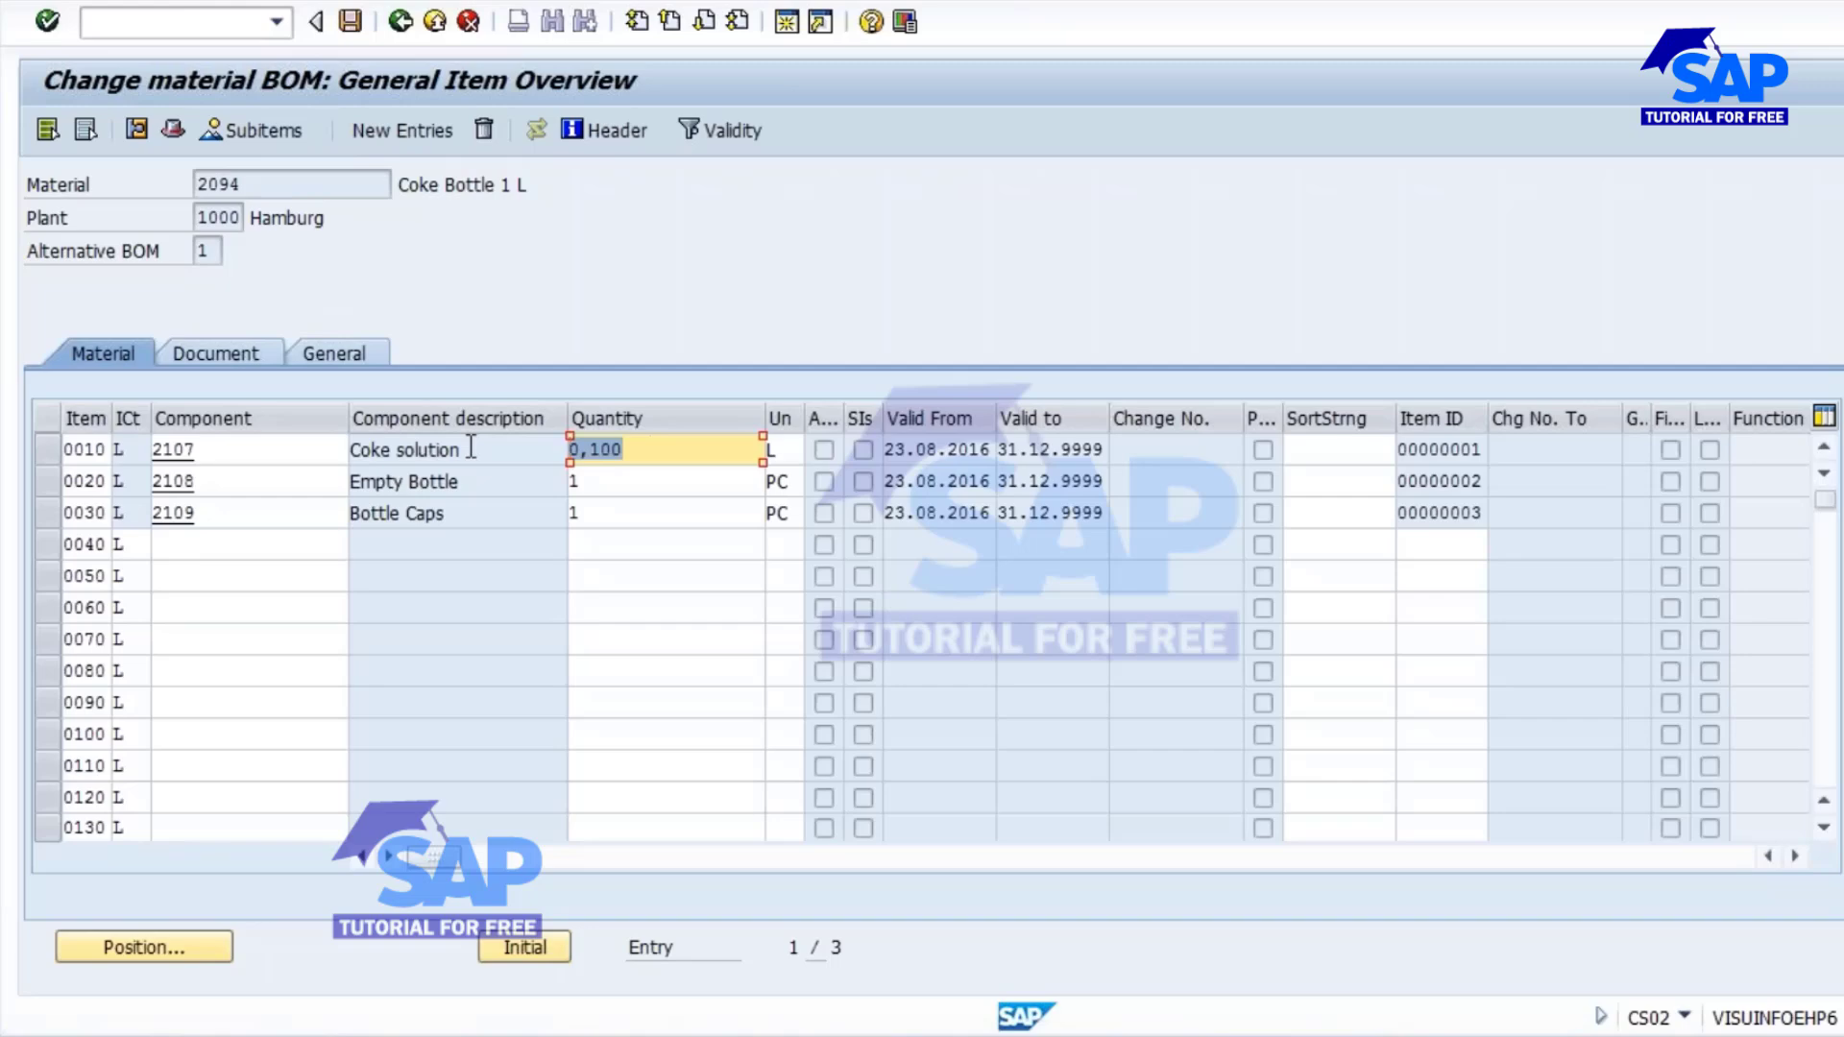
type("1")
key("Escape")
left_click(351, 20)
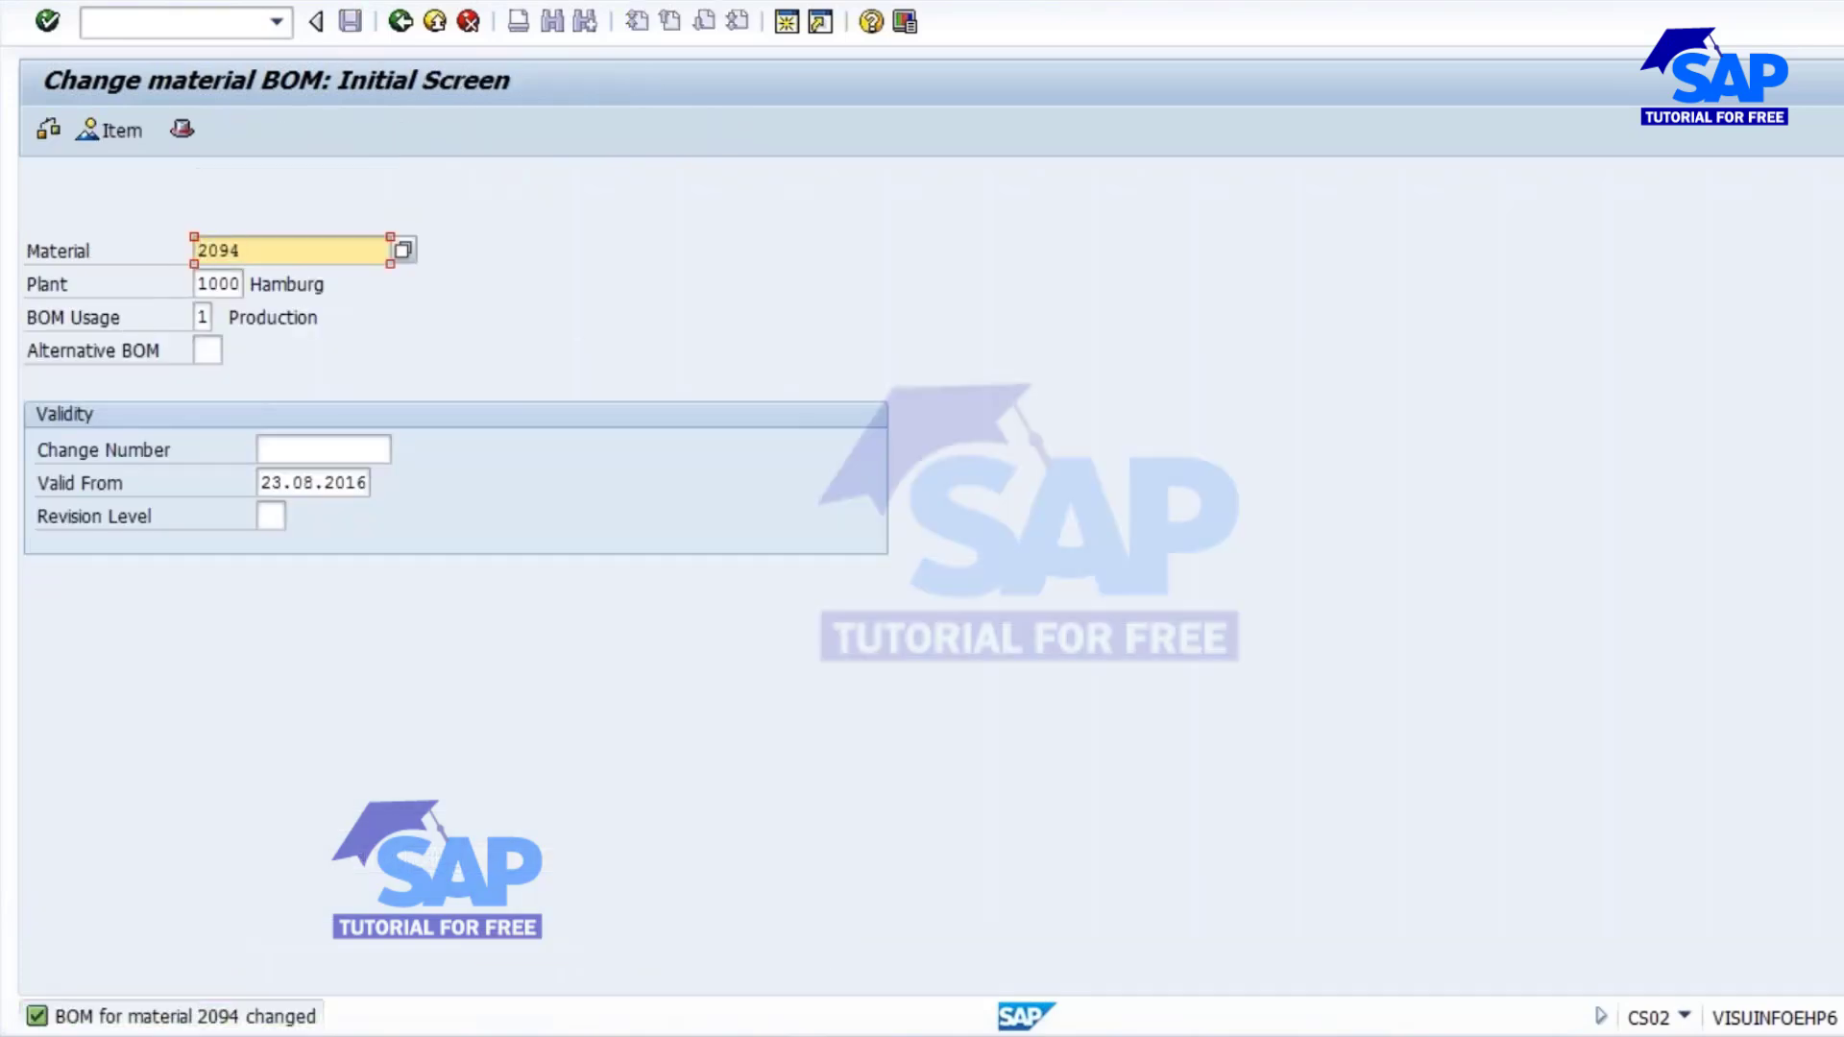
Create a routing (CA01) for material 2094 in plant 1000 using the existing Coke Bottle 100 ML task list, and save it.
left_click(89, 21)
type("/n")
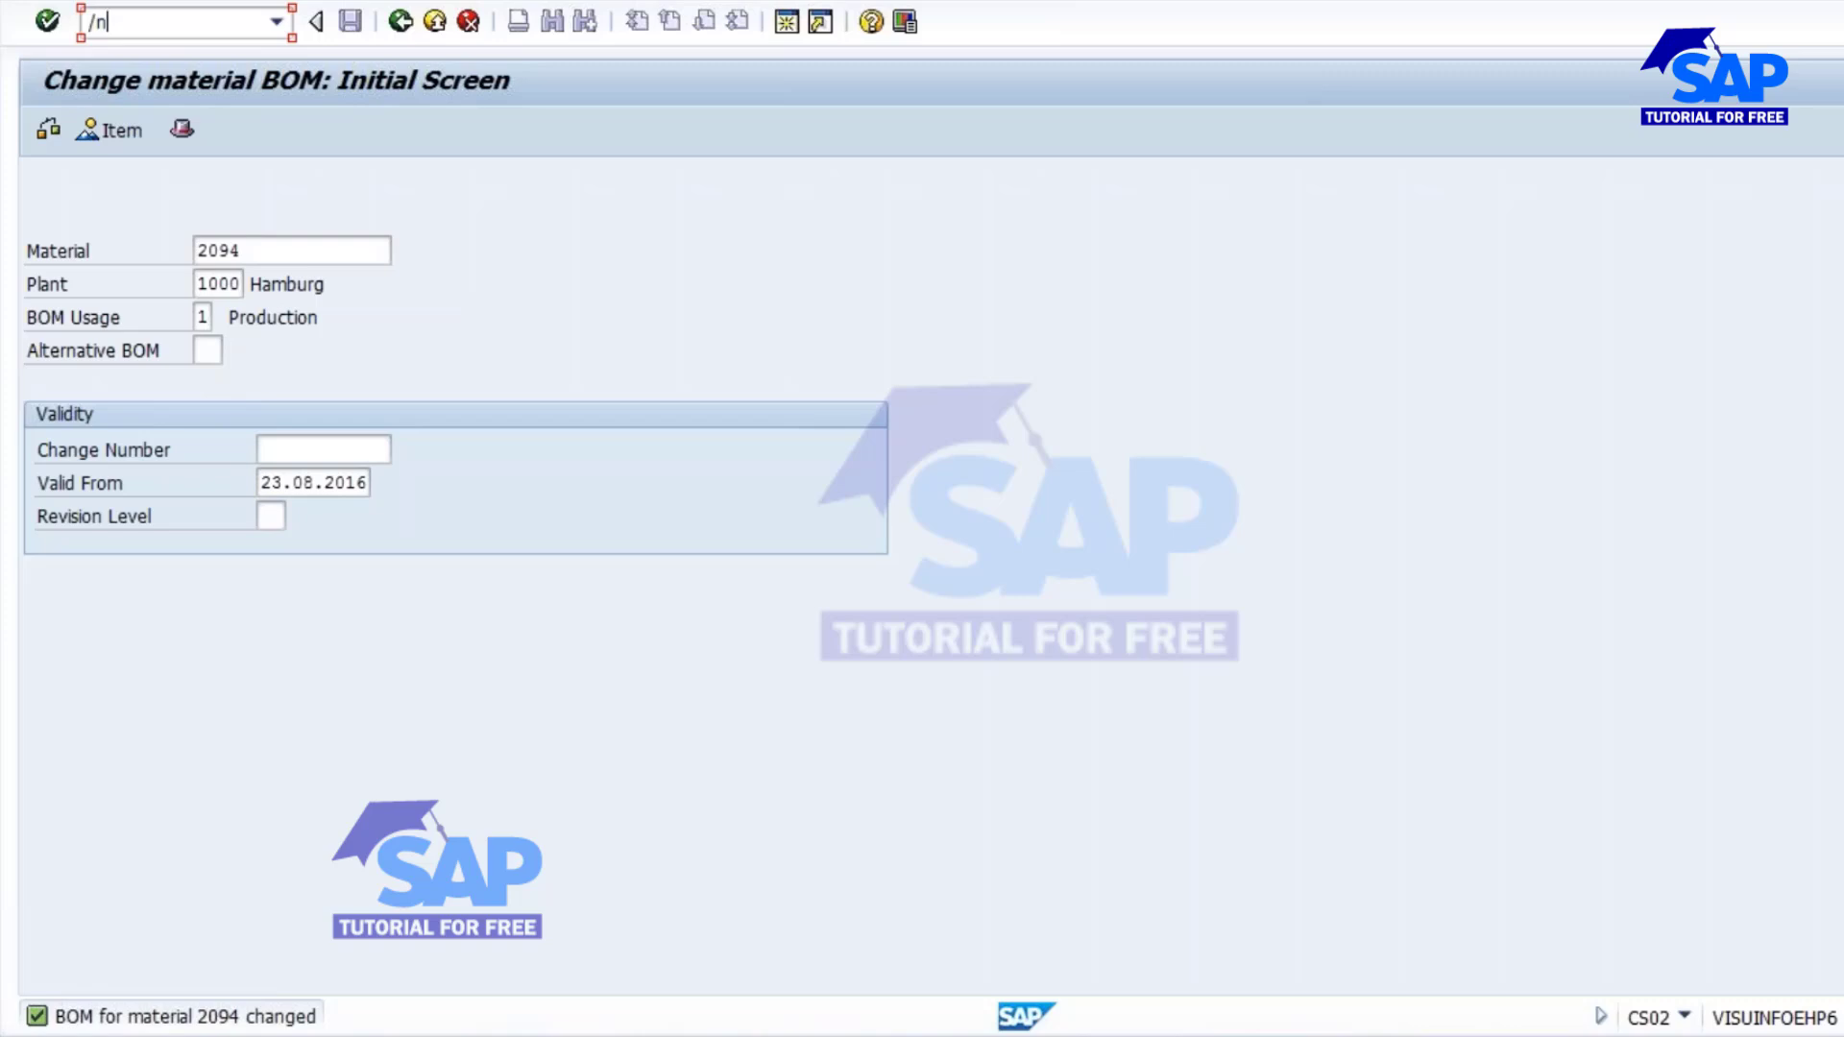
type("ca01")
key("Return")
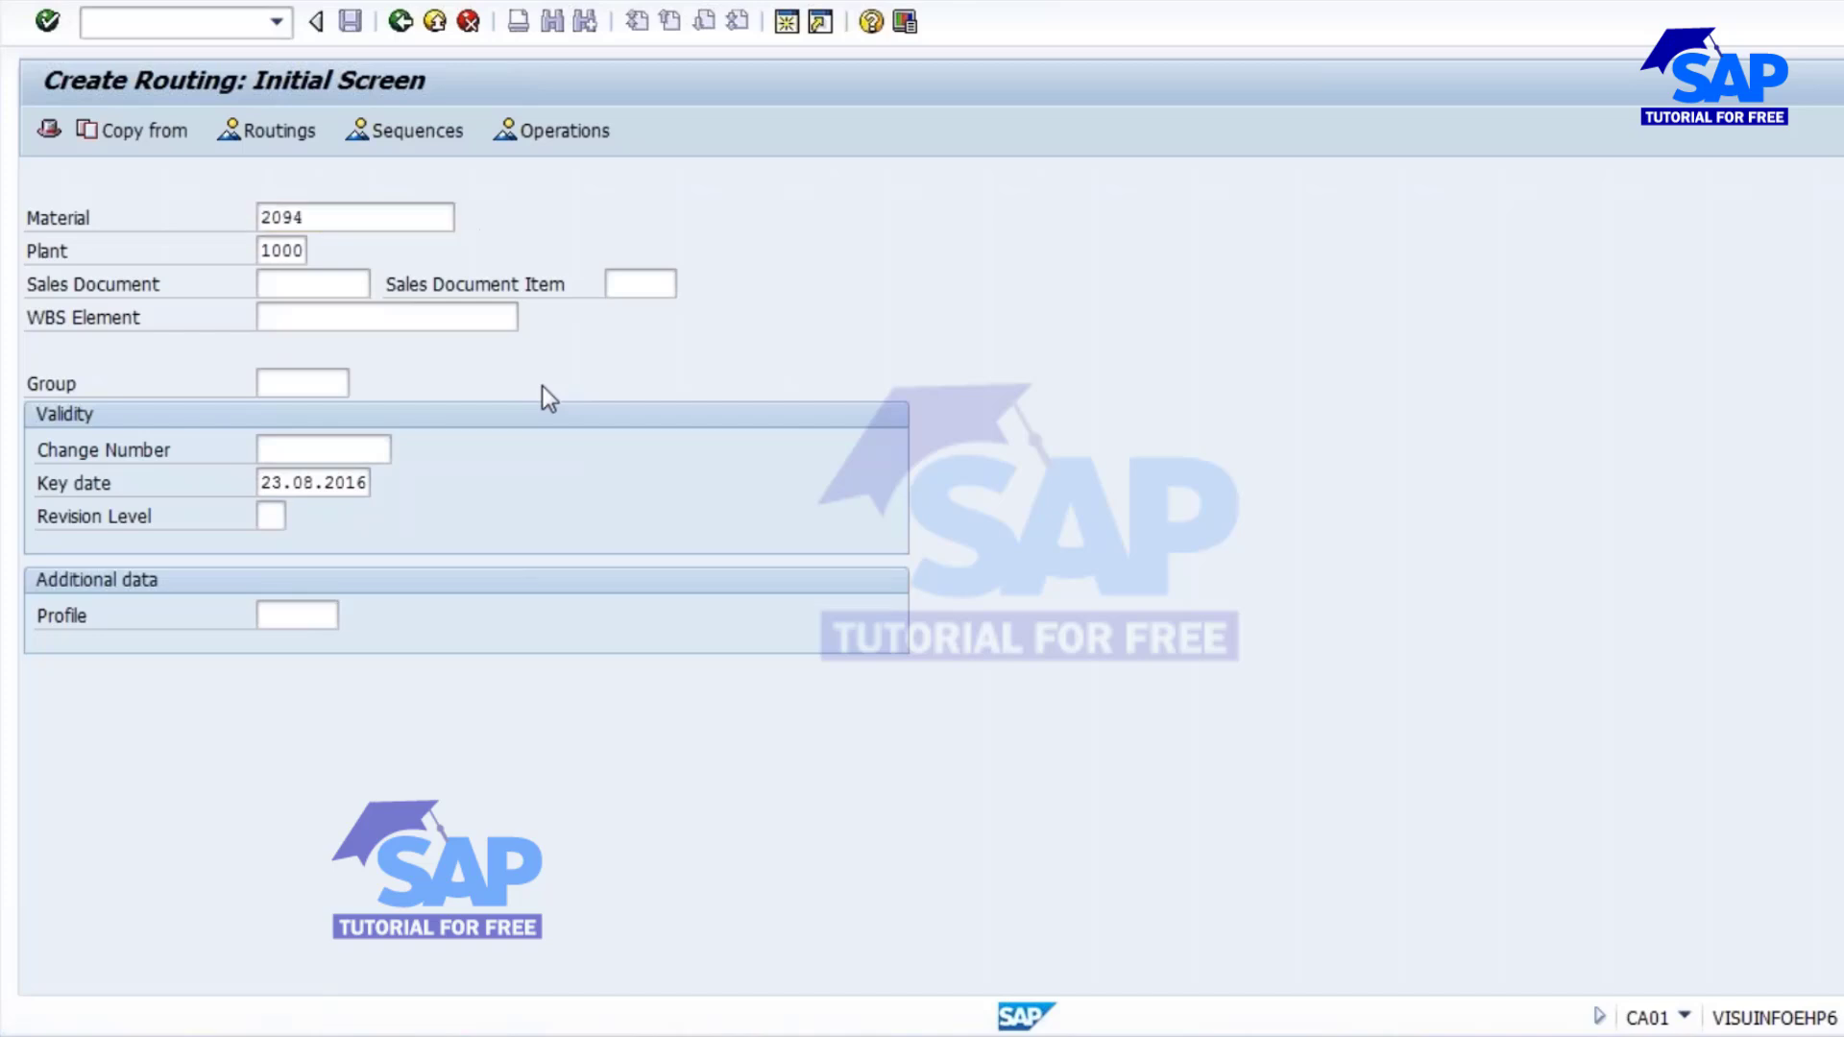
key("Return")
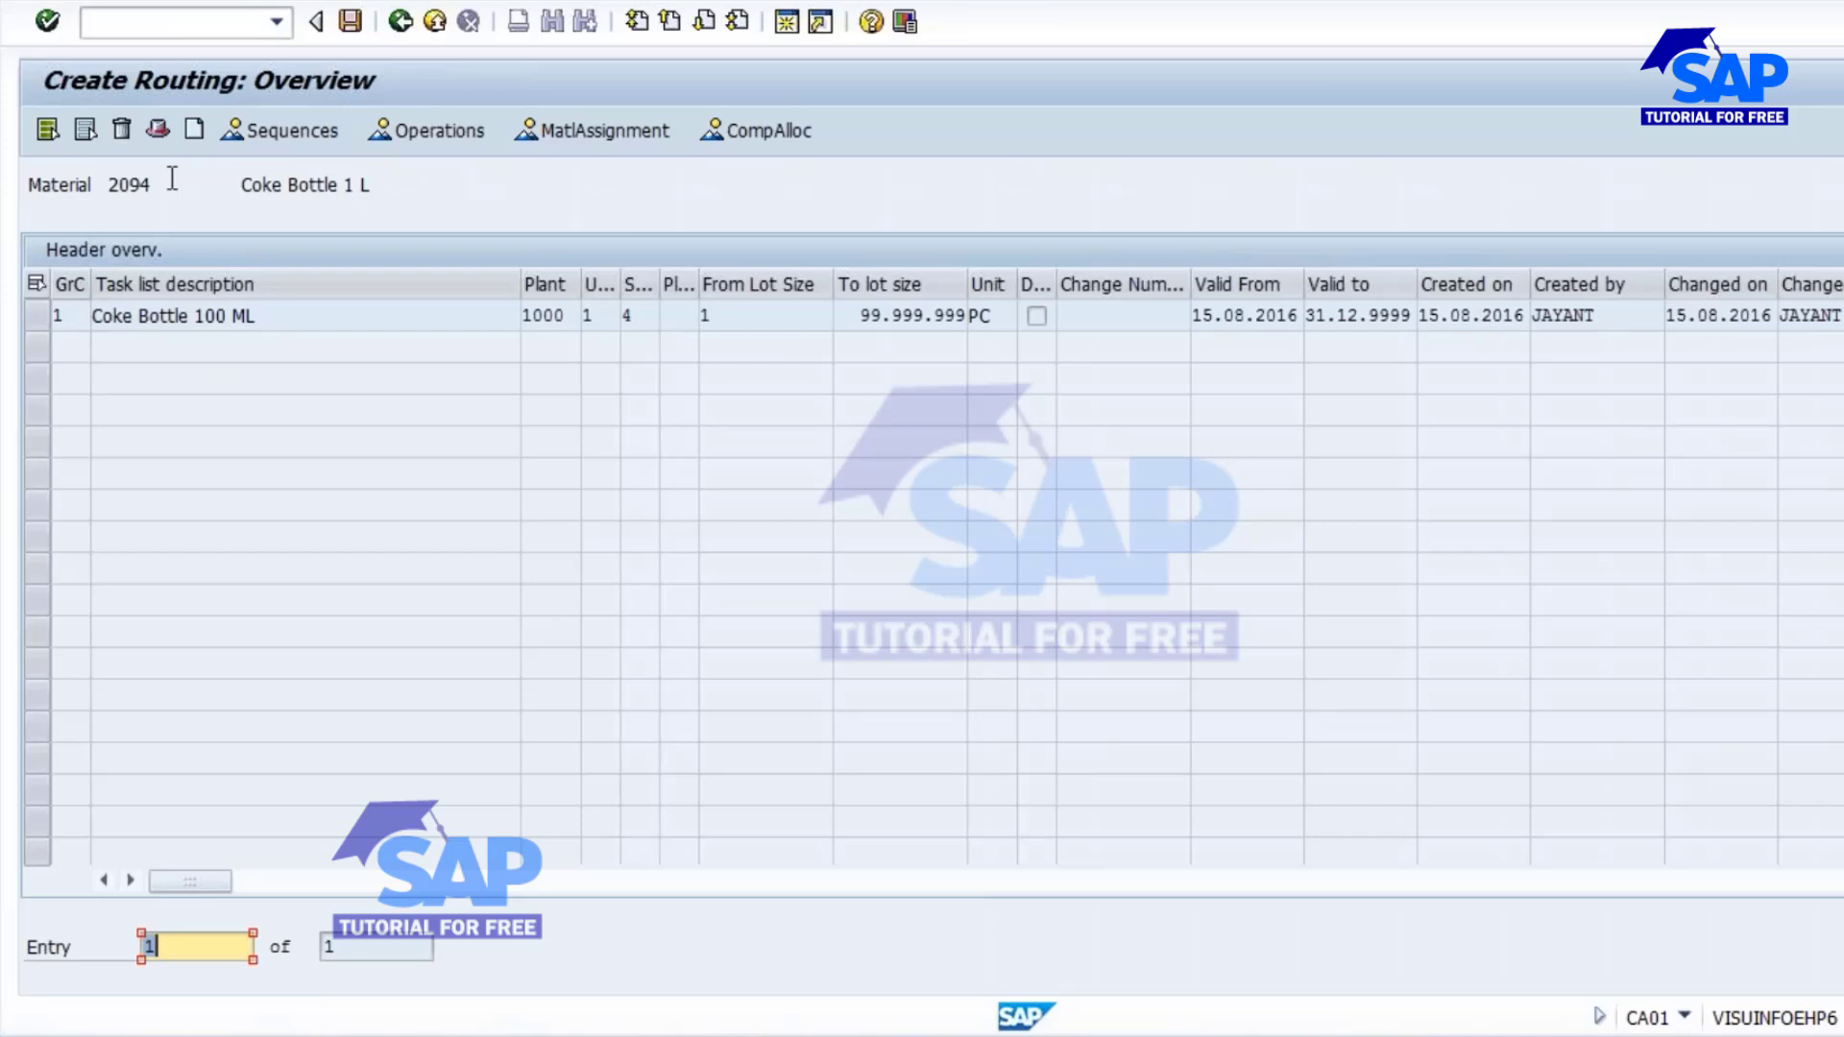
left_click(353, 26)
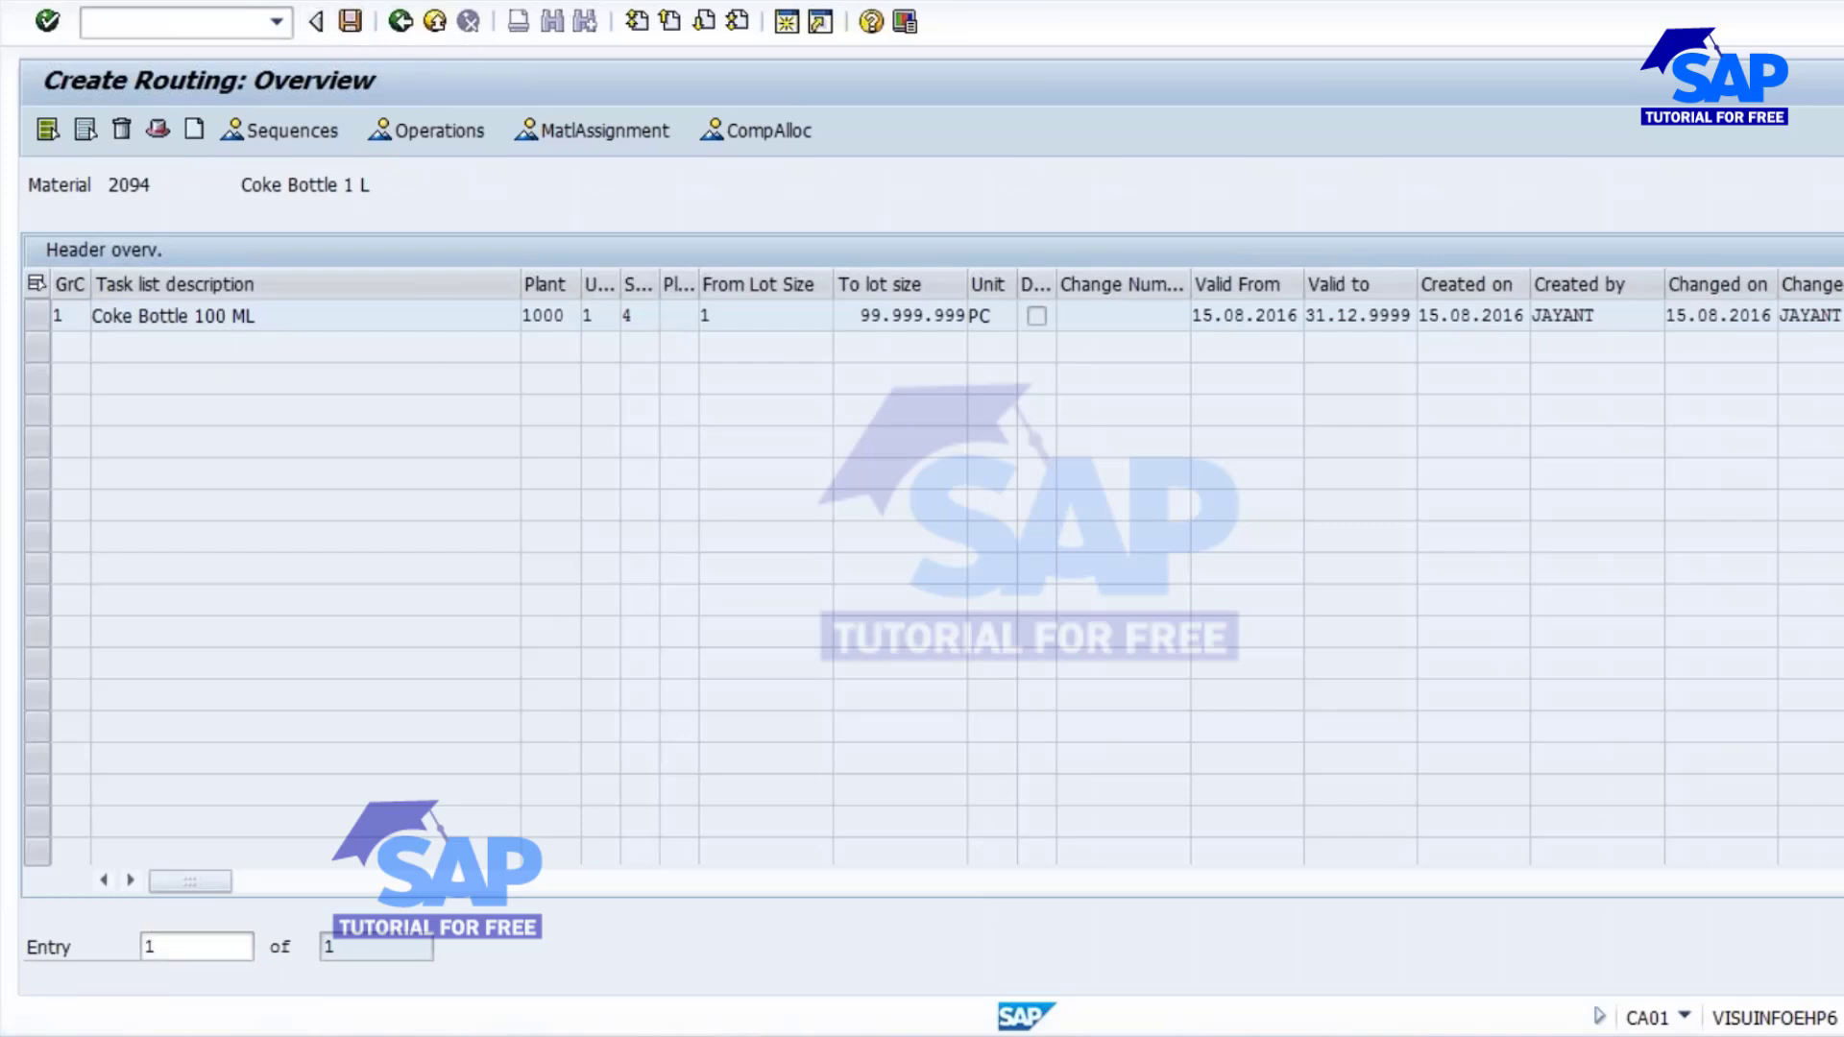
Display the routing of material 2094 (CA03), review its operations, and go back through the header details and routing overview.
left_click(100, 4)
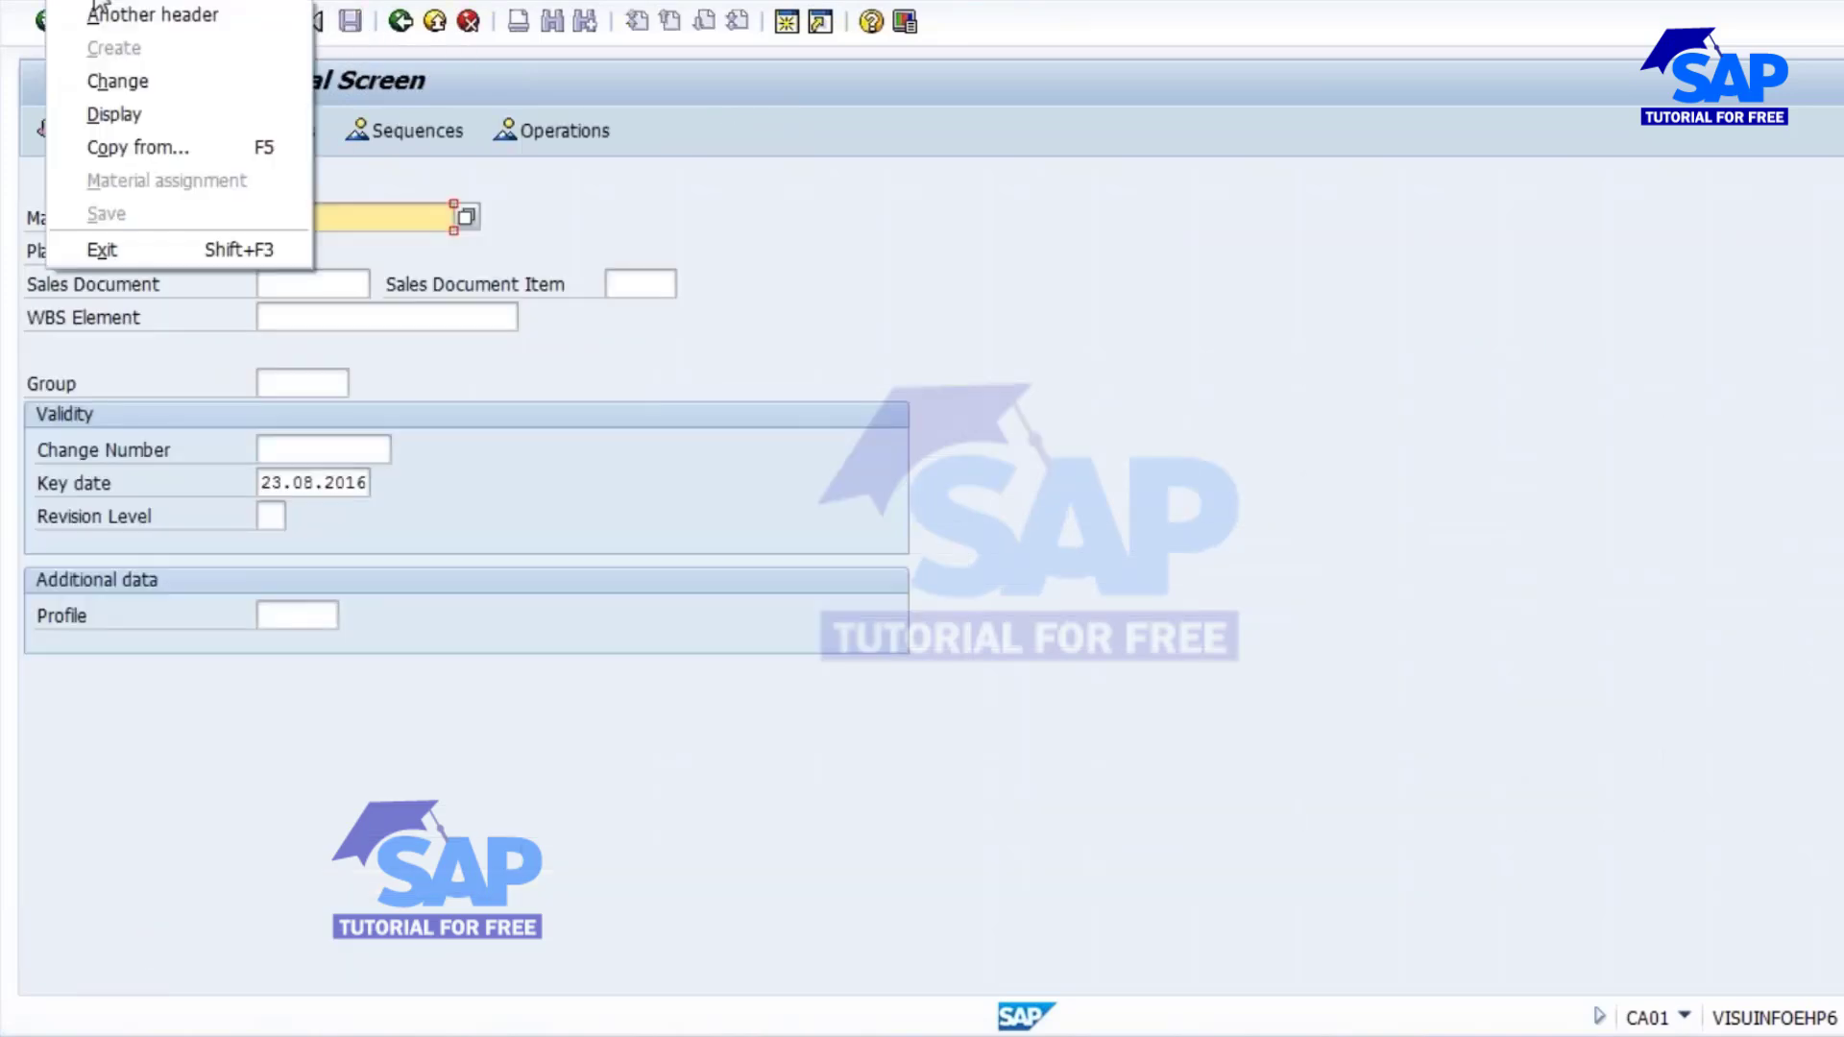
left_click(128, 107)
key("Return")
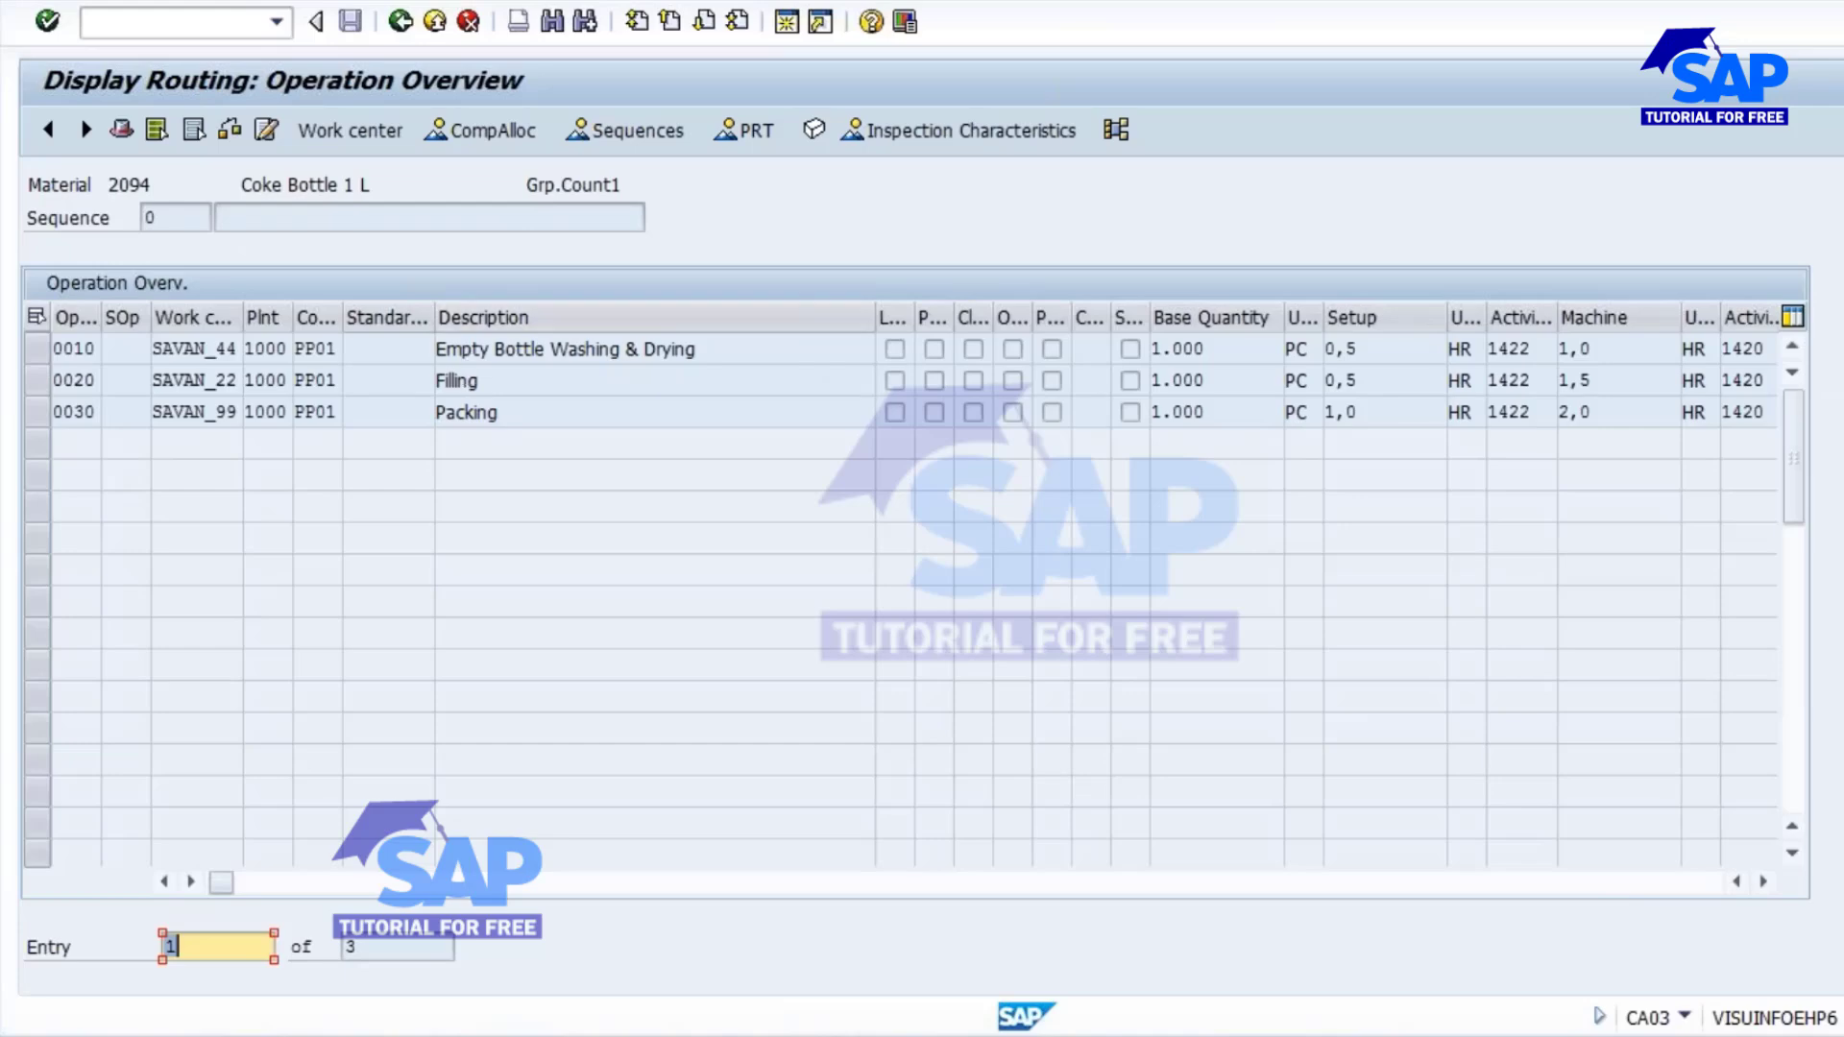
left_click(401, 21)
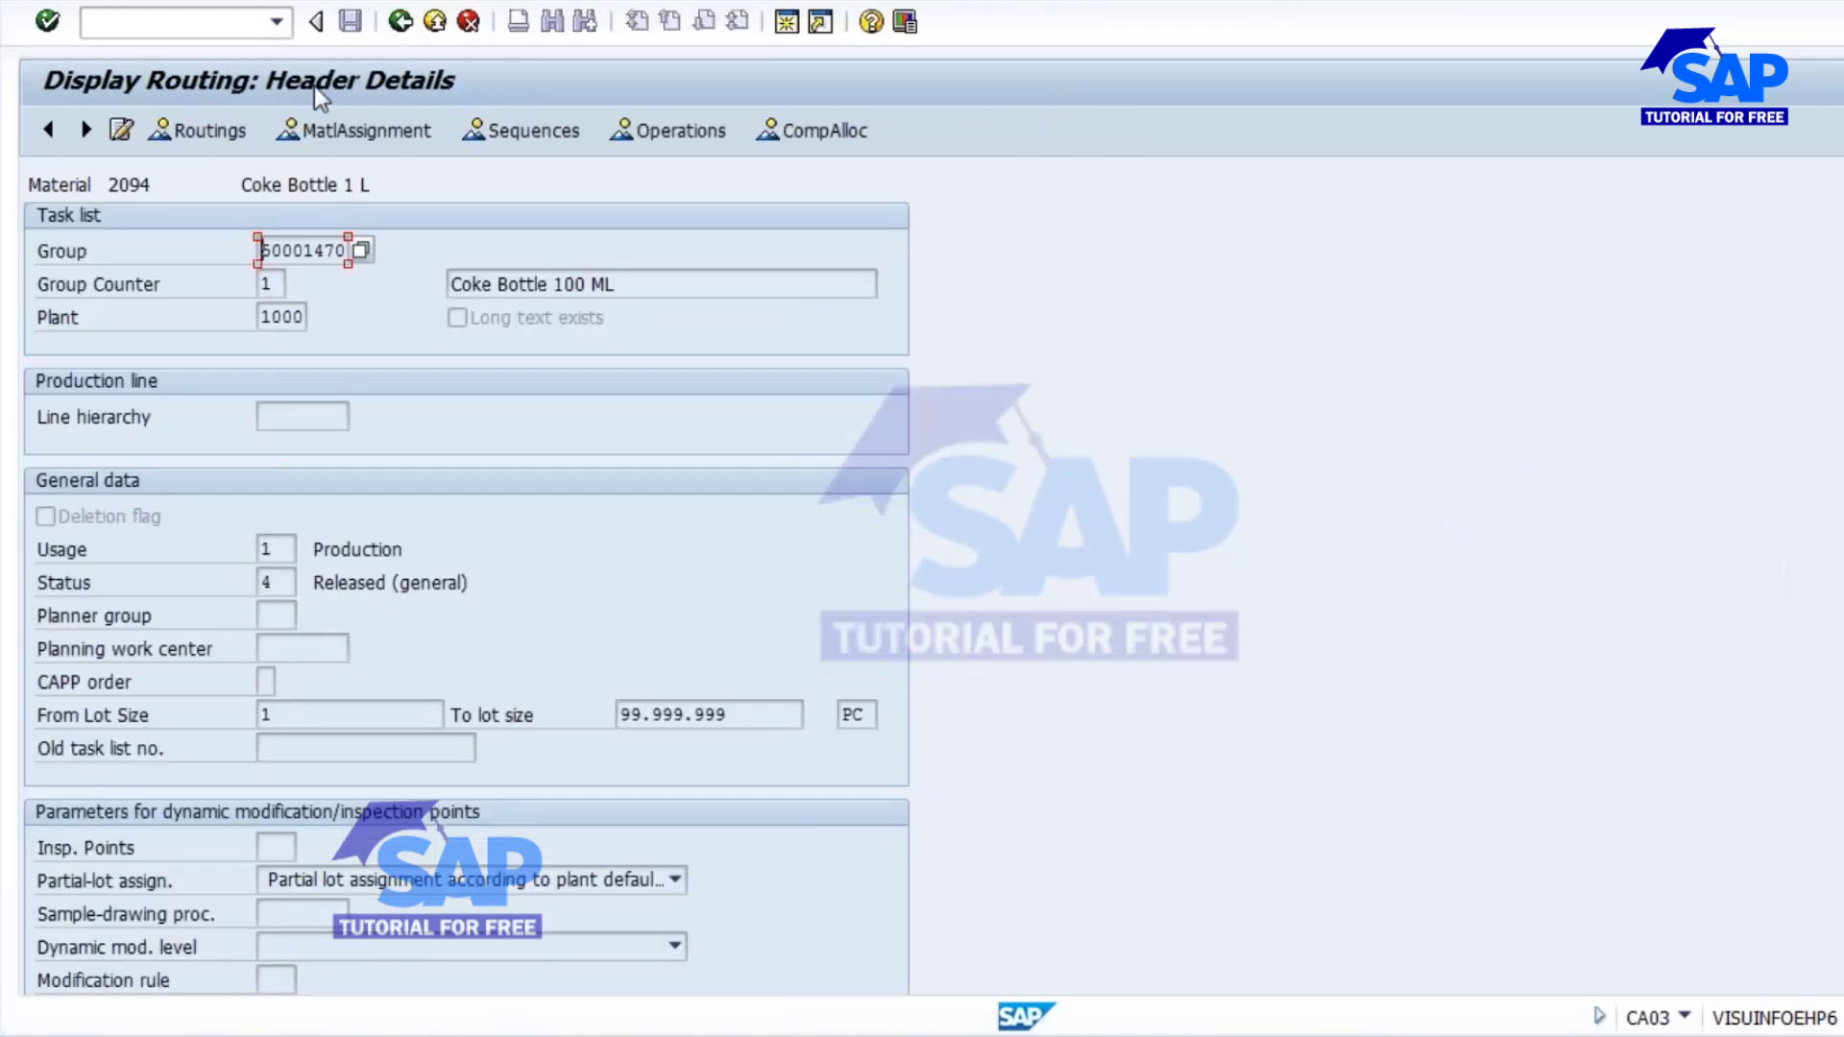
left_click(400, 20)
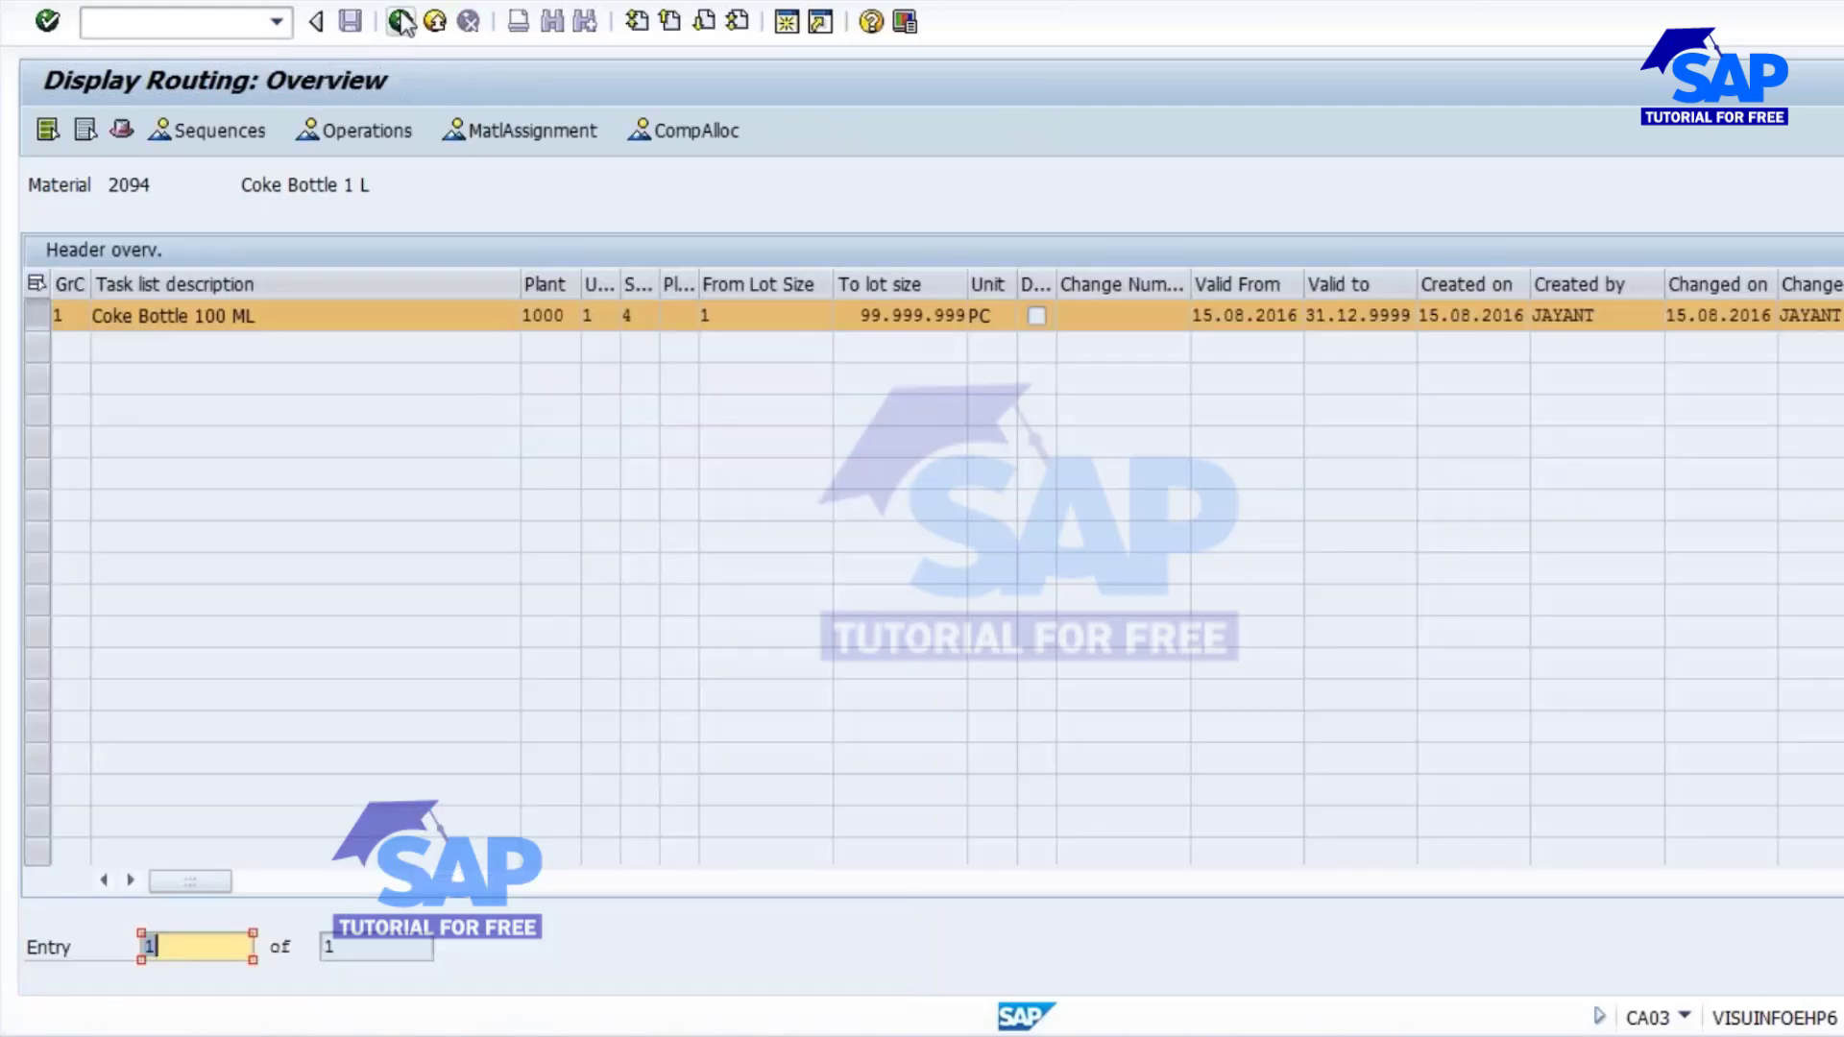
left_click(400, 20)
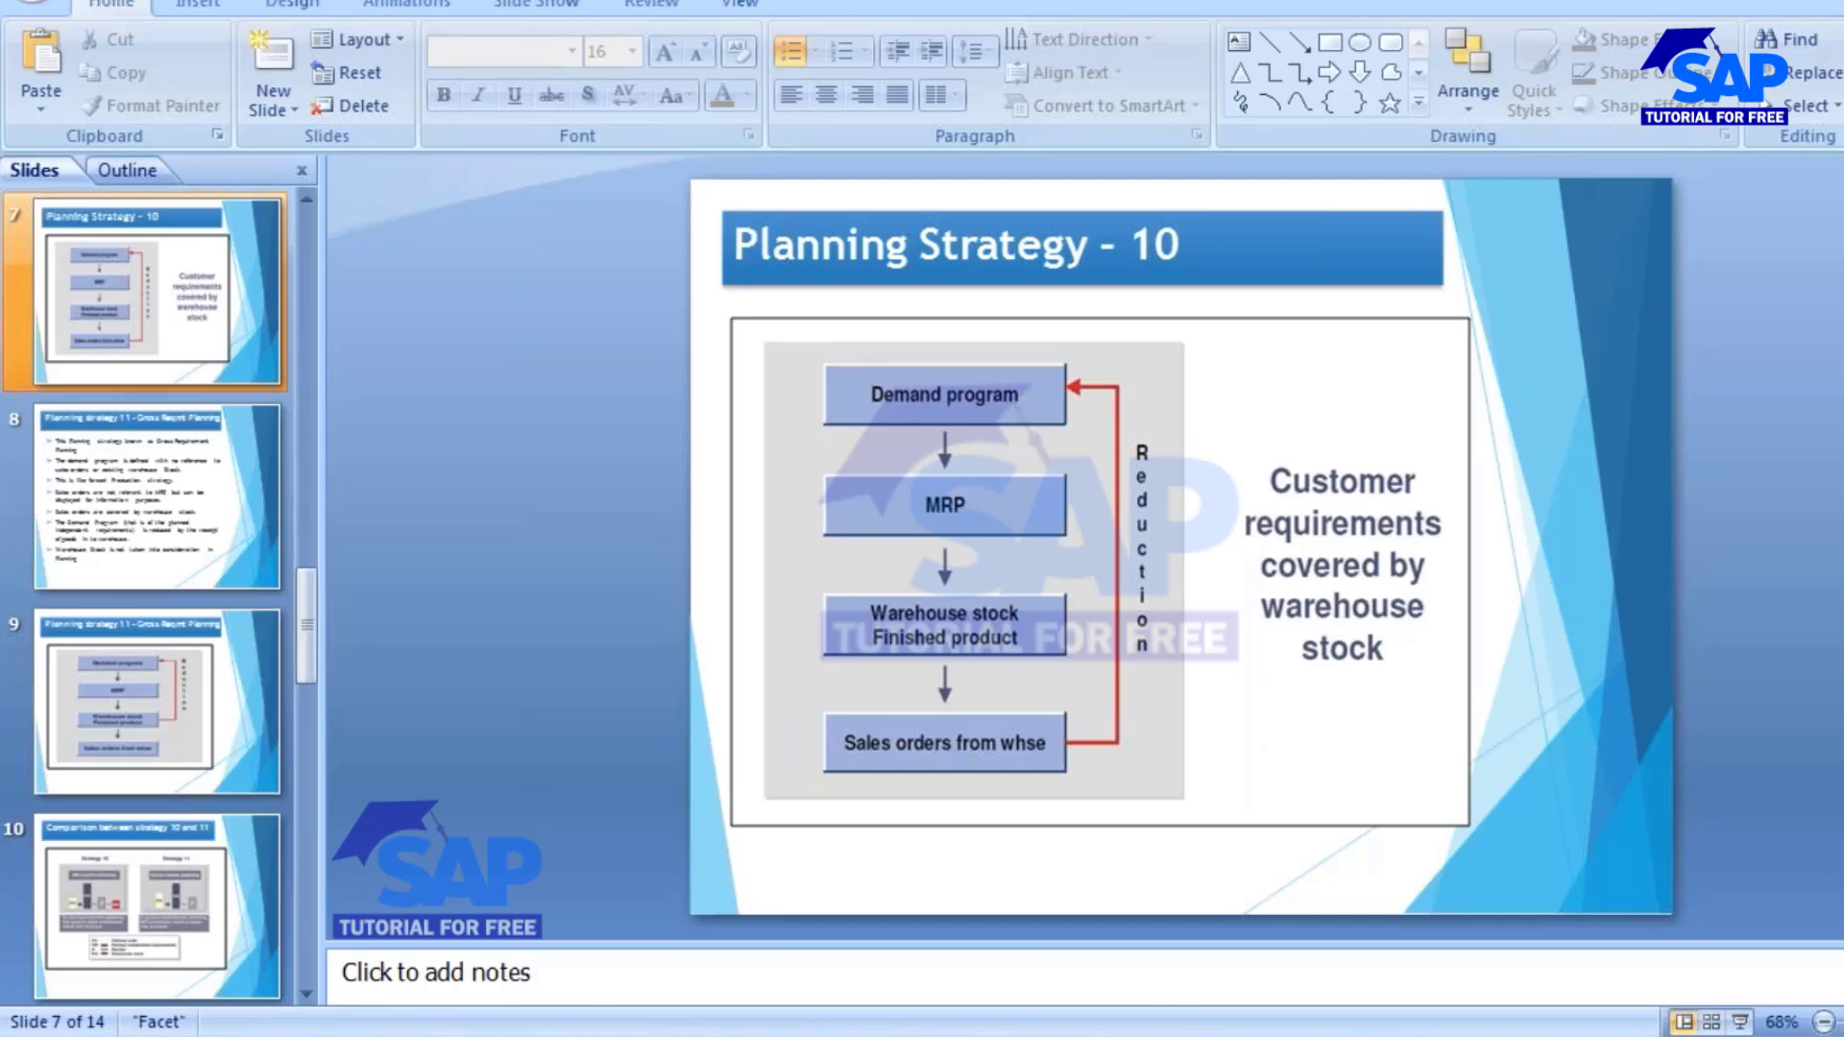
Switch from the slides to SAP and start creating planned independent requirements (MD61) for material 2094 in plant 1000, version 00.
mouse_move(787, 1036)
left_click(1201, 913)
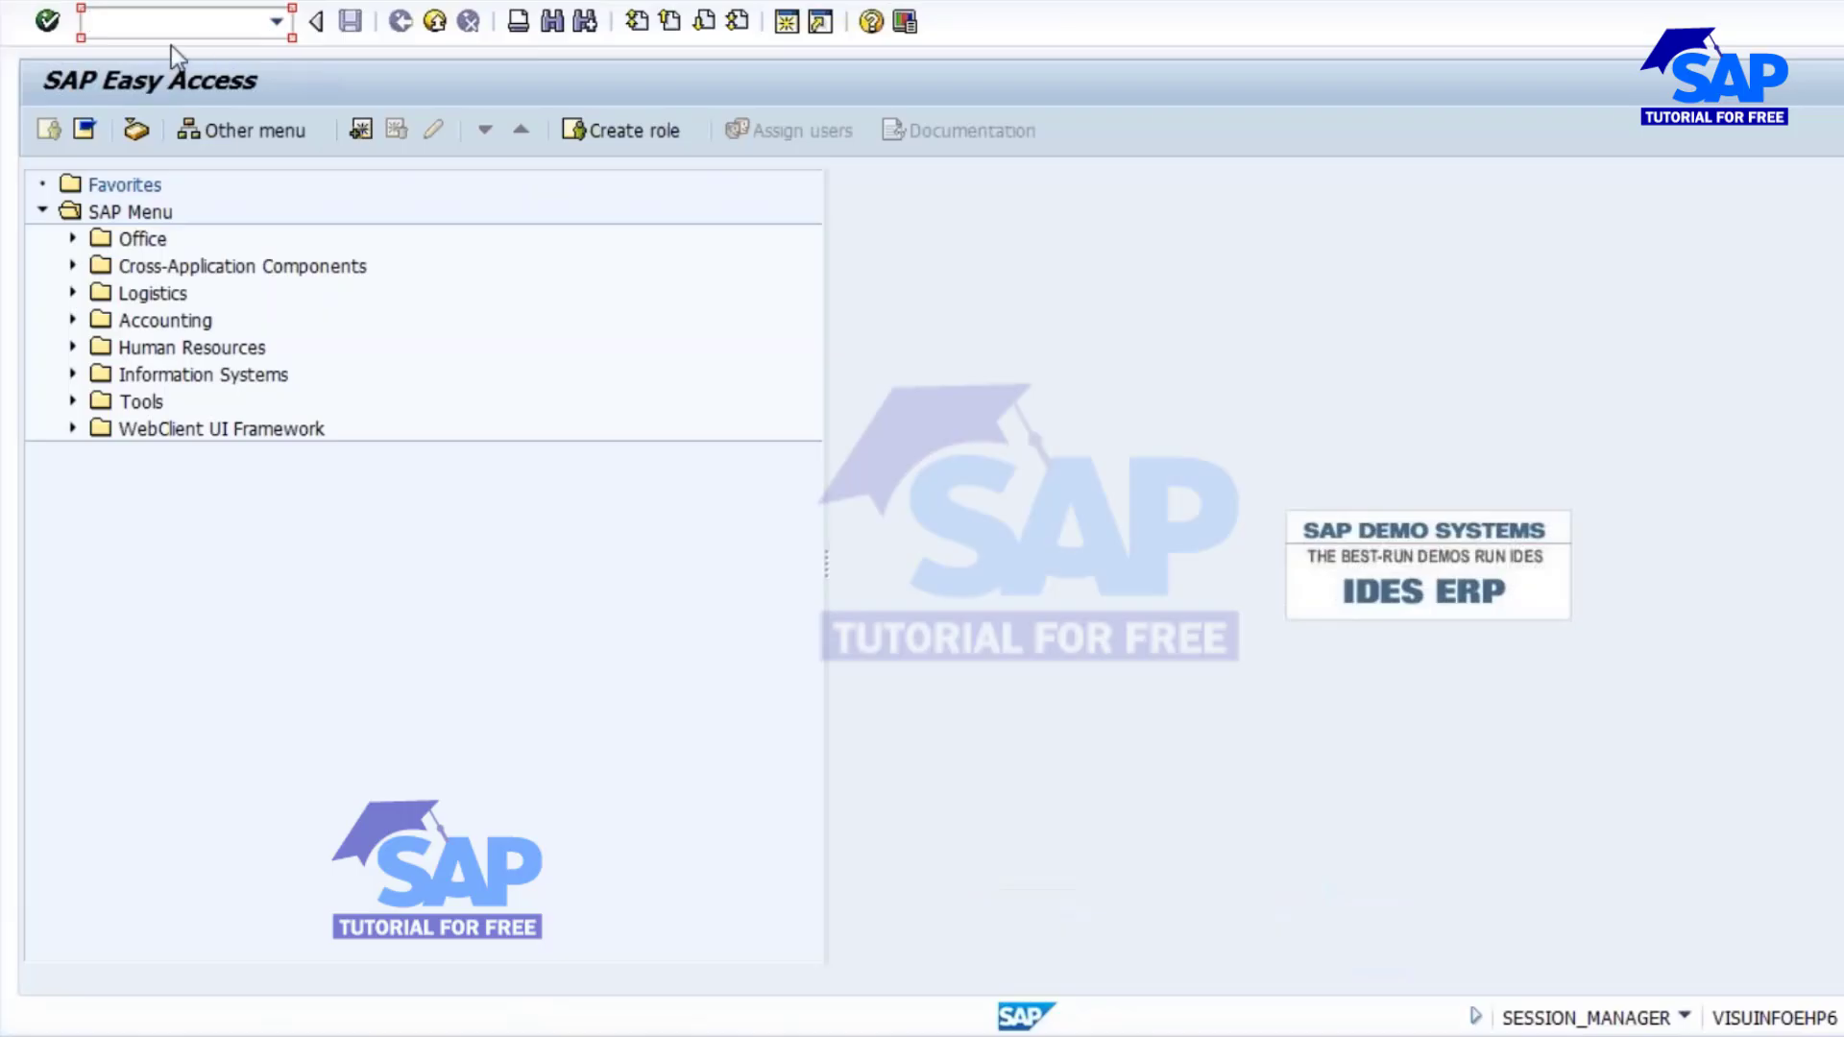
left_click(183, 38)
type("md61")
key("Return")
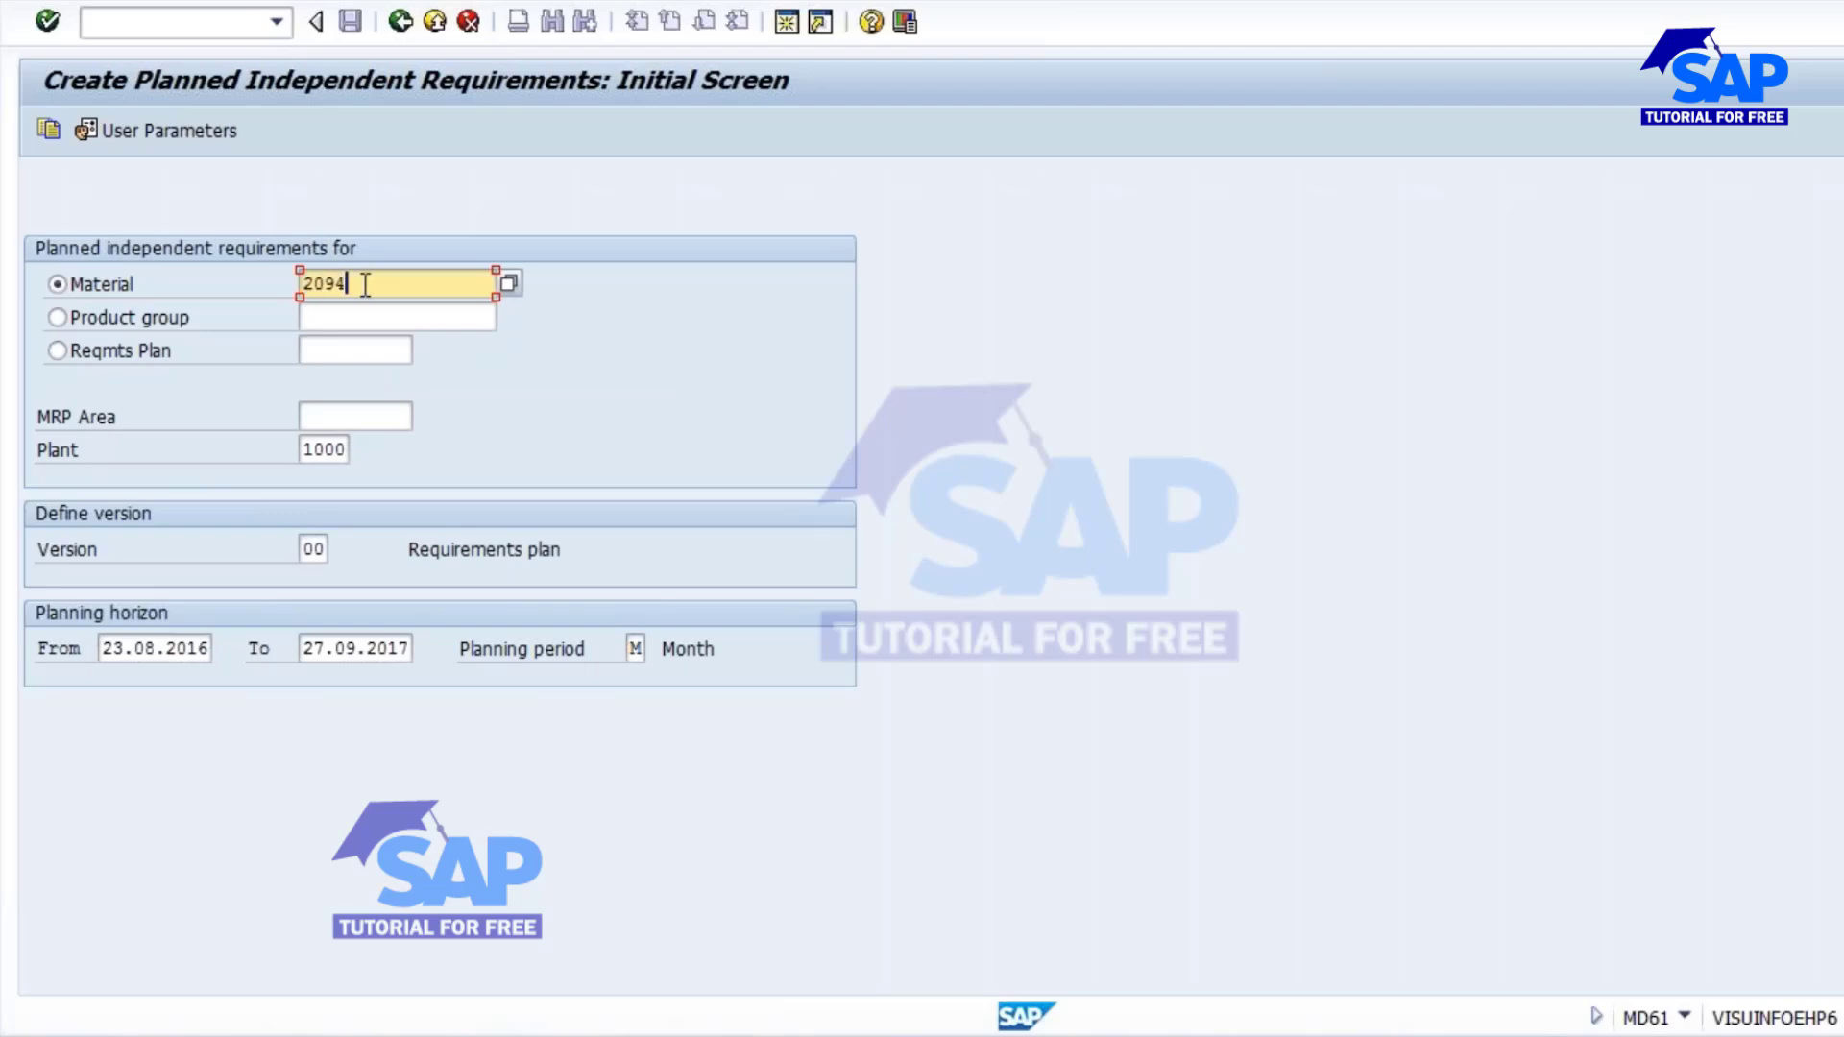
left_click(299, 451)
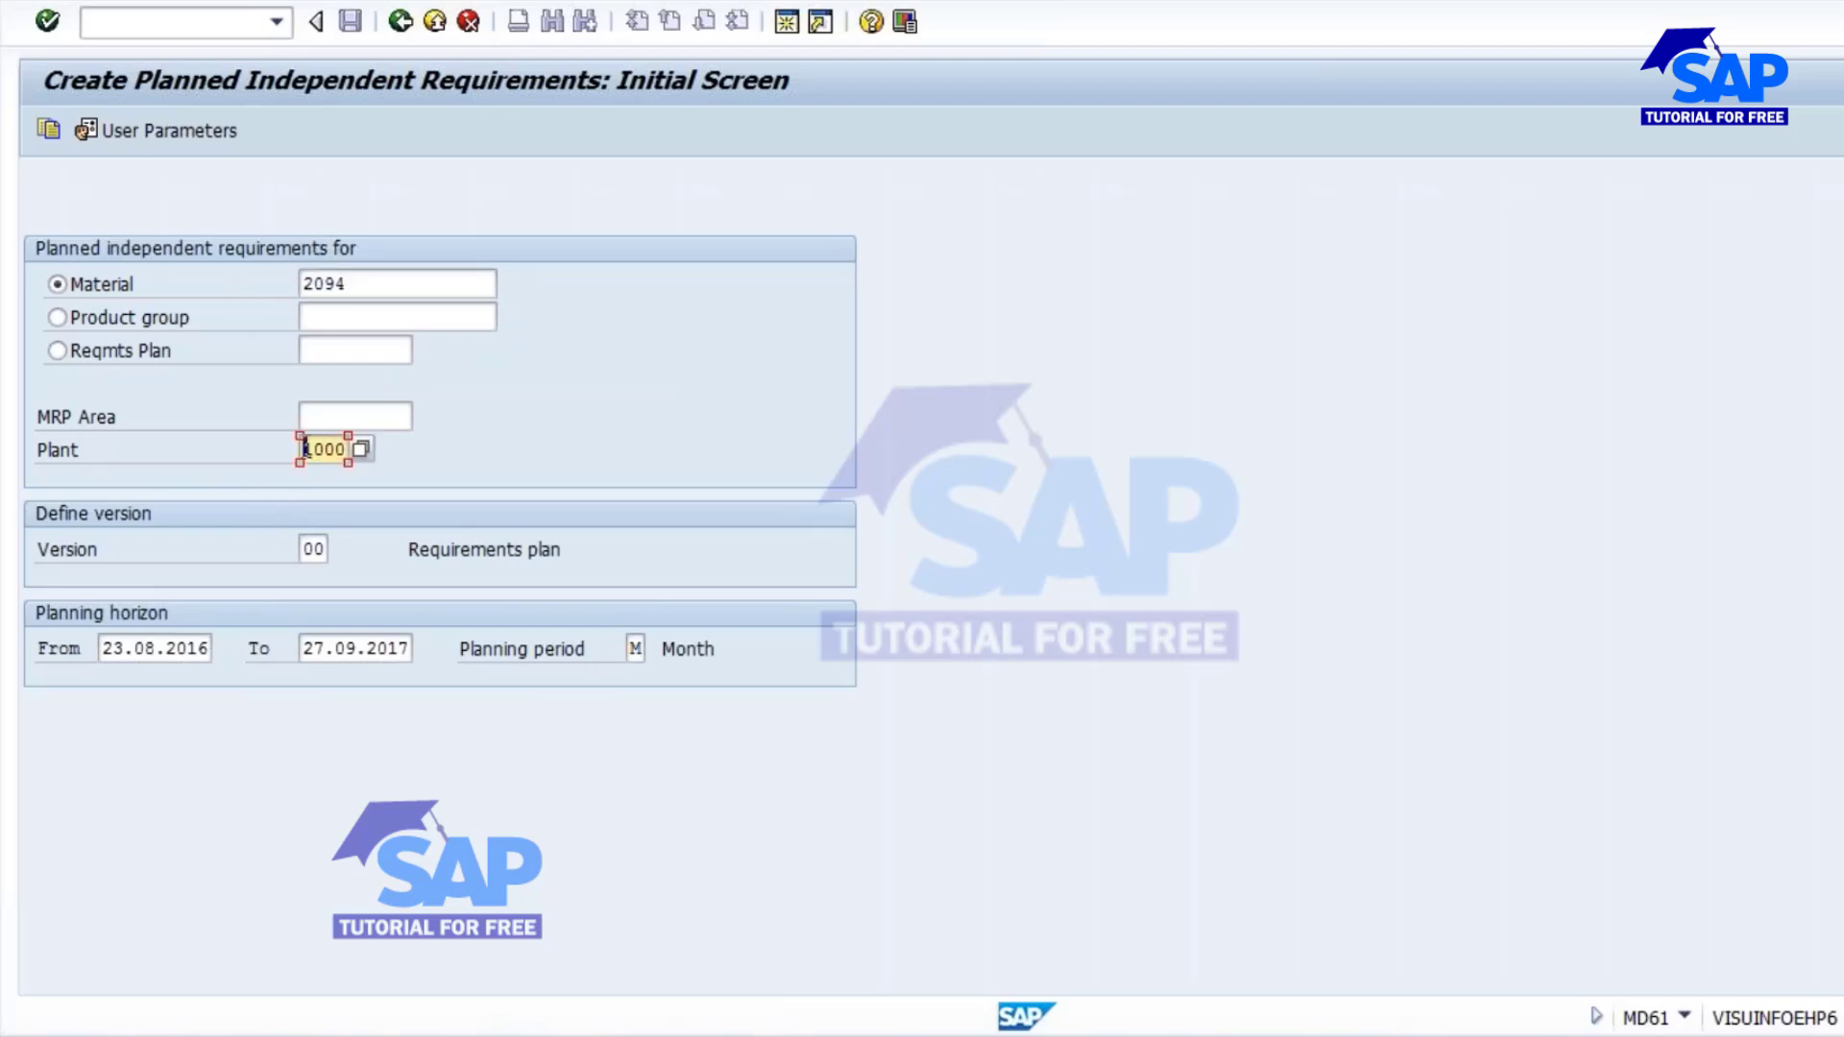
left_click(358, 280)
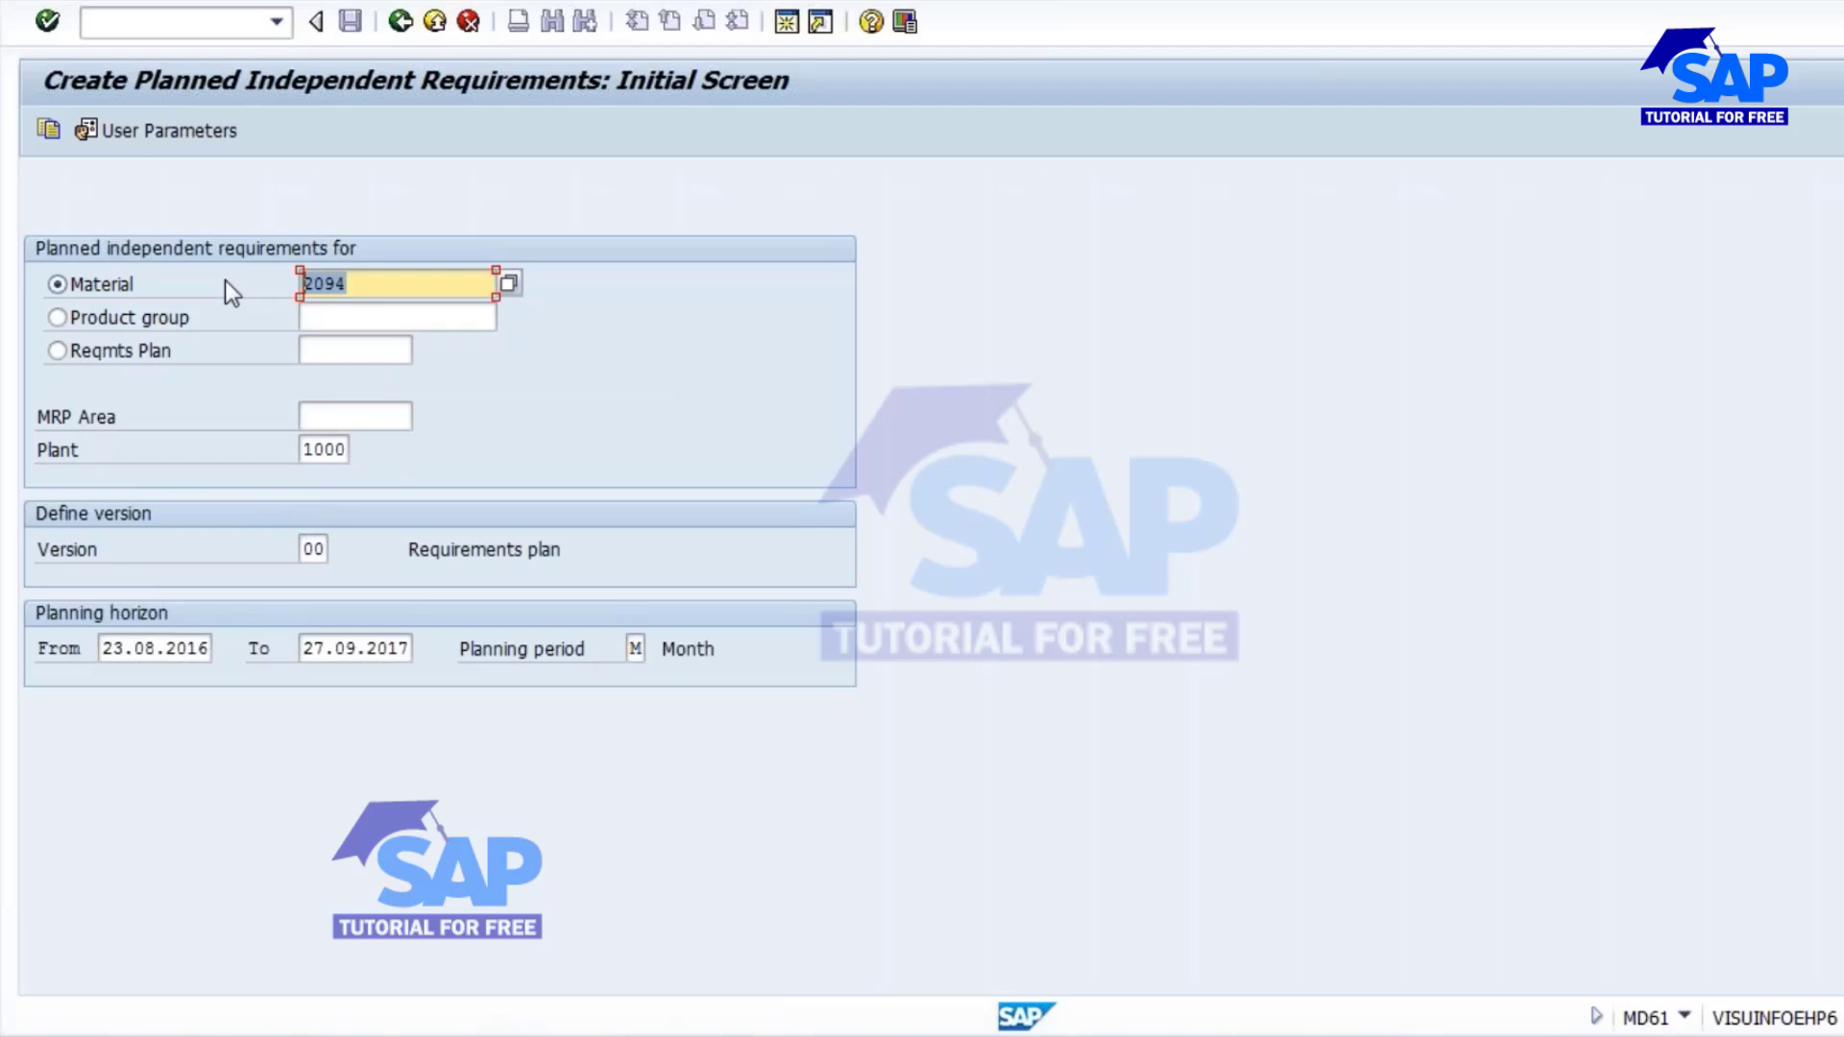
left_click(324, 451)
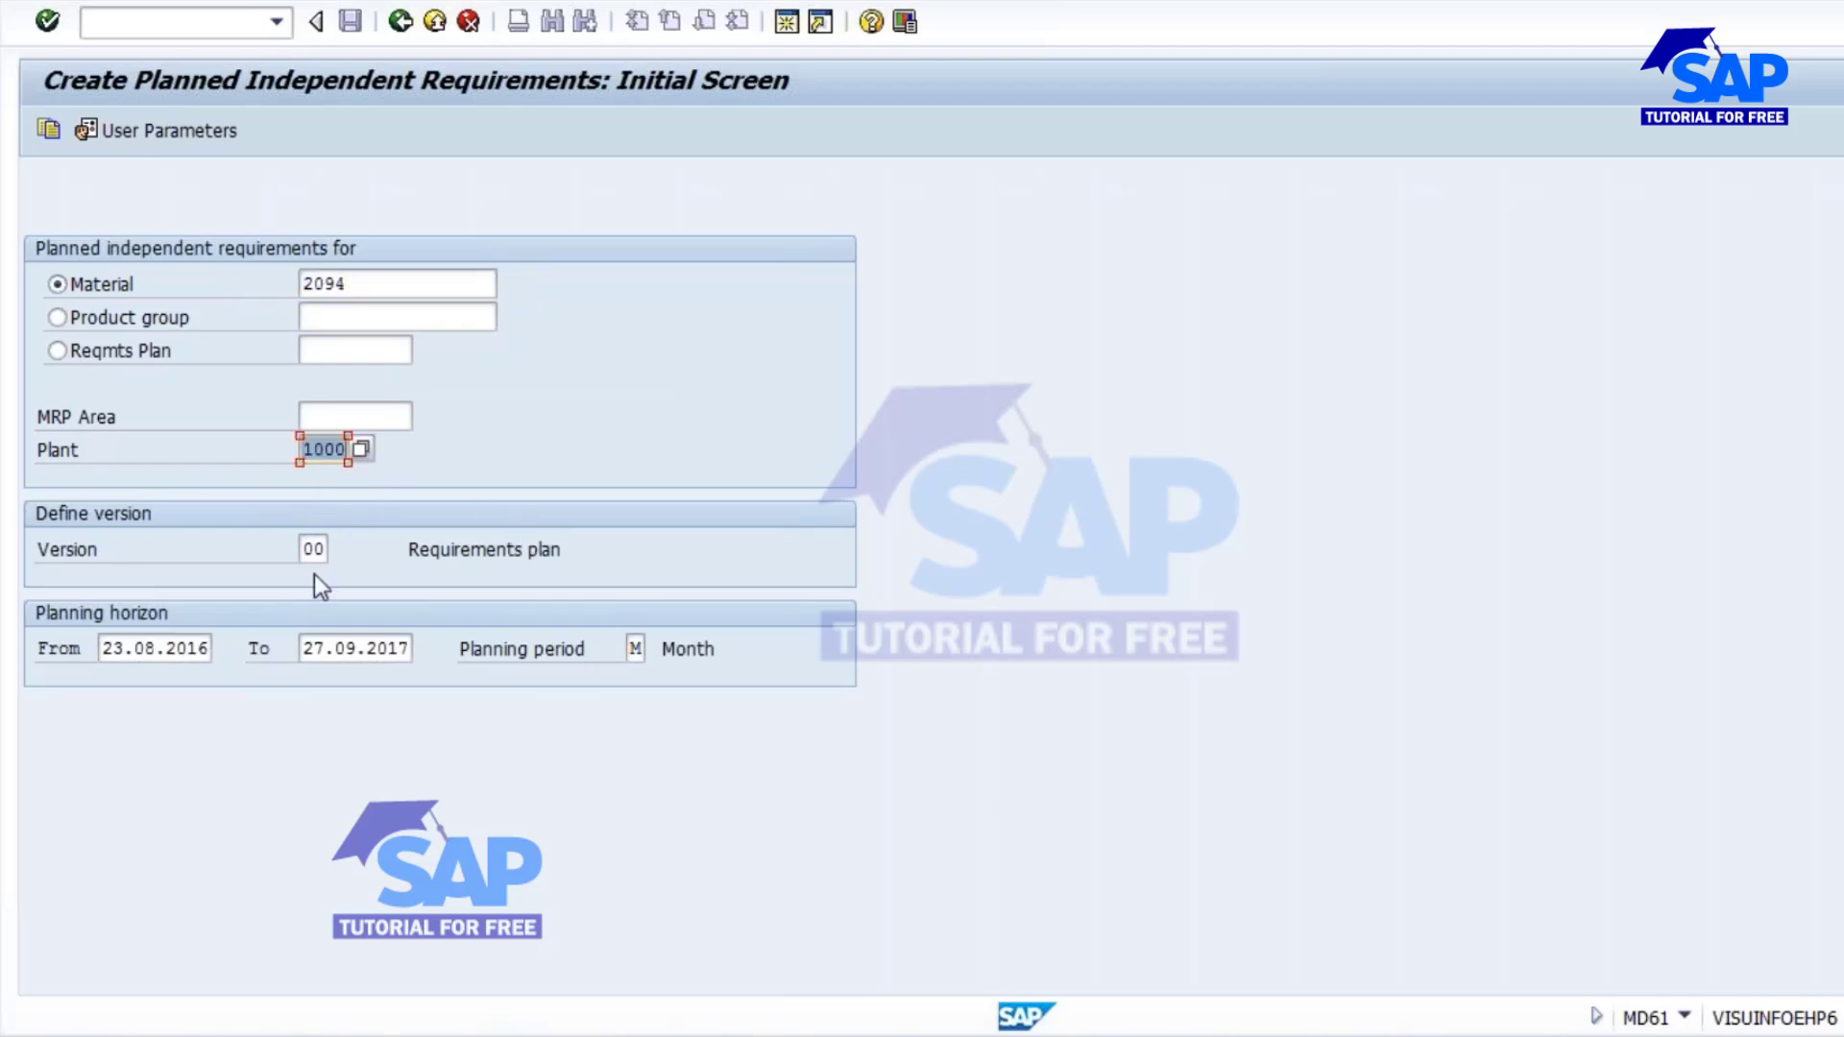
left_click(306, 550)
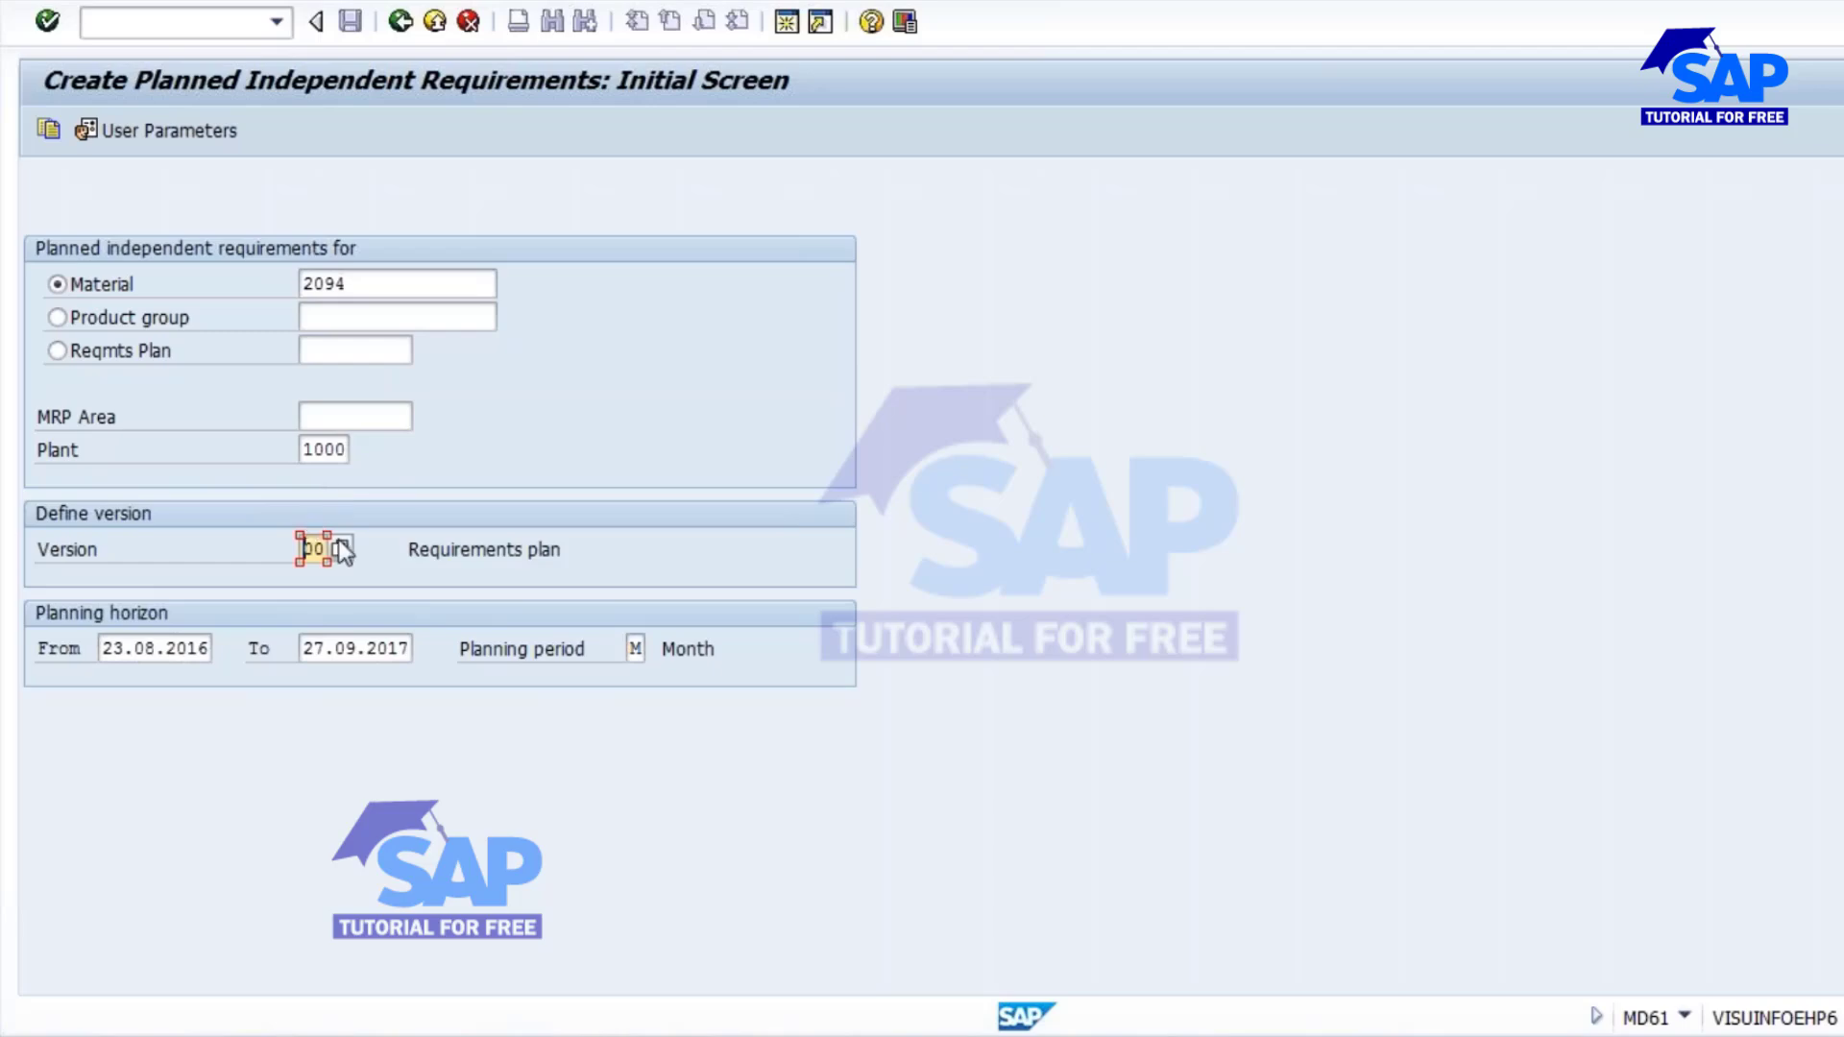
Set the planning horizon of the requirements from 01.09.2016 to 31.12.2017.
left_click_drag(105, 656, 466, 654)
left_click(105, 652)
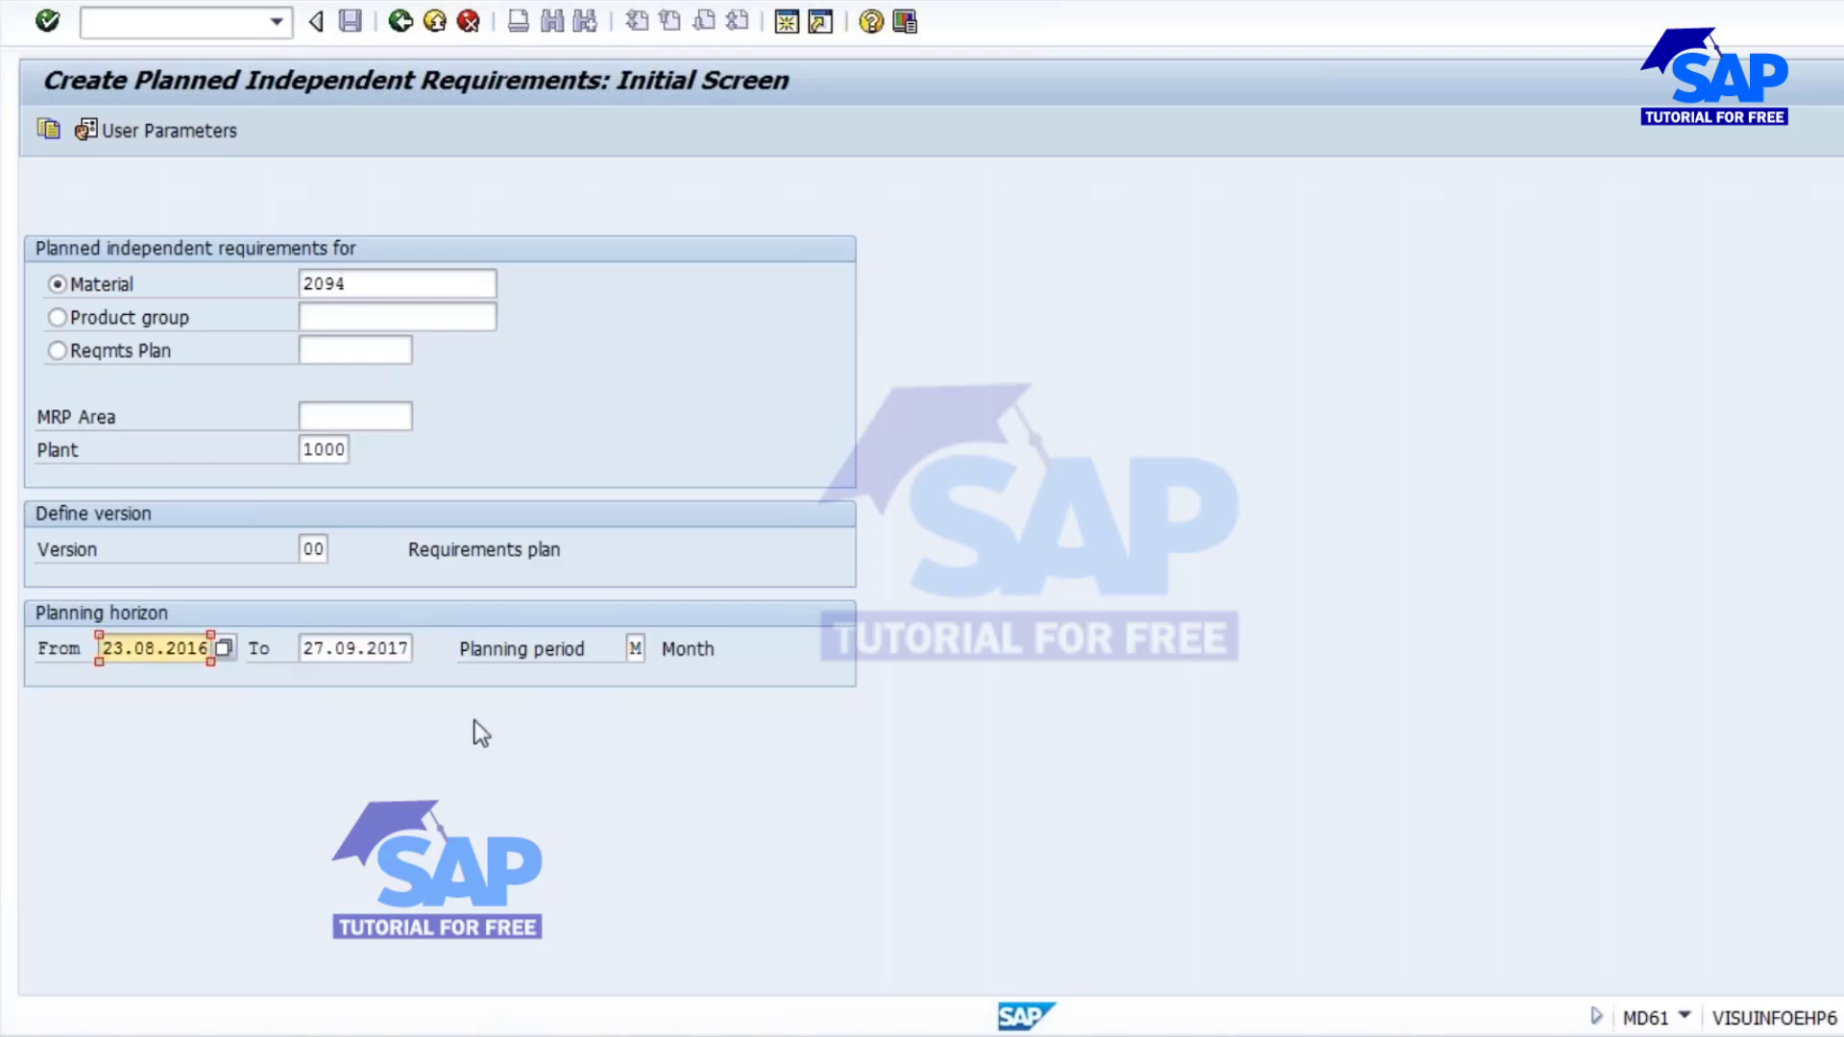
key("Delete")
key("Delete")
key("Delete")
key("Delete")
key("Delete")
key("Delete")
key("Delete")
key("Delete")
key("Delete")
key("Delete")
type("01.")
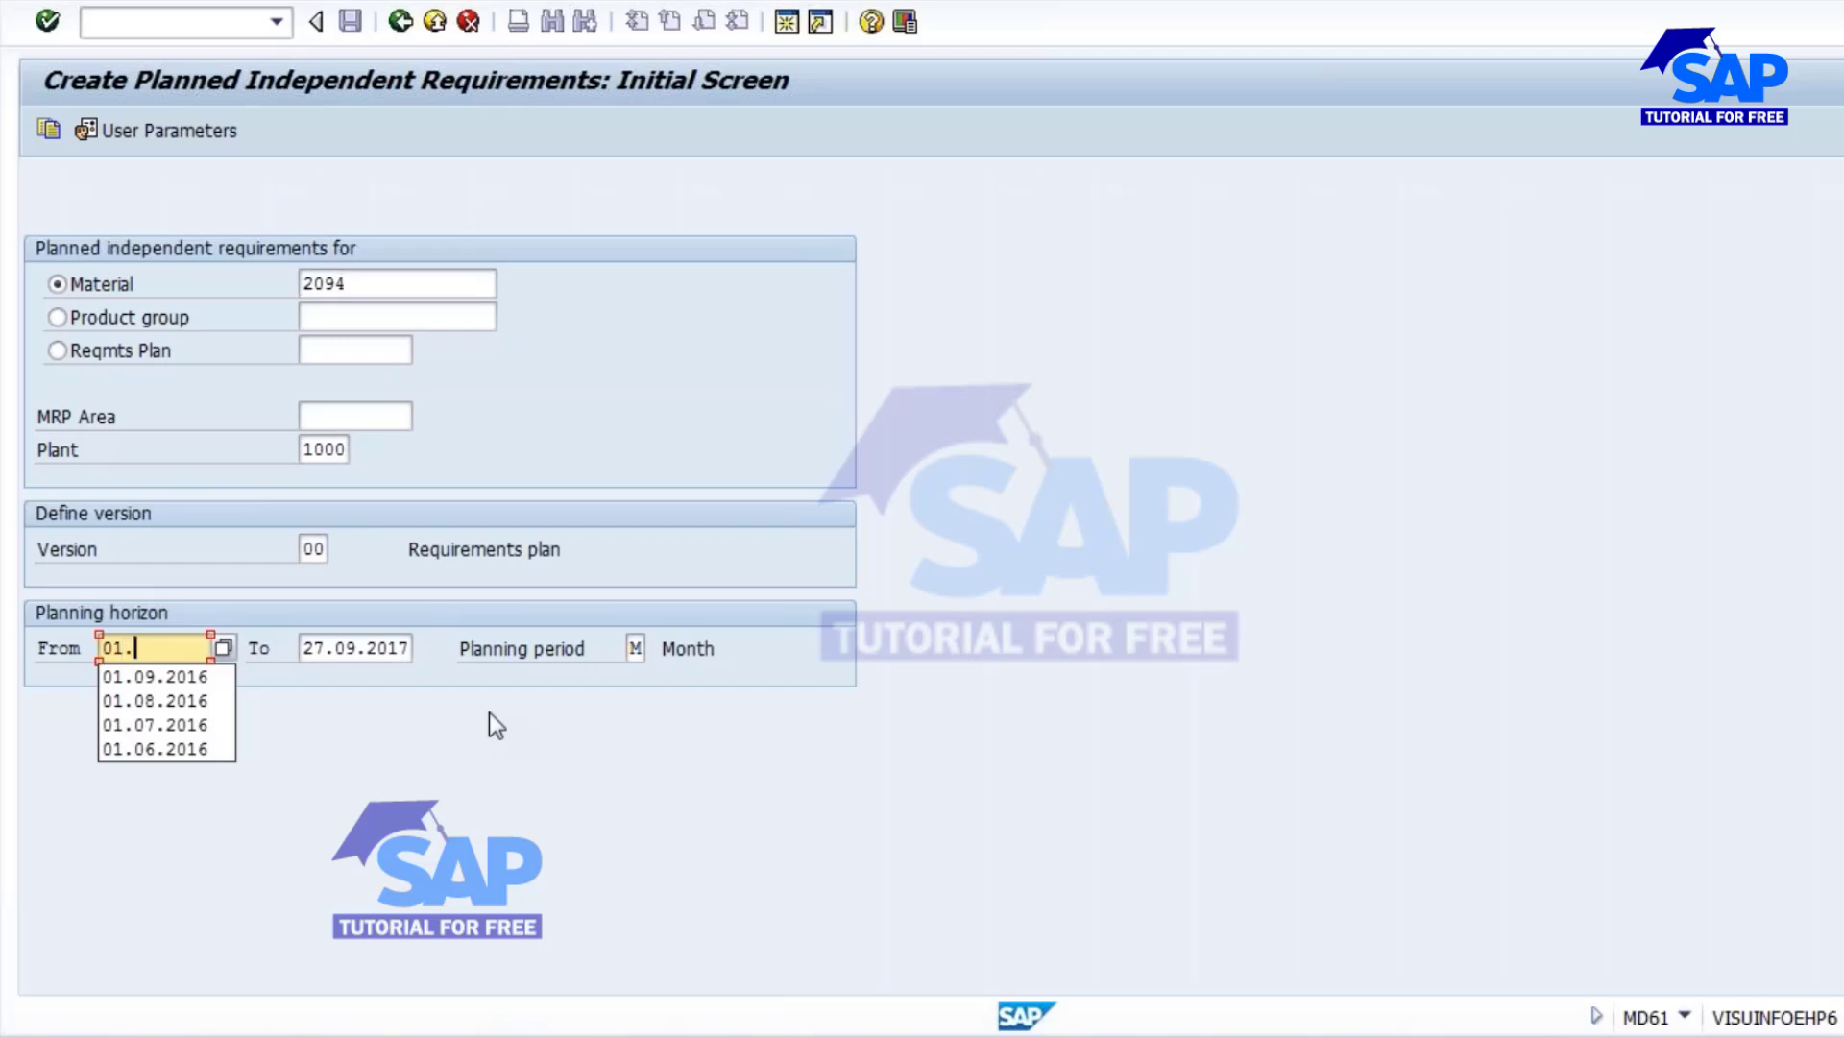
type("09.2016")
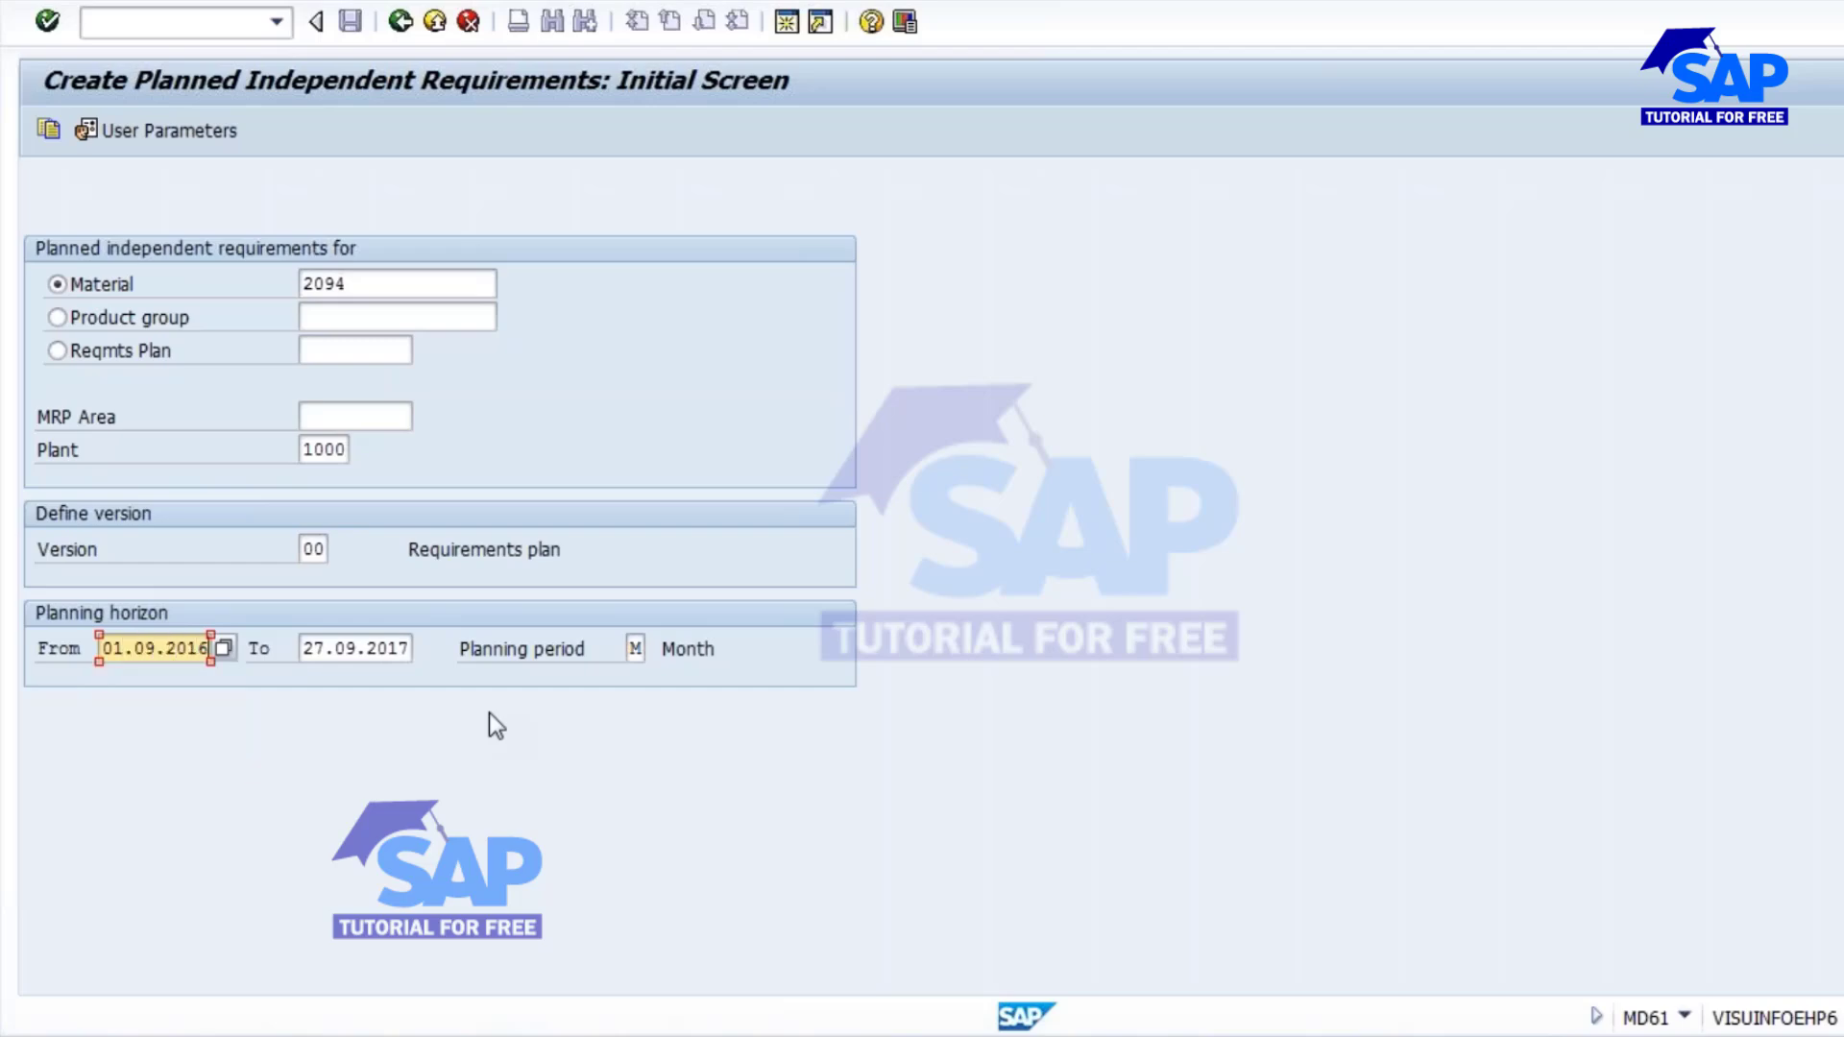
left_click_drag(301, 649, 444, 656)
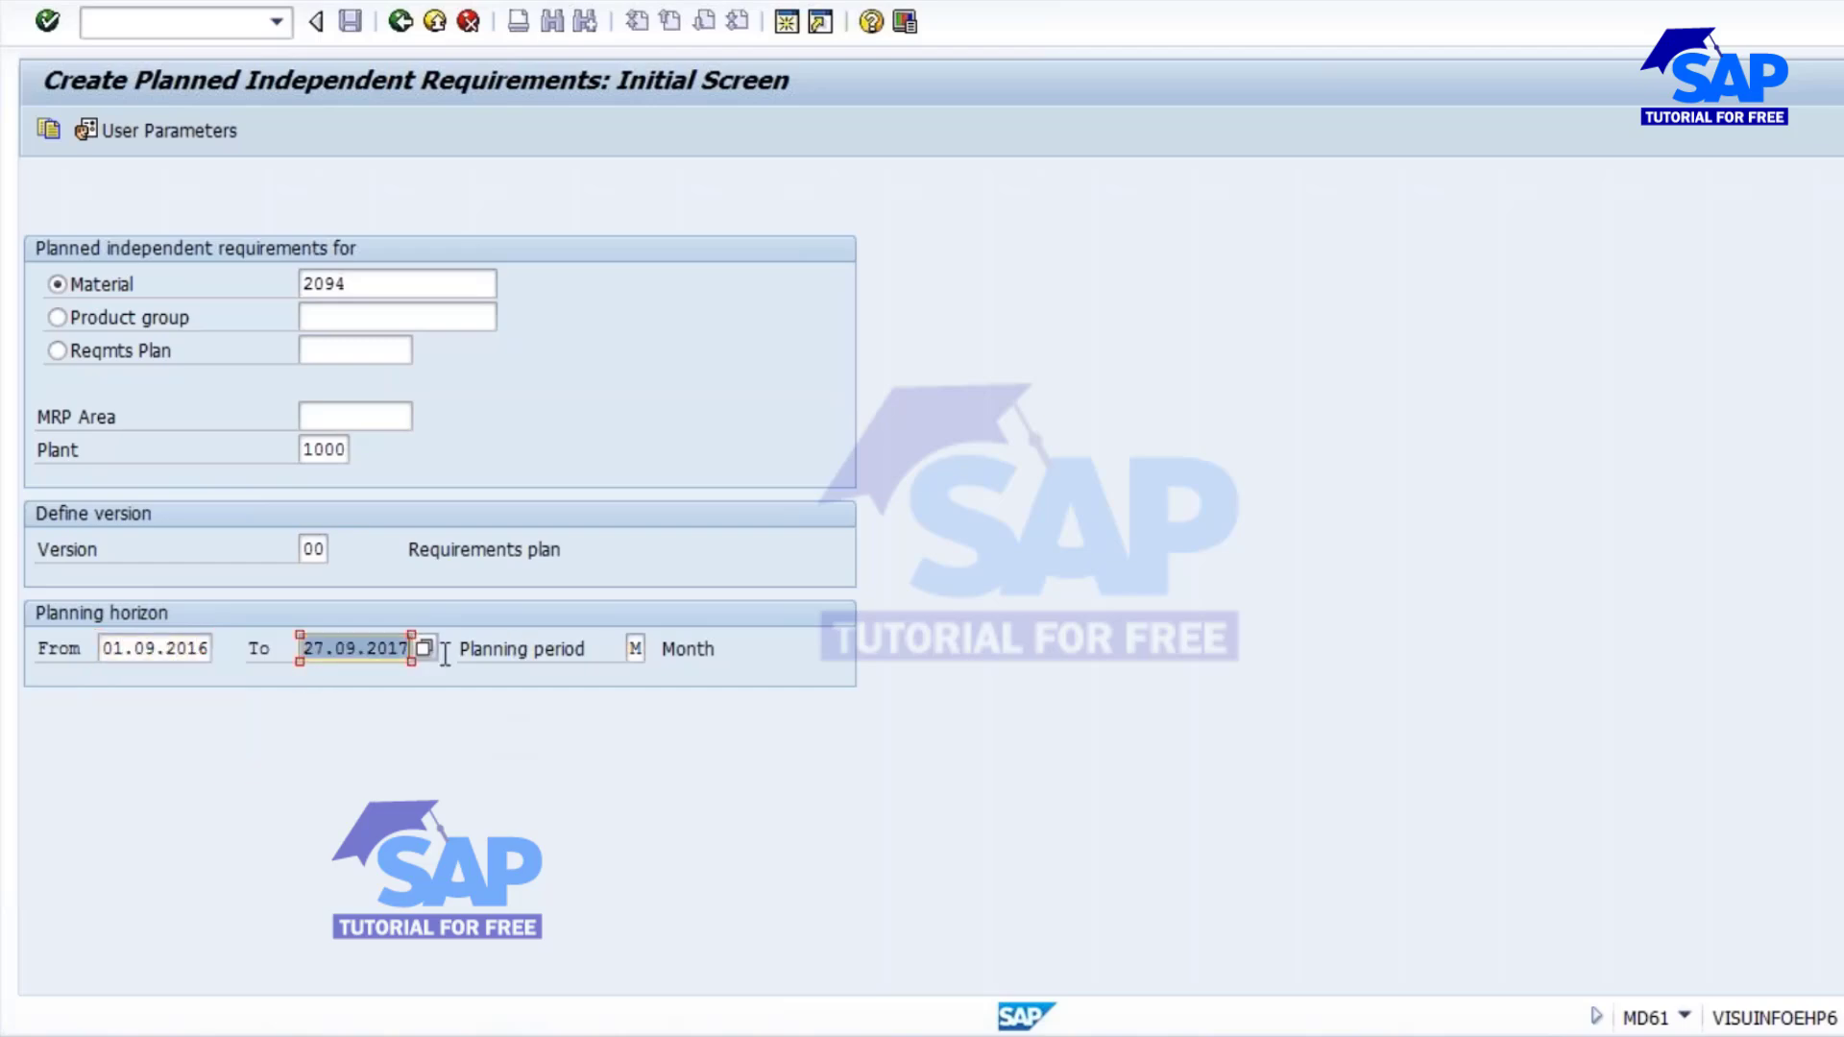
type("31.")
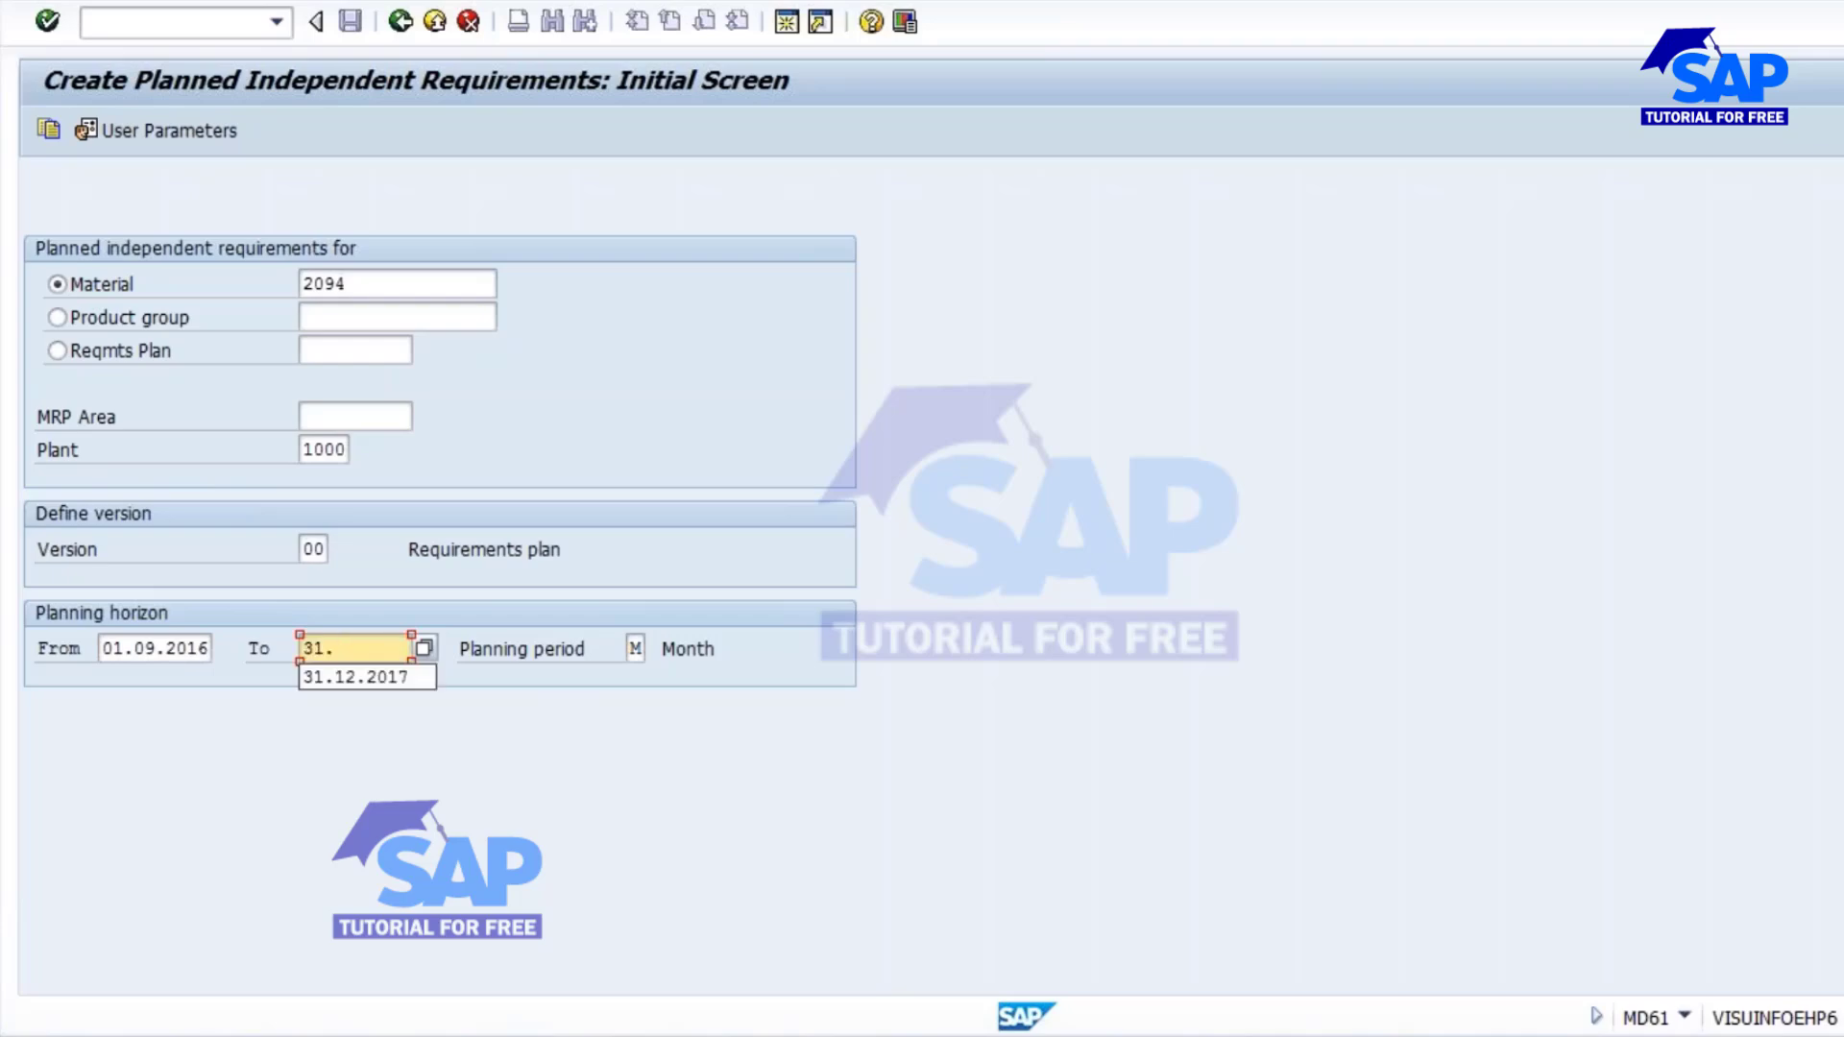
left_click(381, 678)
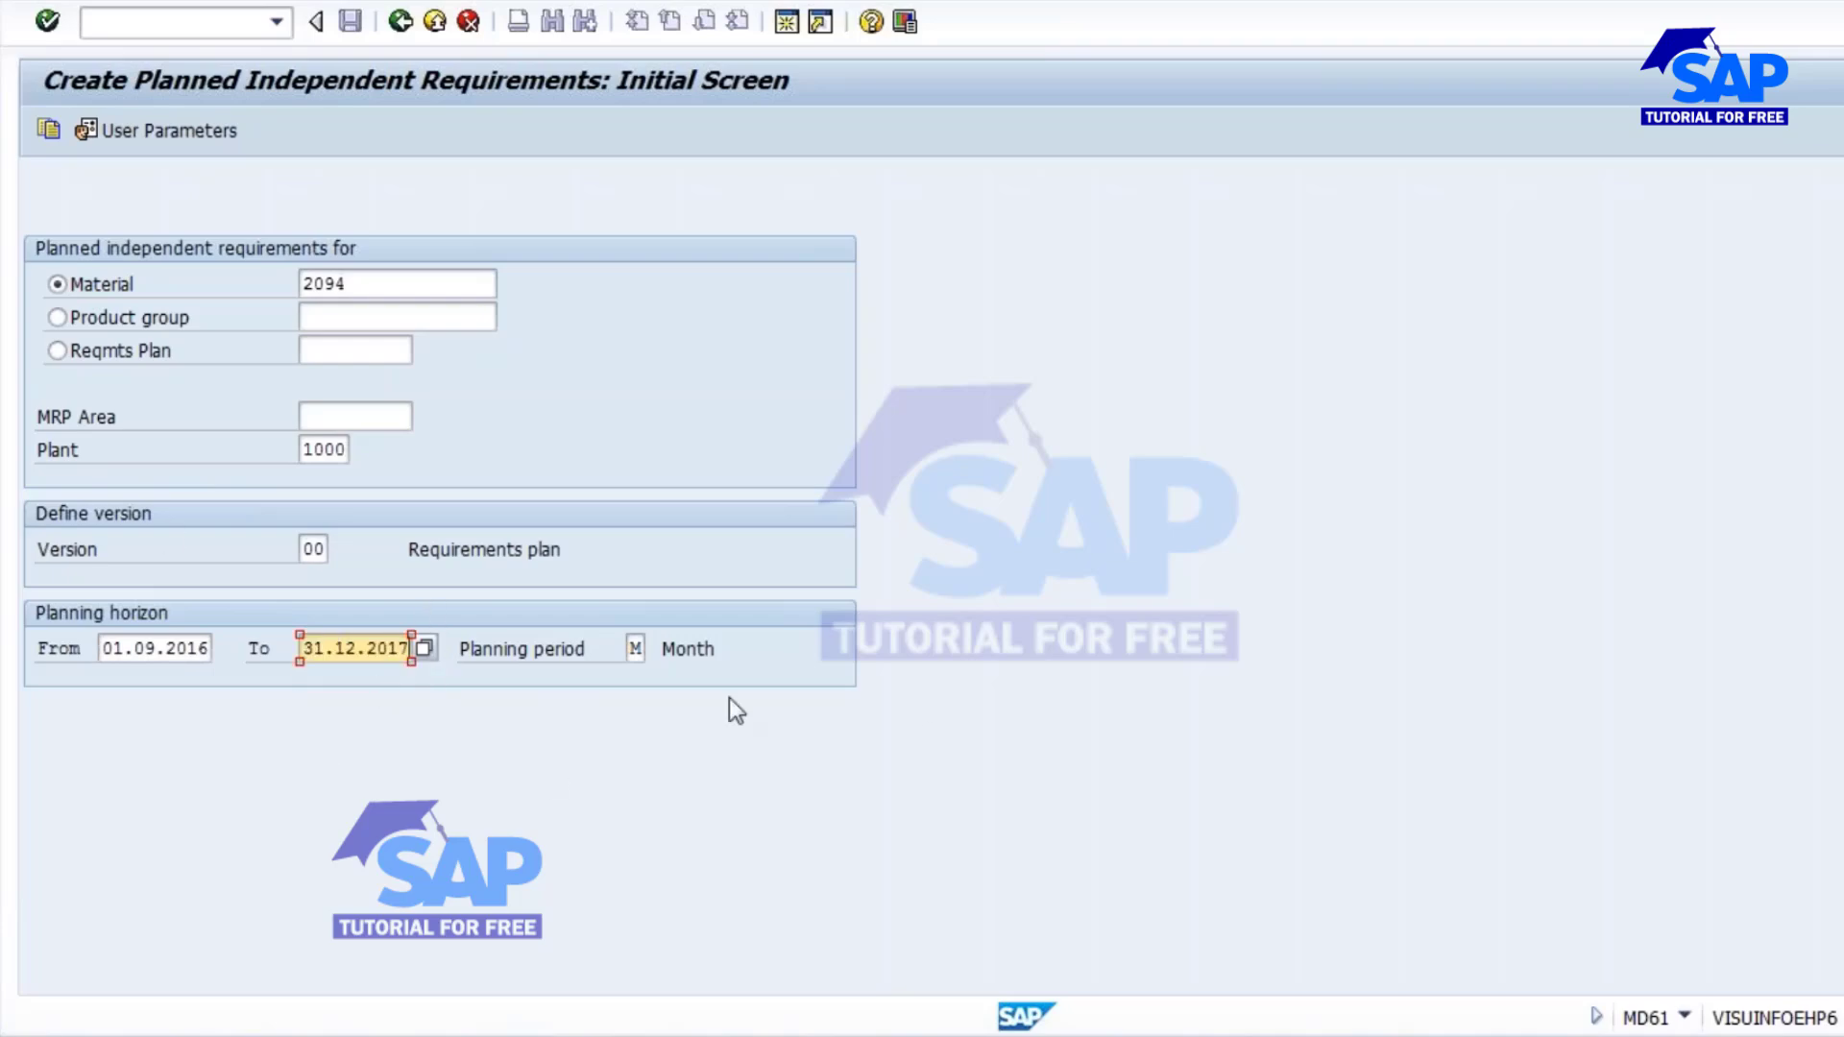
Choose Month format (M) as the planning period and open the planning table for material 2094.
left_click(633, 645)
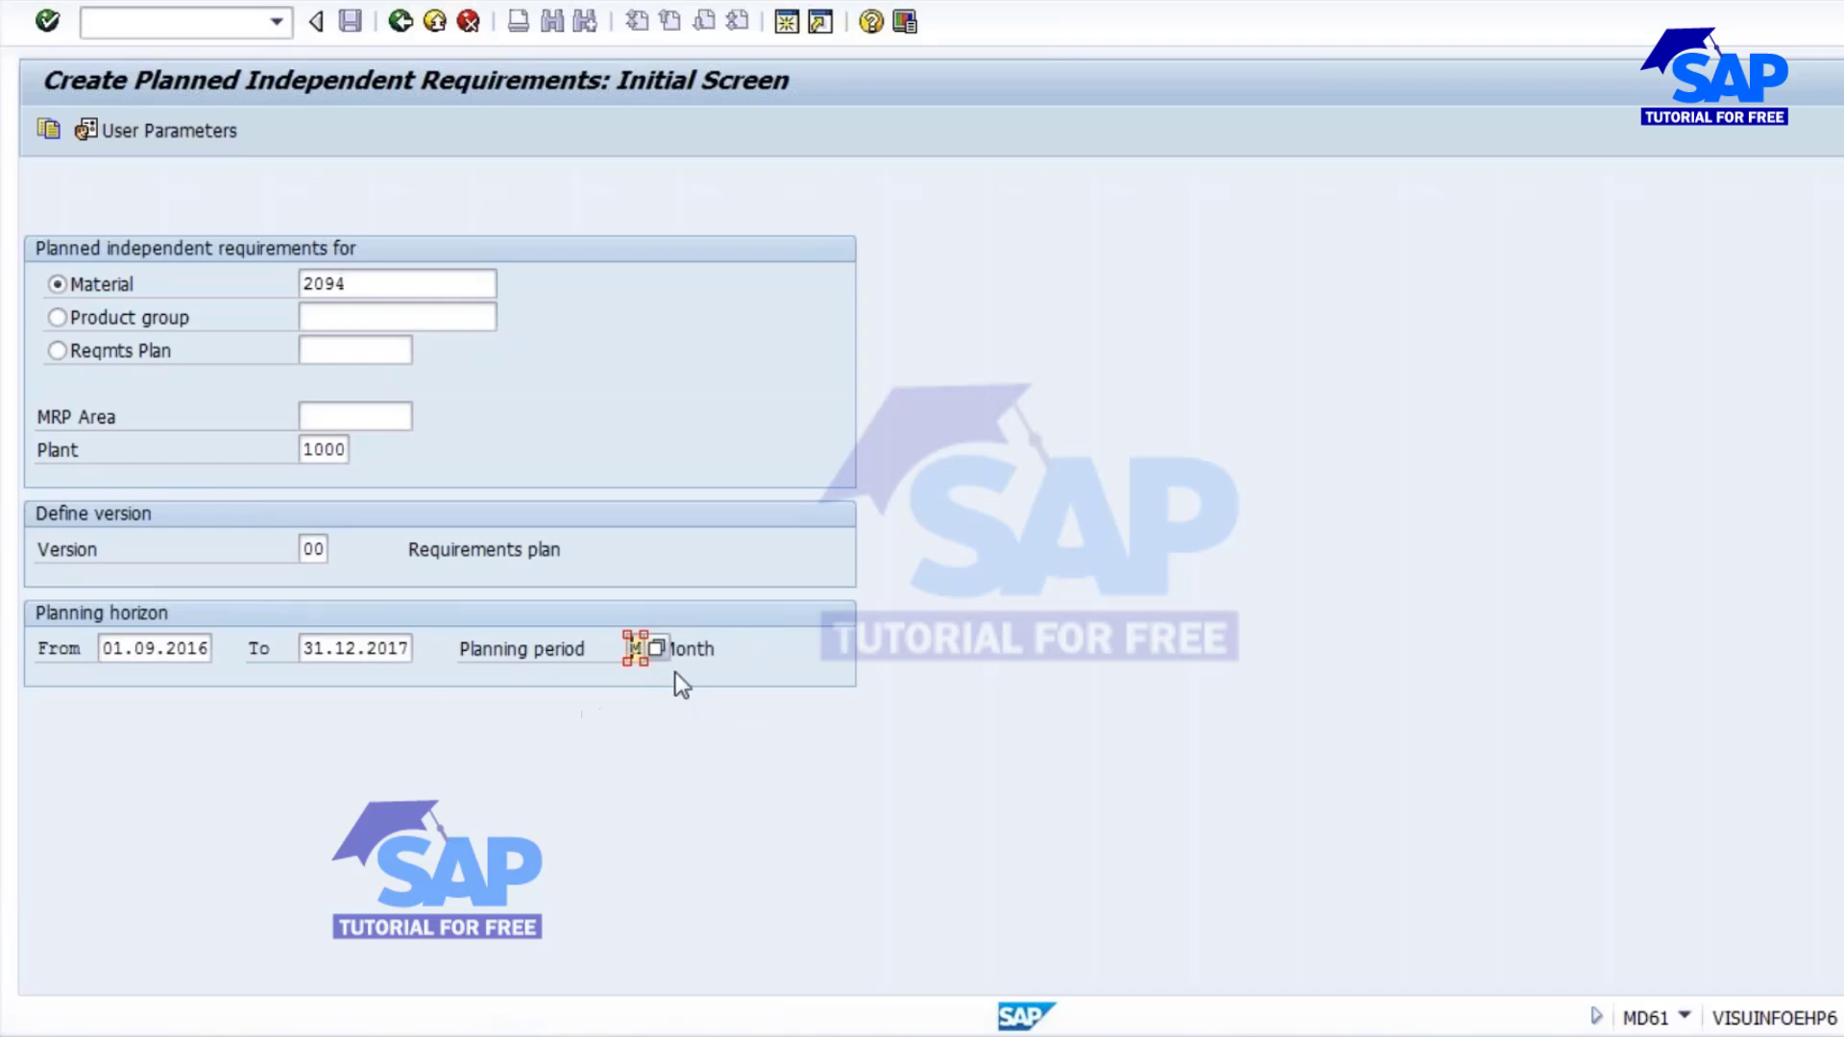
double_click(375, 285)
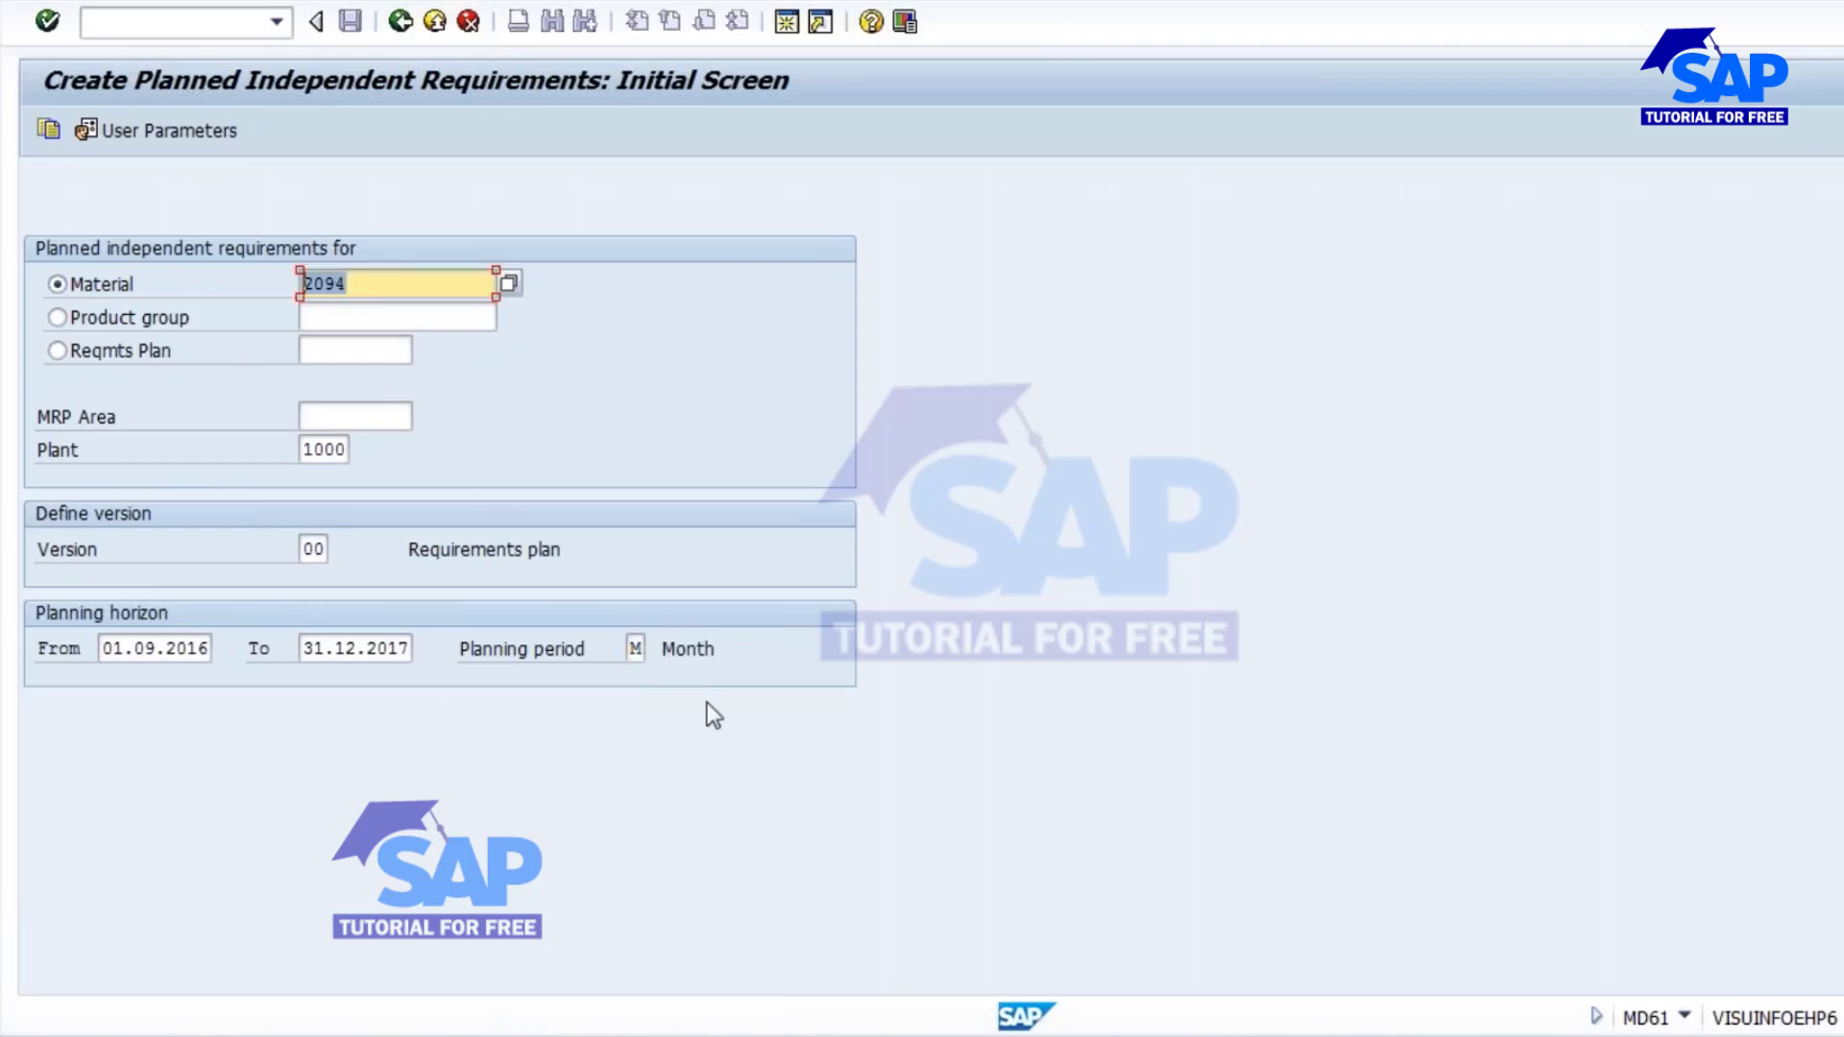
left_click(635, 648)
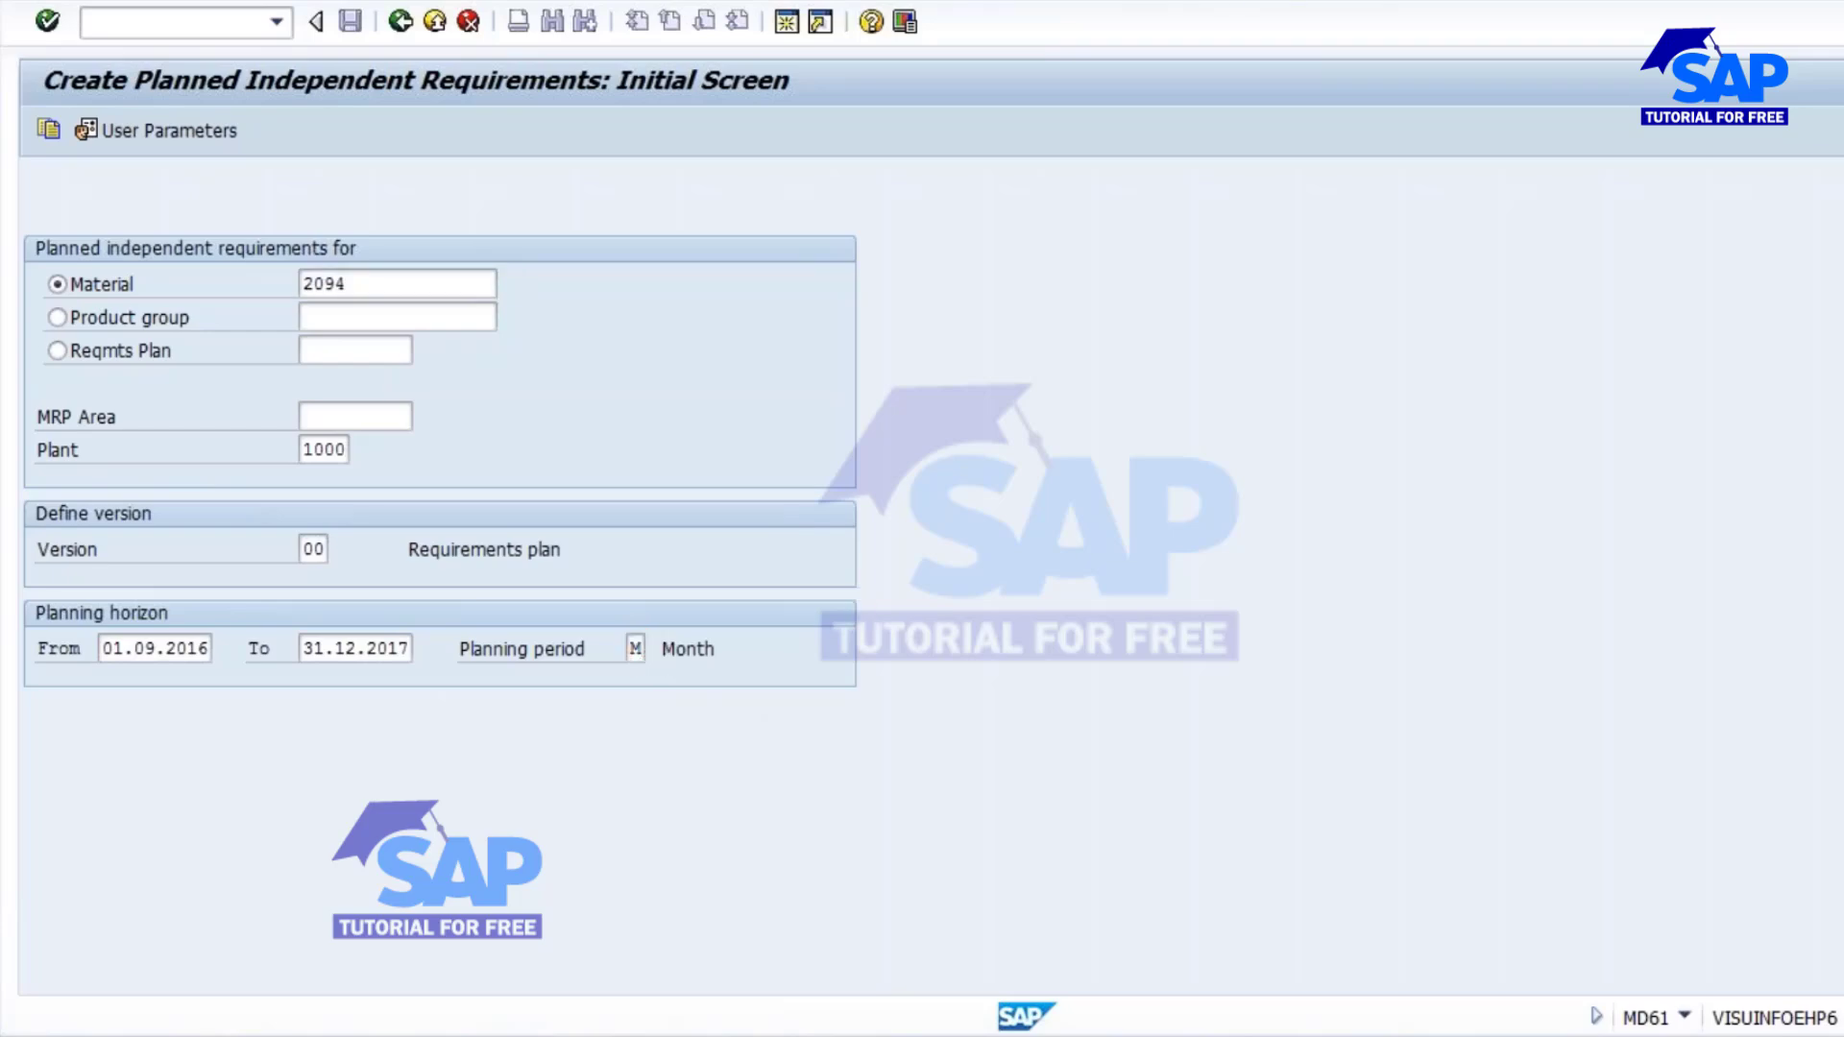
key("F4")
left_click(750, 550)
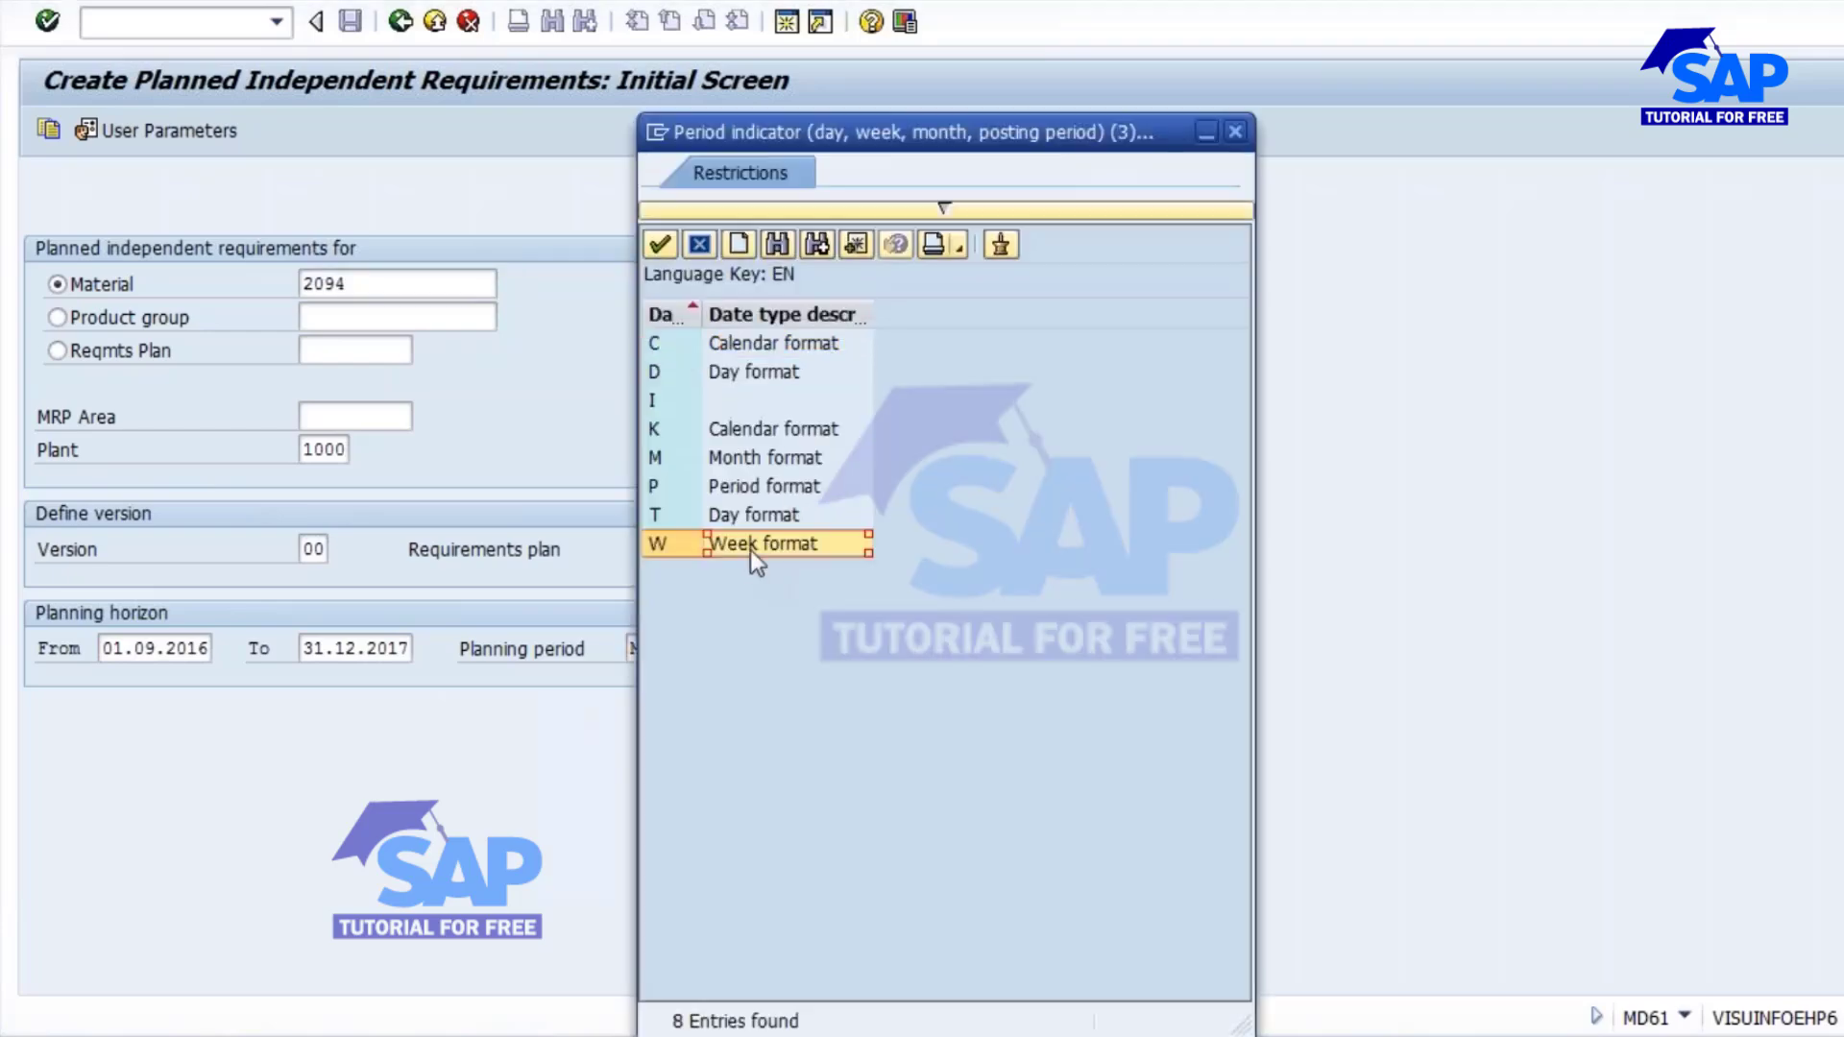
left_click(770, 459)
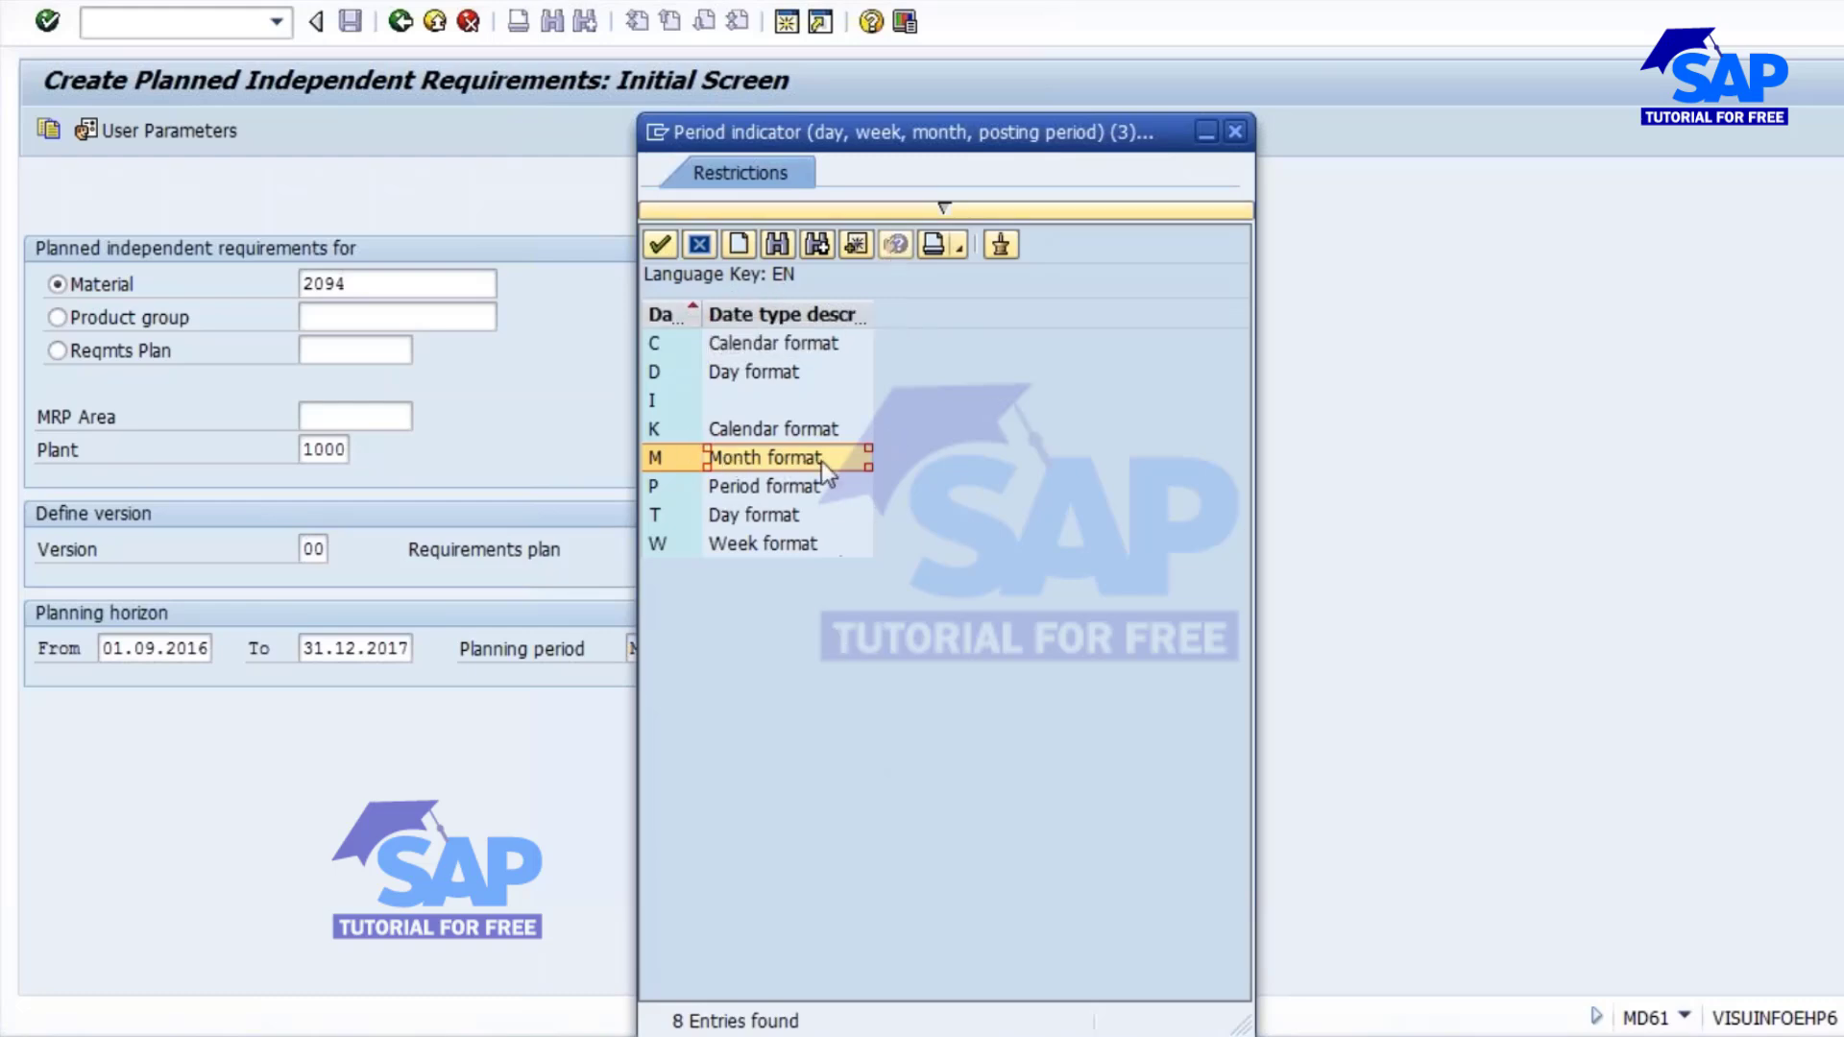
double_click(764, 459)
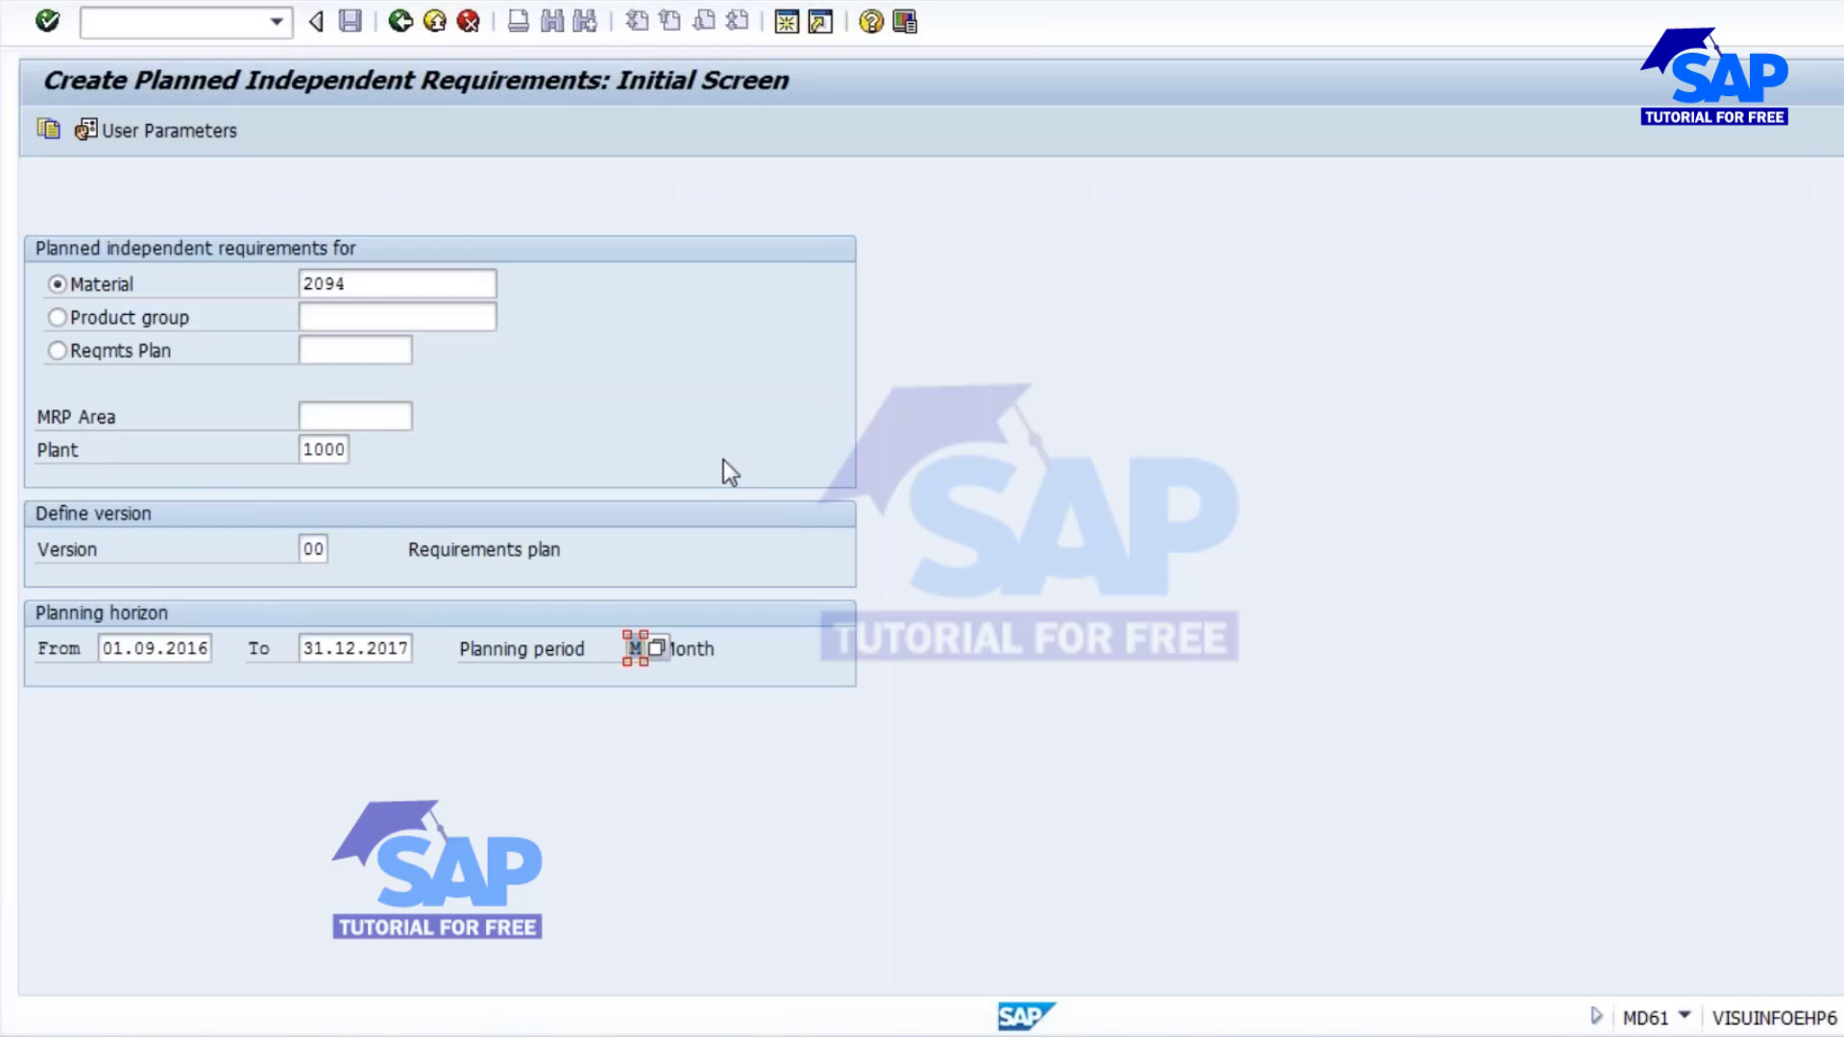
key("Return")
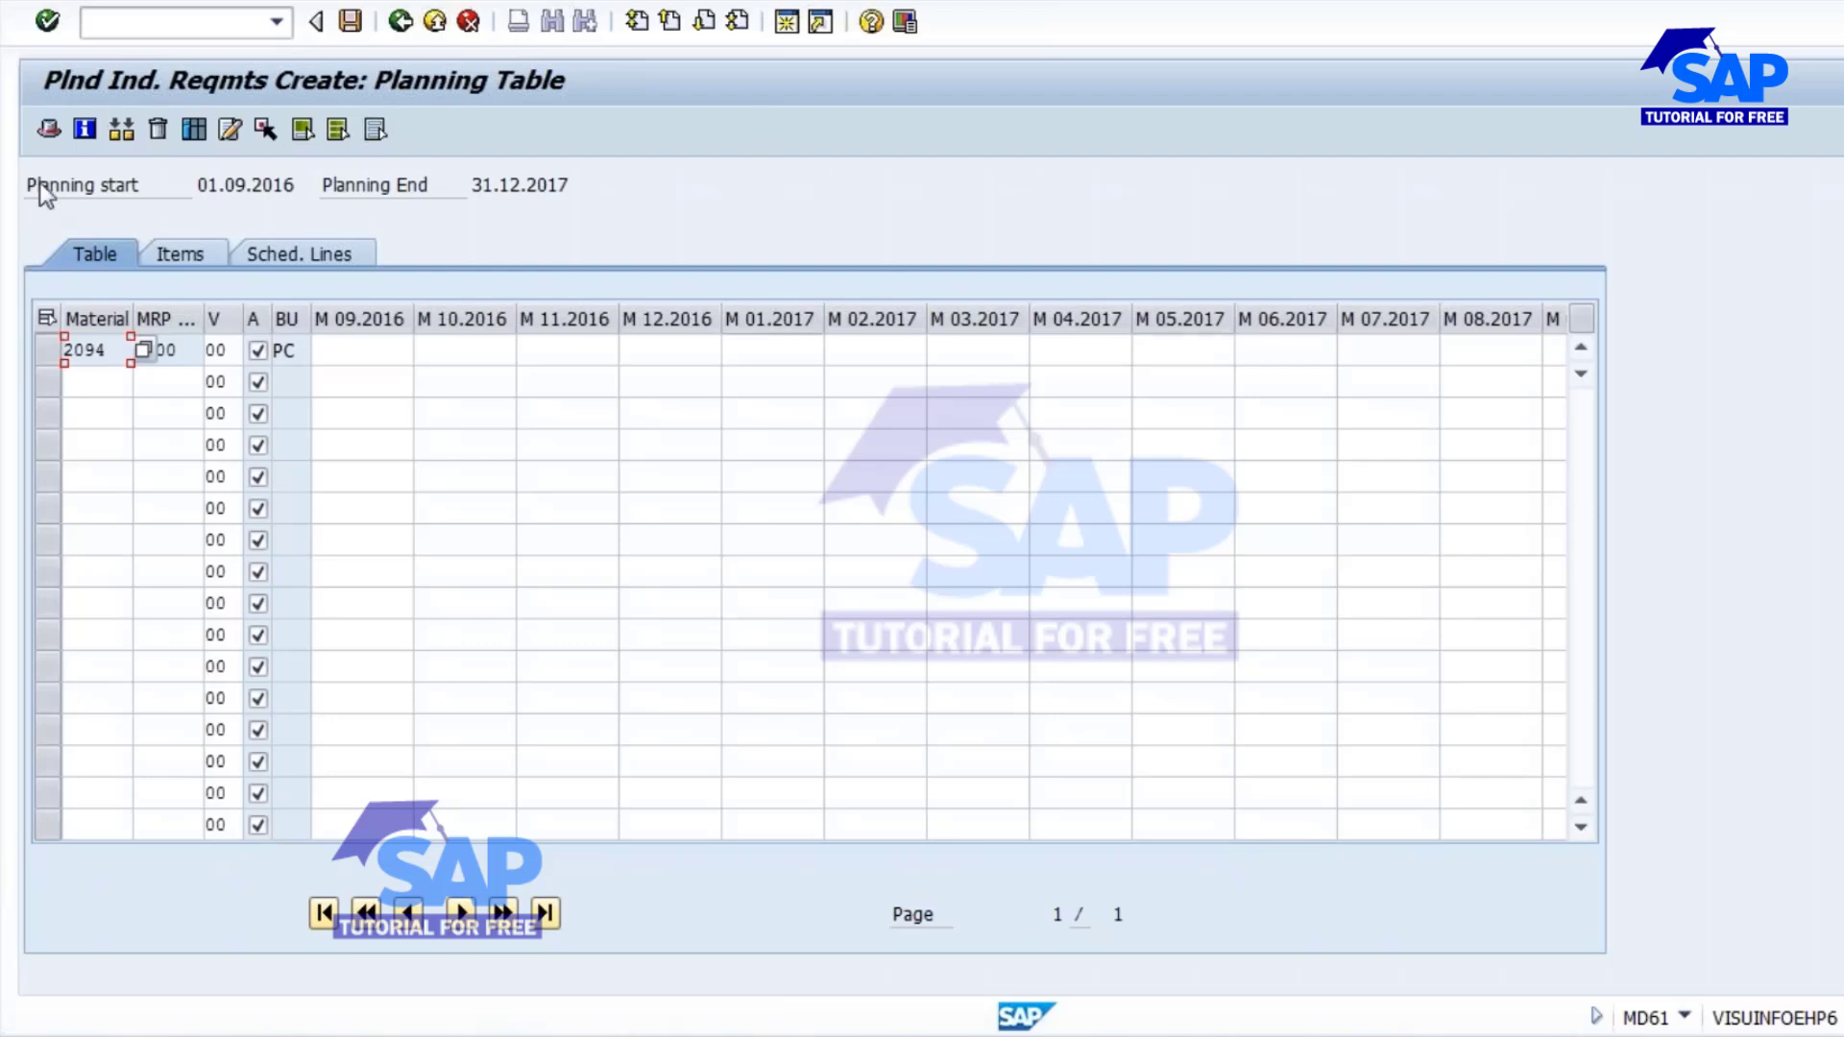
Look over the monthly columns of the planning table and check the available stock of material 2094 in the stock/requirements list (MD04).
left_click(373, 350)
left_click(473, 353)
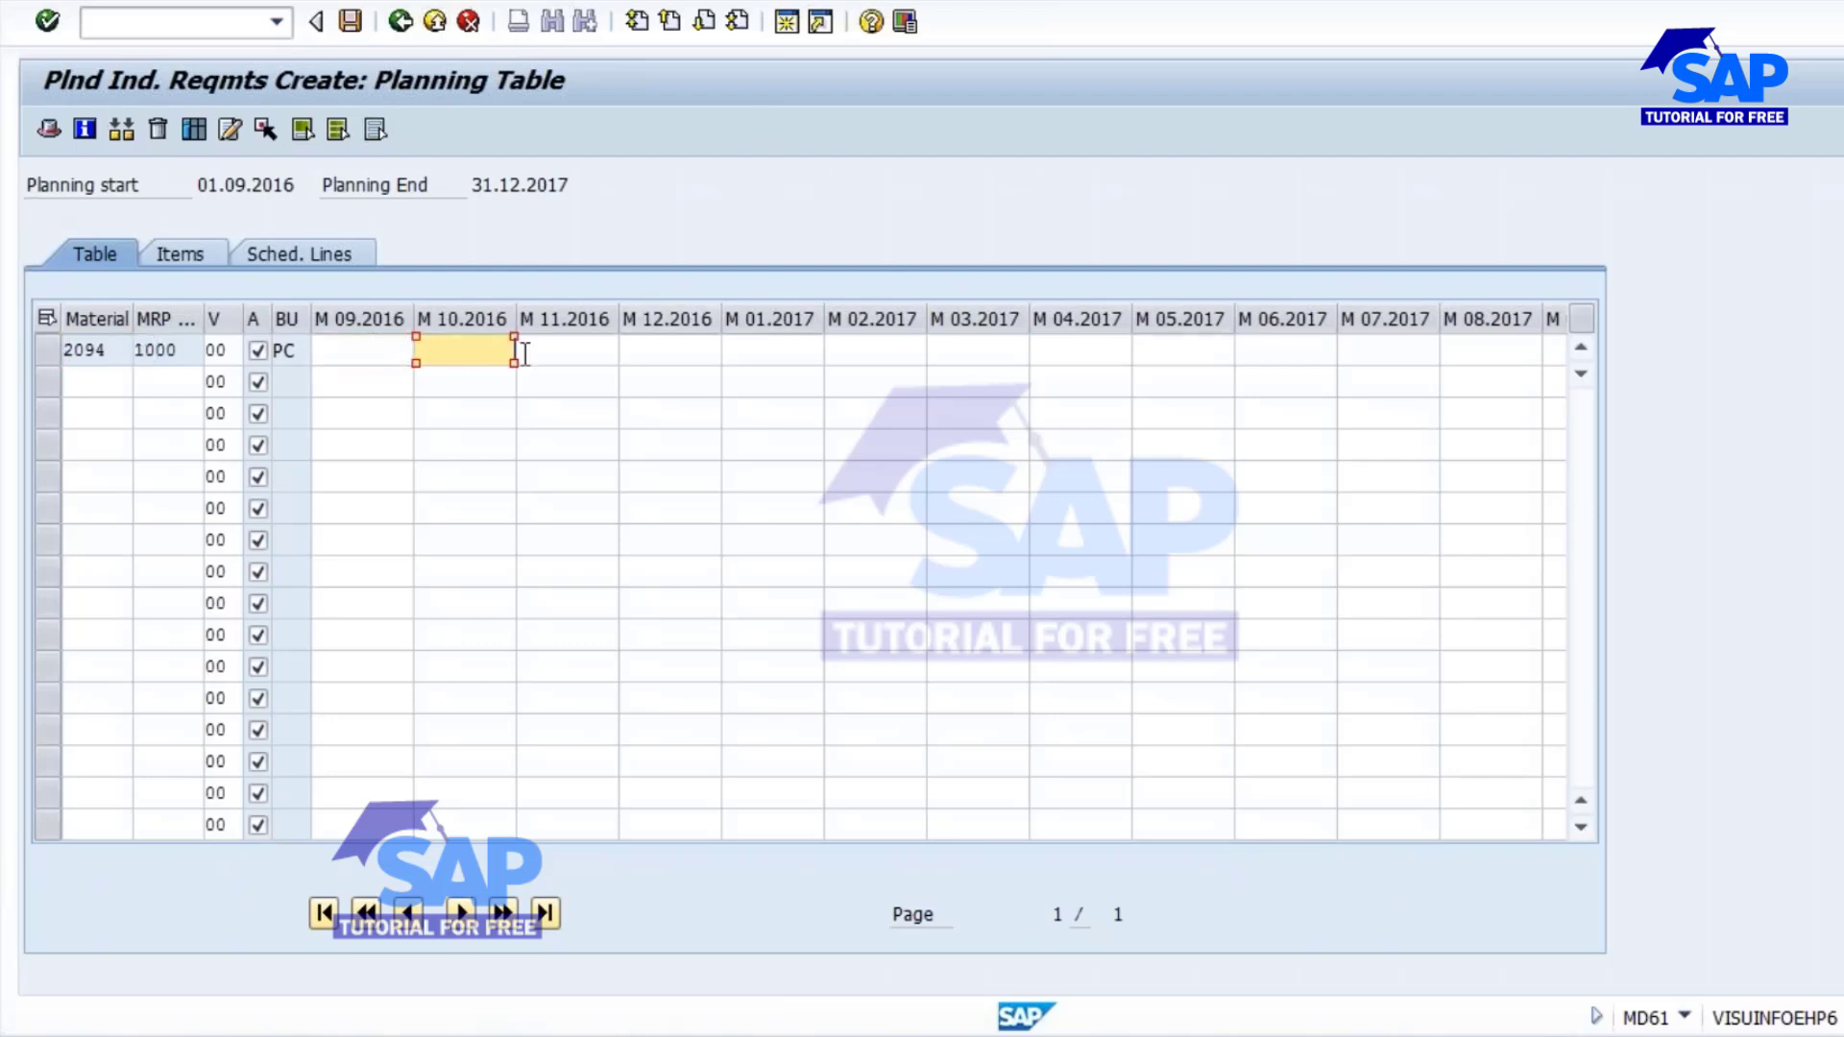
left_click(553, 353)
left_click(671, 354)
left_click(769, 348)
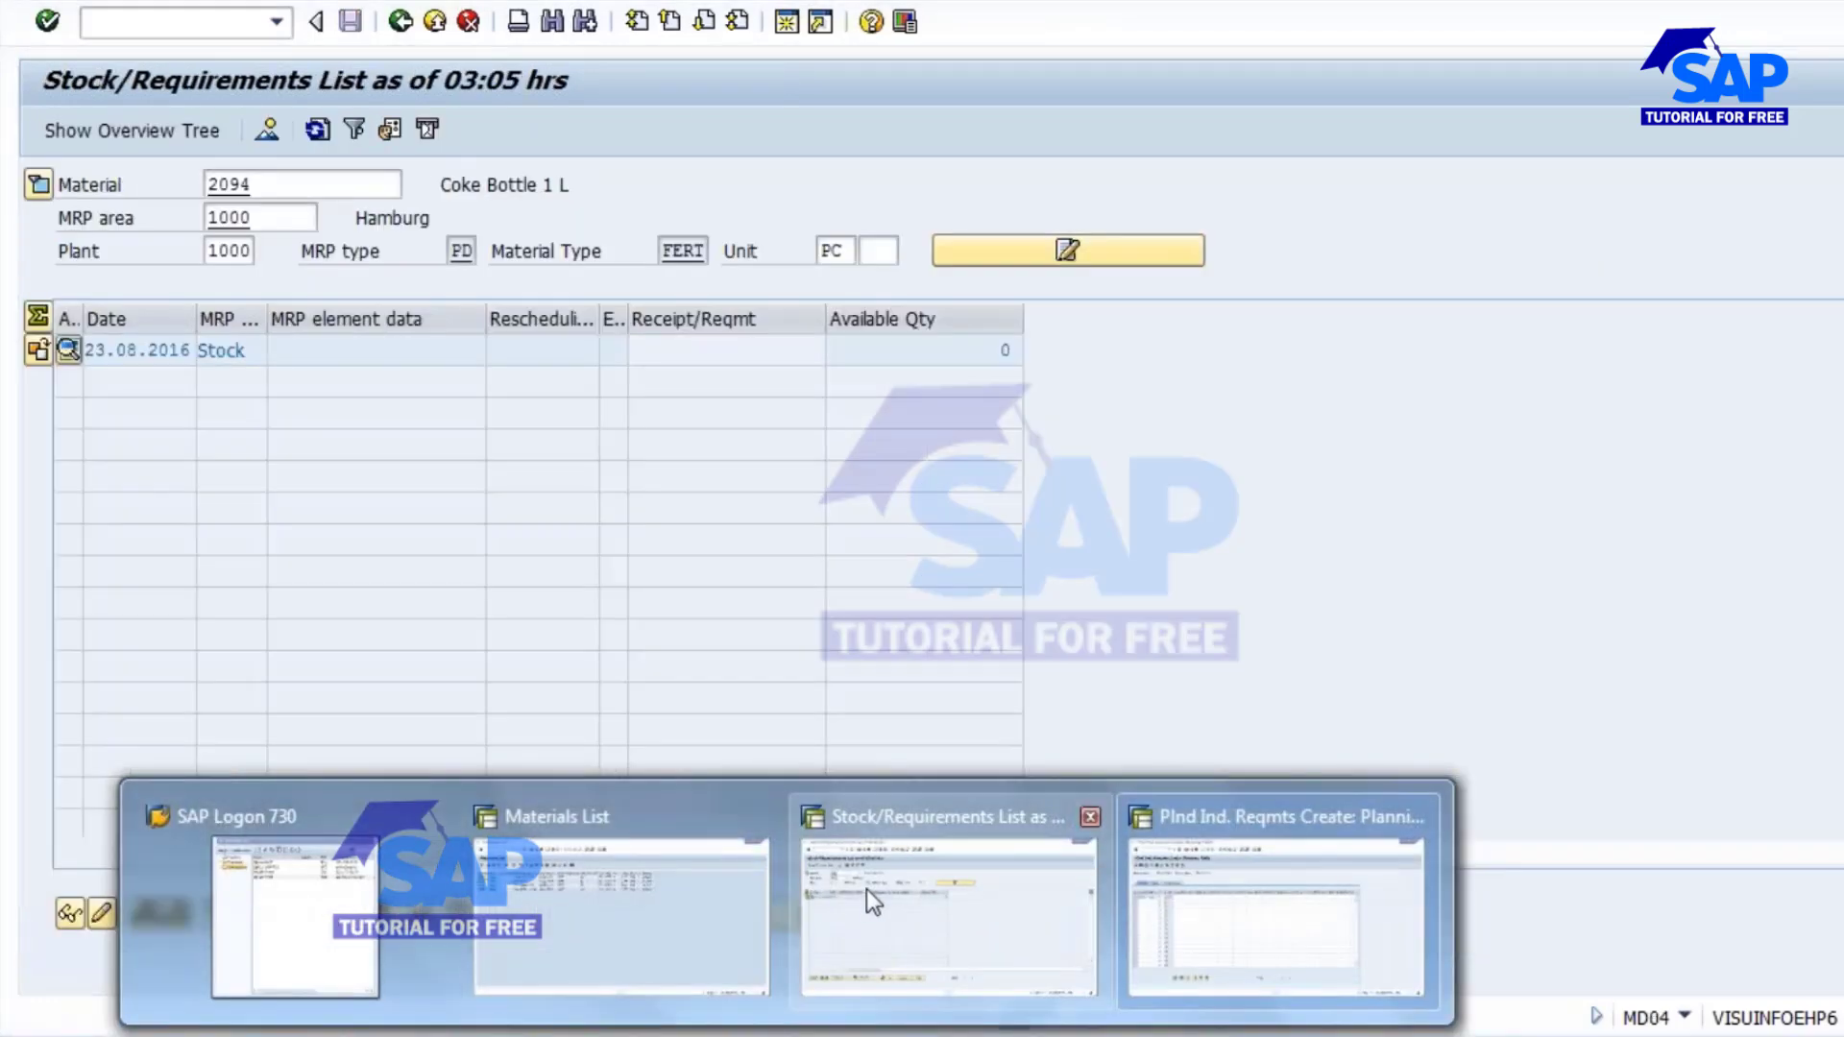
left_click(867, 890)
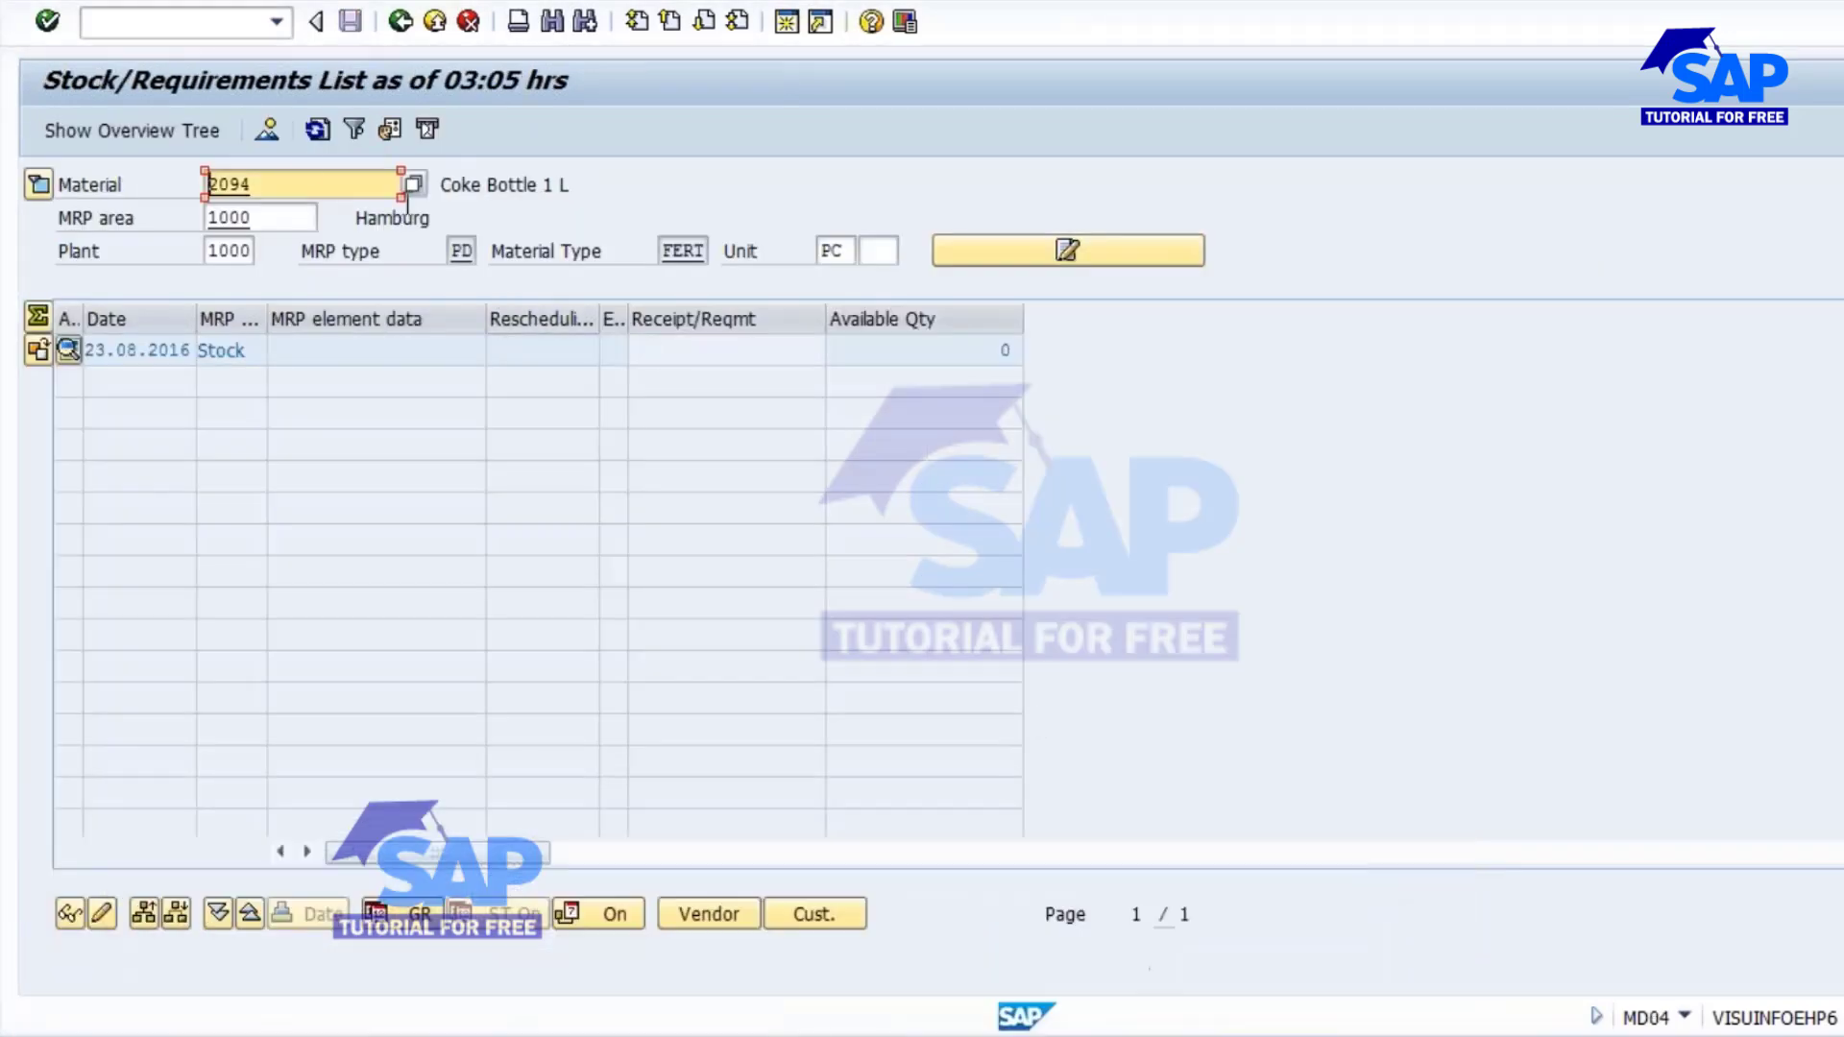
left_click(1004, 350)
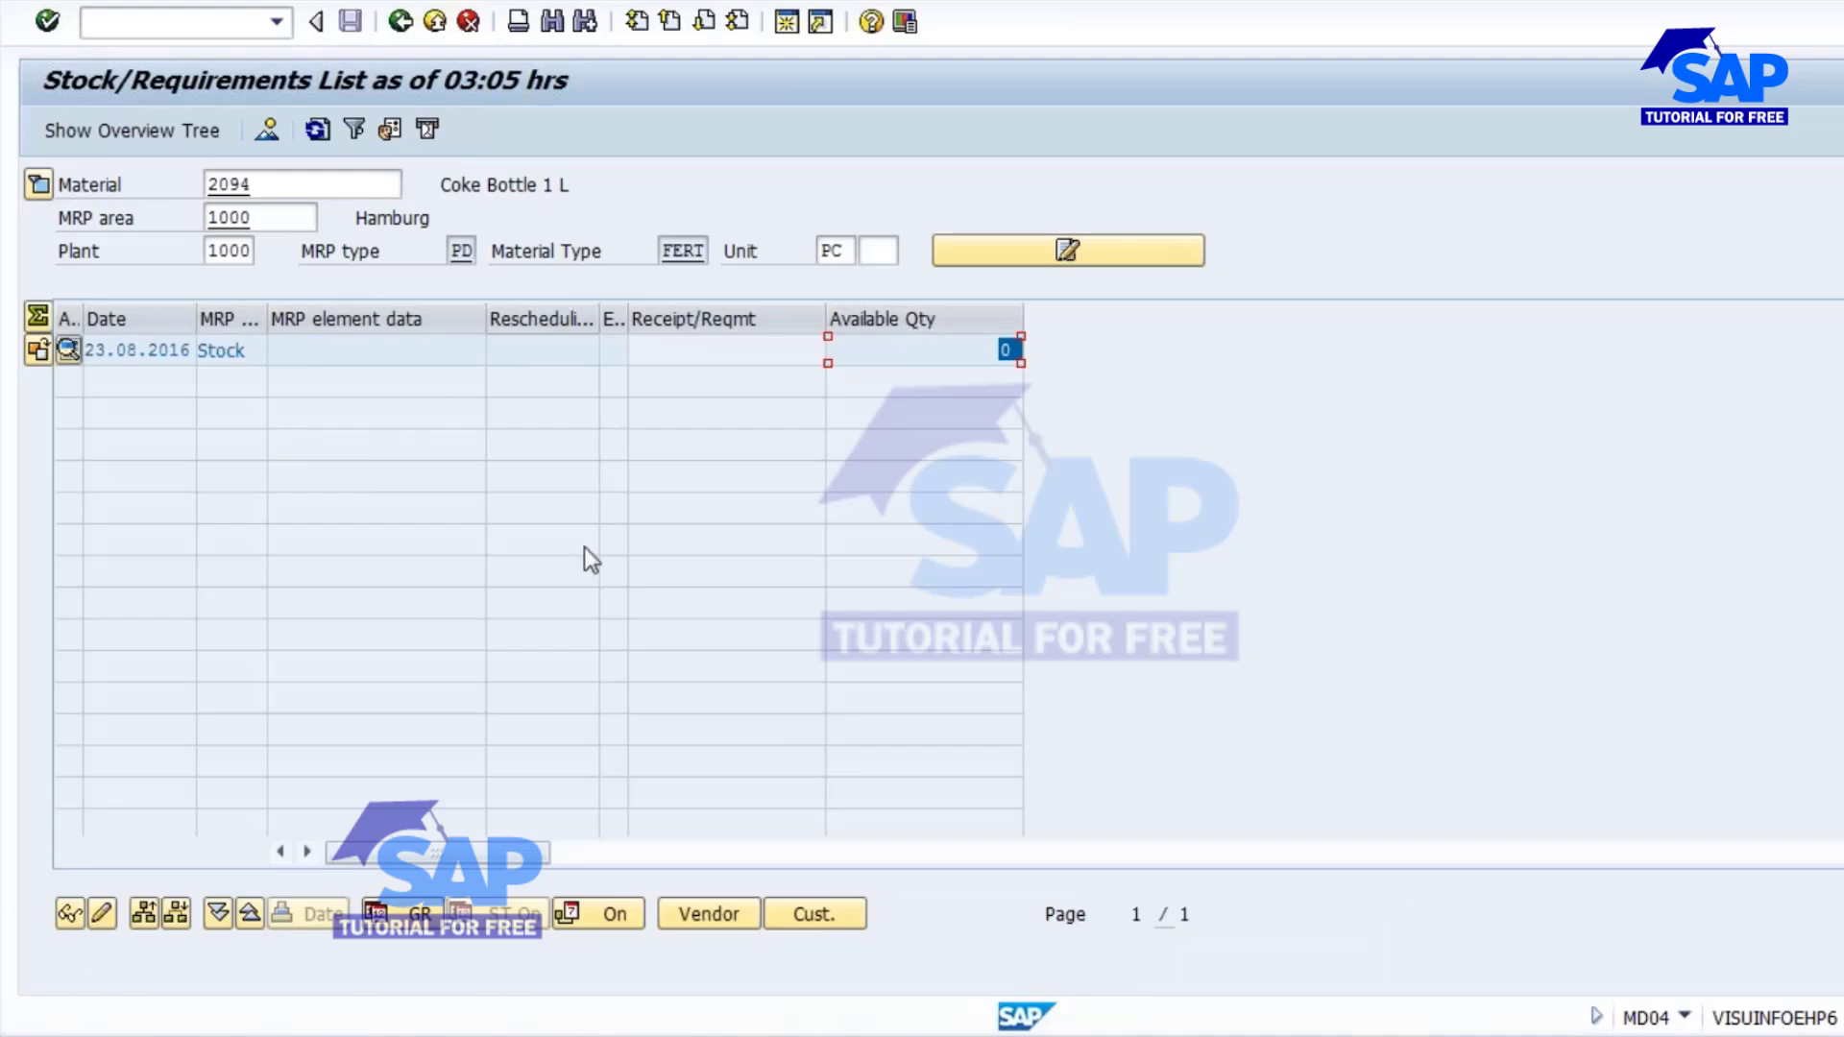
key("alt+Tab")
Enter a planned quantity of 100 for material 2094 in each month from 09.2016 to 02.2017.
left_click(365, 344)
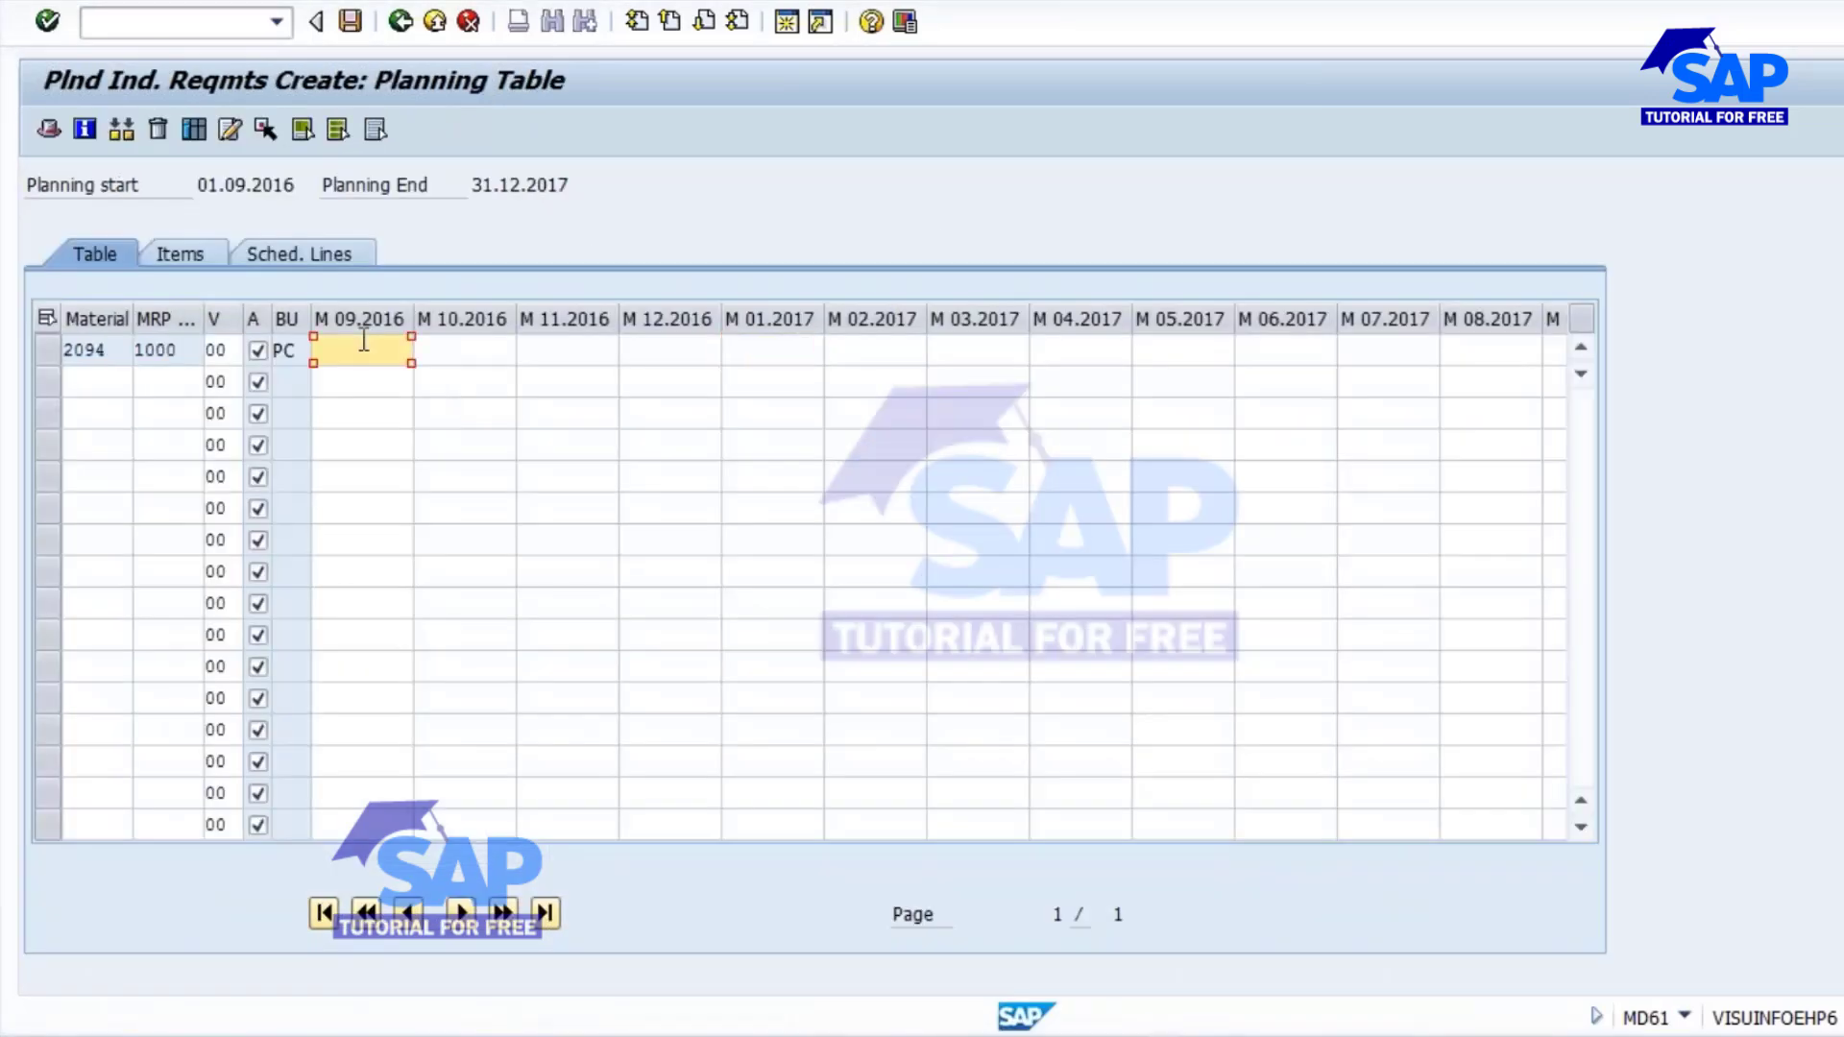
type("100")
key("Tab")
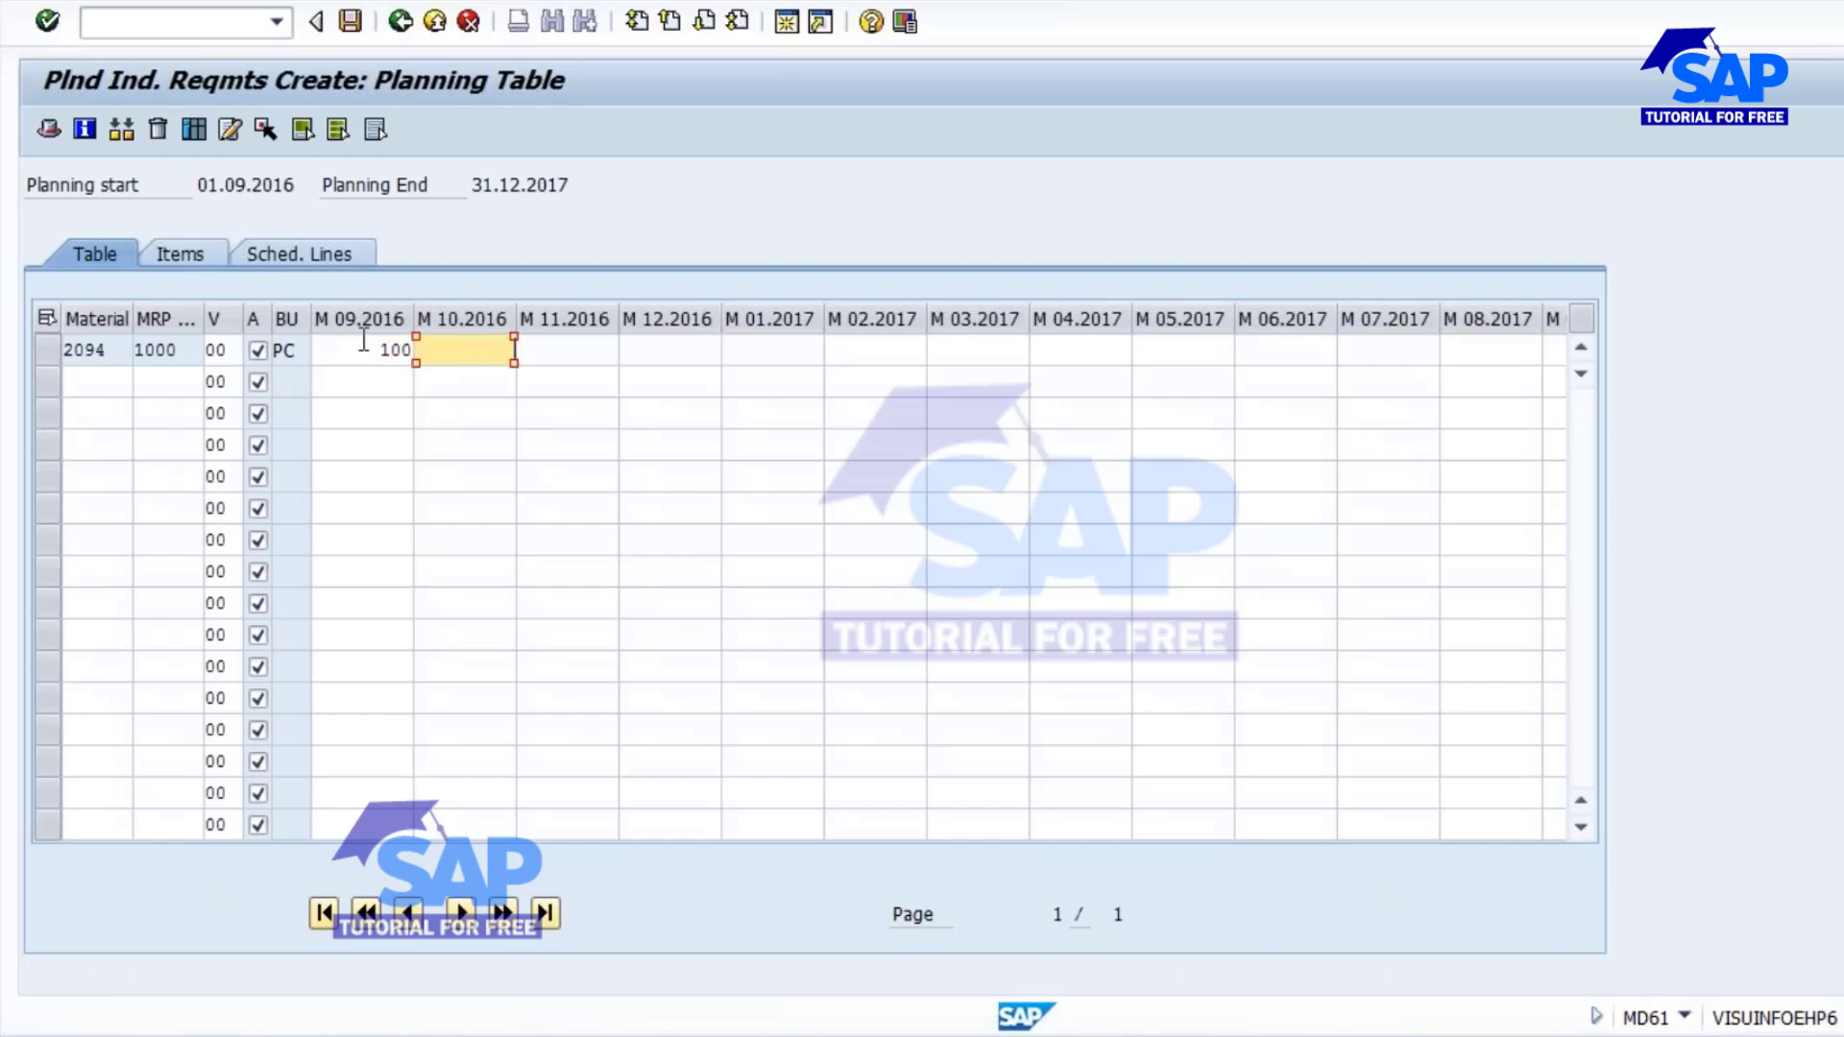
type("100")
key("Tab")
type("100")
key("Tab")
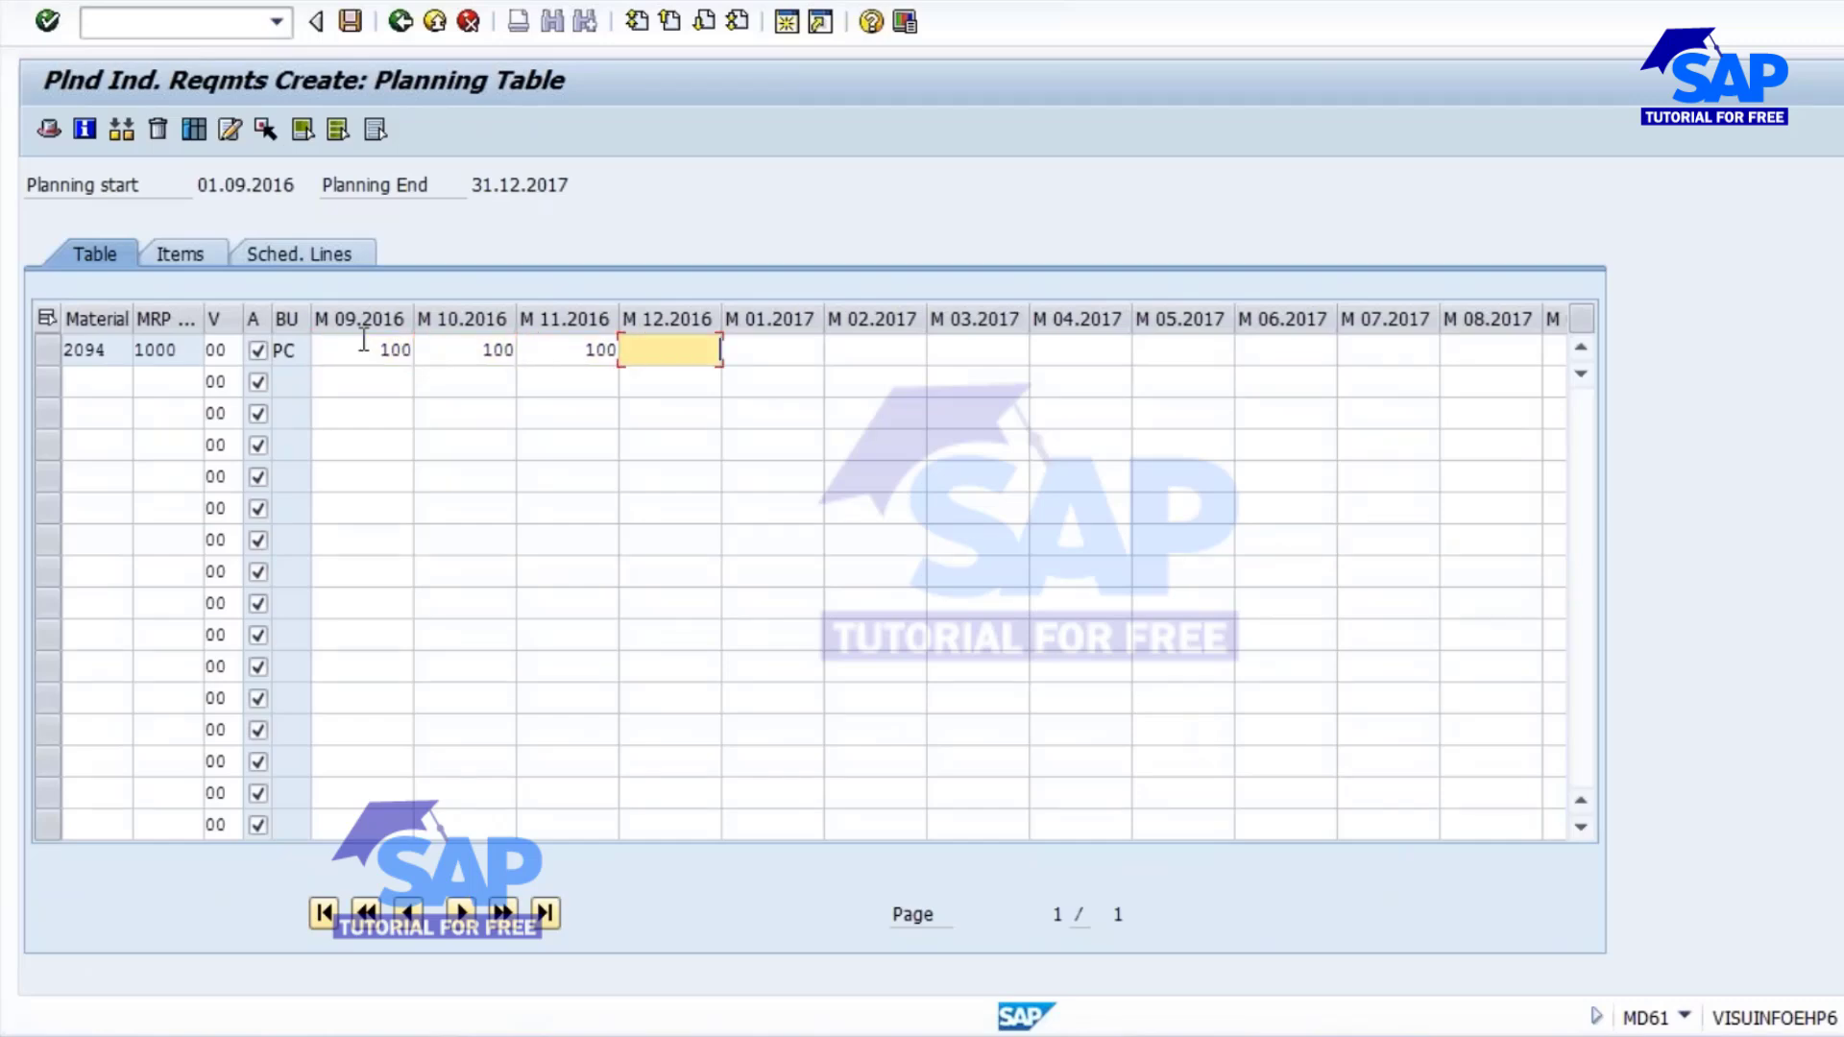
type("100")
key("Tab")
type("100")
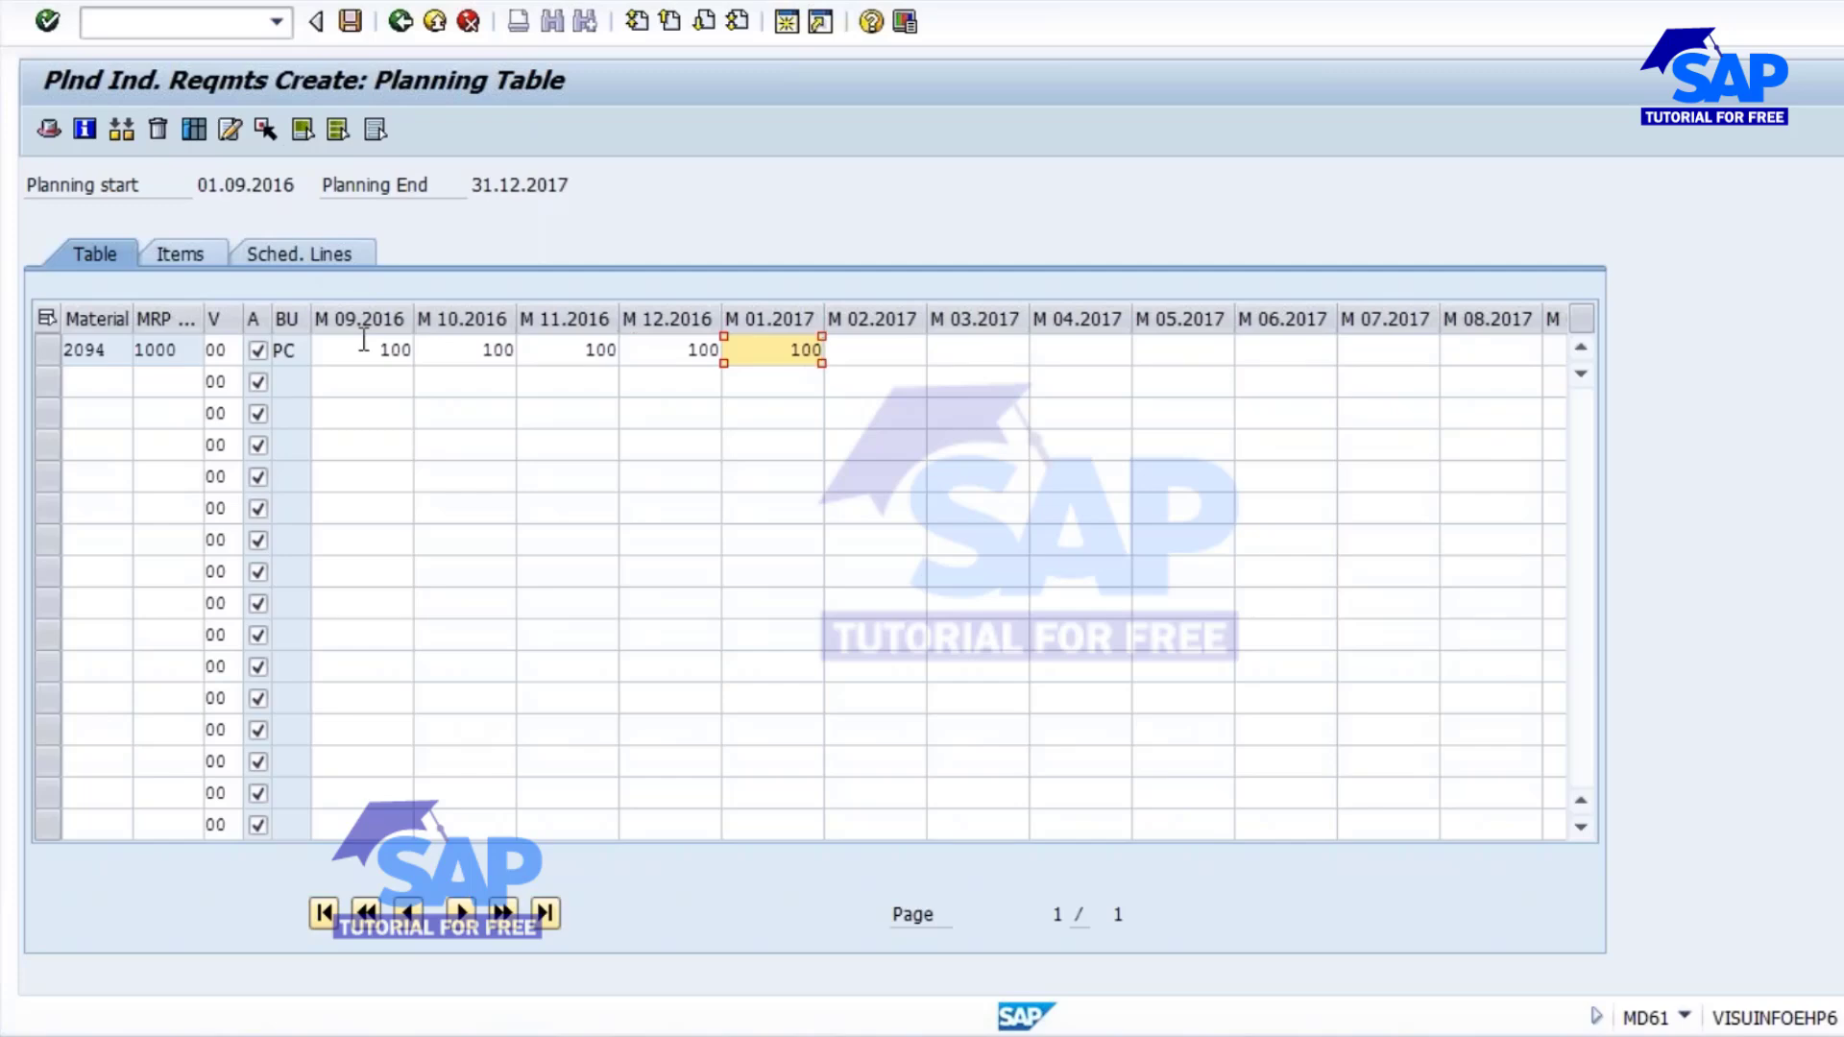
key("Tab")
type("100")
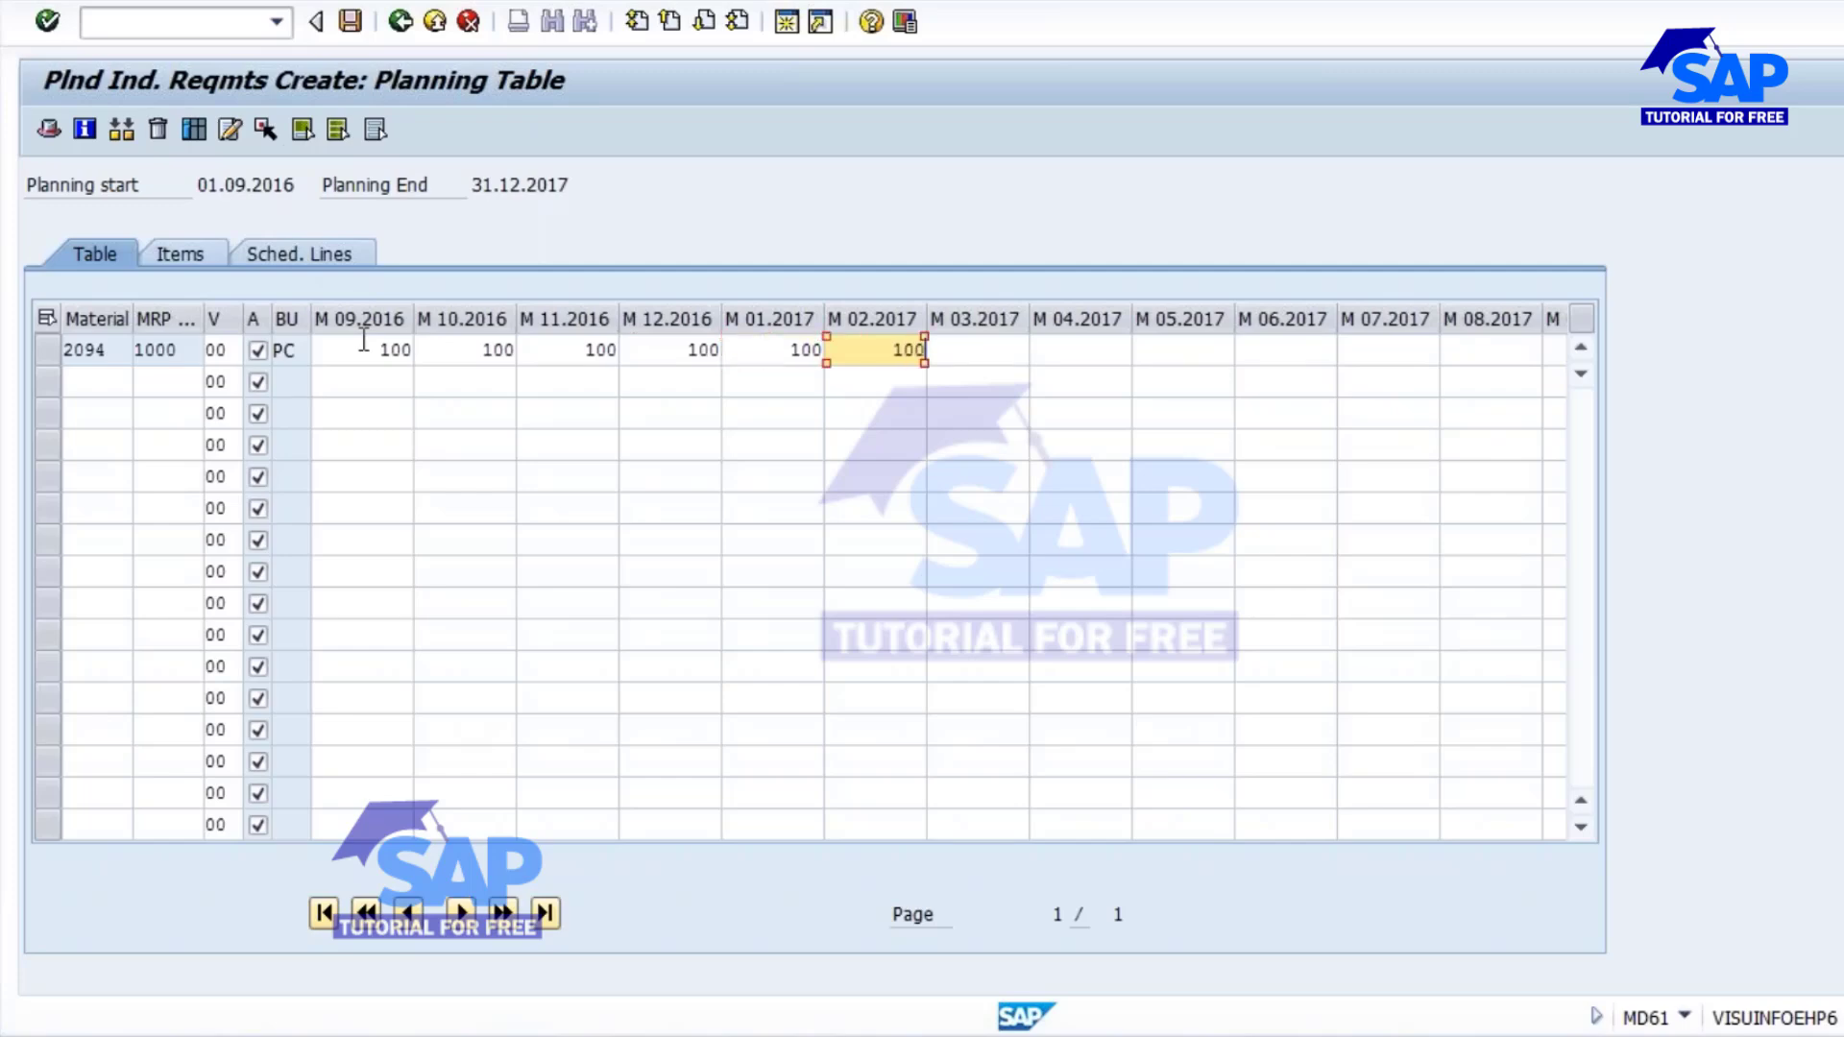
Review the monthly quantities of material 2094 and save the planned independent requirements.
left_click(377, 352)
left_click(480, 351)
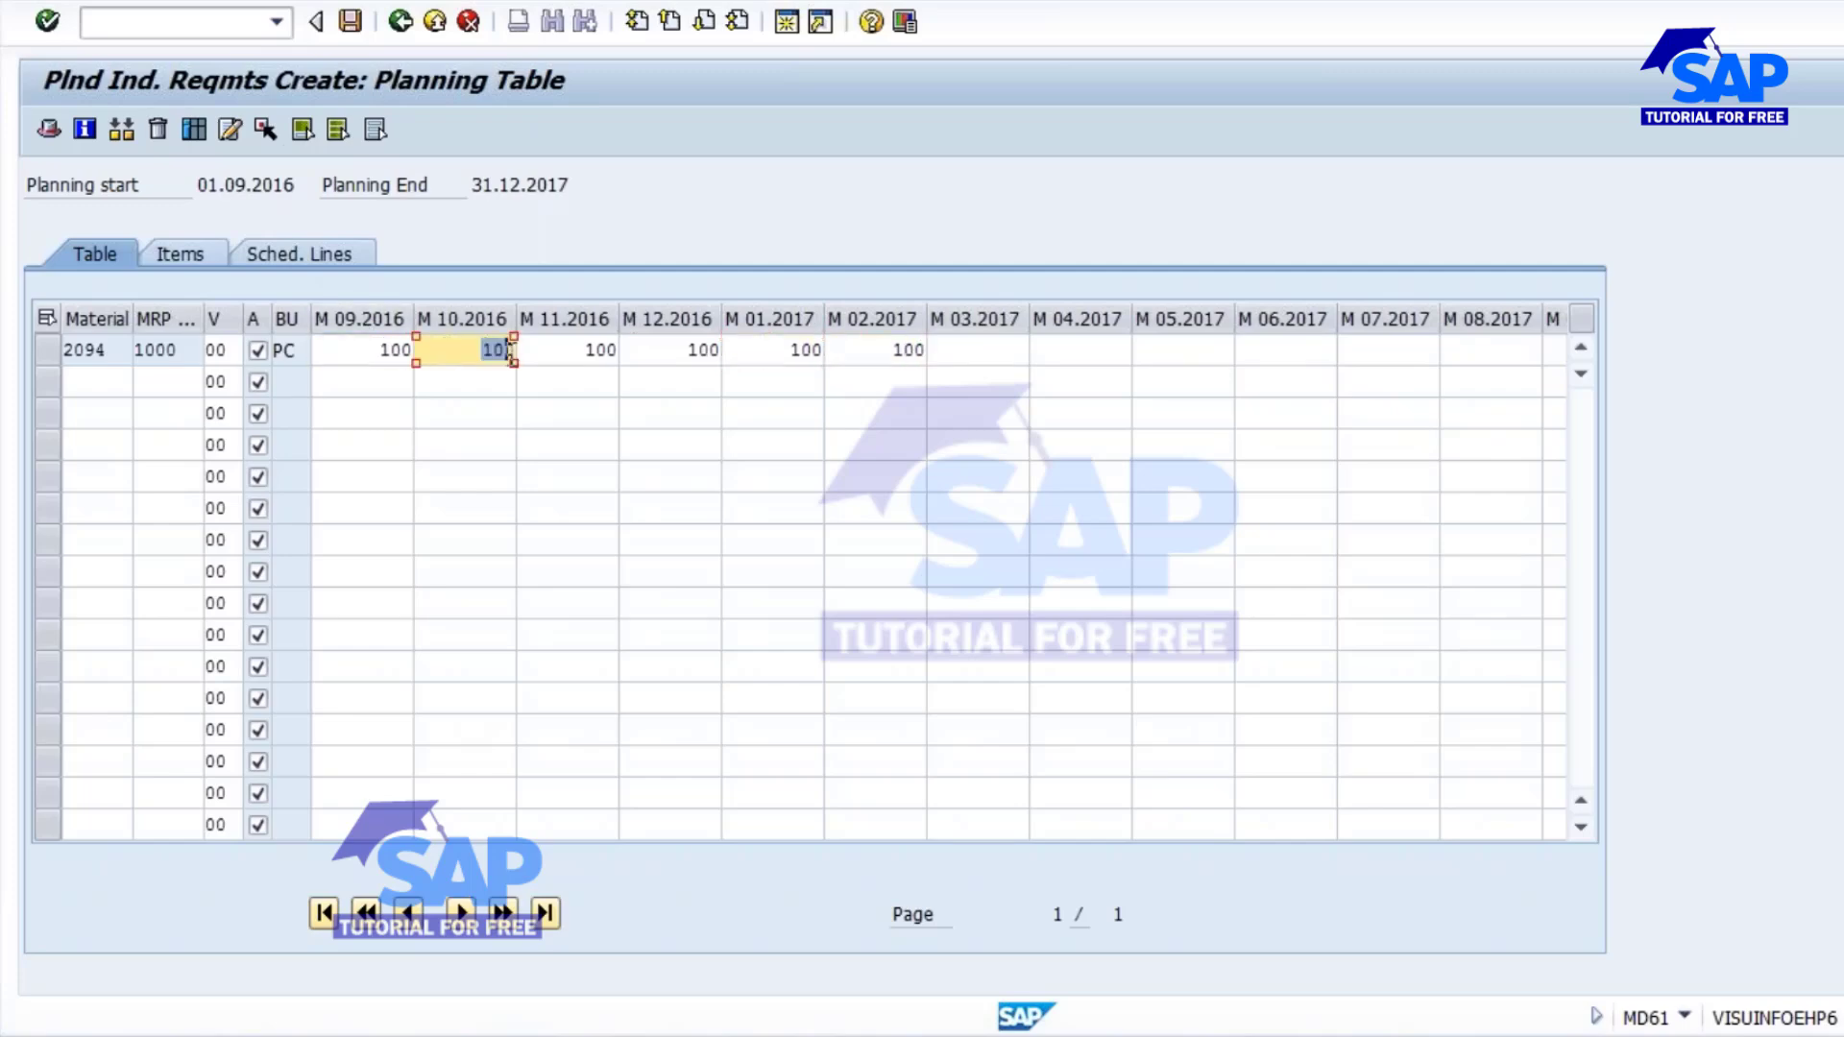
left_click(538, 354)
left_click_drag(564, 354, 674, 353)
key("Tab")
key("Tab")
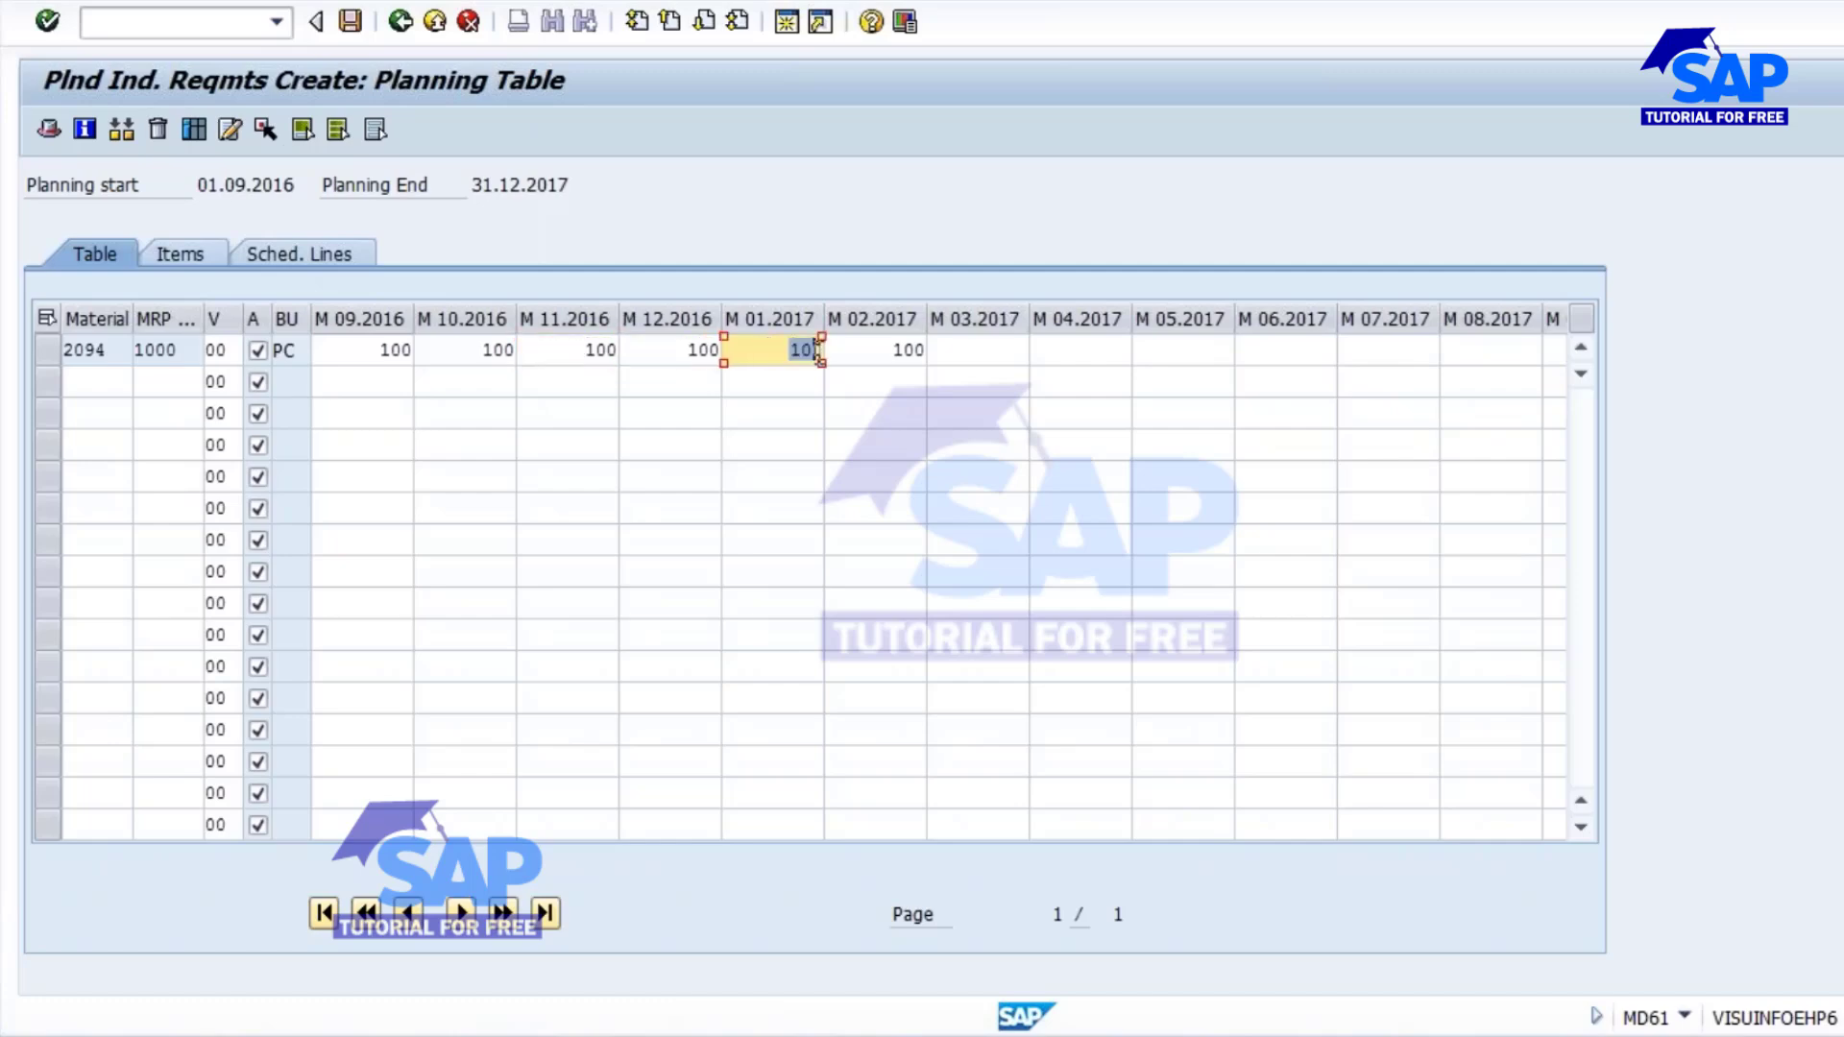
key("Tab")
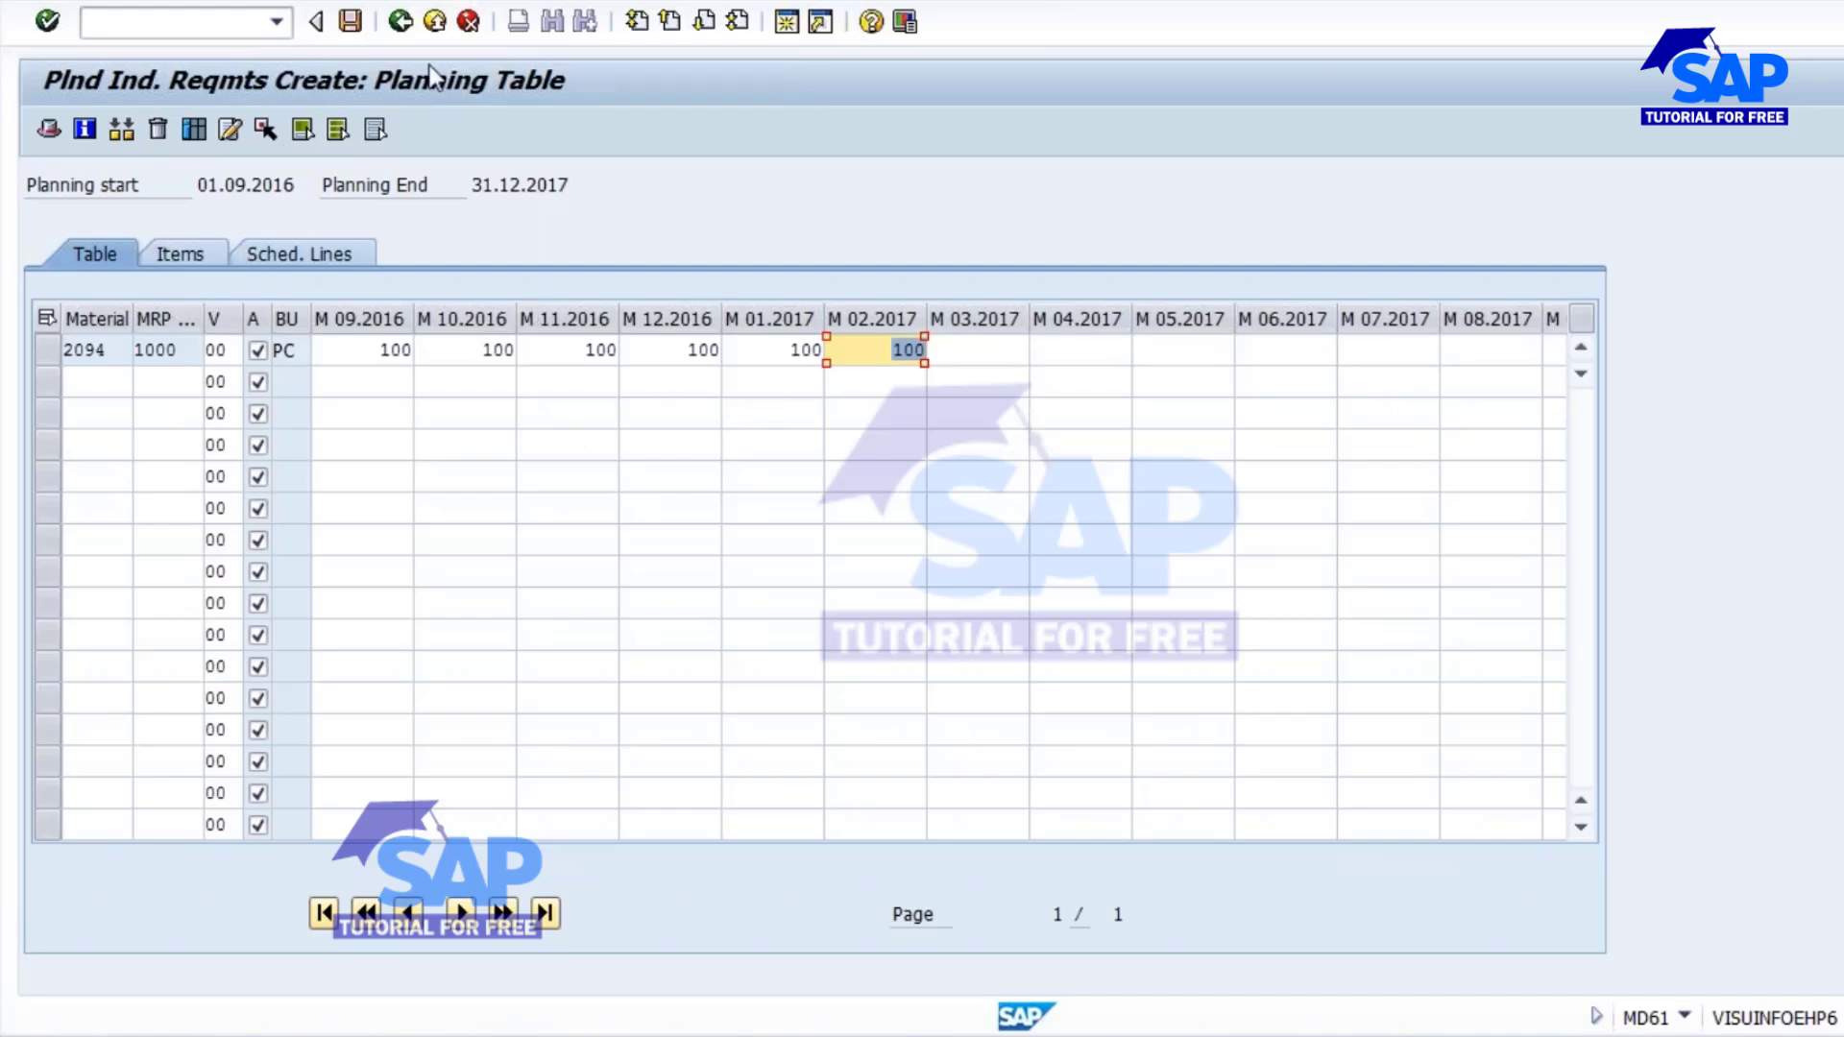
left_click(352, 21)
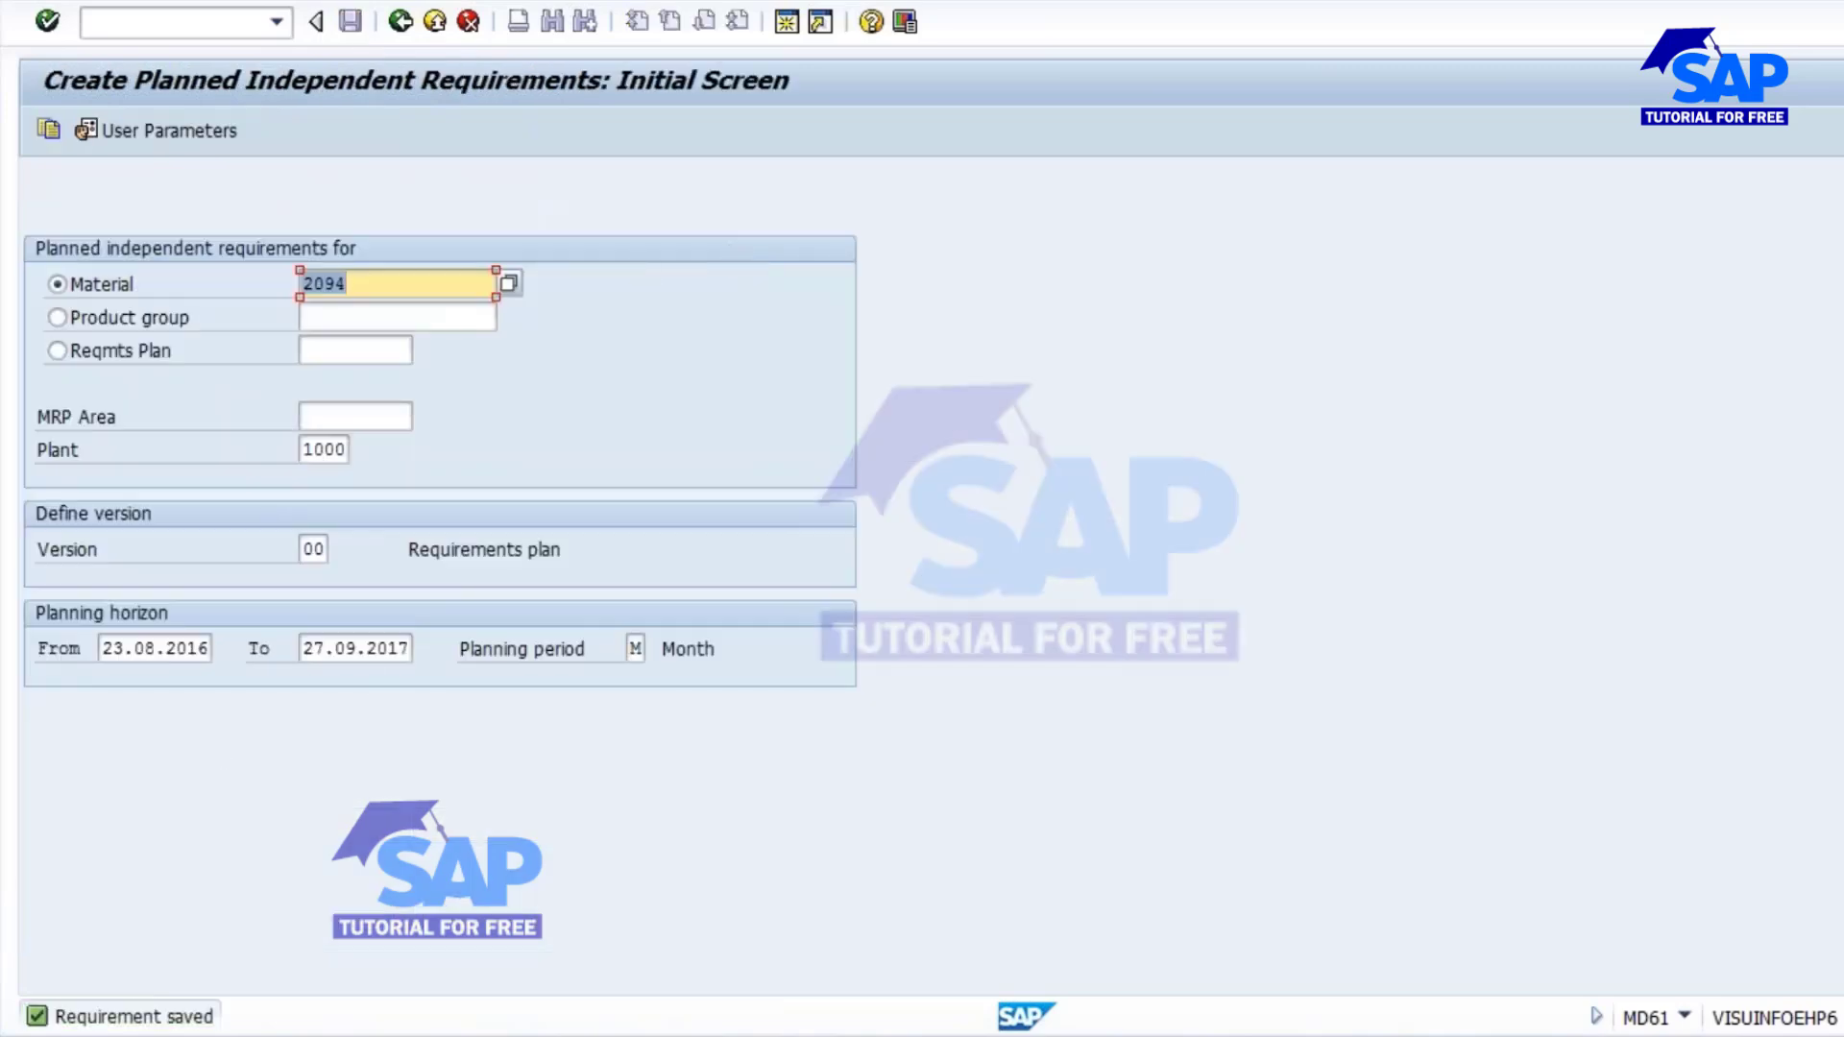
Refresh the stock/requirements list (MD04) of material 2094 and examine the MRP element data of its independent requirements.
left_click(919, 896)
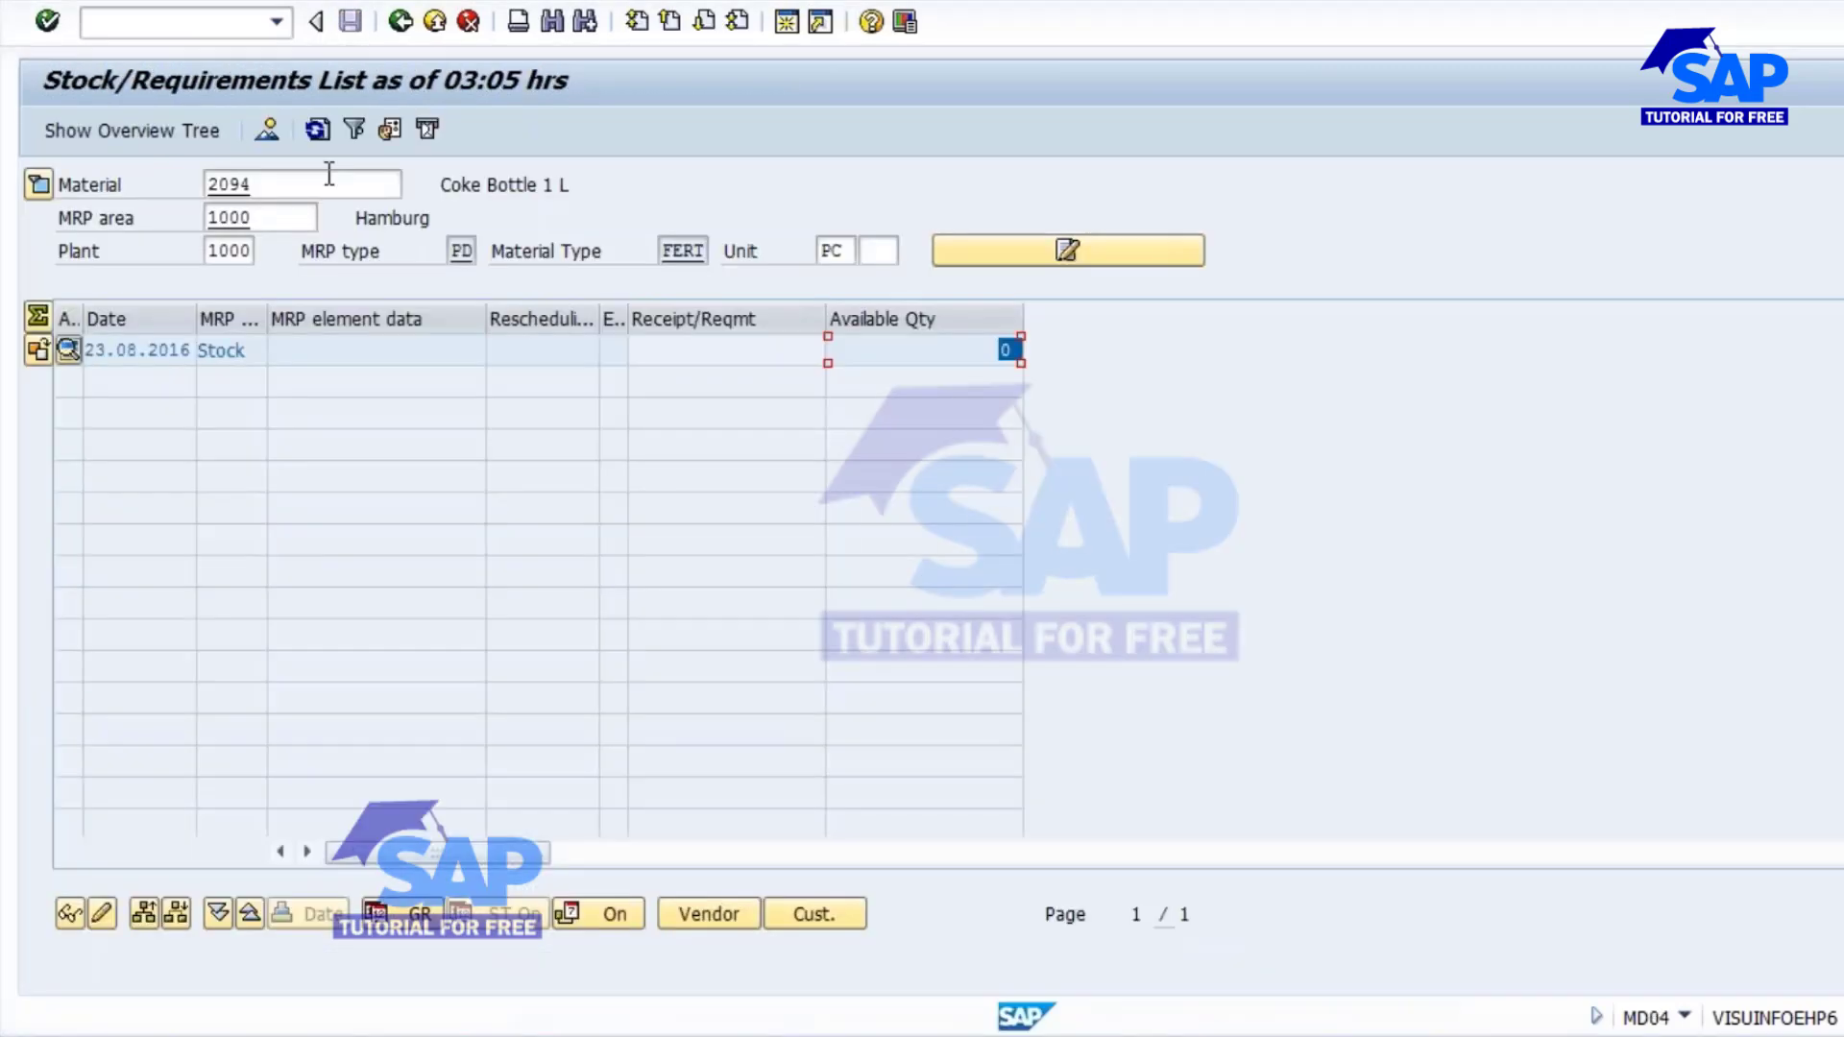
left_click(318, 131)
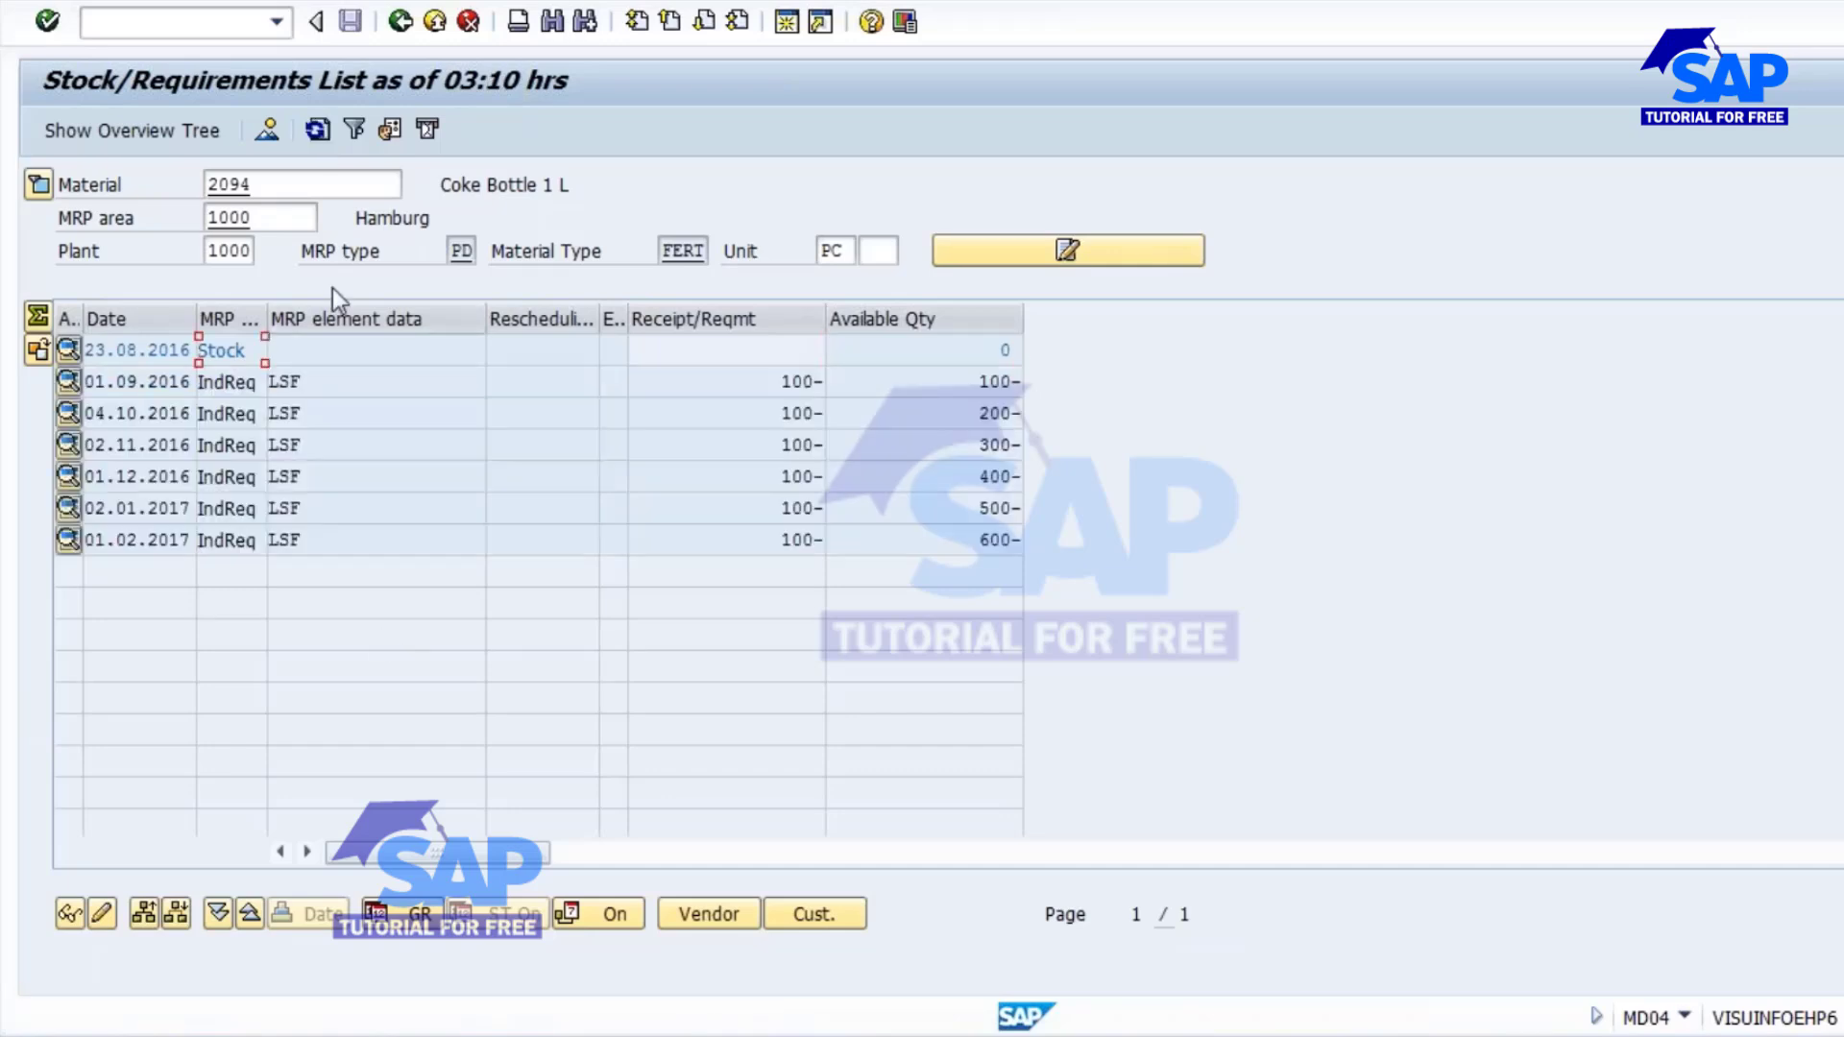
left_click(293, 382)
left_click(288, 413)
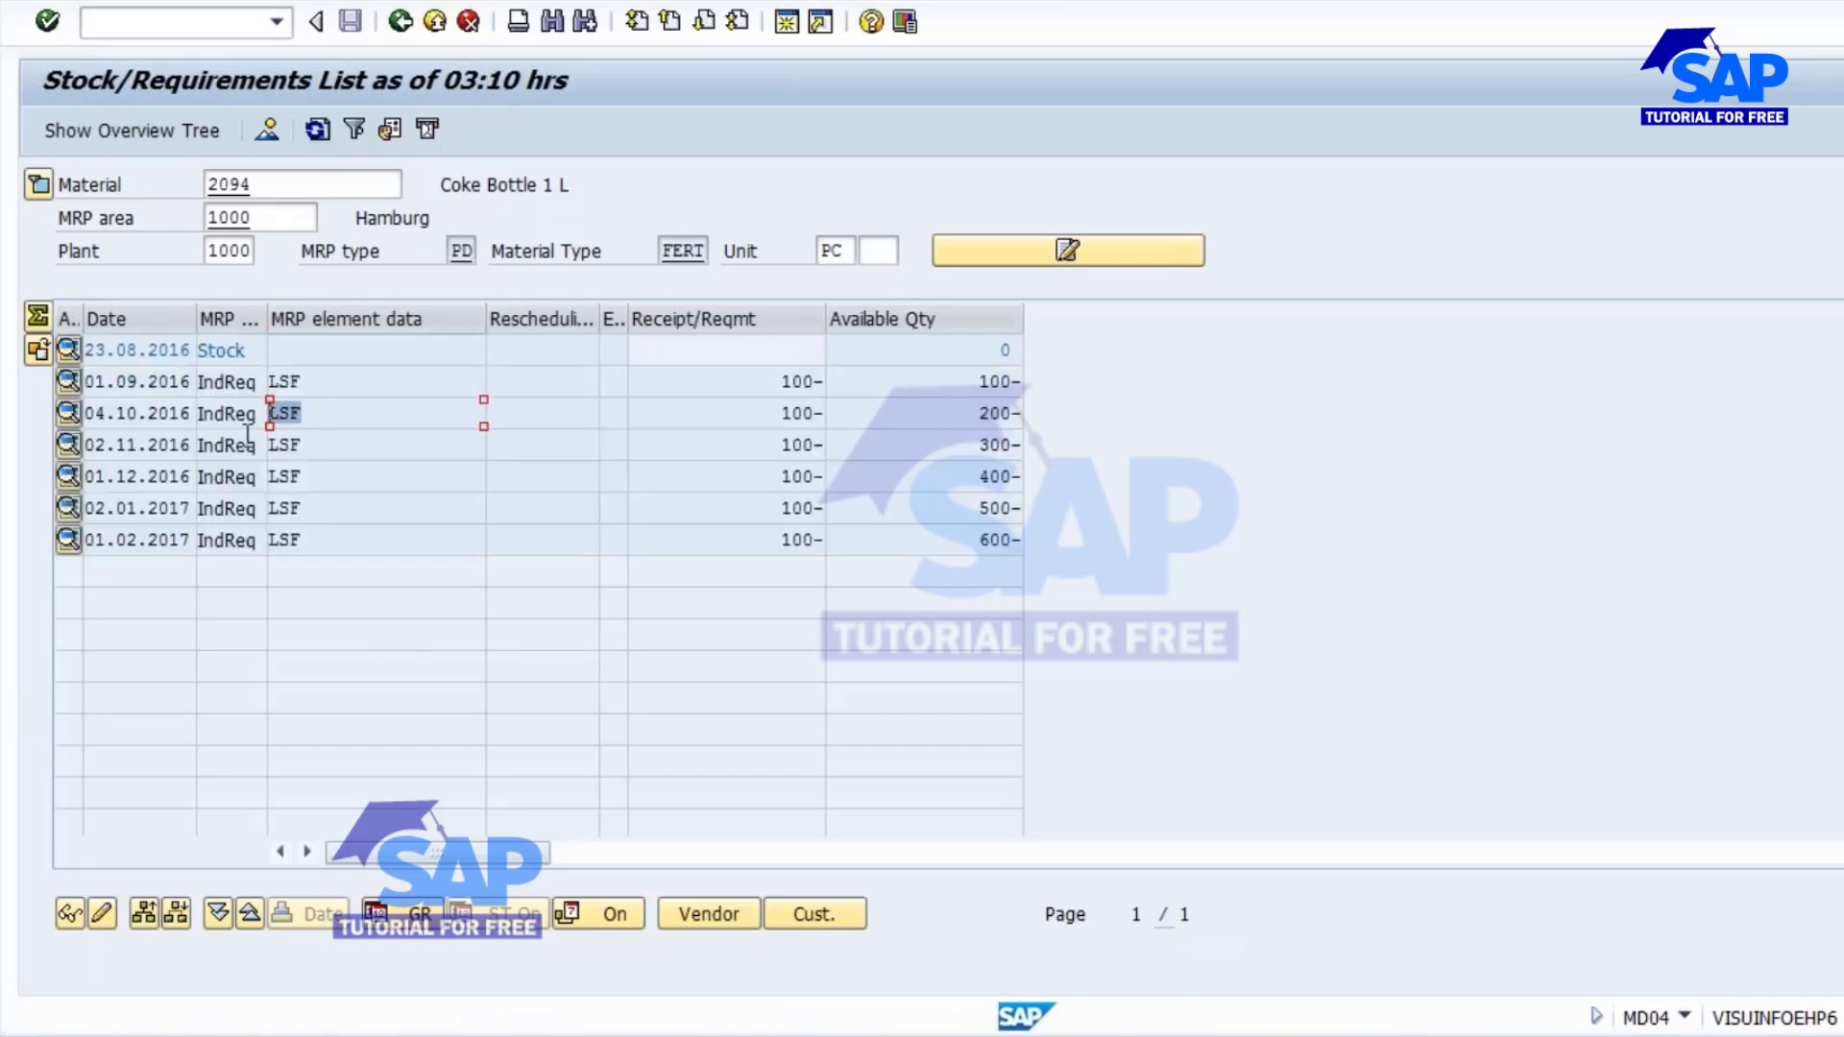
Examine the MRP element data of the independent requirements and check the strategy group in the header details of material 2094.
left_click(303, 444)
left_click(378, 476)
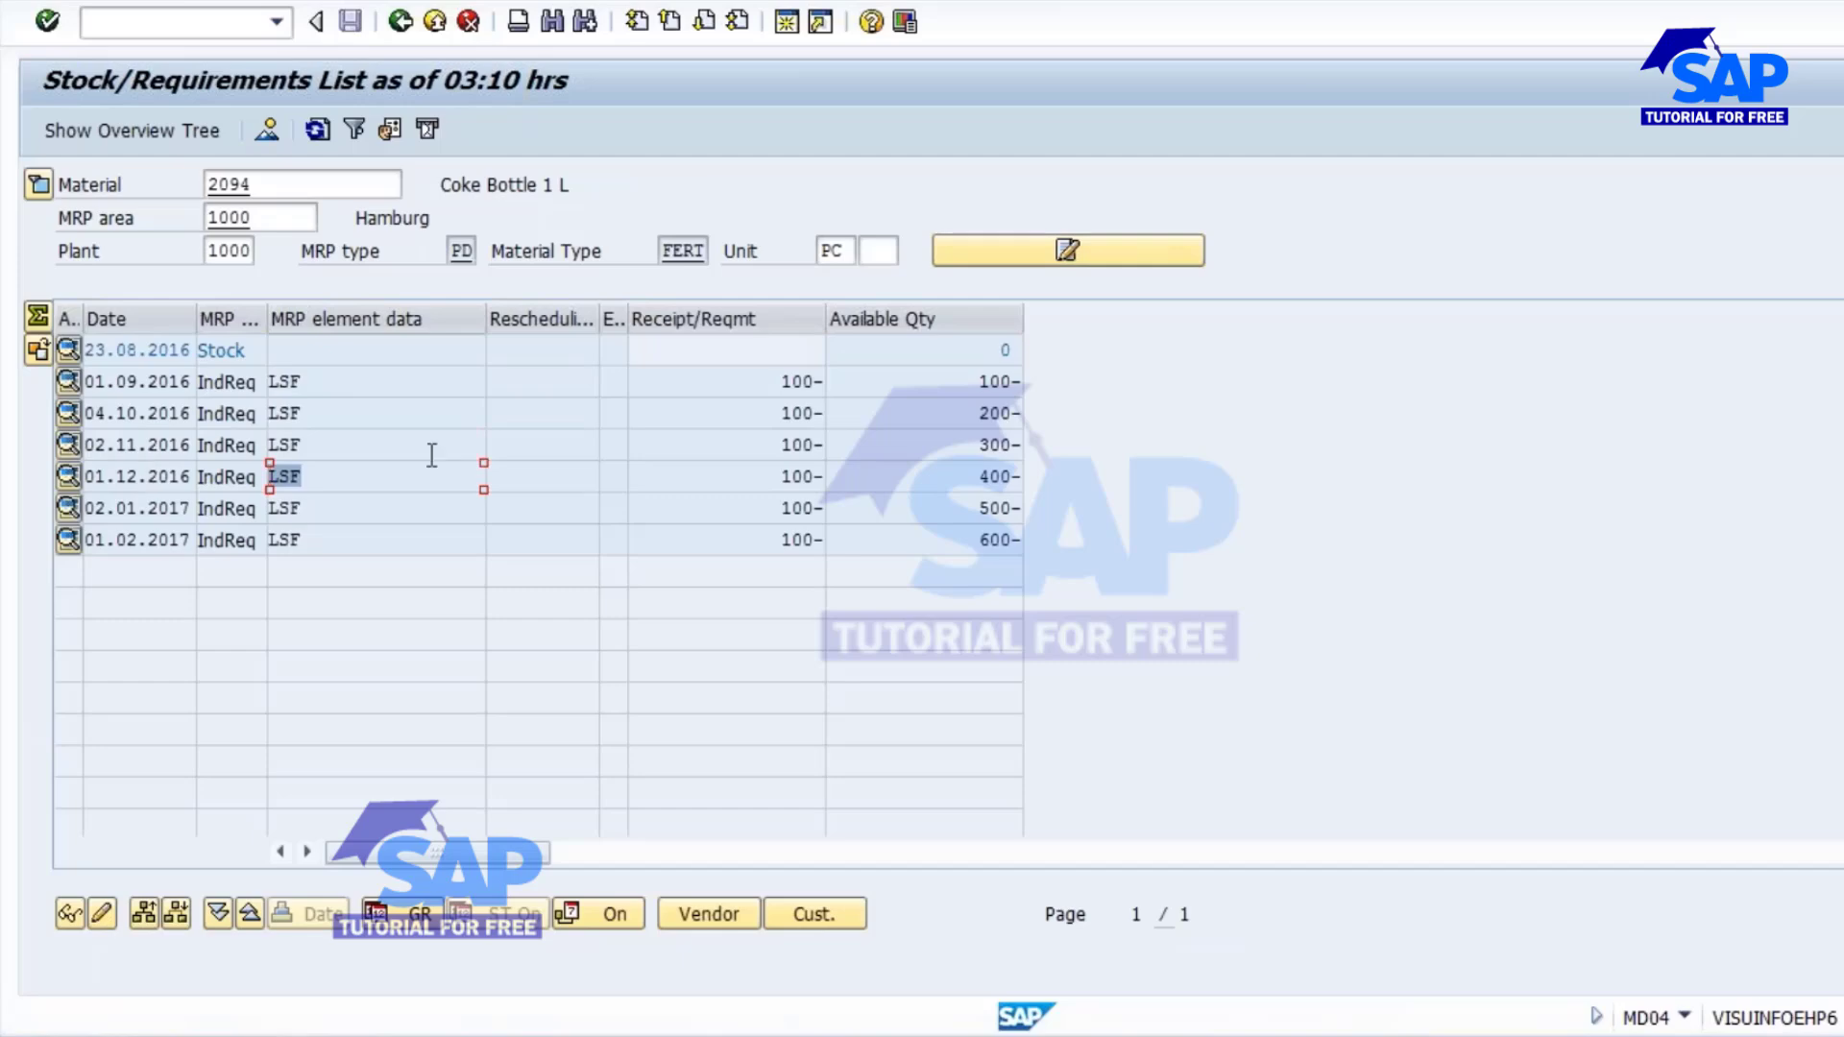
left_click(309, 383)
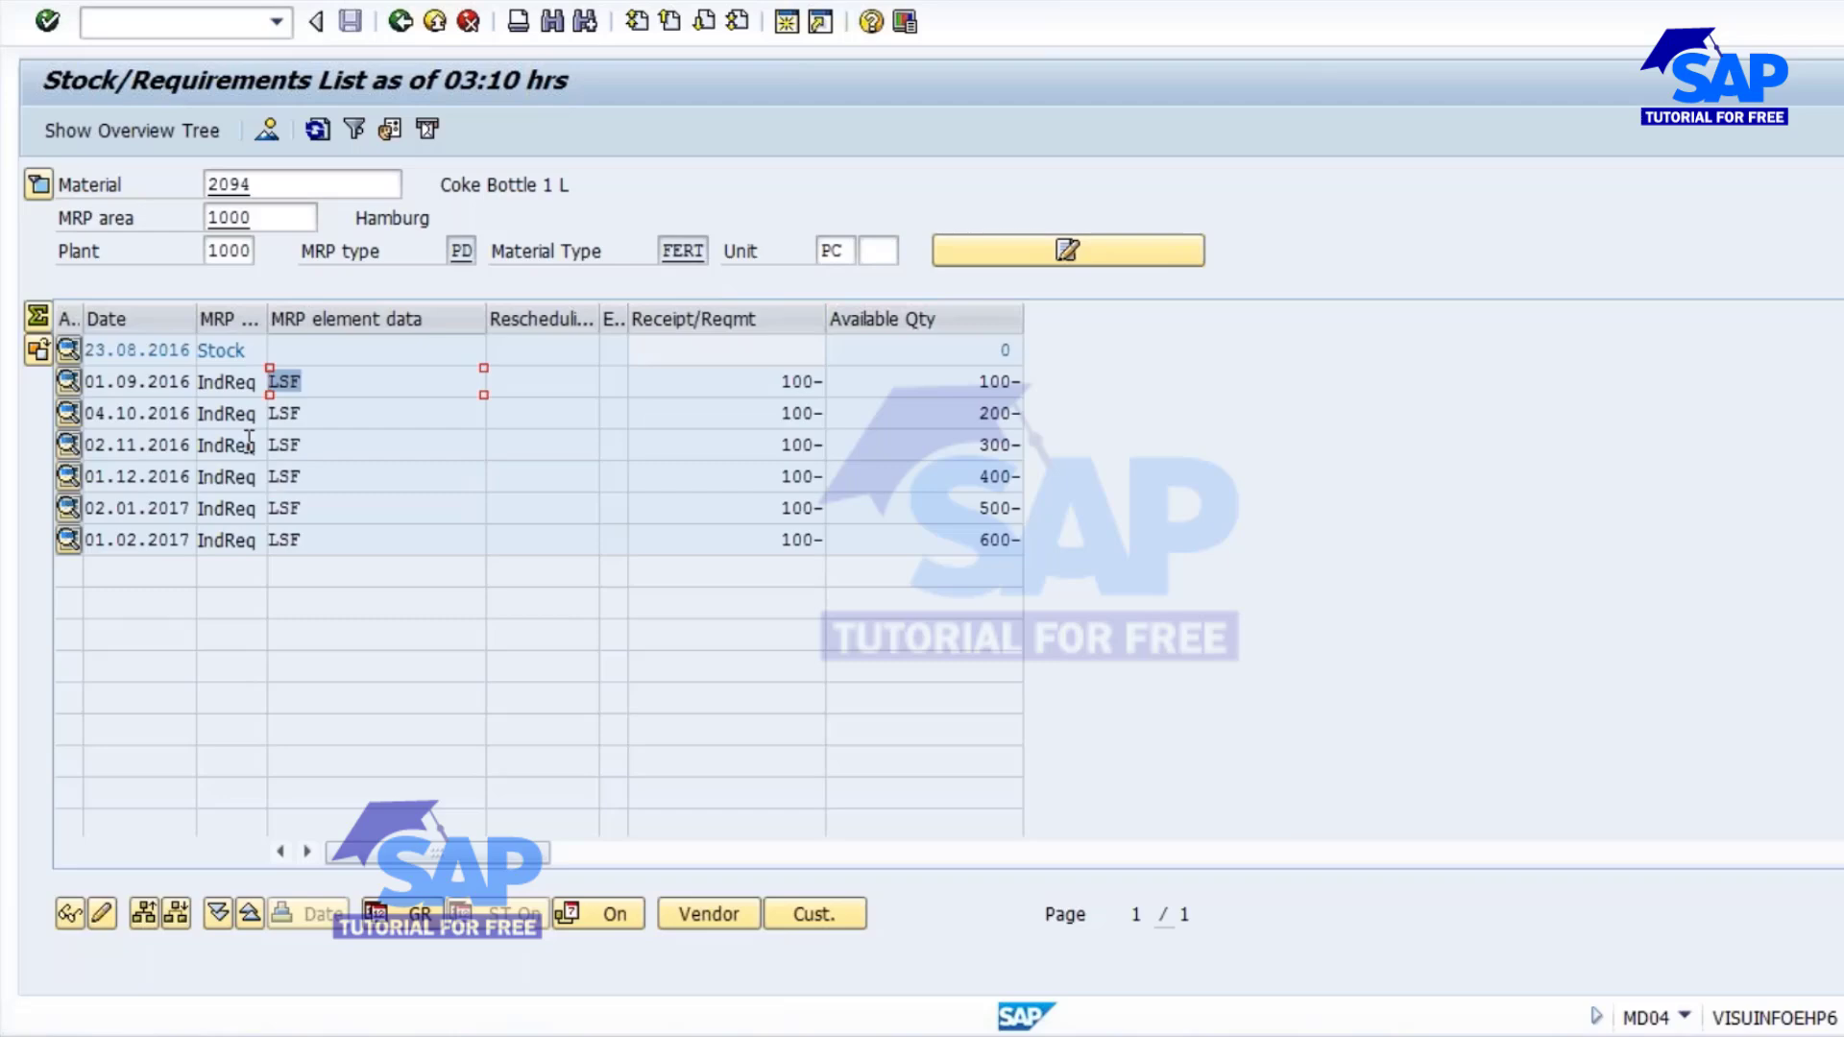
left_click(37, 186)
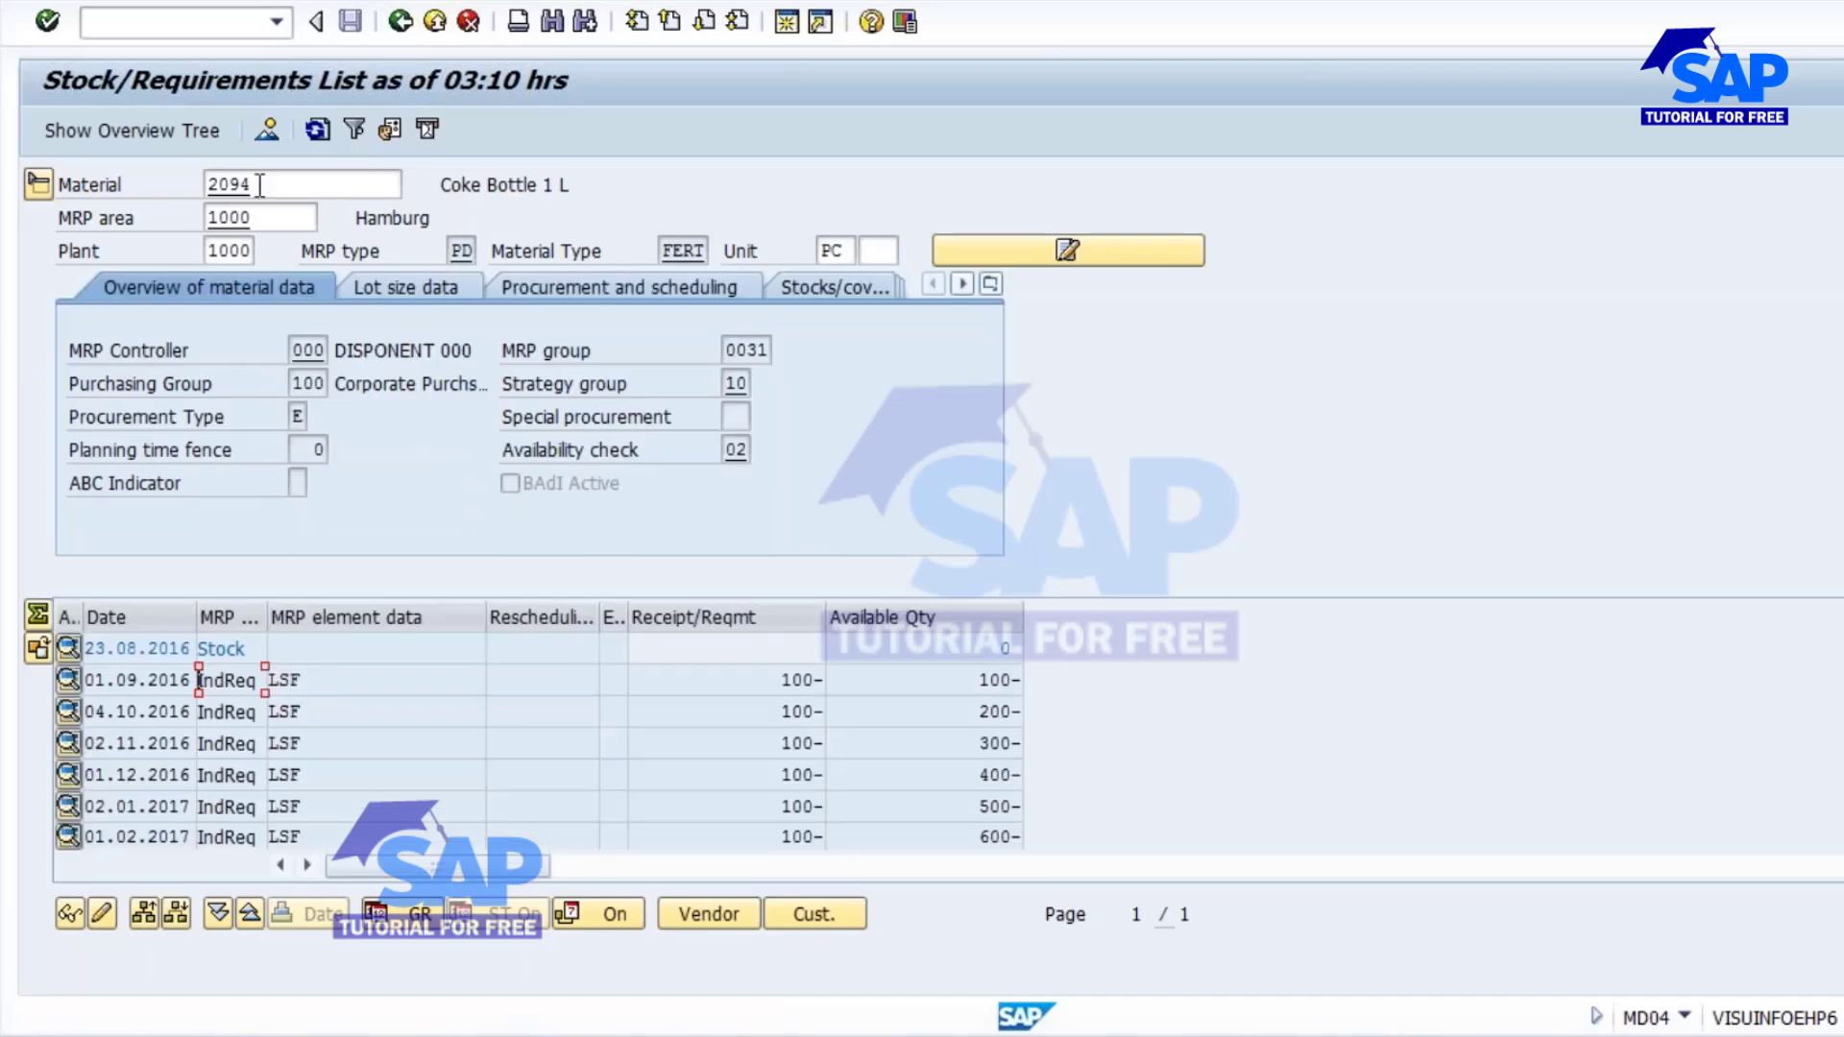
left_click_drag(260, 184, 206, 185)
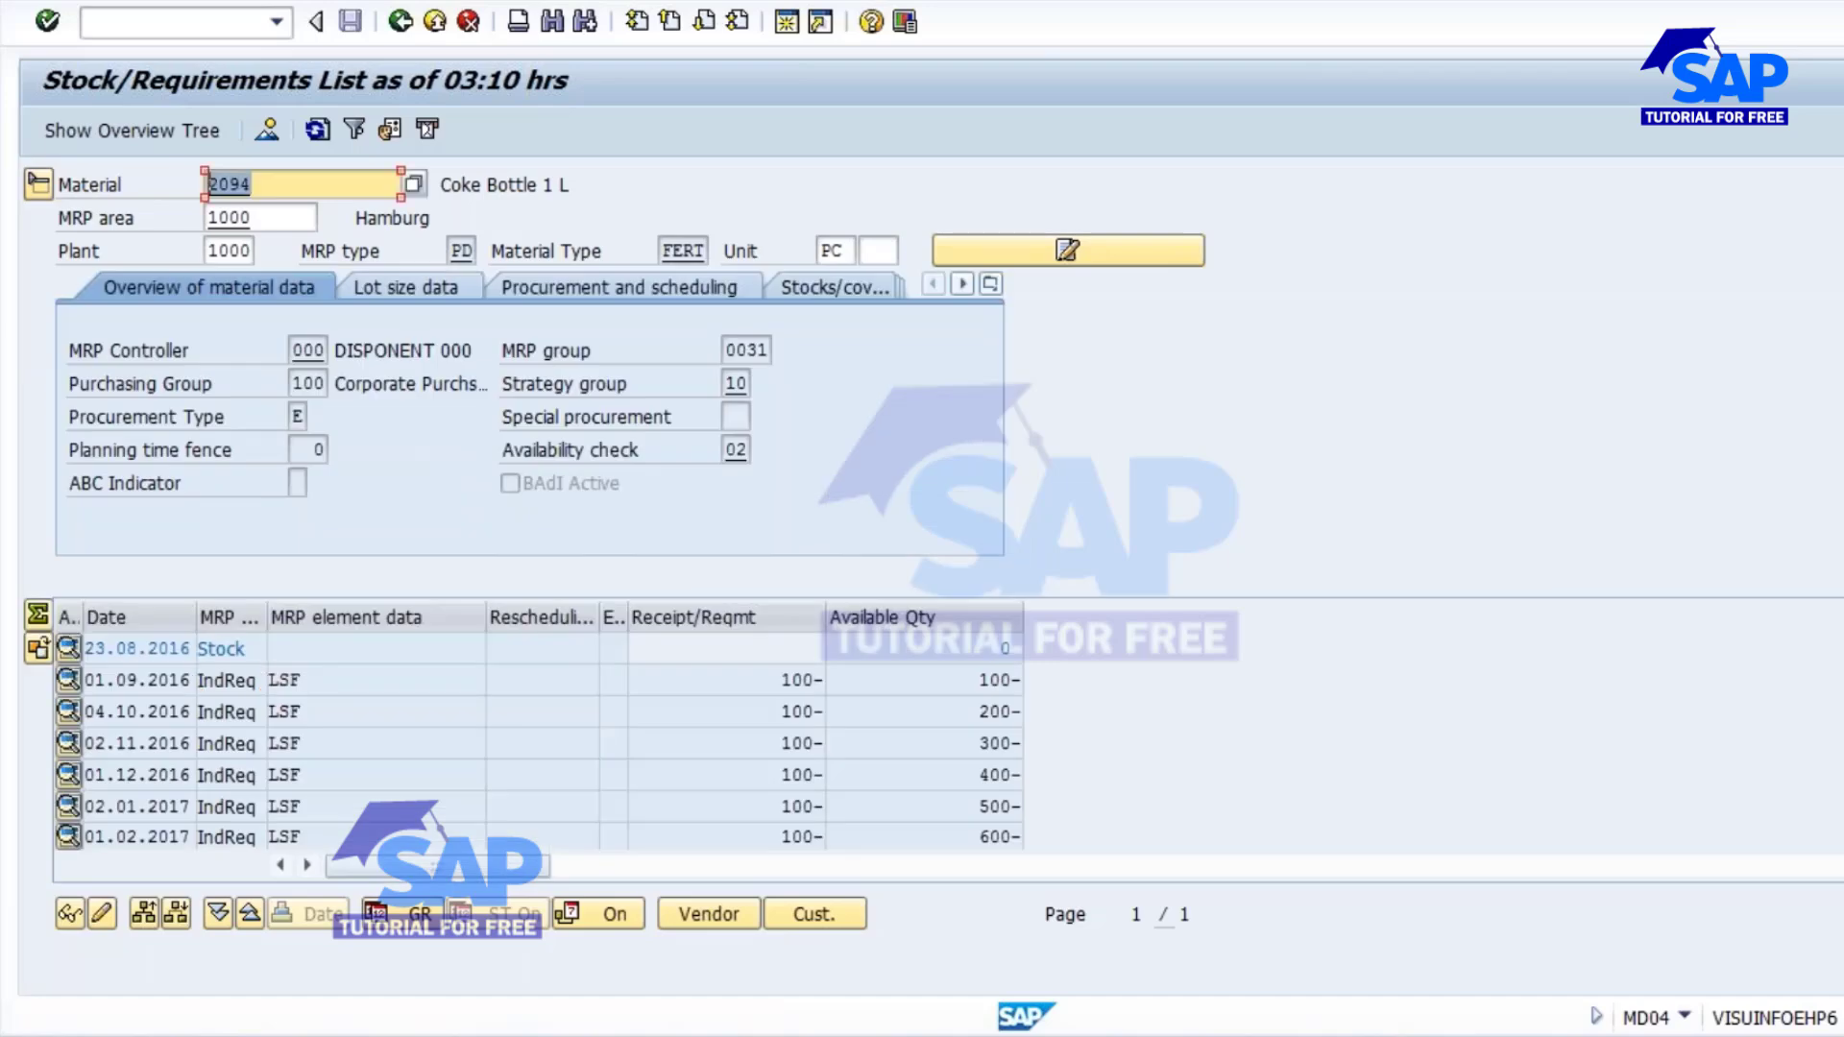
left_click_drag(726, 389, 791, 387)
left_click(739, 389)
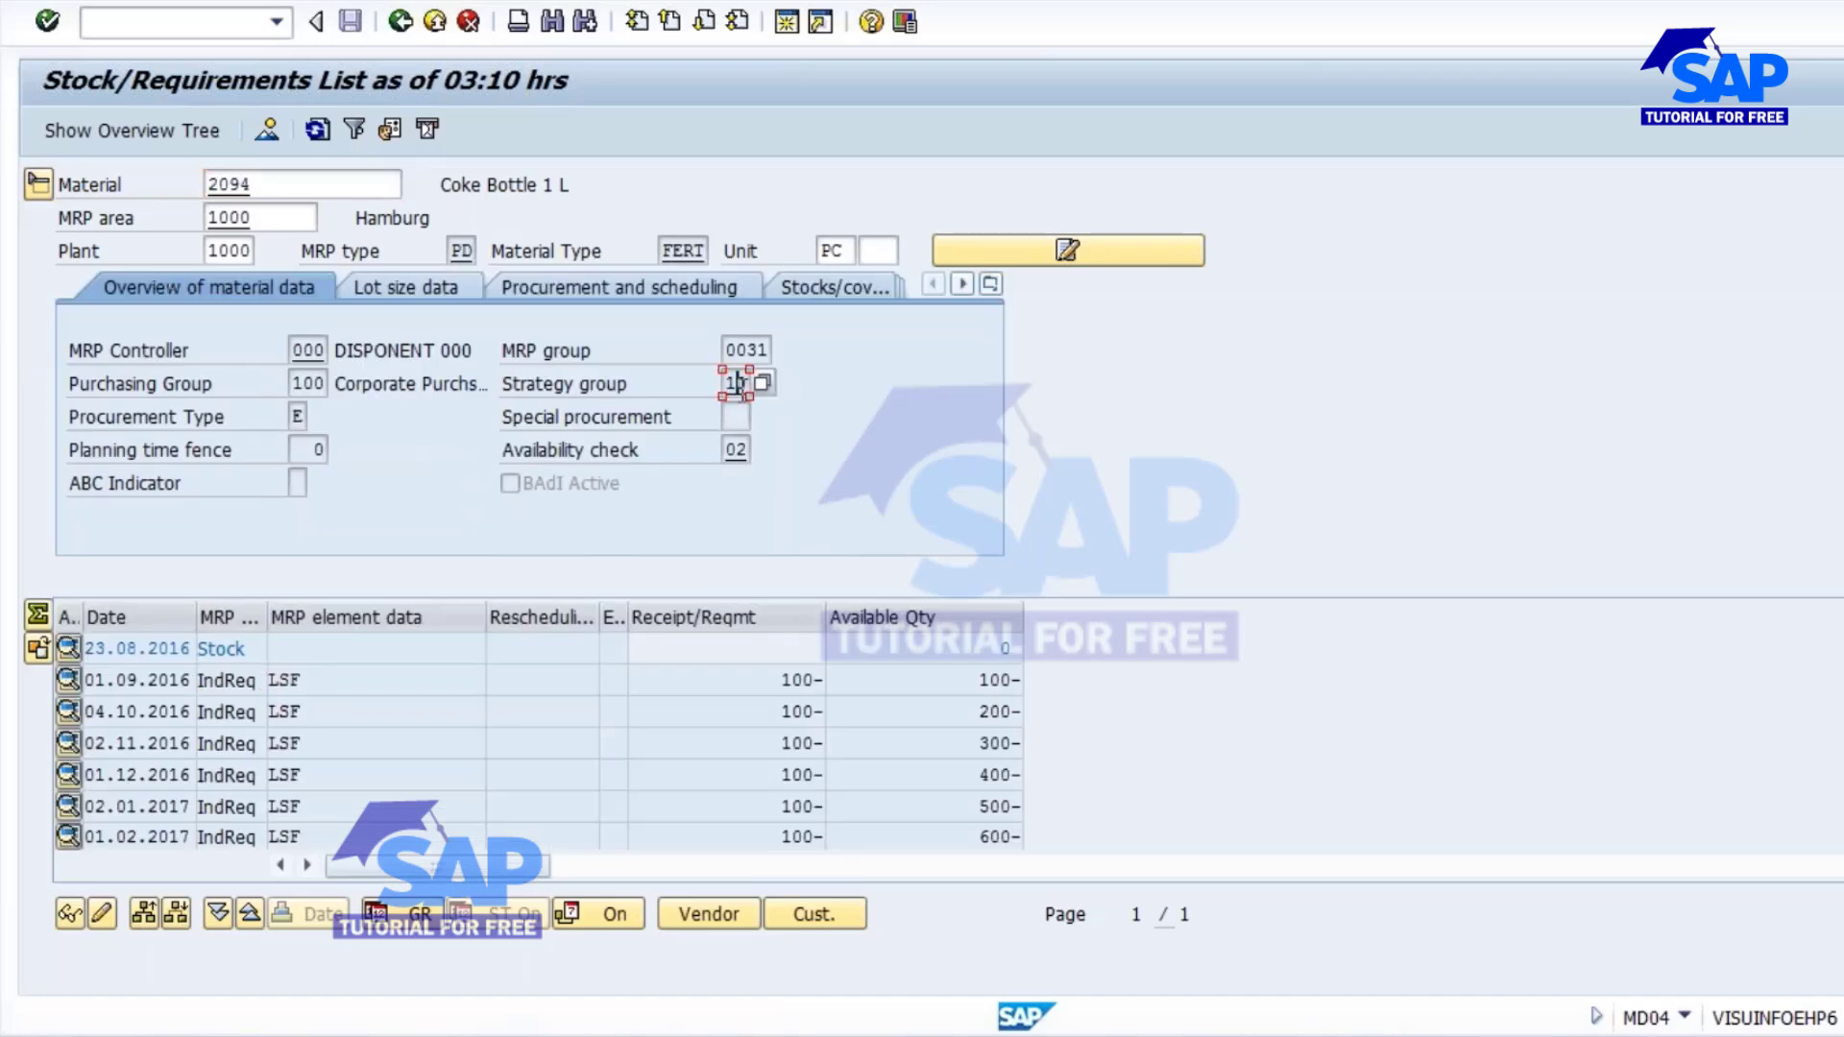
Switch to the planned independent requirements session and open Customizing there with transaction SPRO.
left_click(788, 1036)
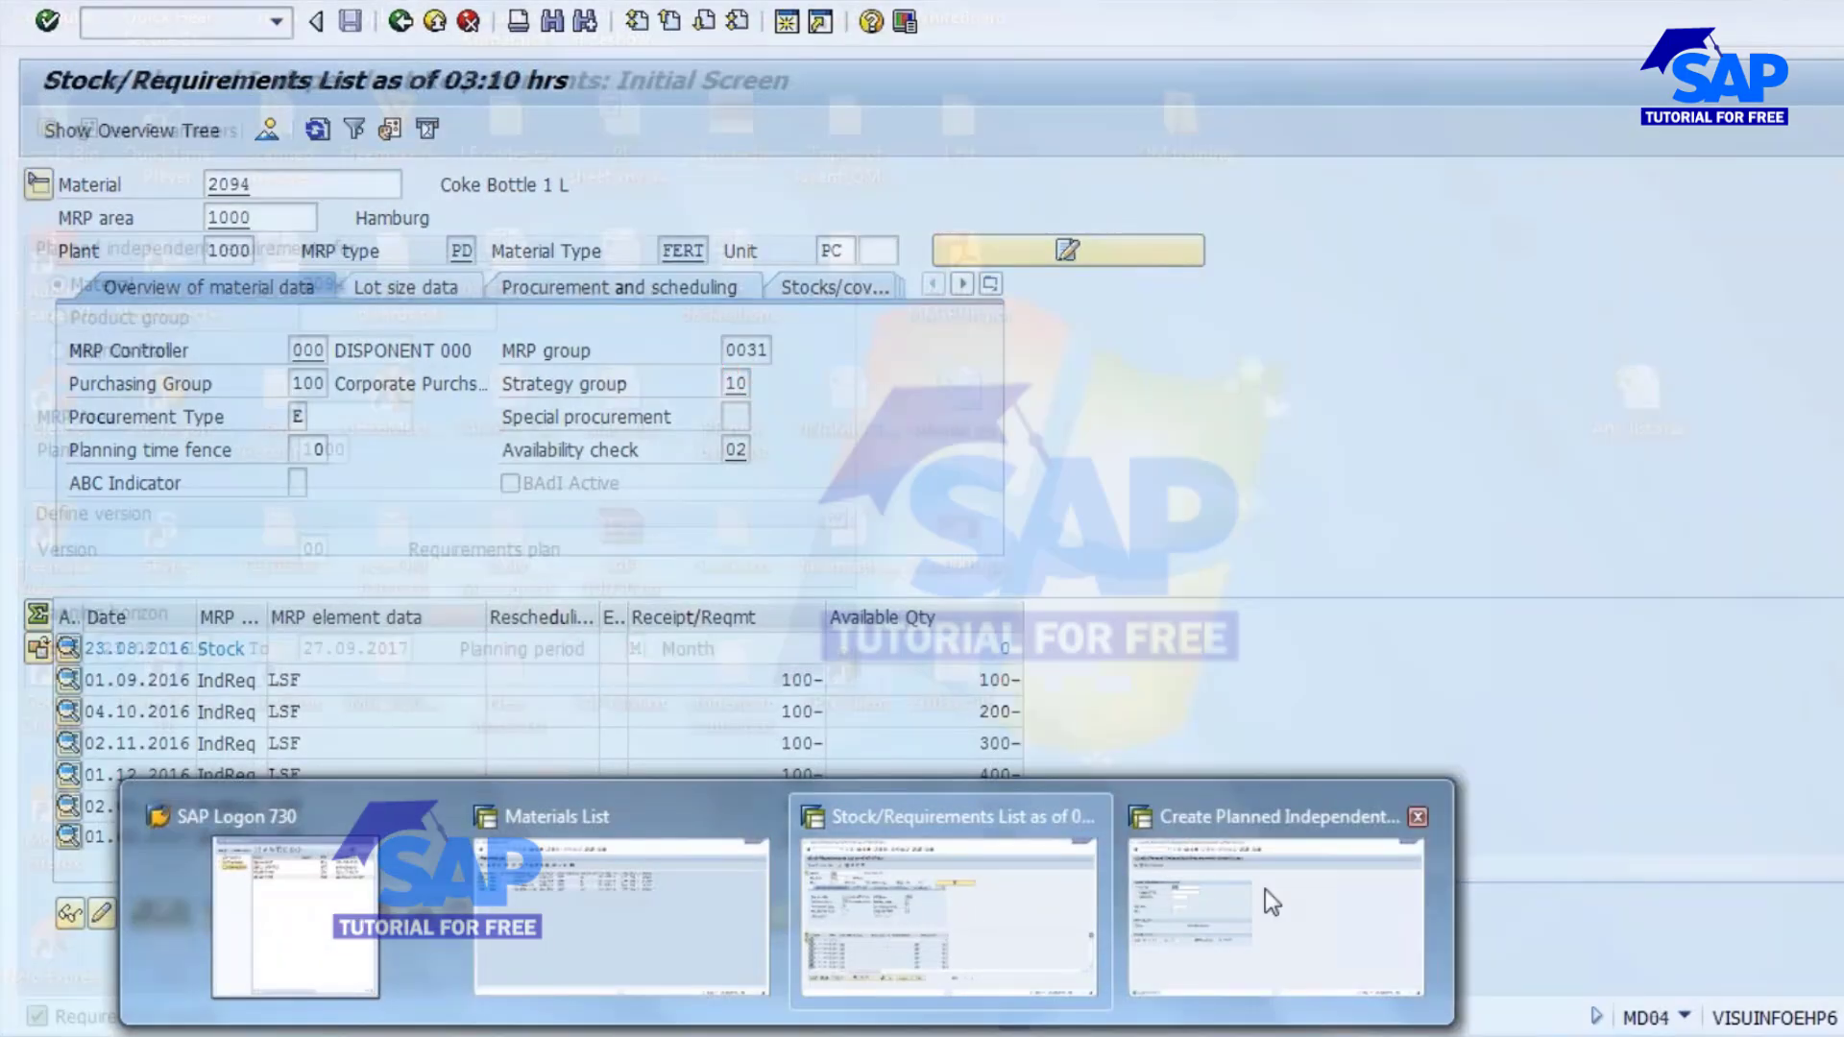
left_click(1265, 889)
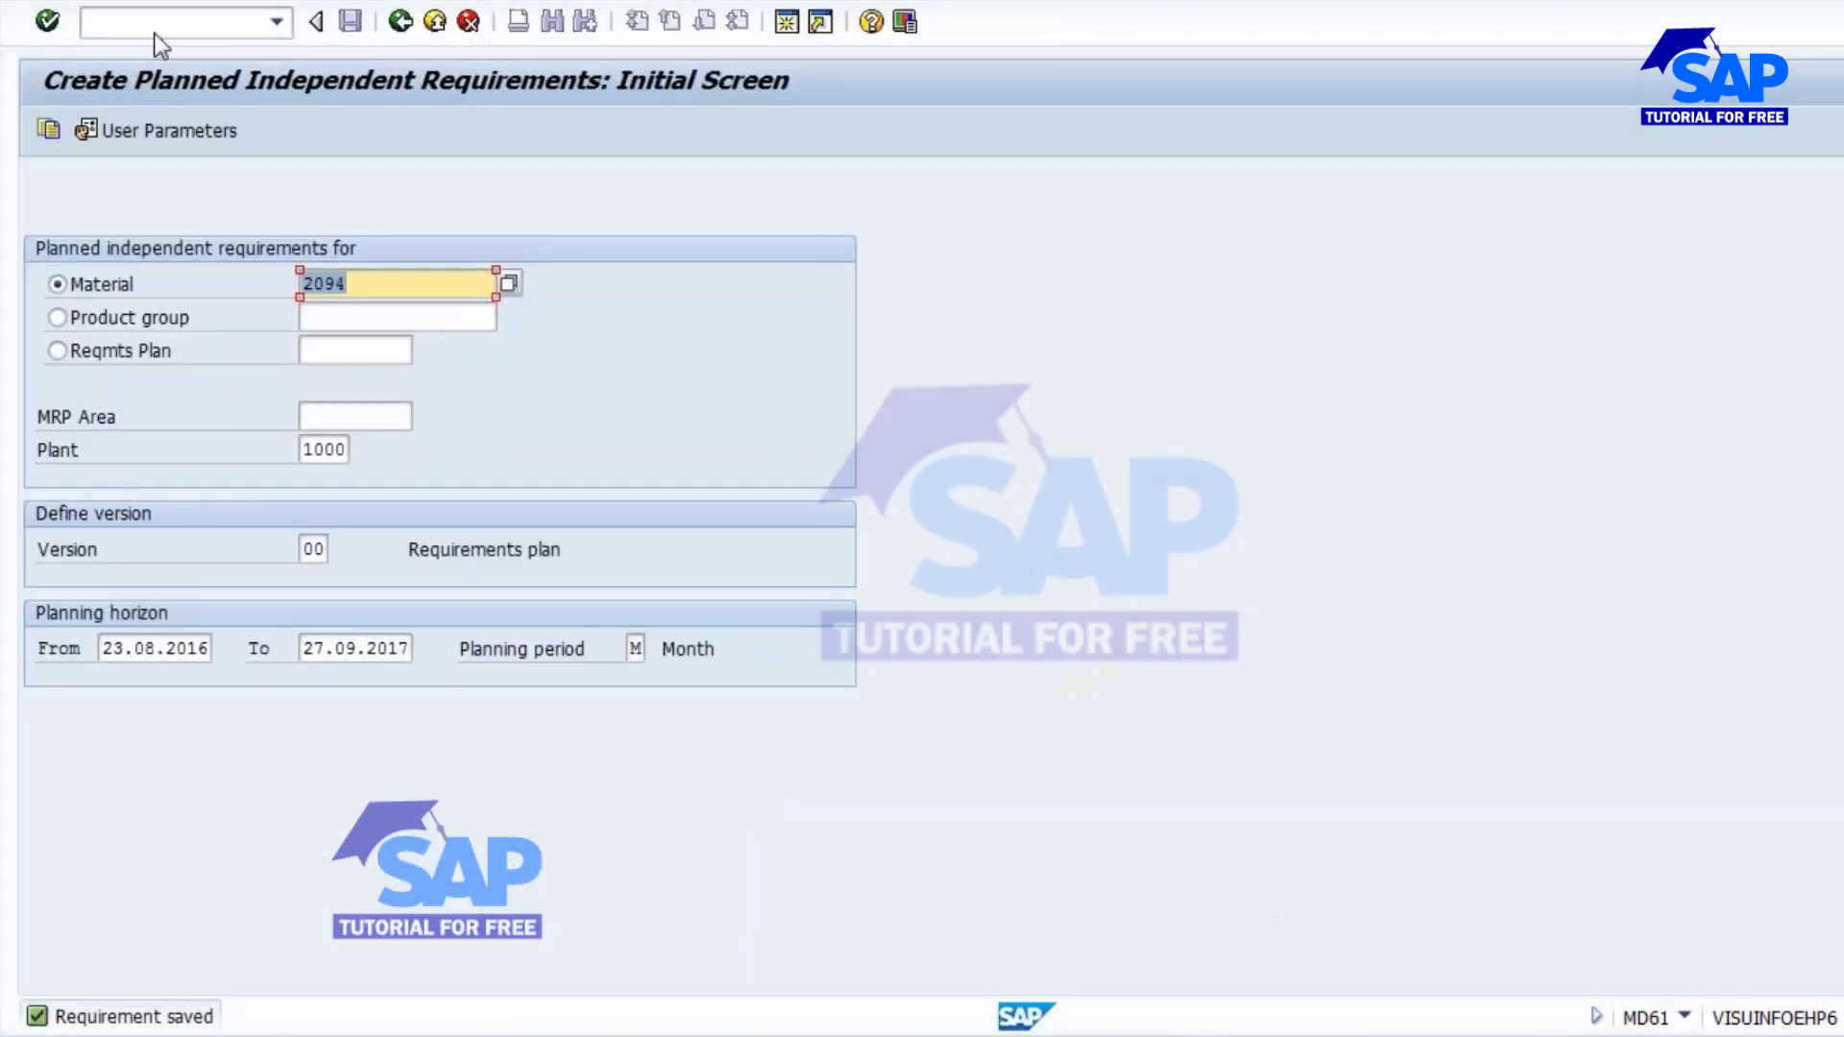
left_click(149, 24)
type("/nspro")
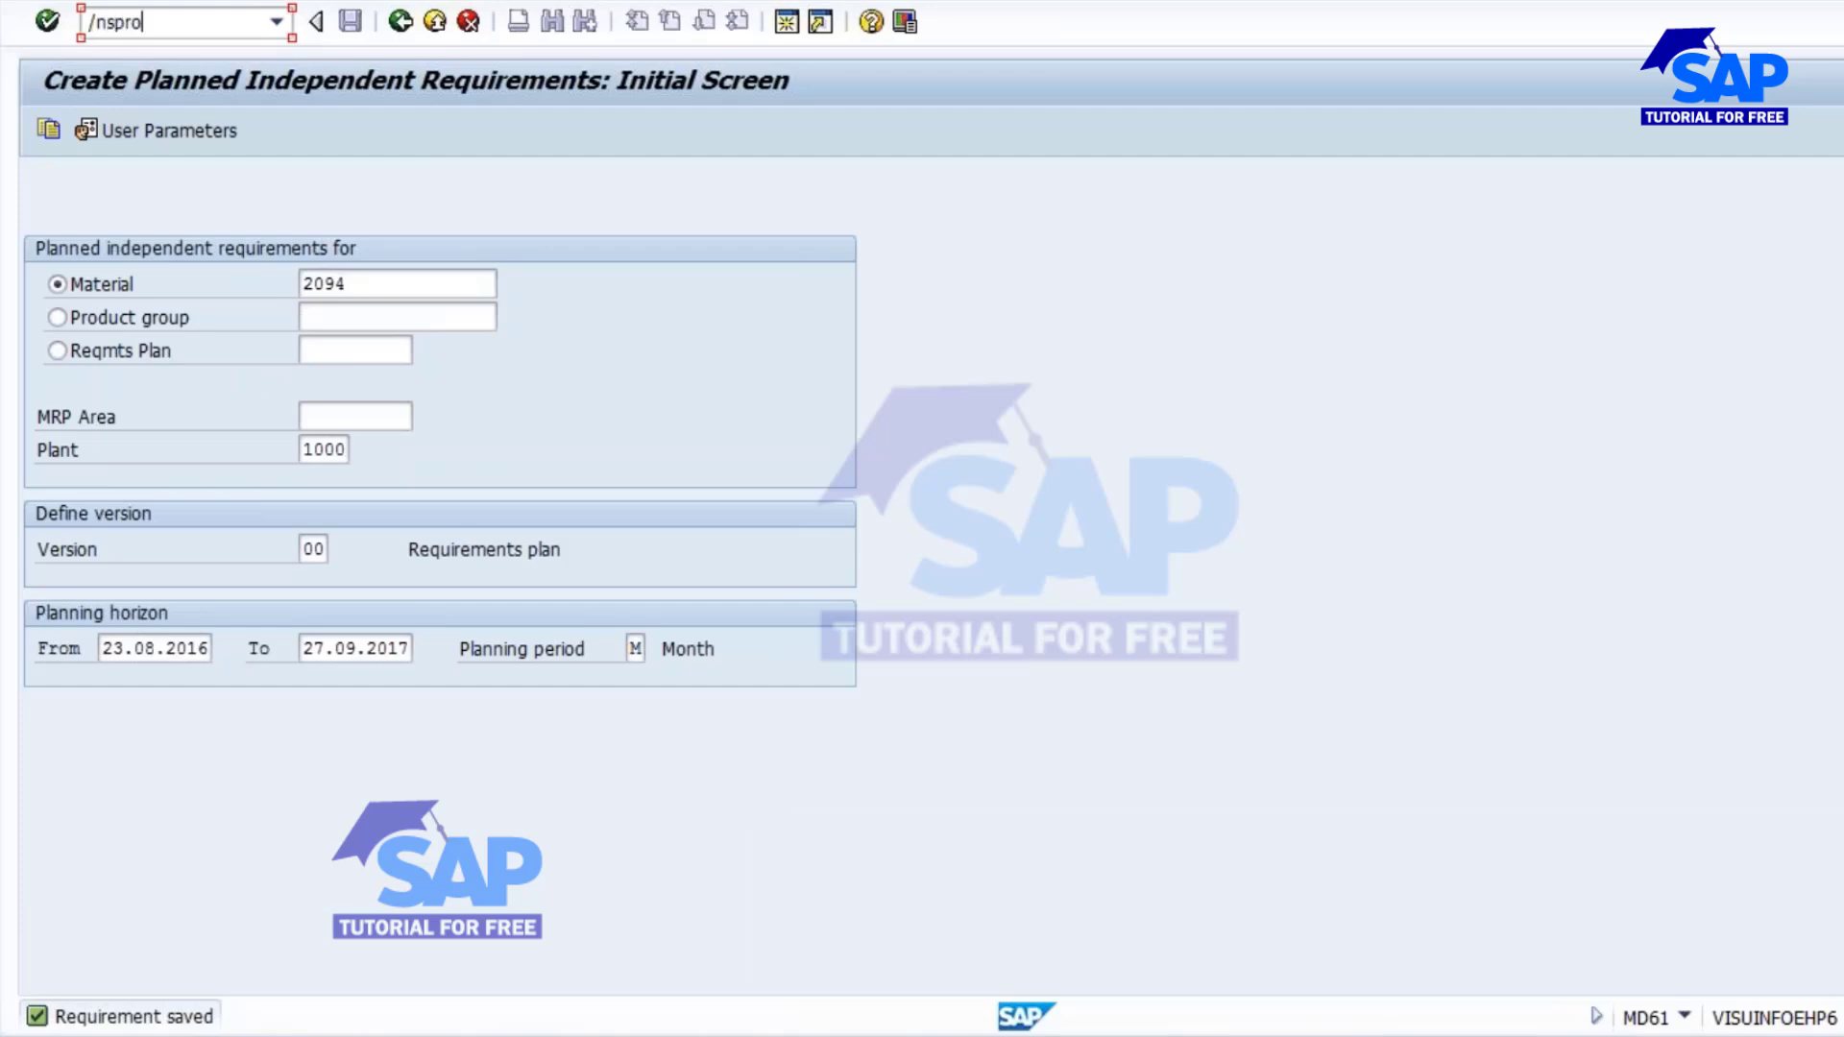
key("Return")
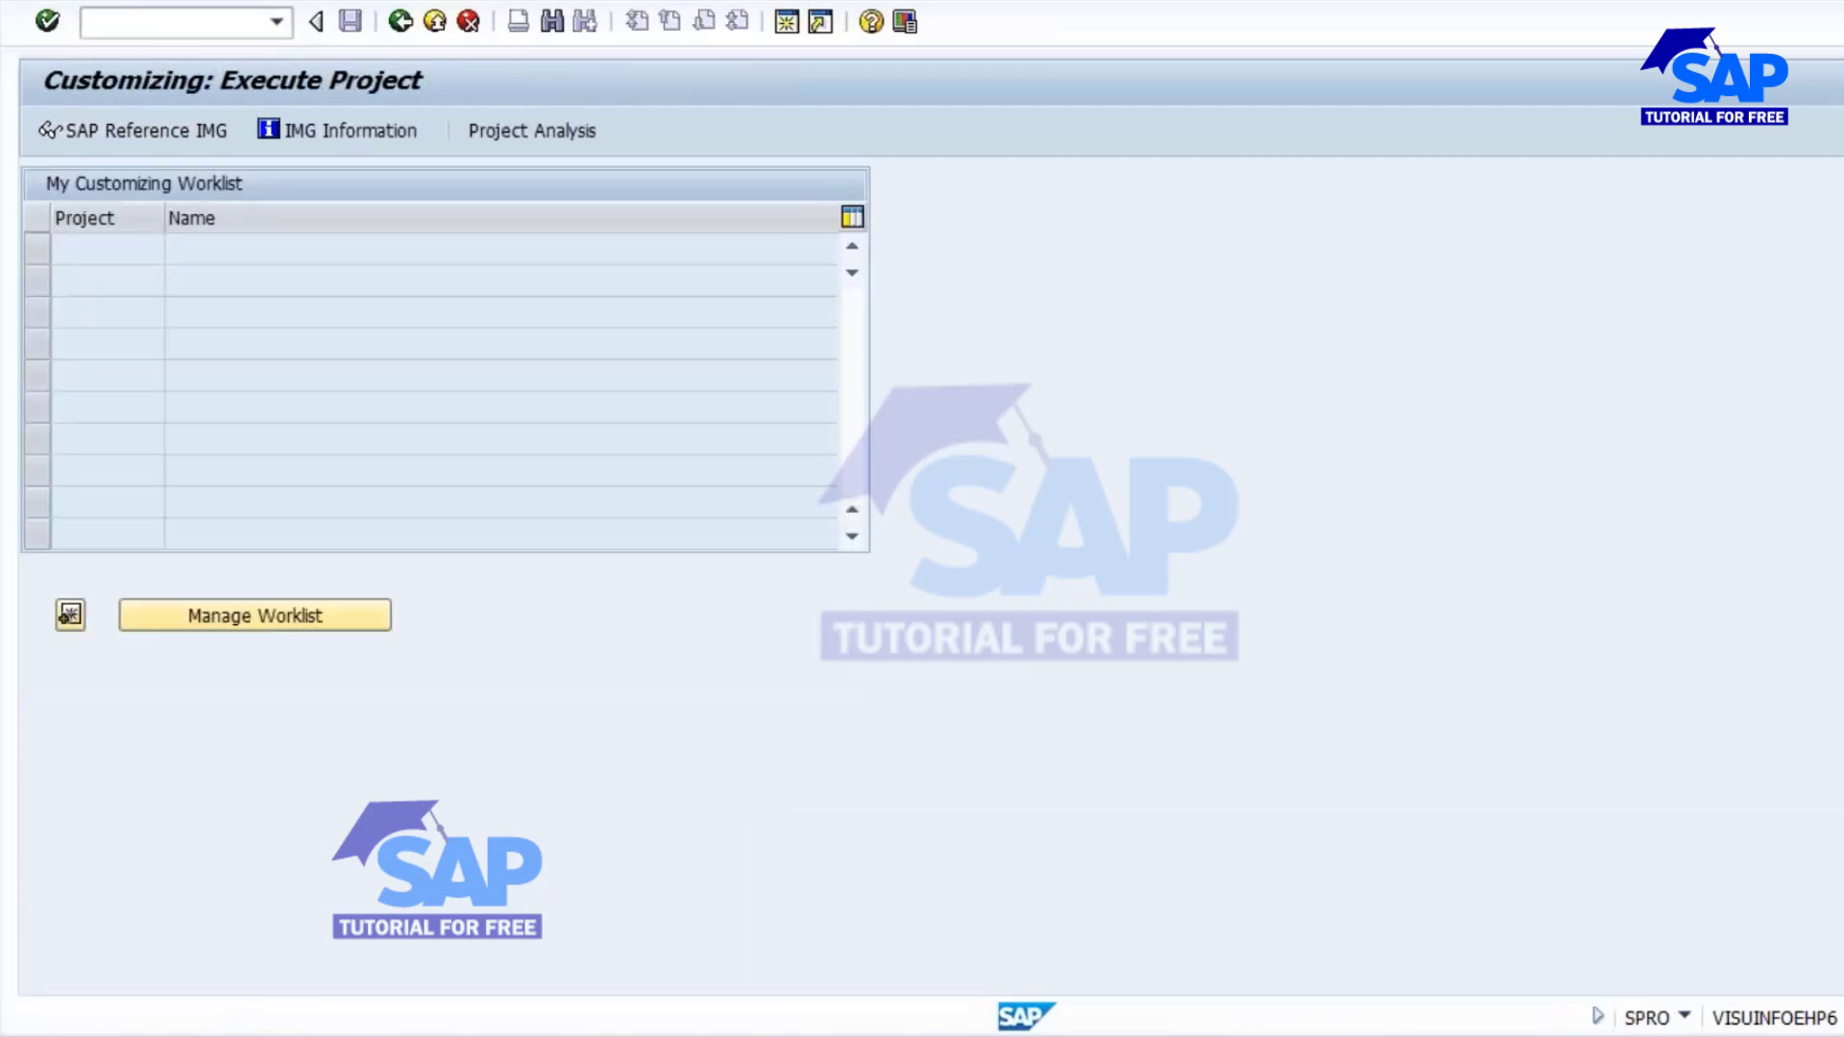
In the reference IMG, open Define Strategy under Production, Production Planning, Demand Management, Planned Independent Requirements, Planning Strategy.
scroll(136, 644, "down", 5)
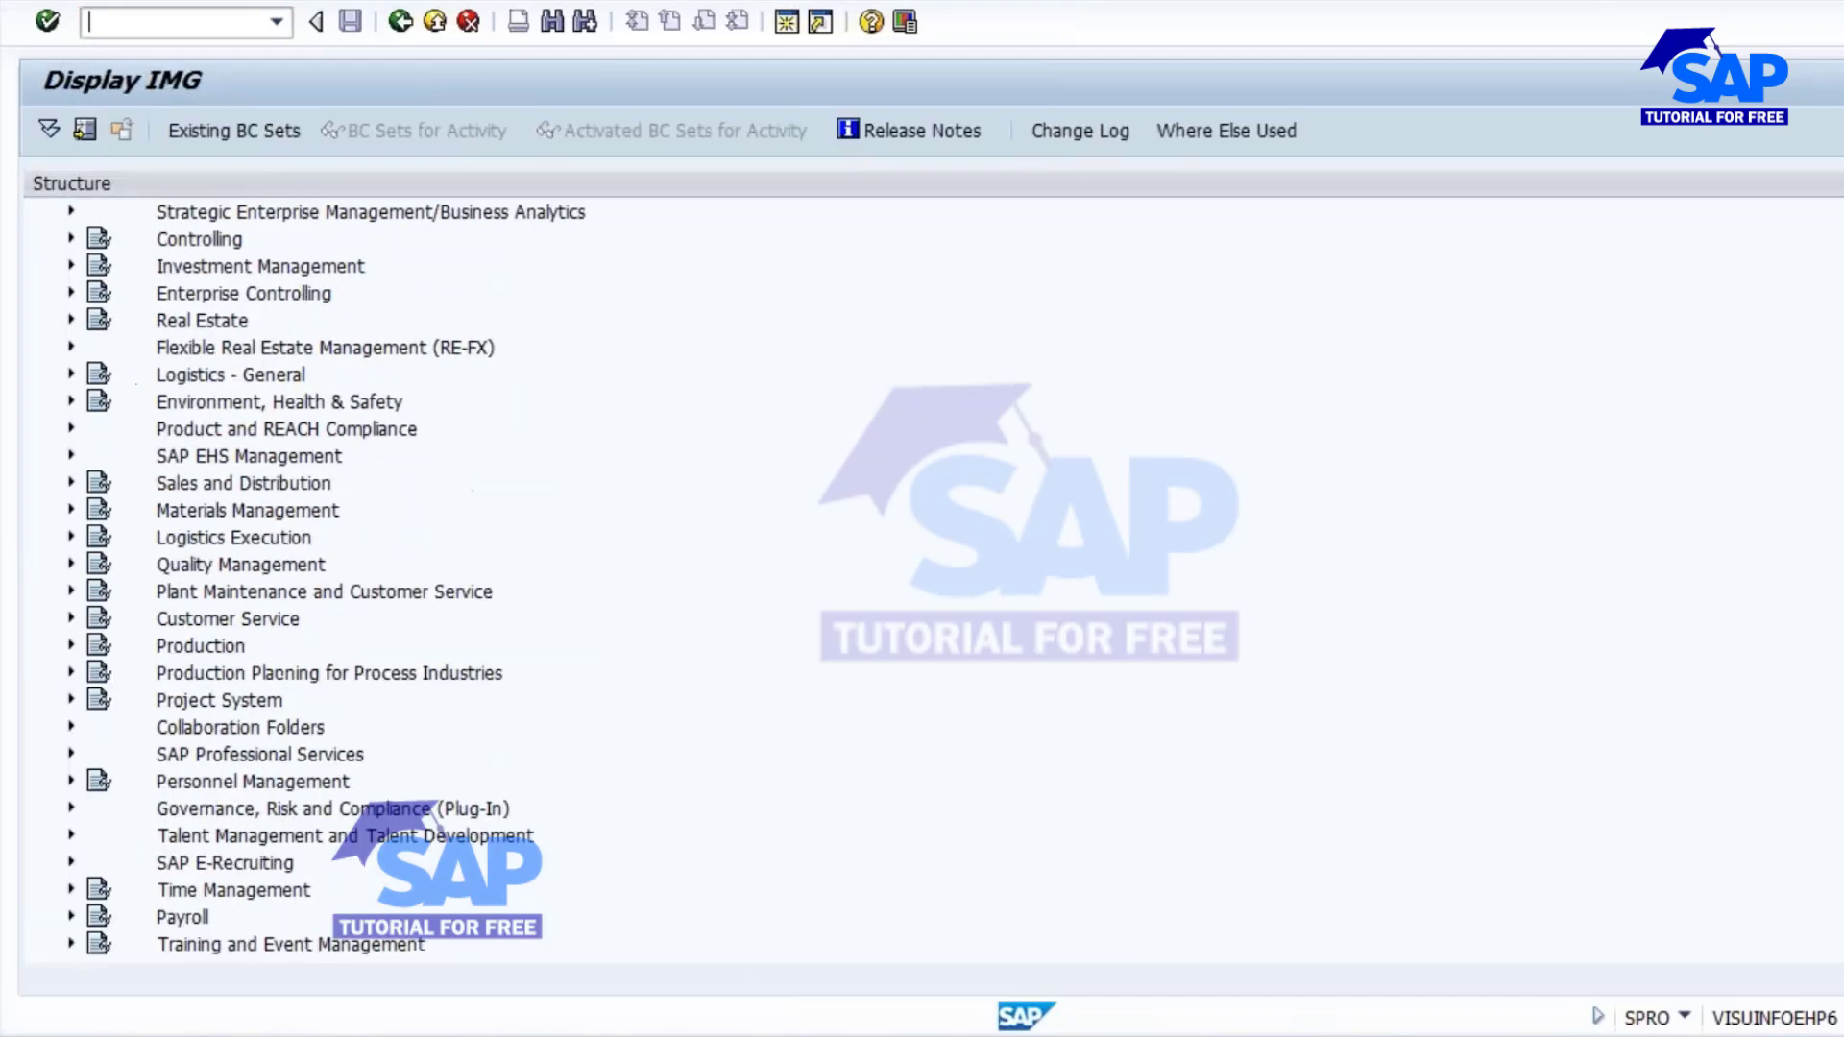
left_click(71, 617)
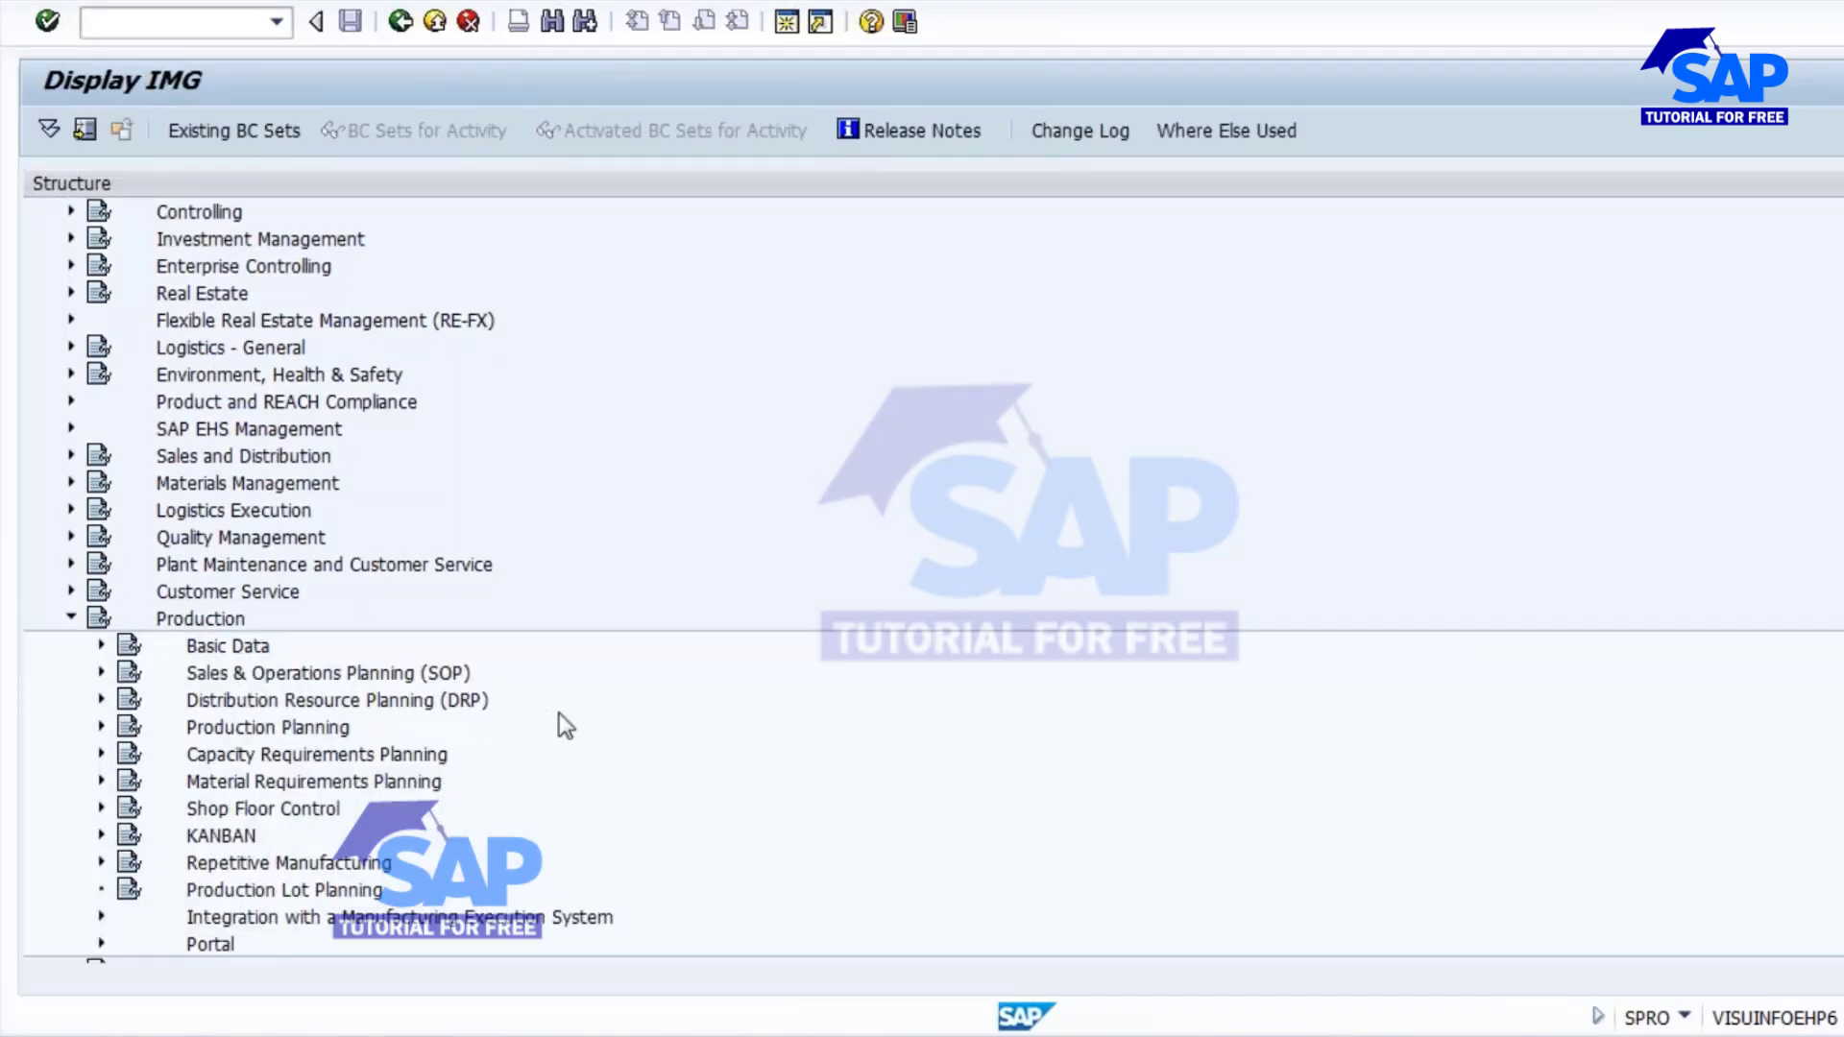
scroll(804, 642, "down", 2)
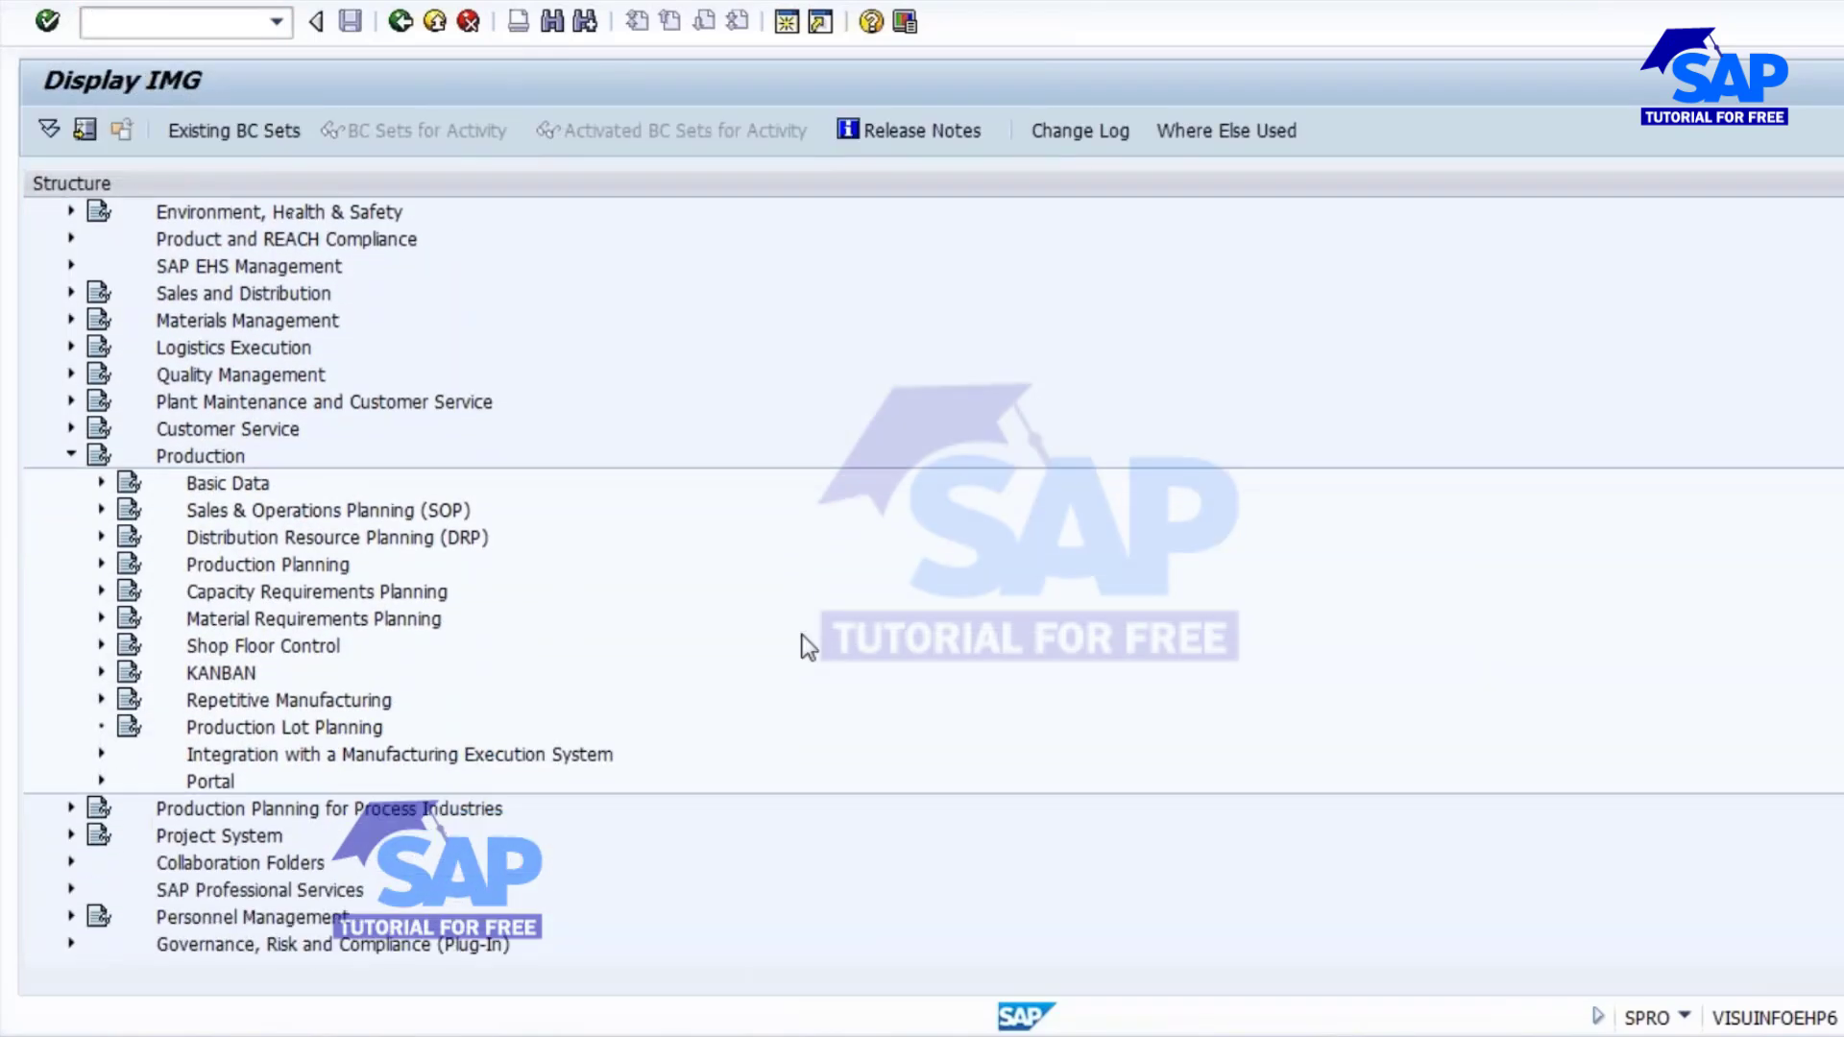
left_click(100, 565)
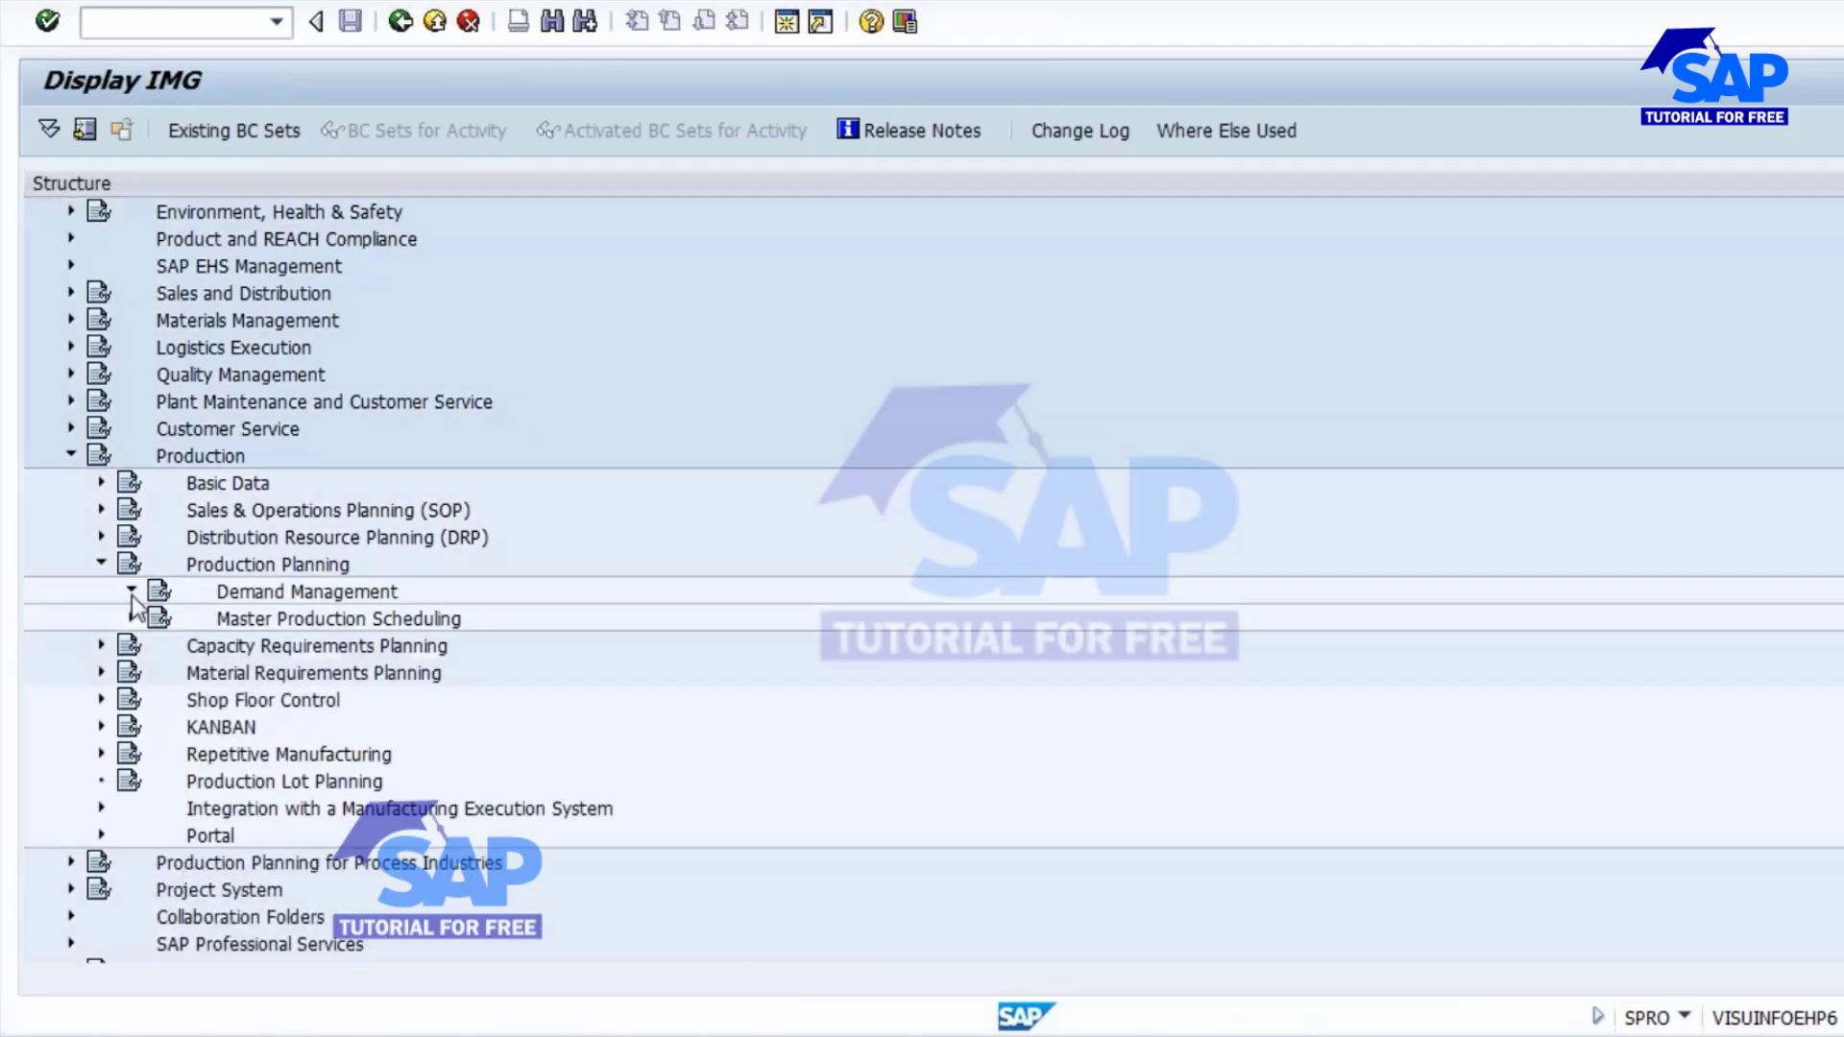
left_click(132, 592)
left_click(162, 618)
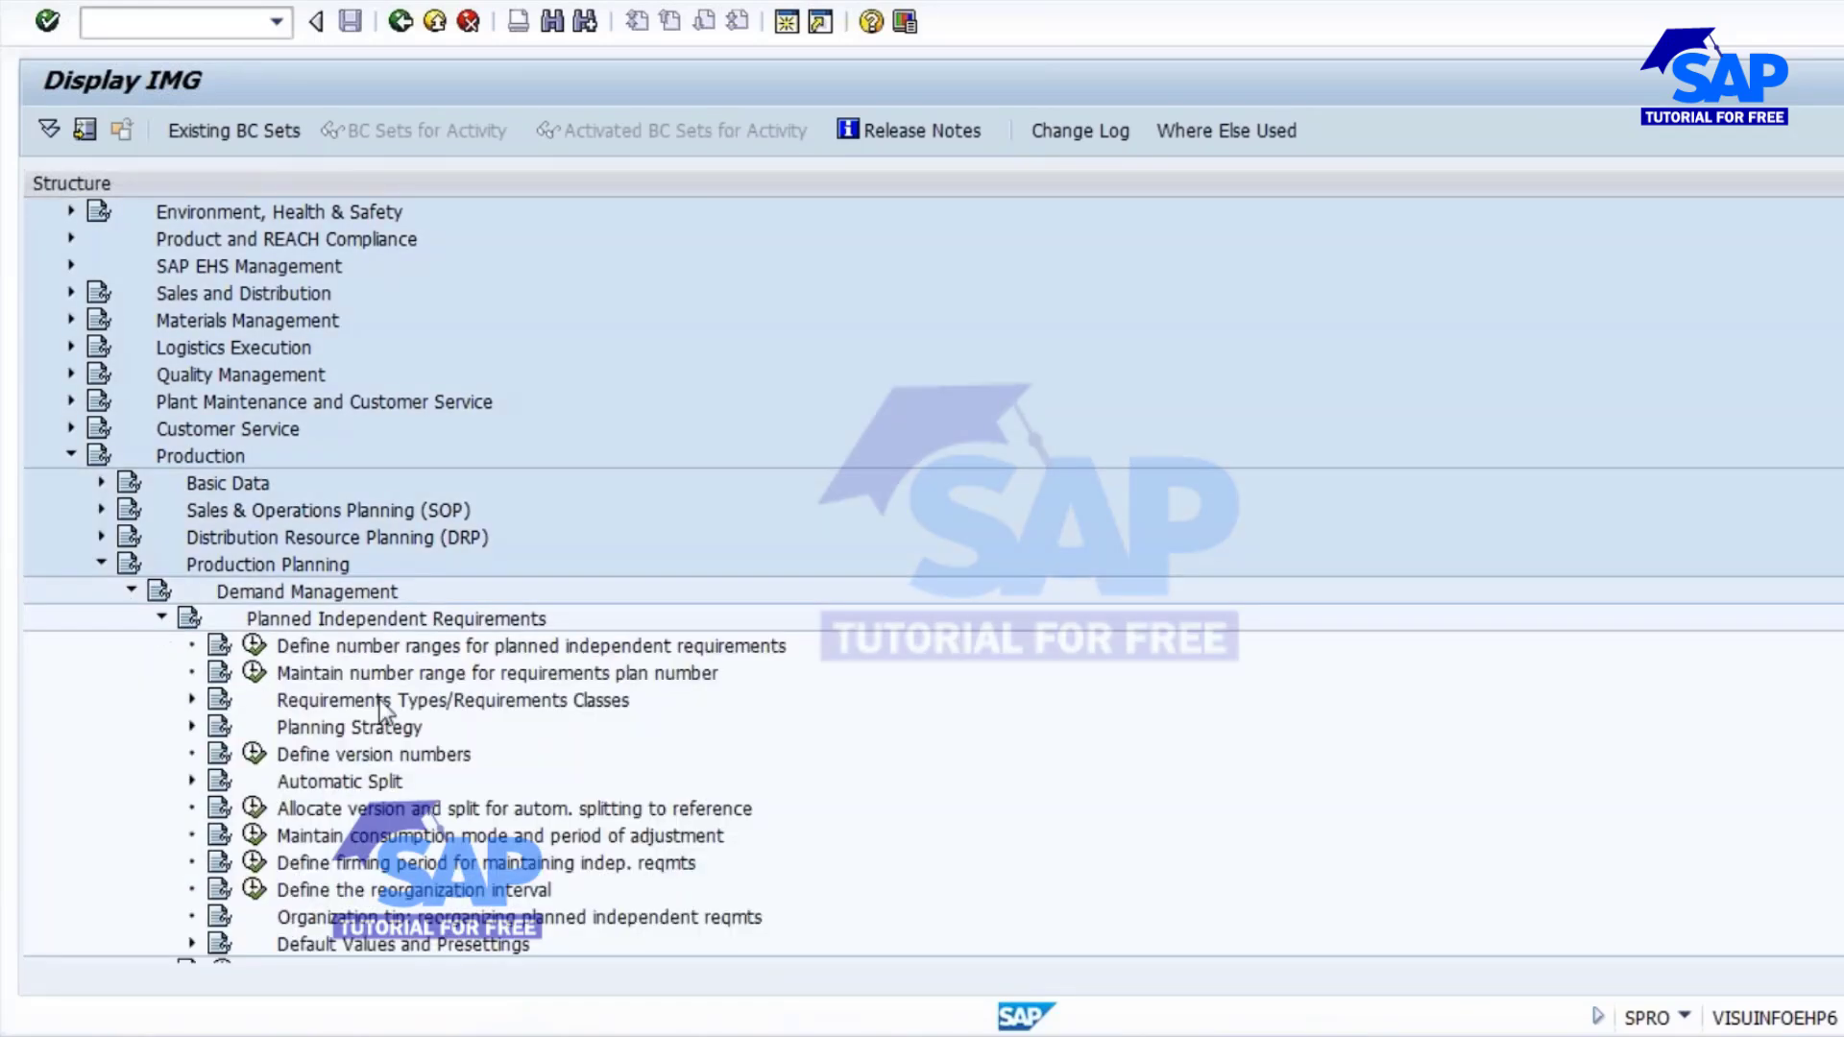
left_click(192, 728)
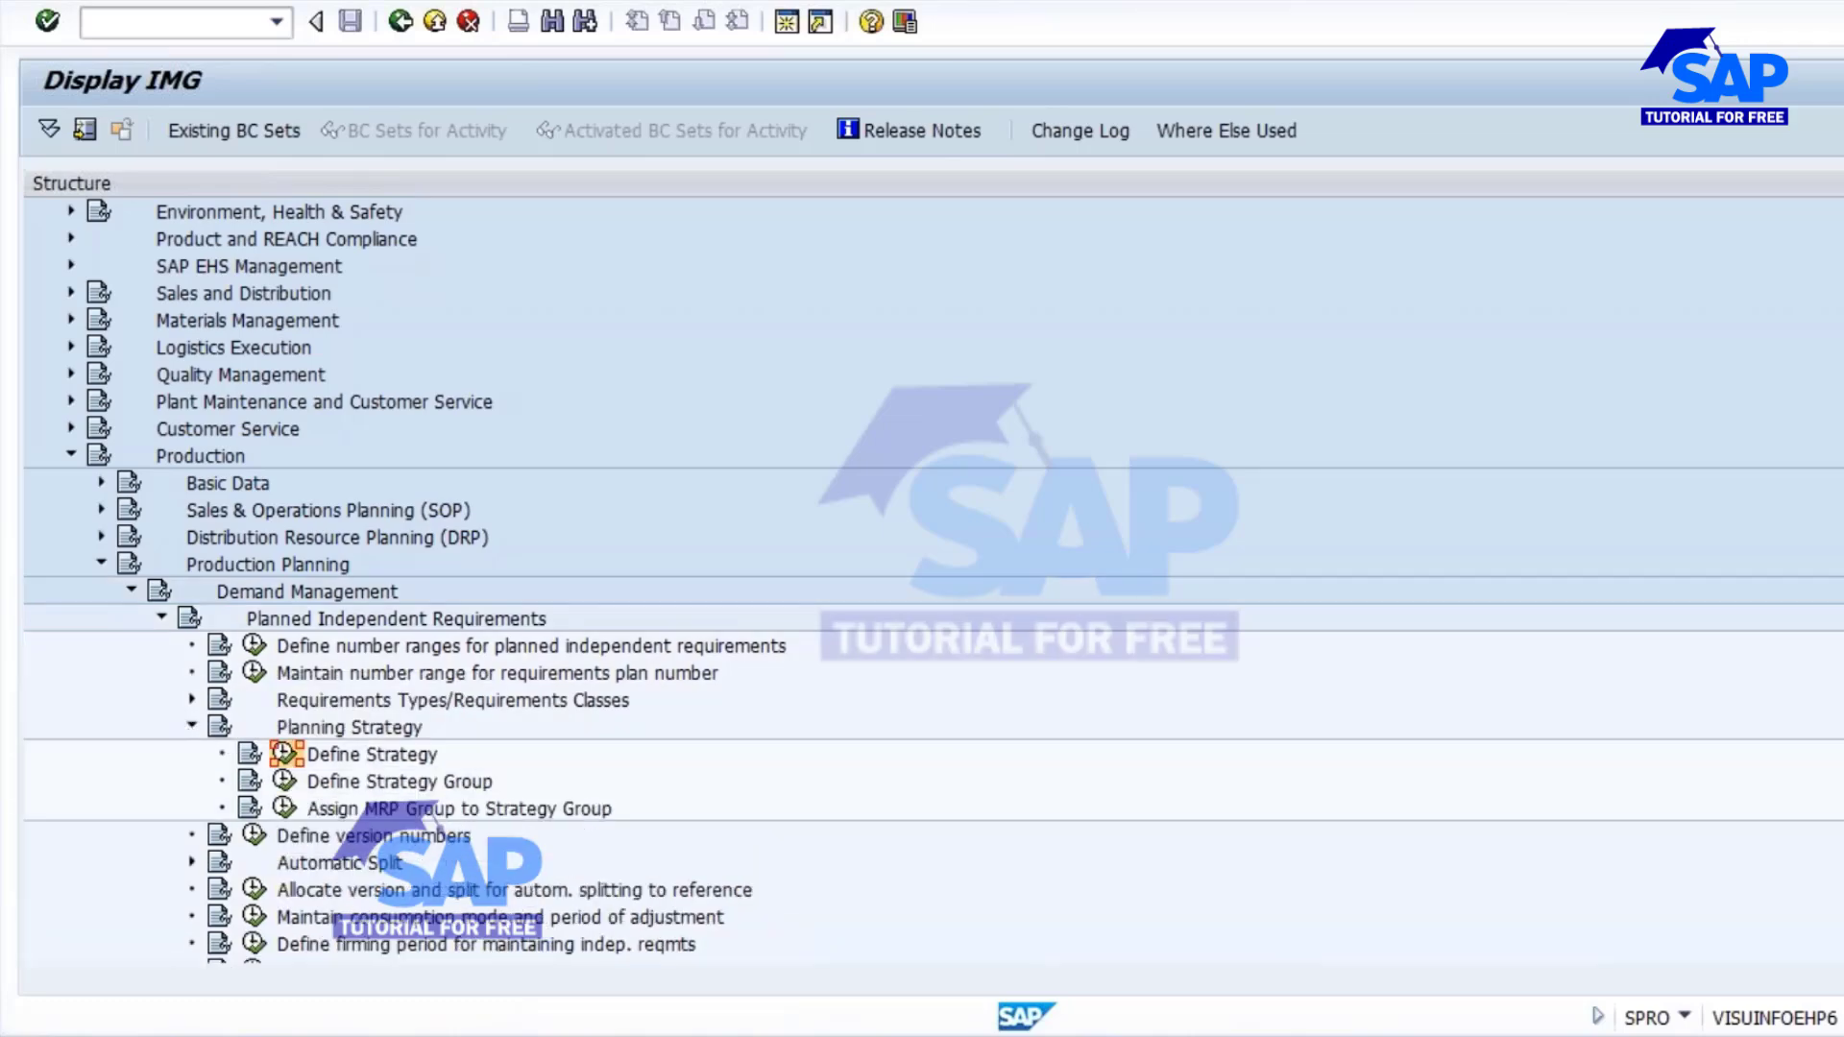
left_click(284, 754)
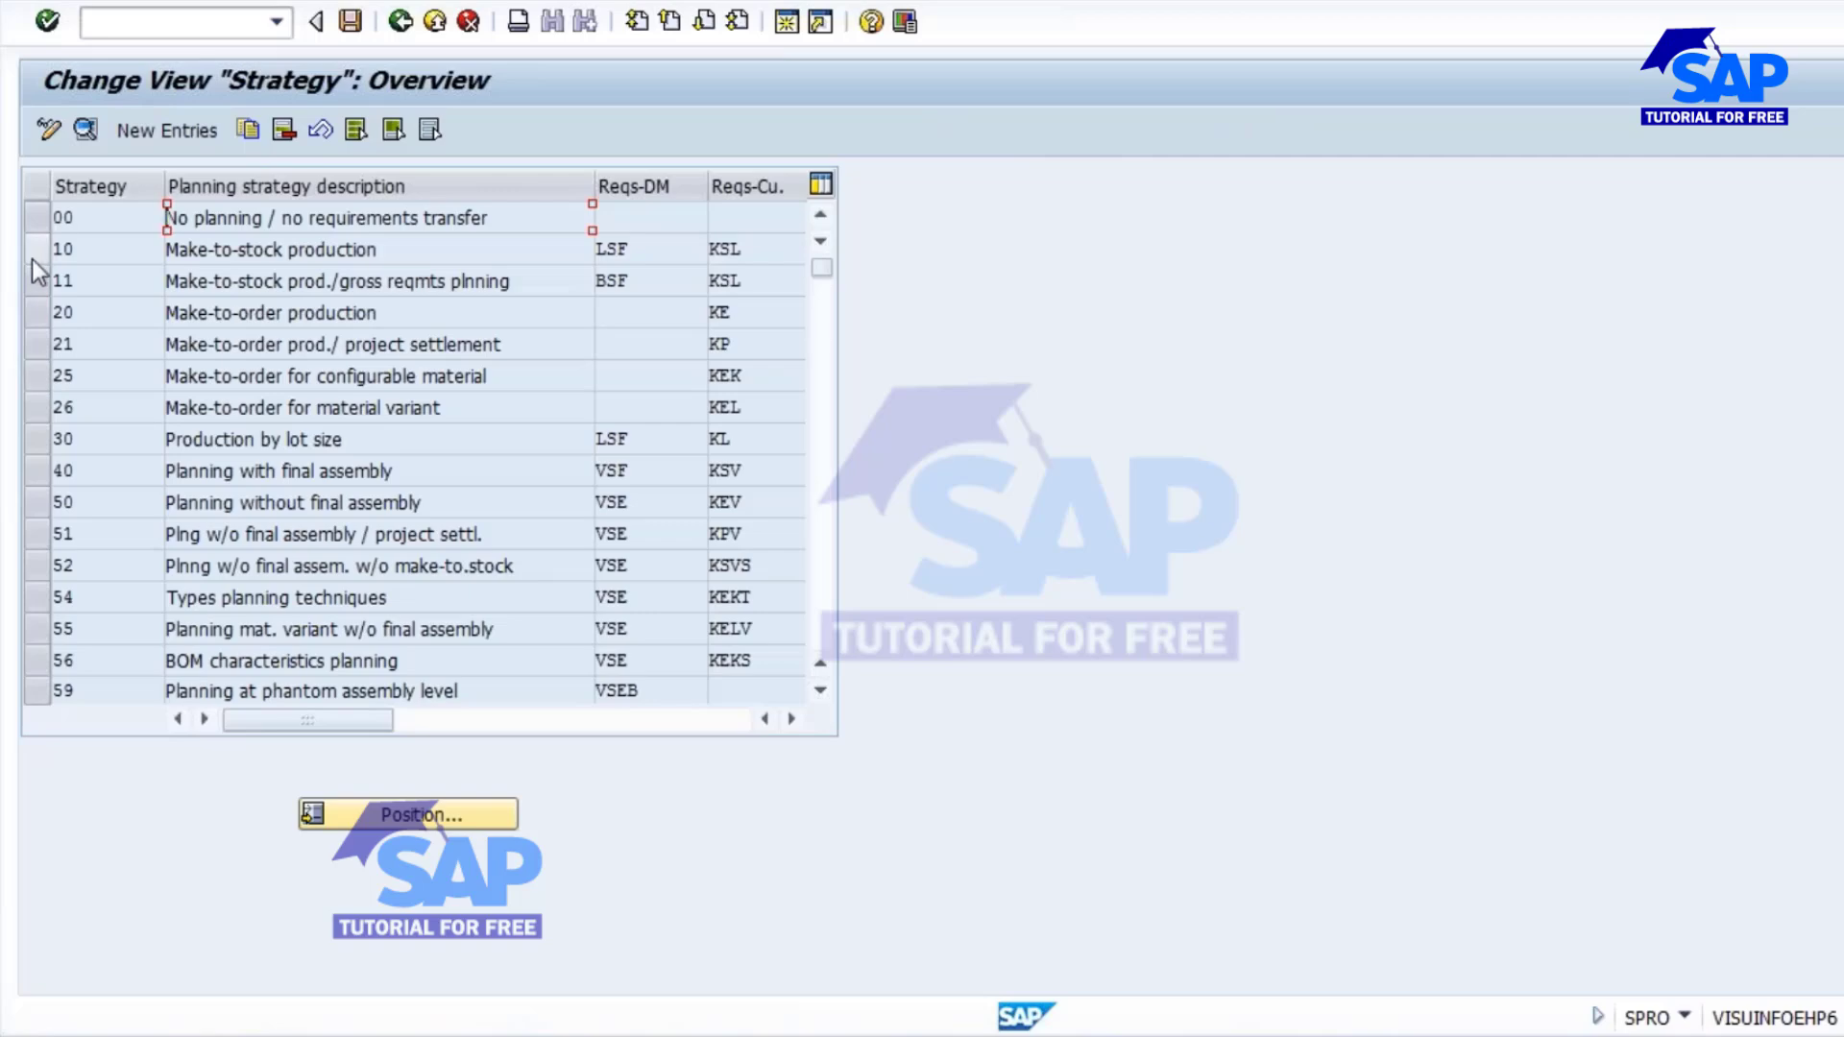
Check the demand management requirements type of strategy 10 and compare it with the MRP element data of material 2094 in MD04.
left_click(32, 256)
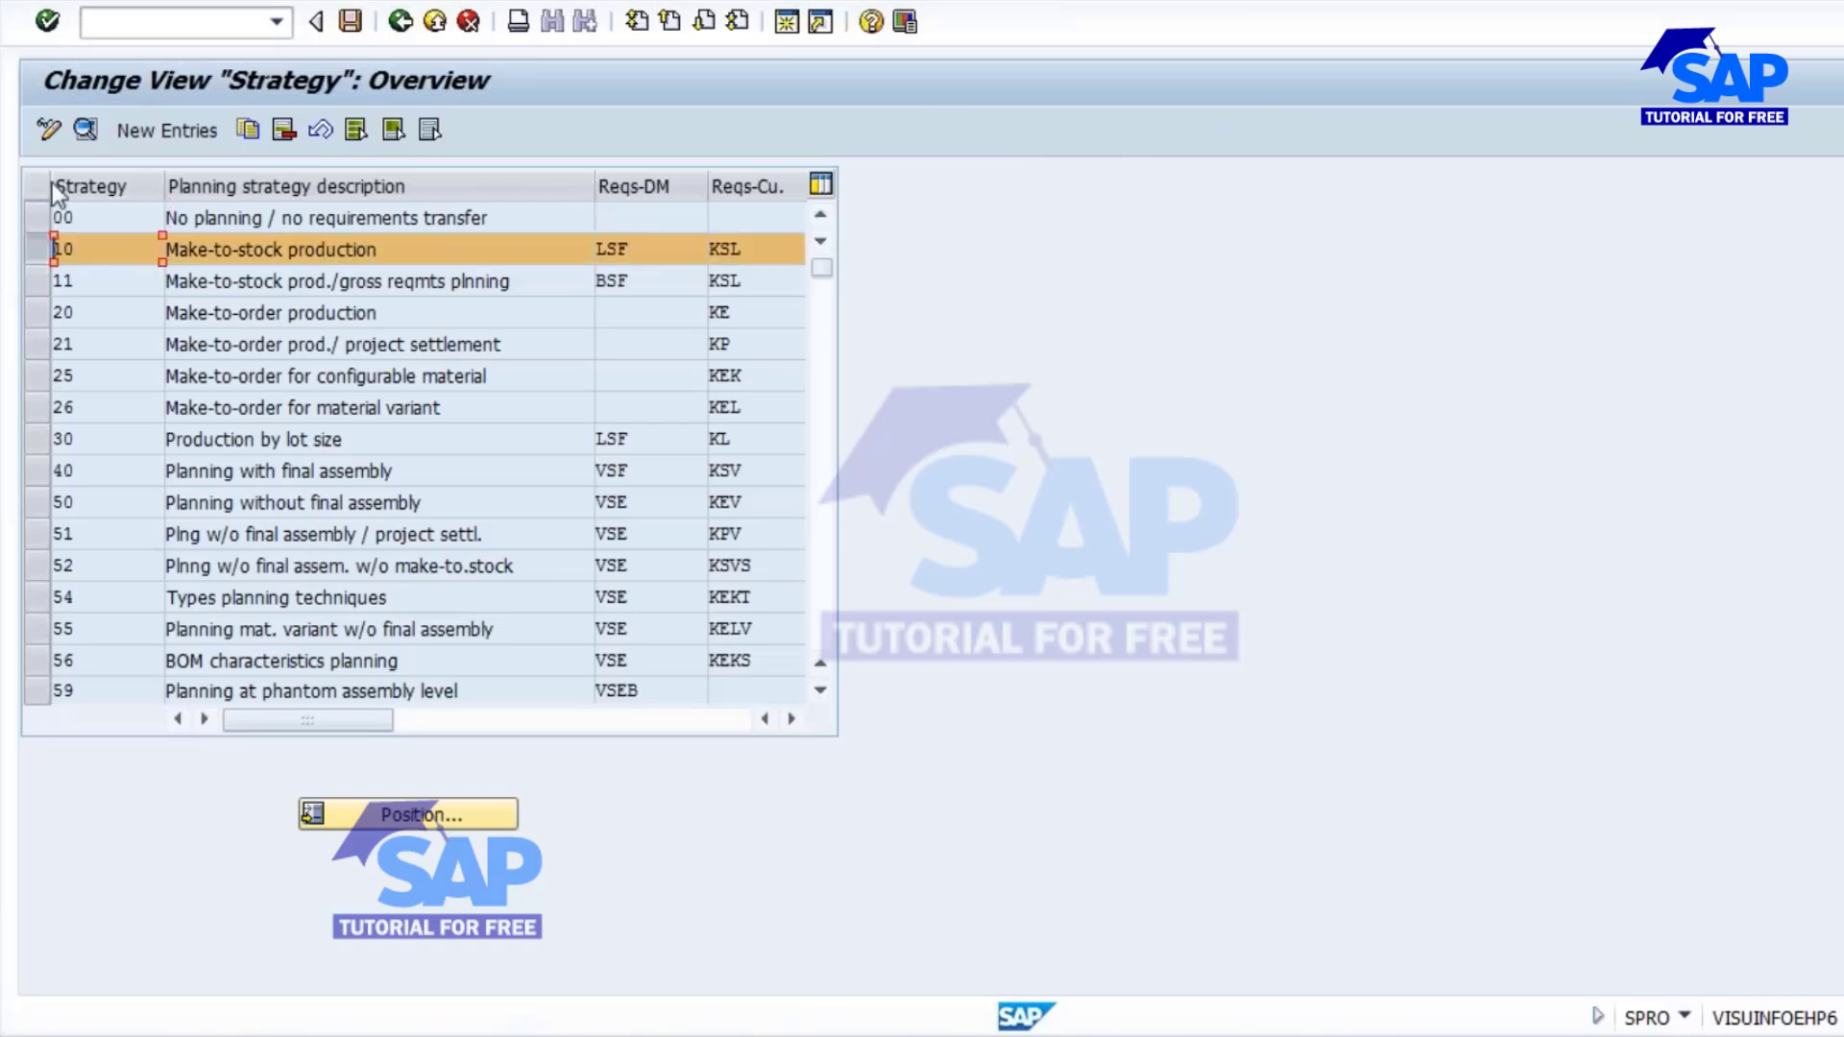
double_click(658, 249)
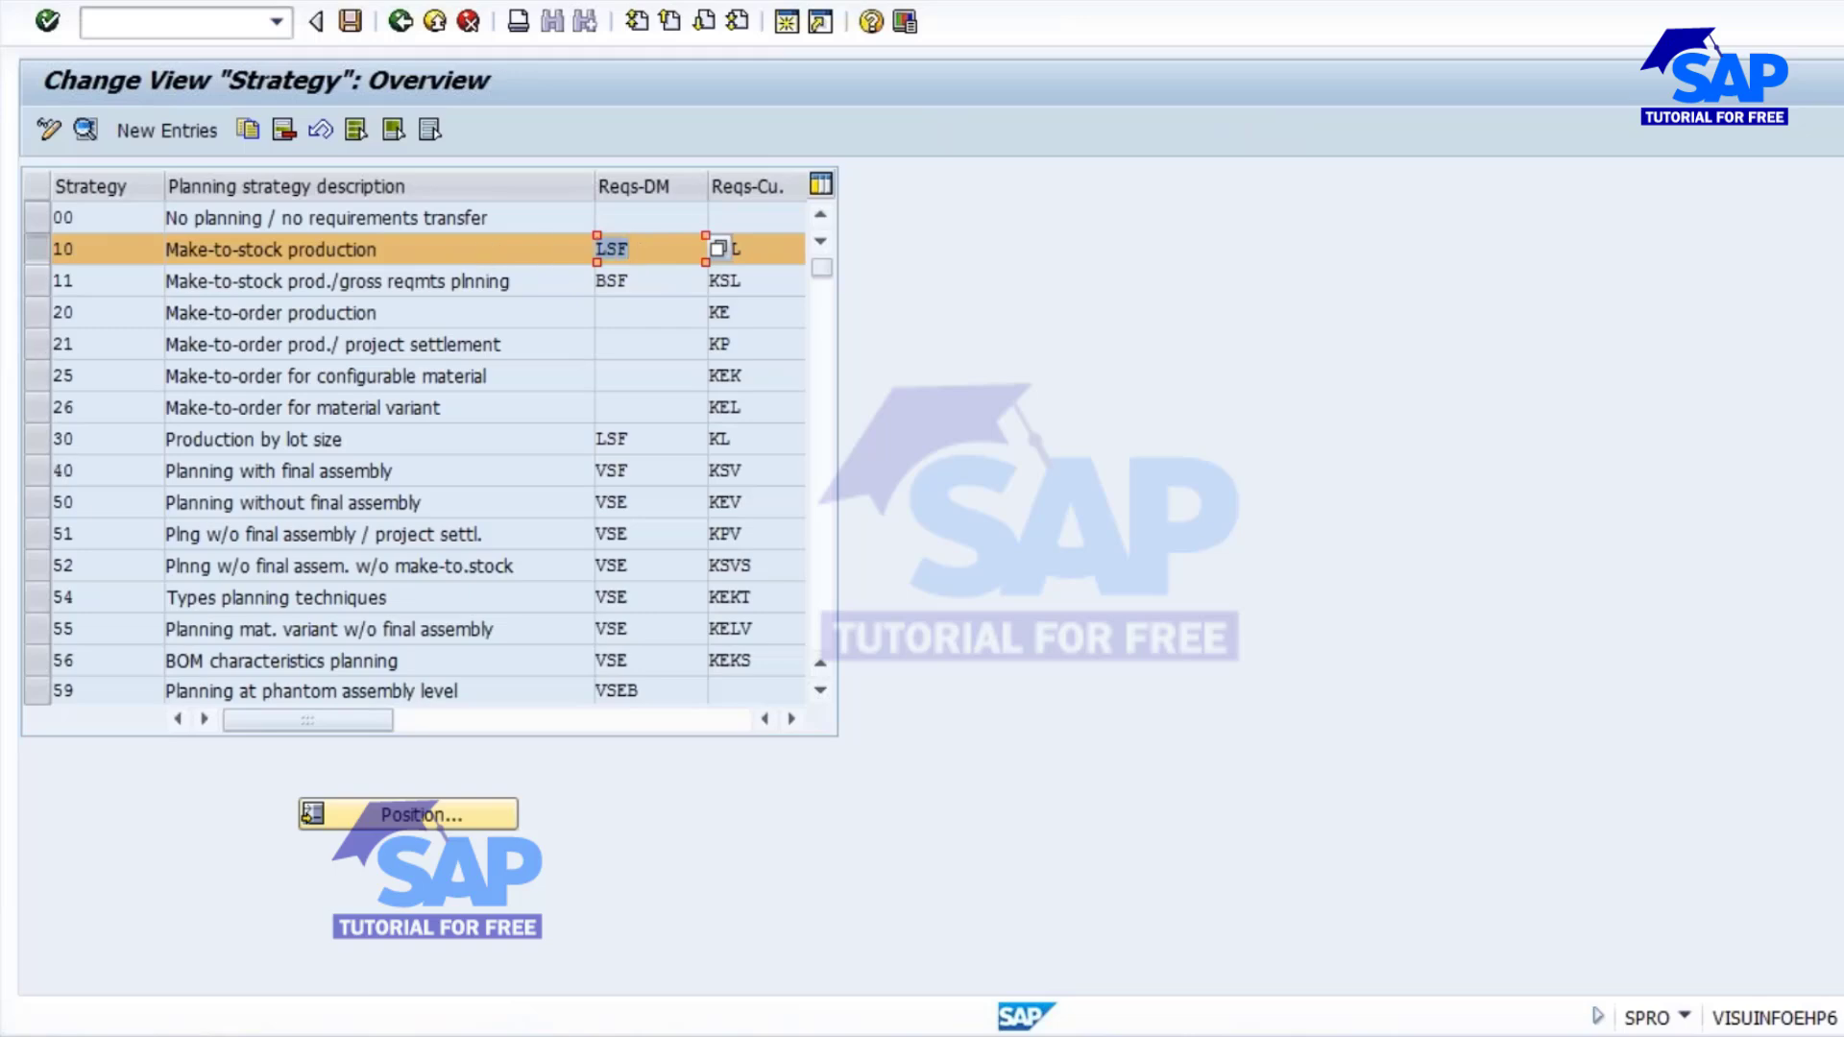
key("alt+Tab")
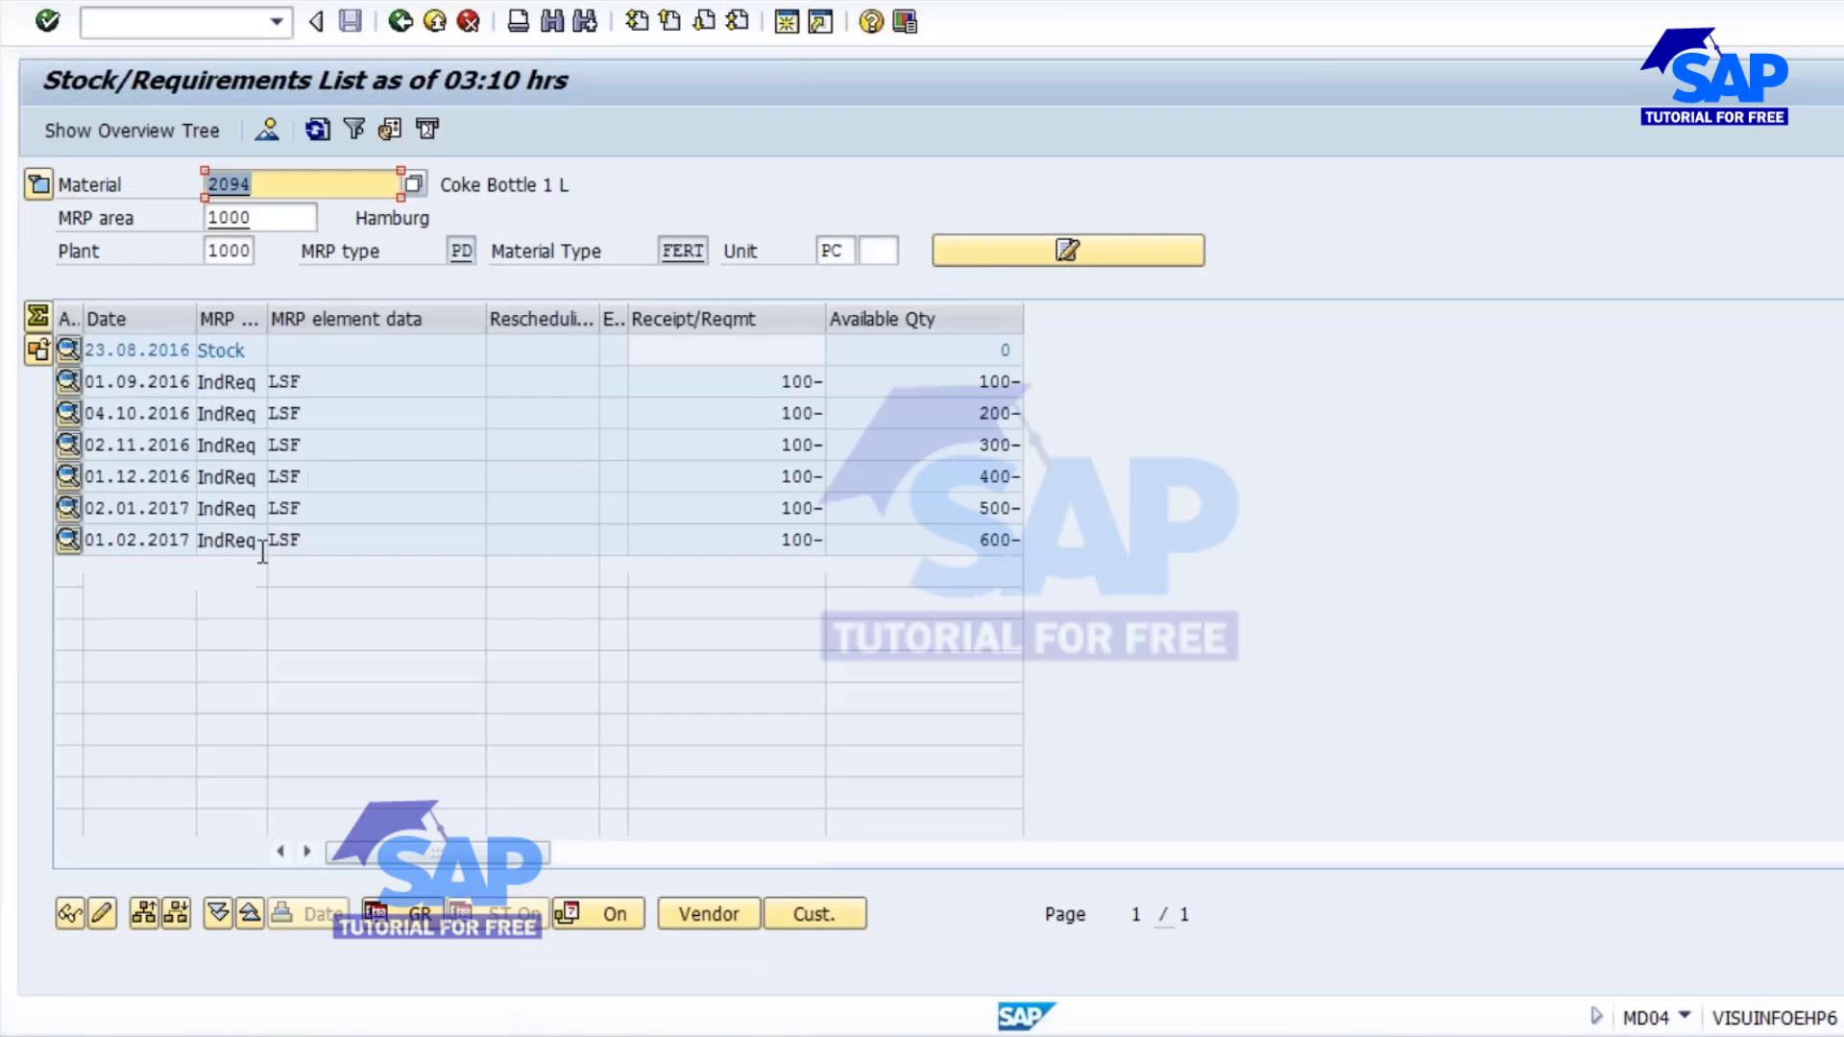
left_click(327, 379)
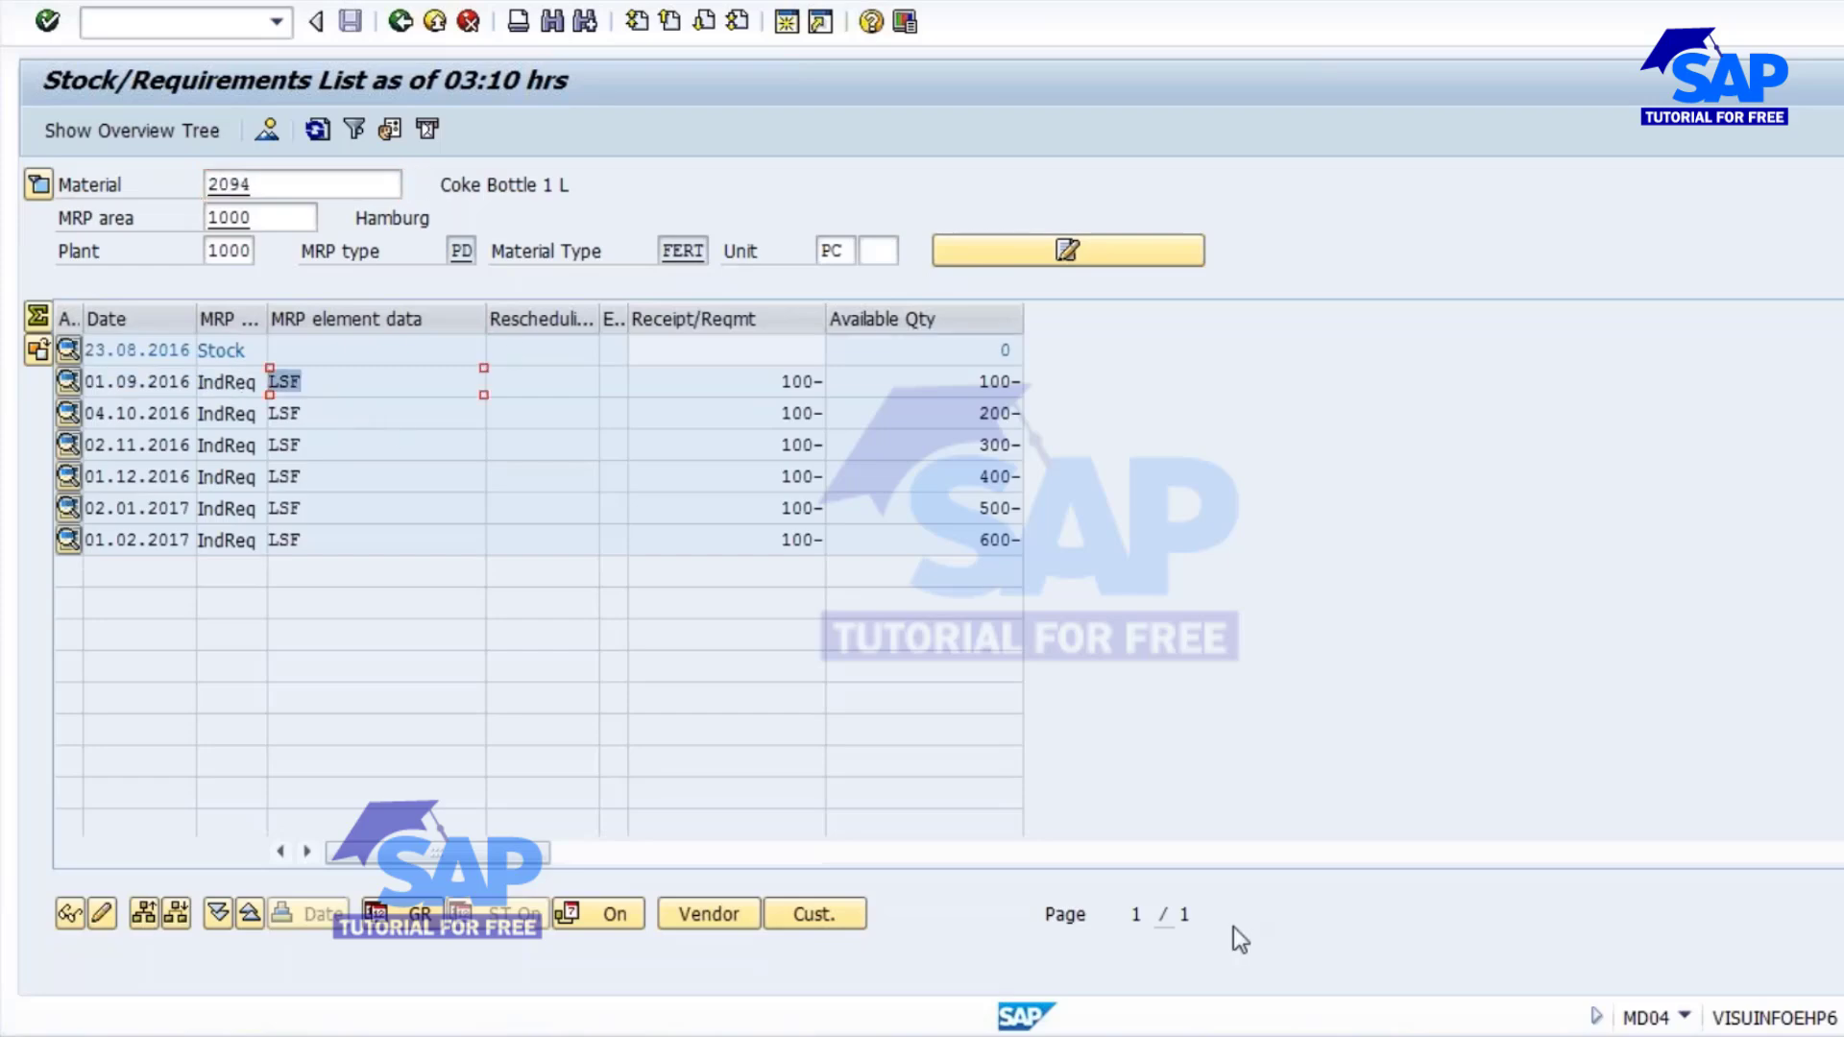
Look over the Material Requirement Planning topics in the Word outline and the Planning Strategy 10 slide in PowerPoint, and return to MD04.
key("alt+Tab")
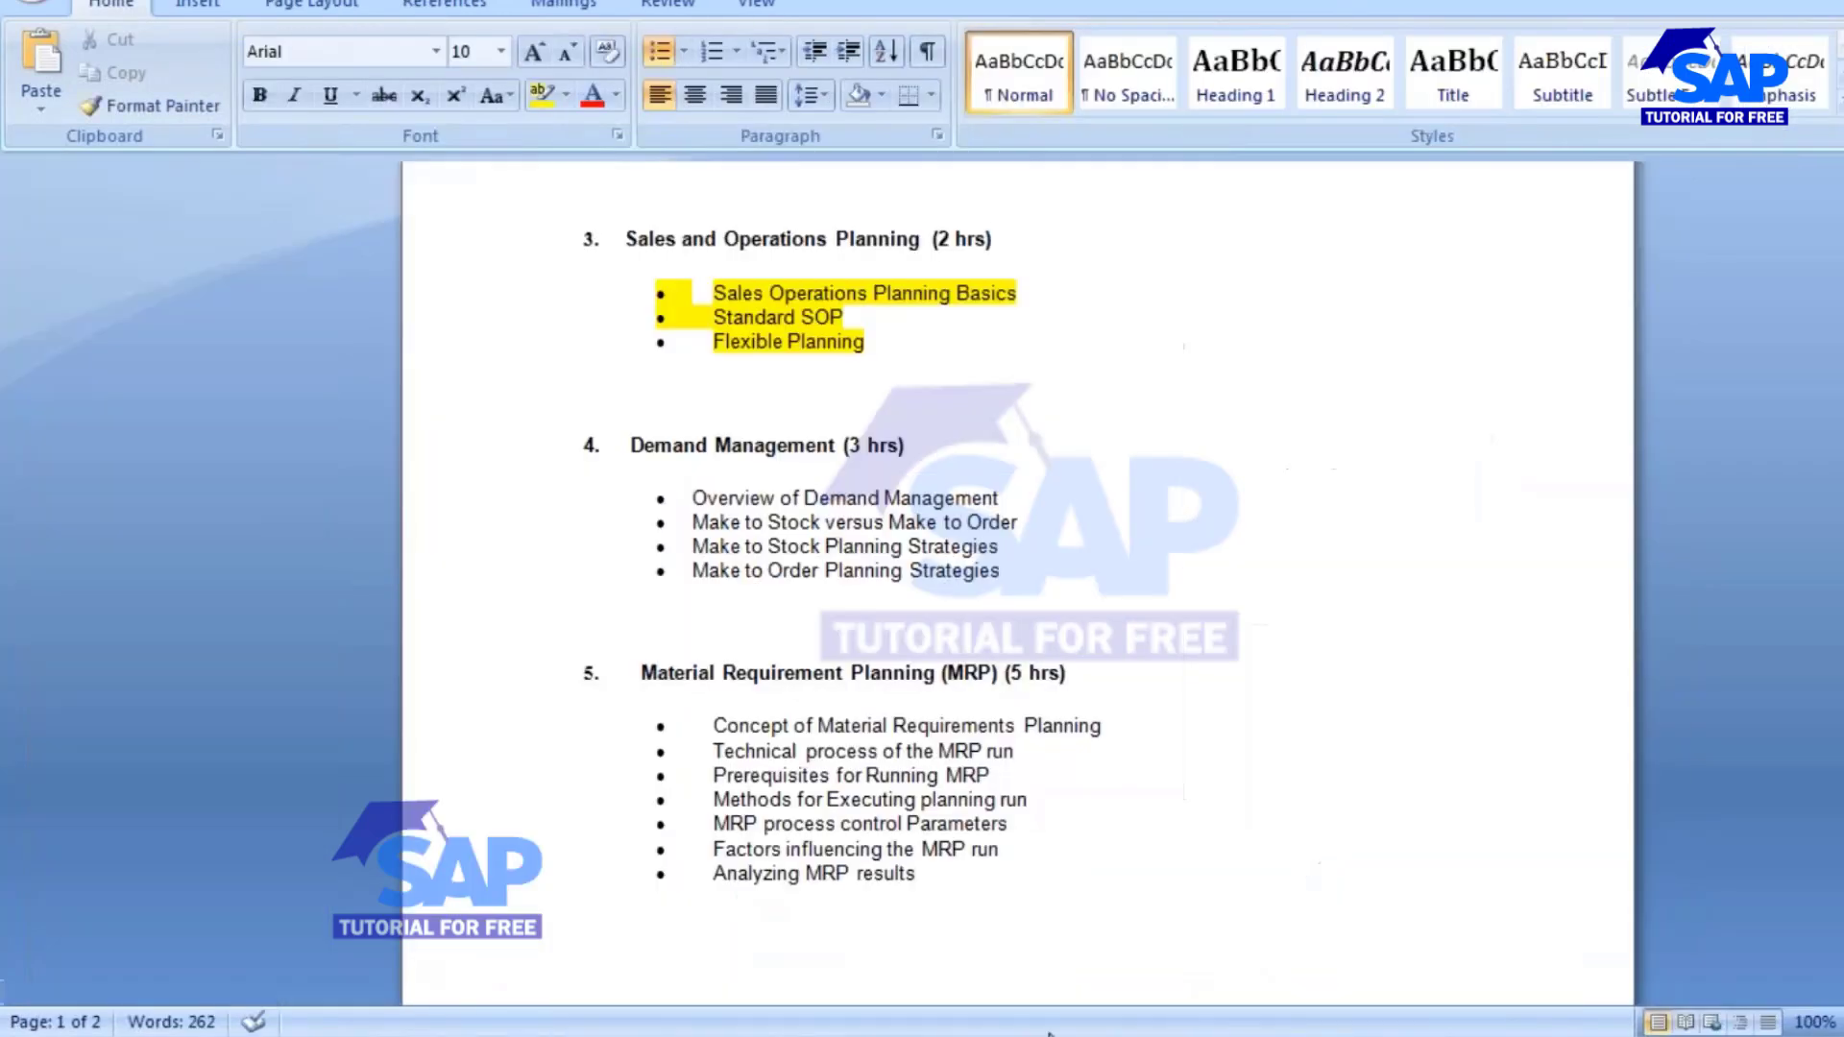
scroll(552, 465, "down", 4)
left_click_drag(652, 441, 942, 658)
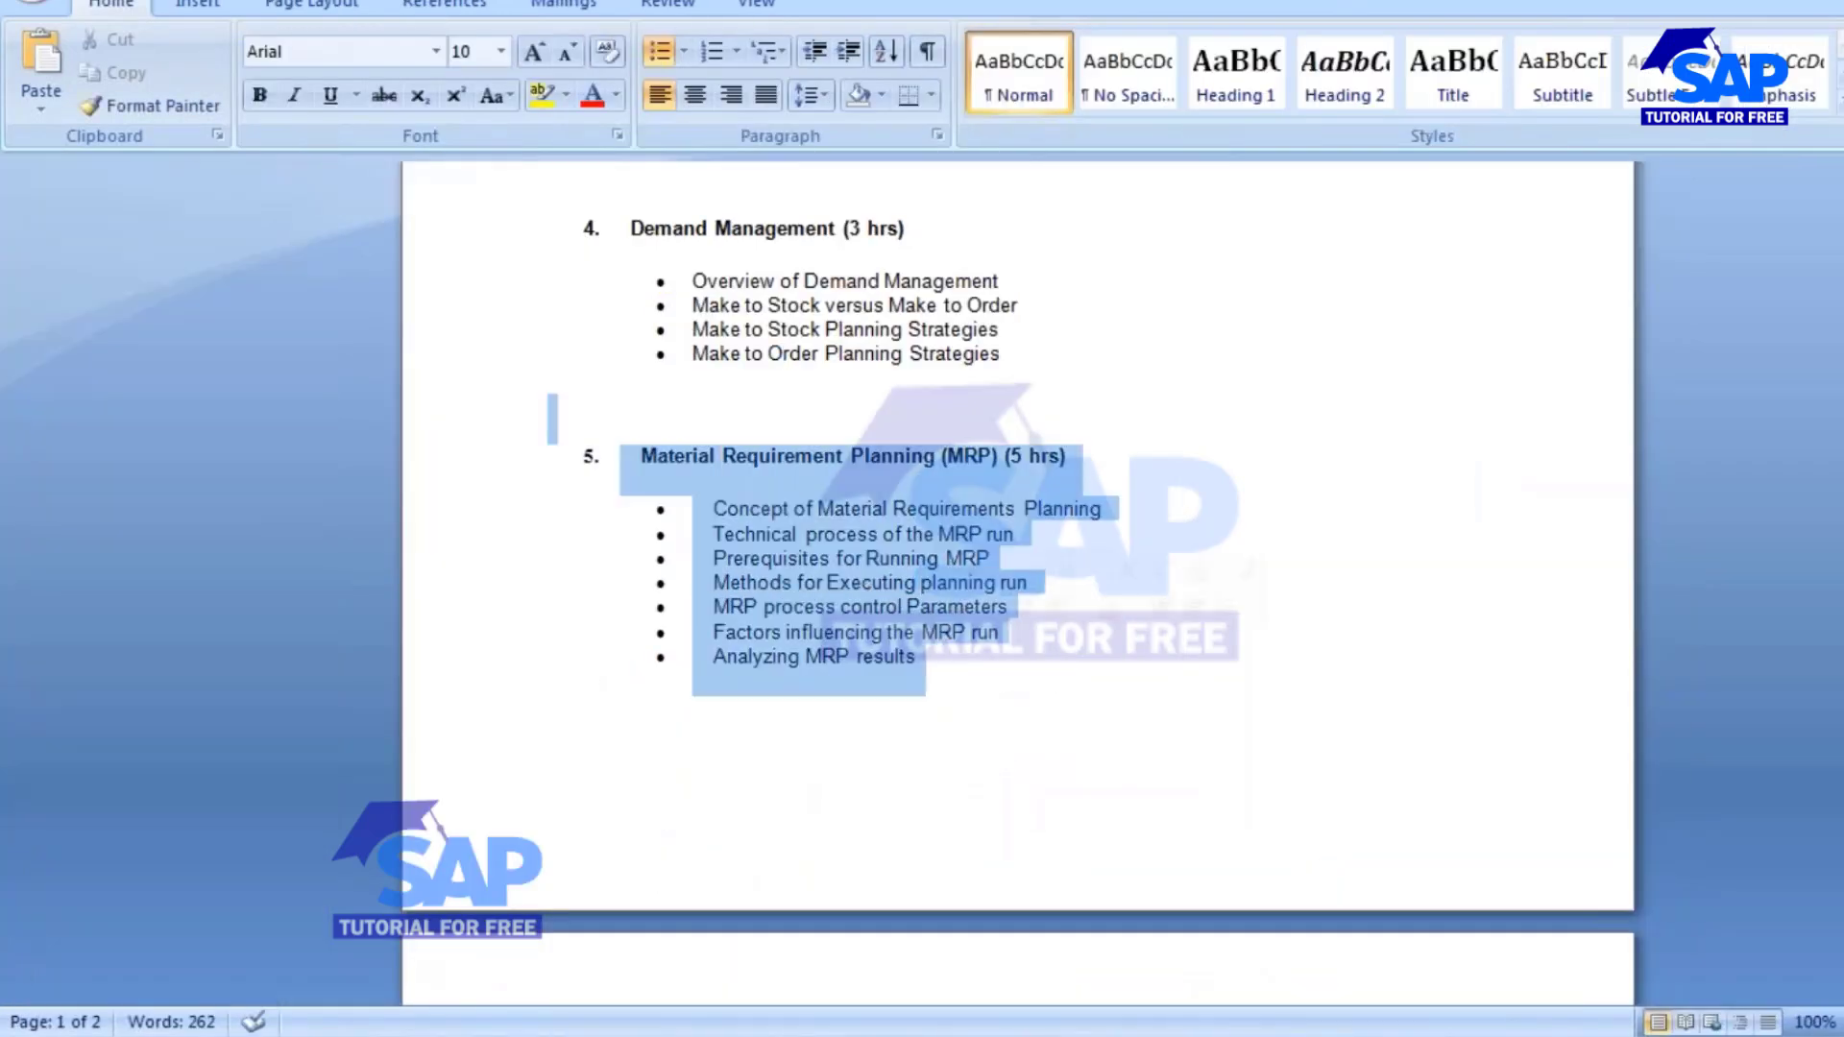
left_click(805, 606)
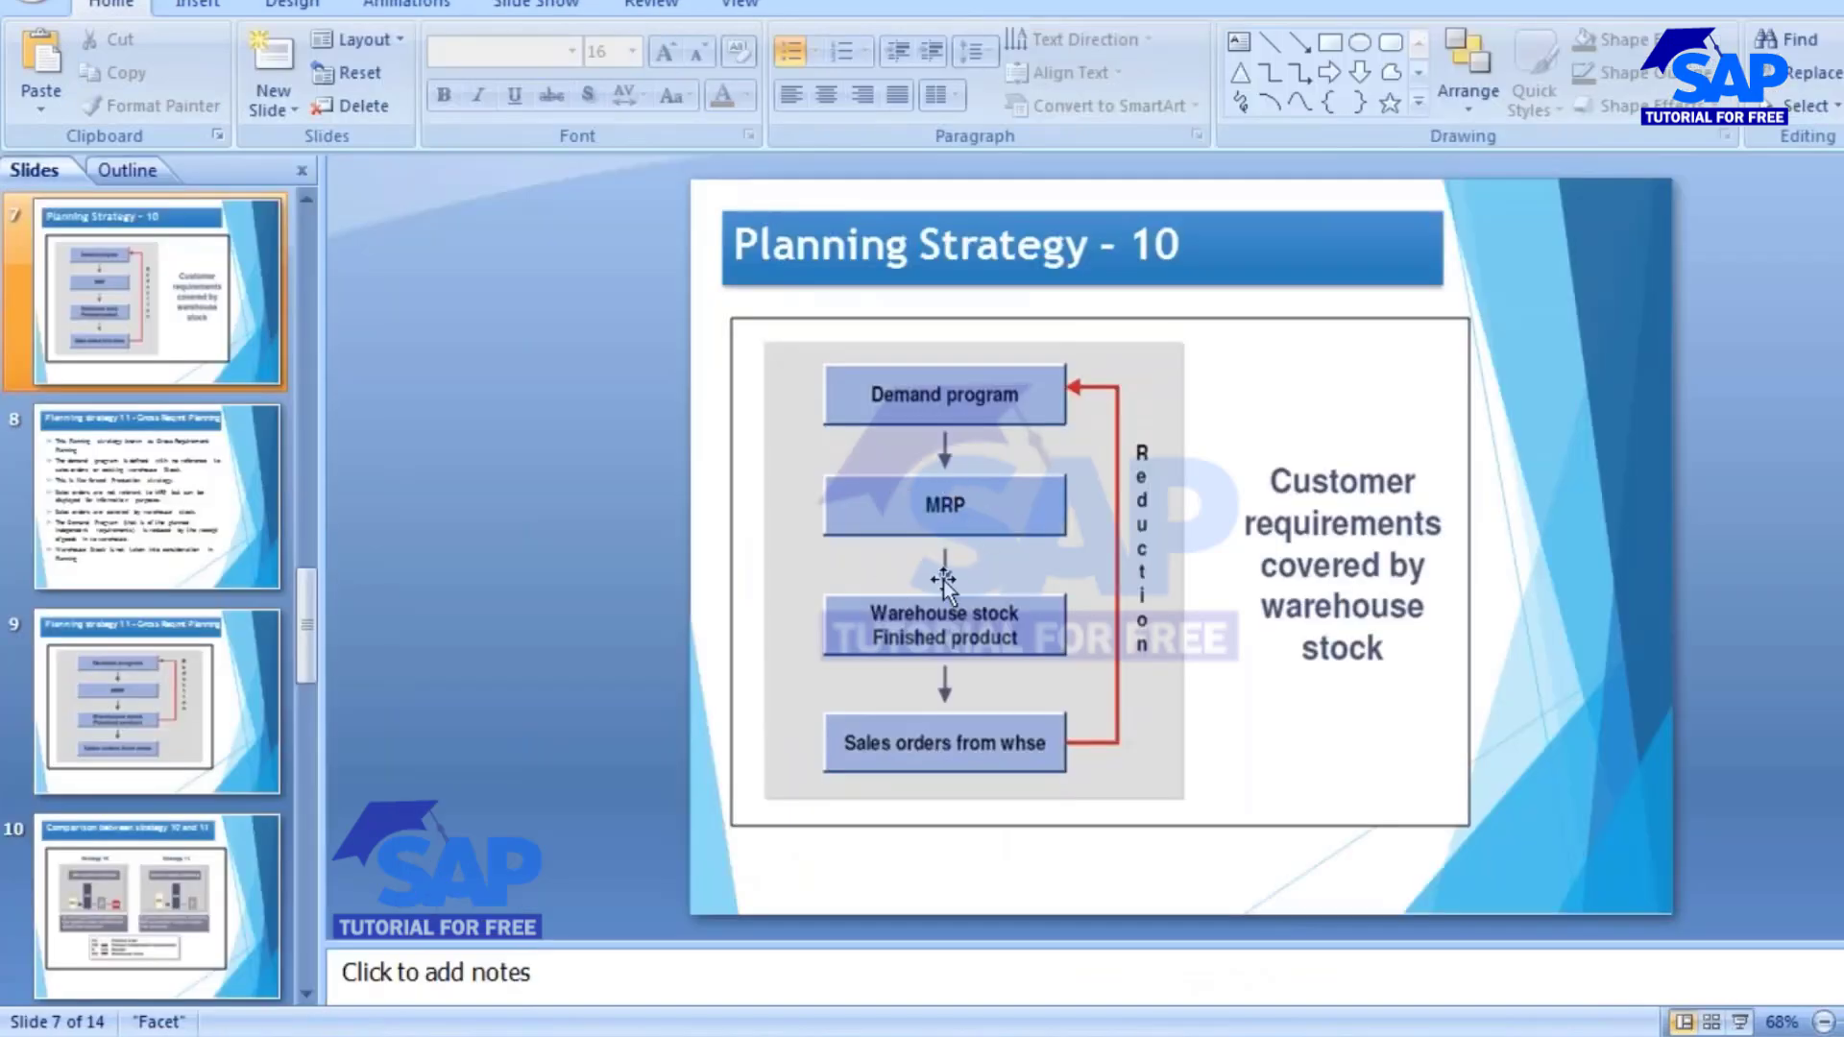
left_click(949, 895)
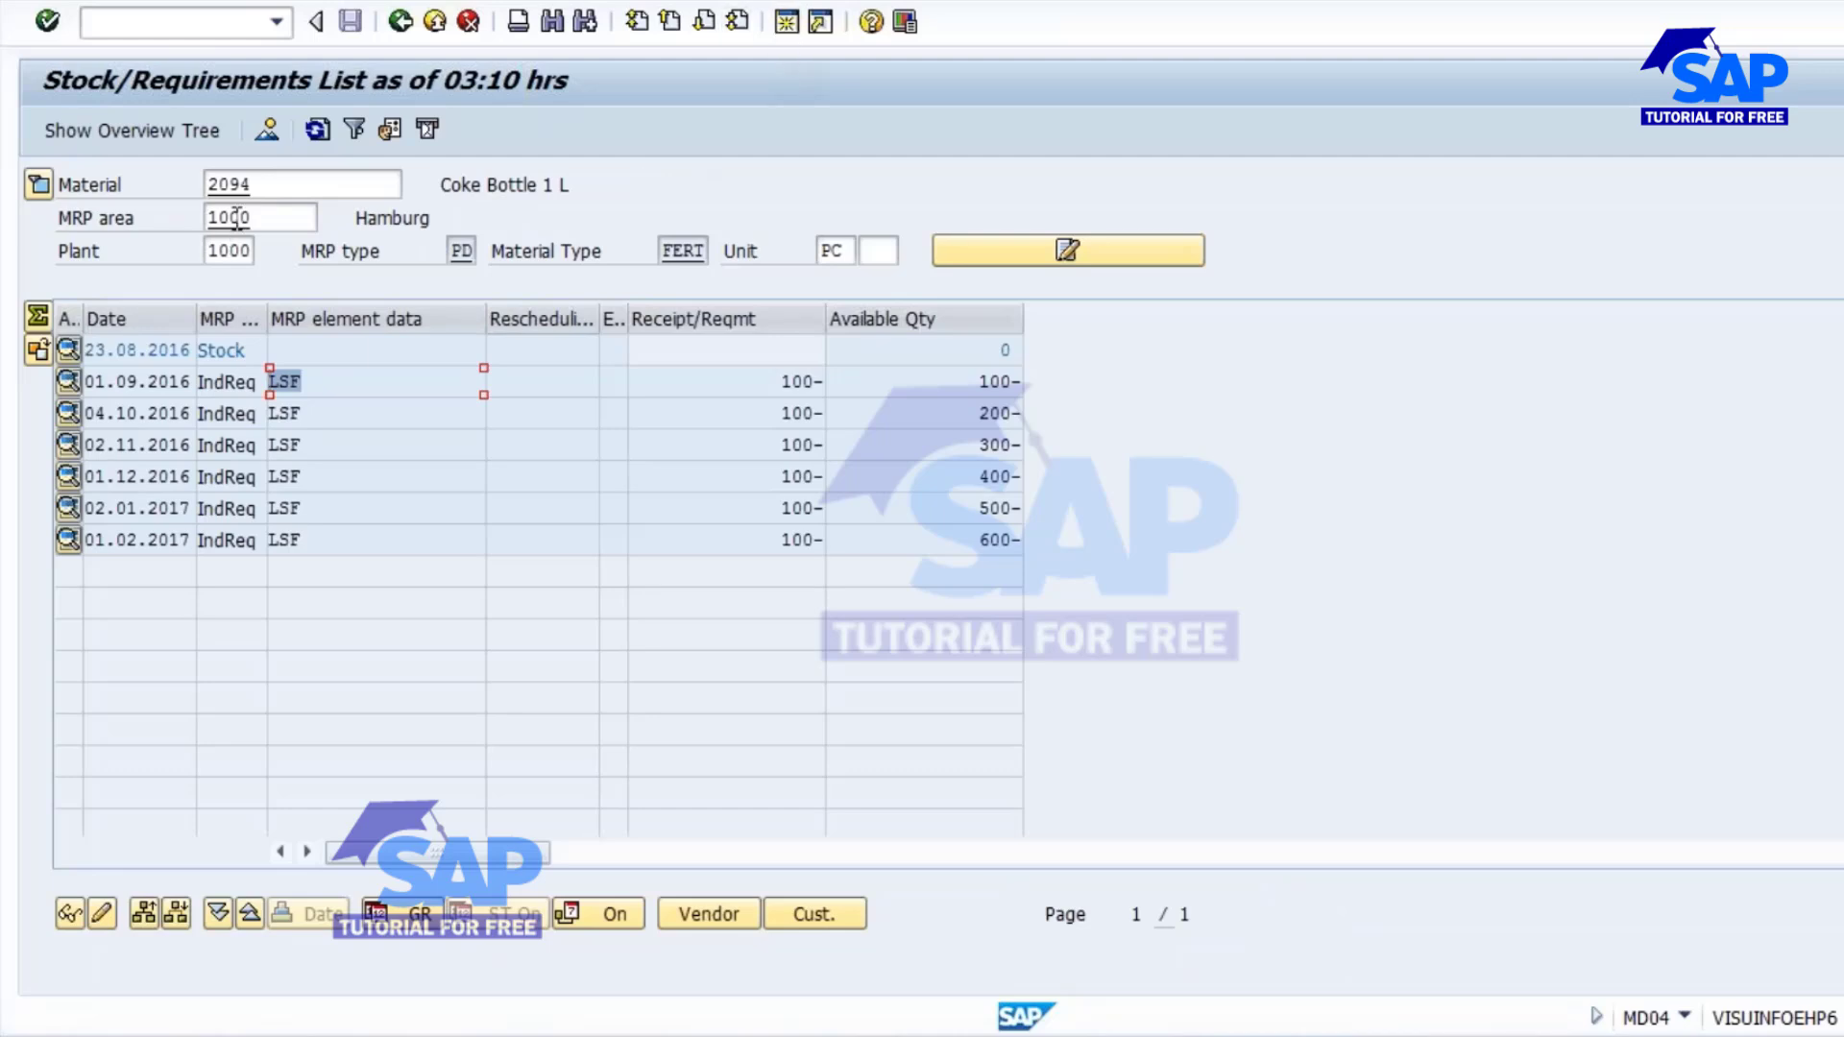
Select the number of material 2094 in MD04 and start transaction MD02 in a new session.
double_click(255, 186)
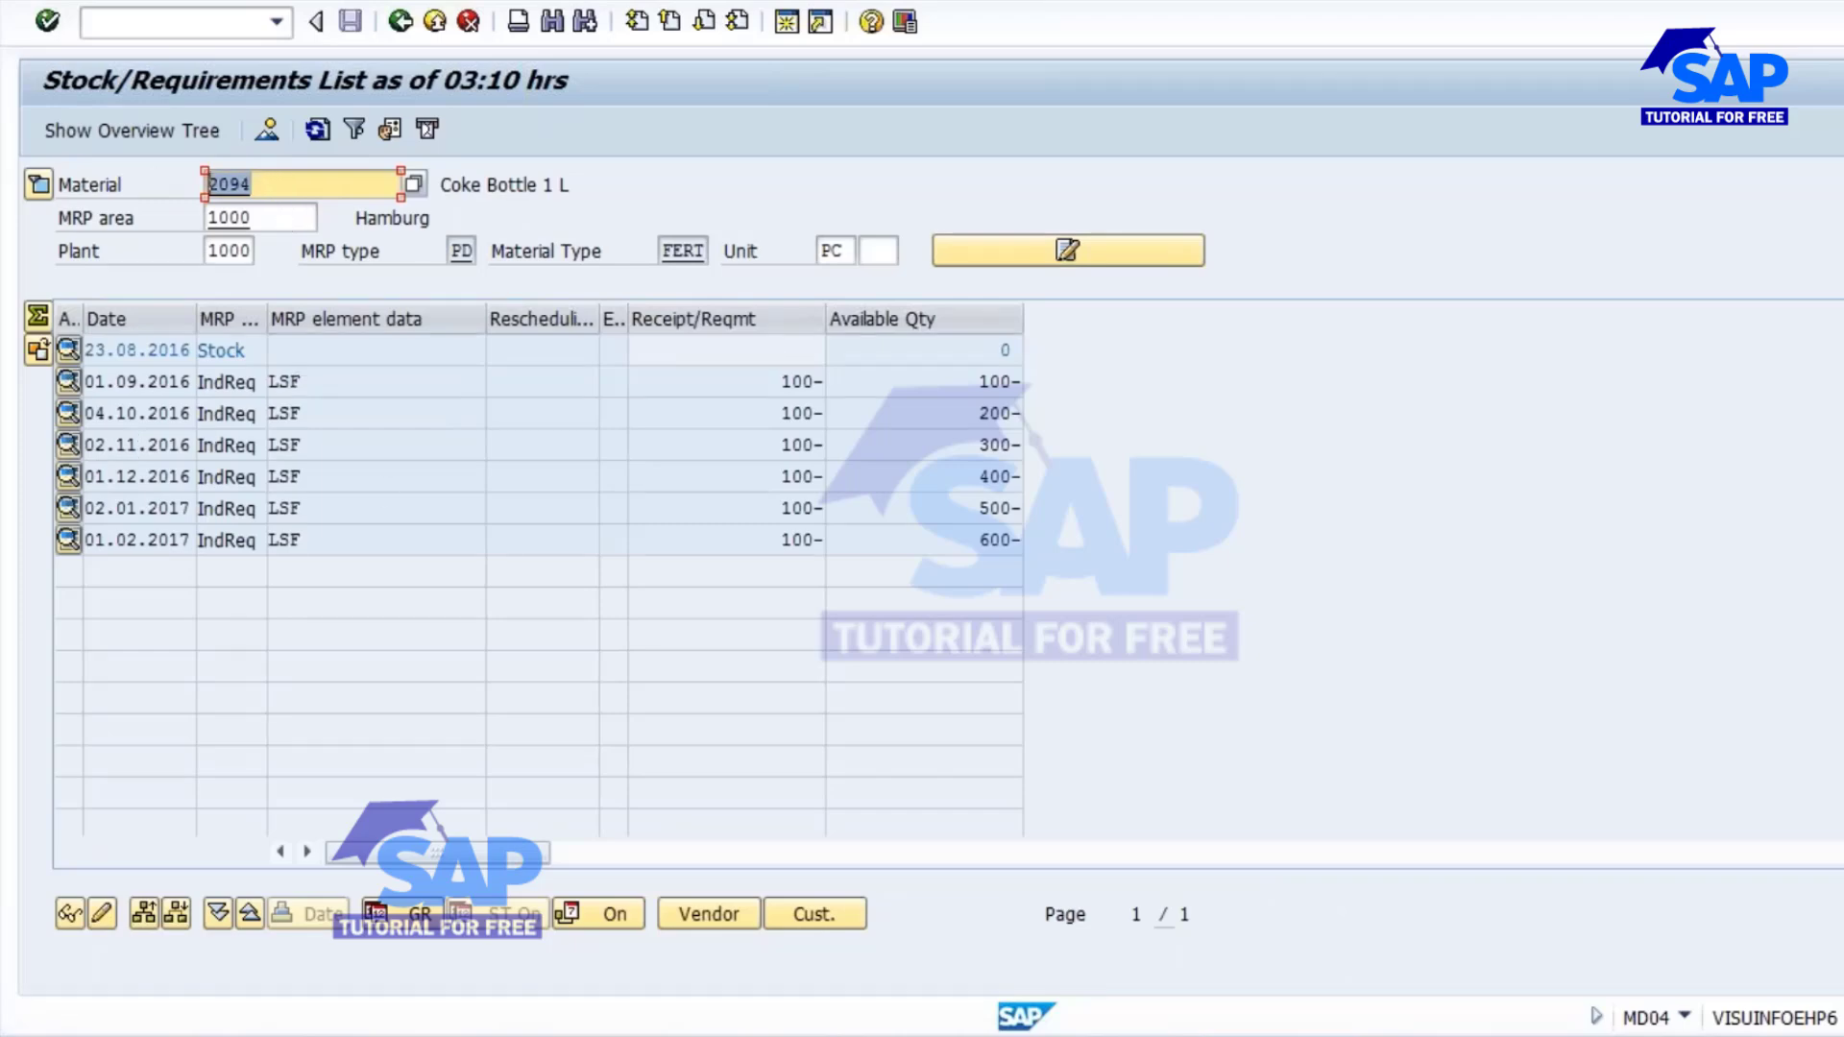
left_click(786, 21)
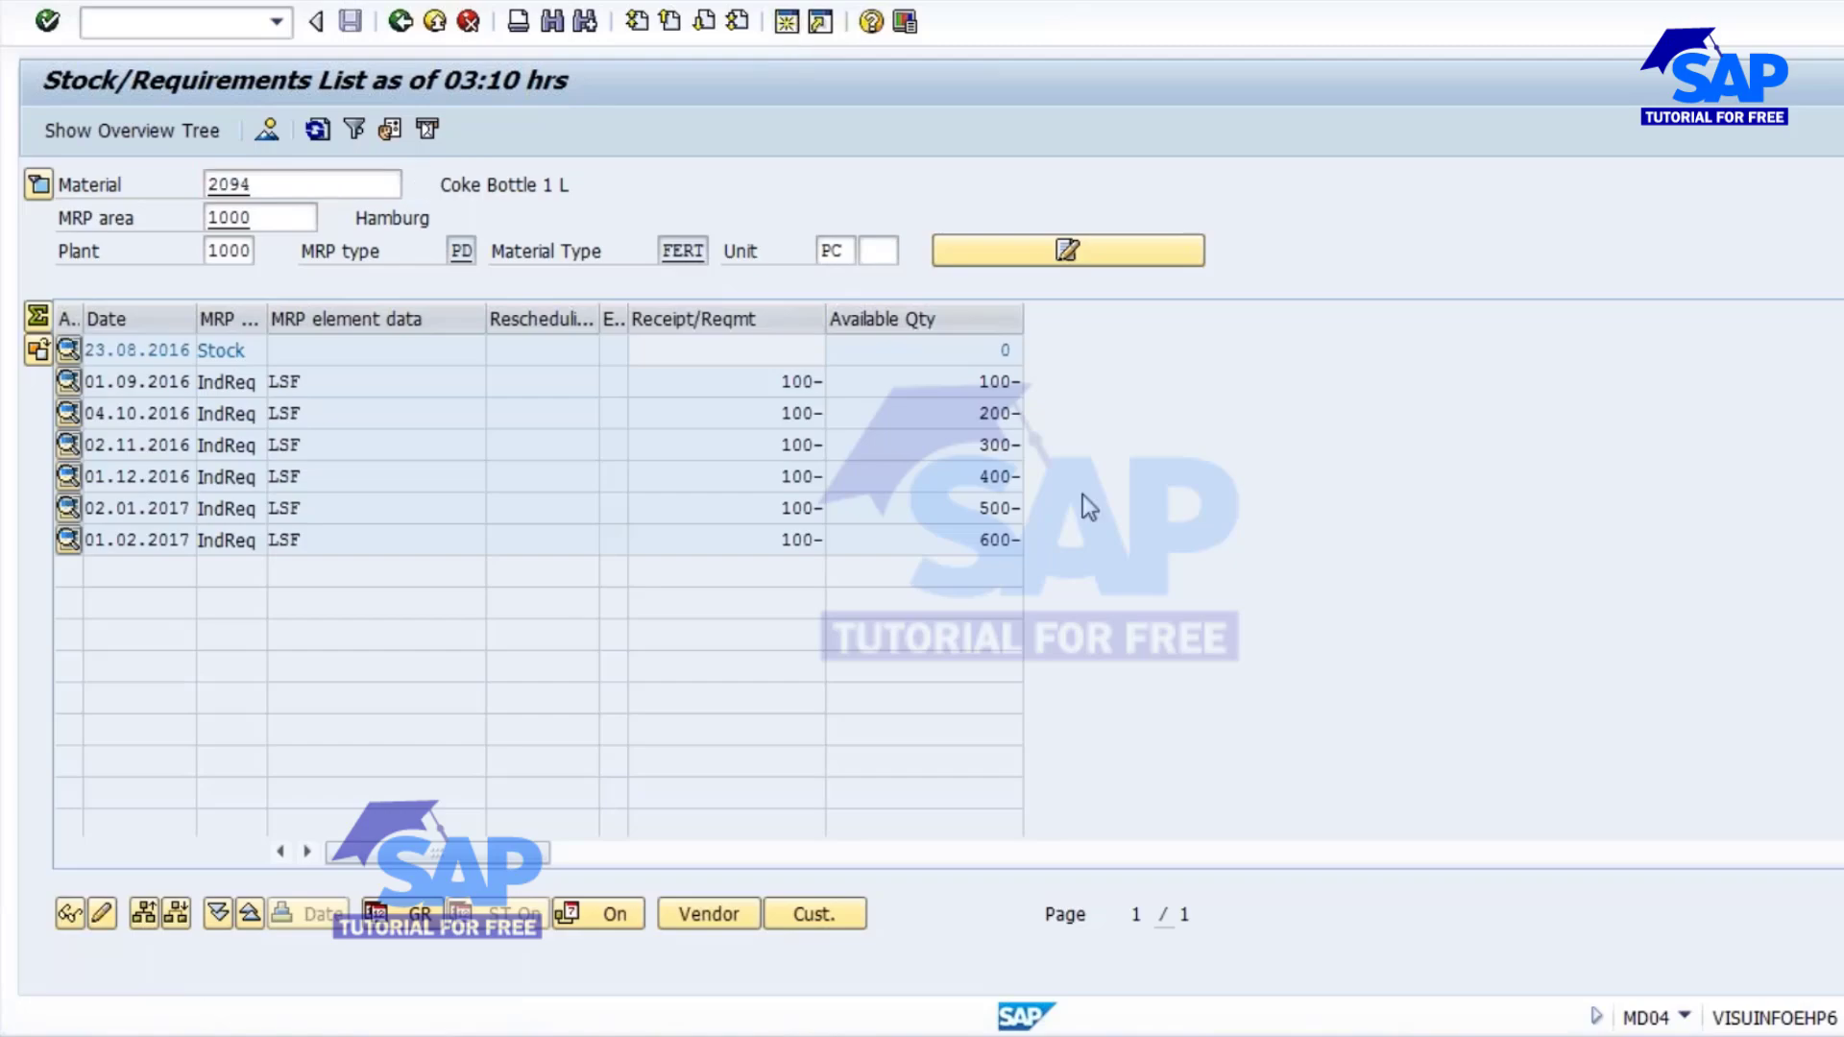
type("m")
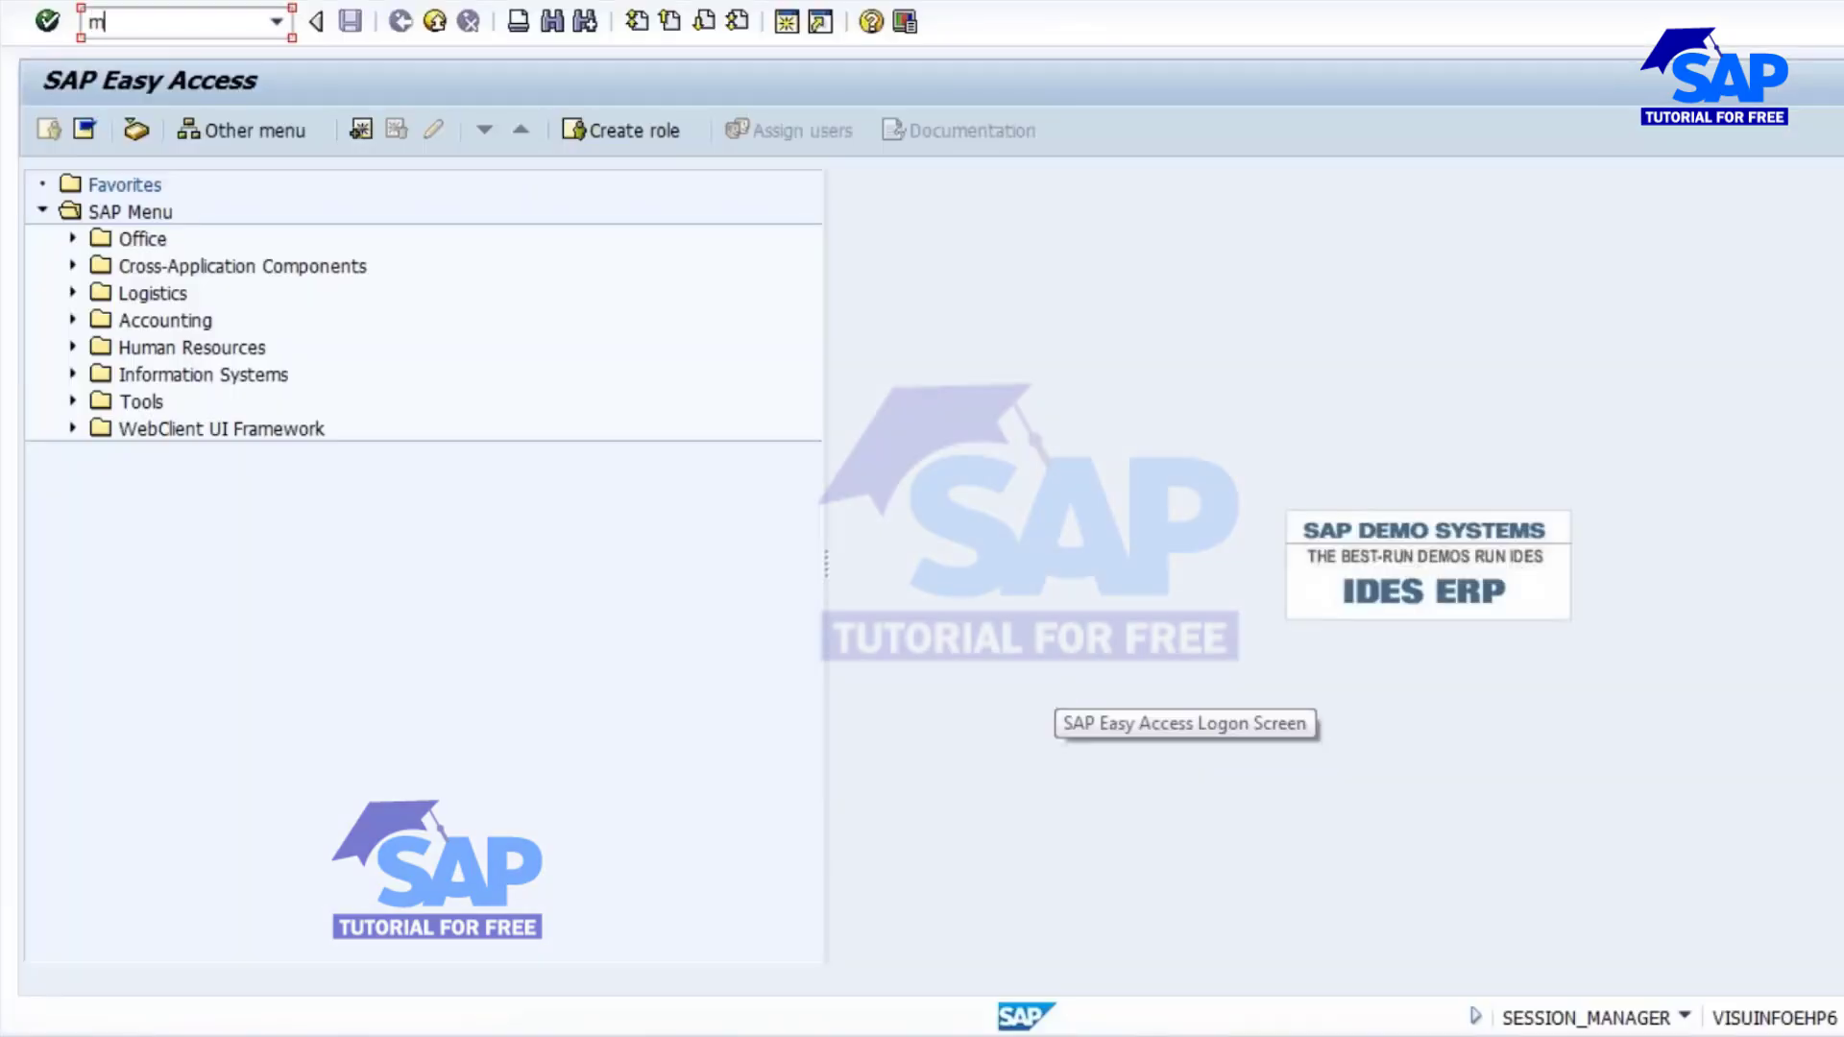
type("d02")
key("Return")
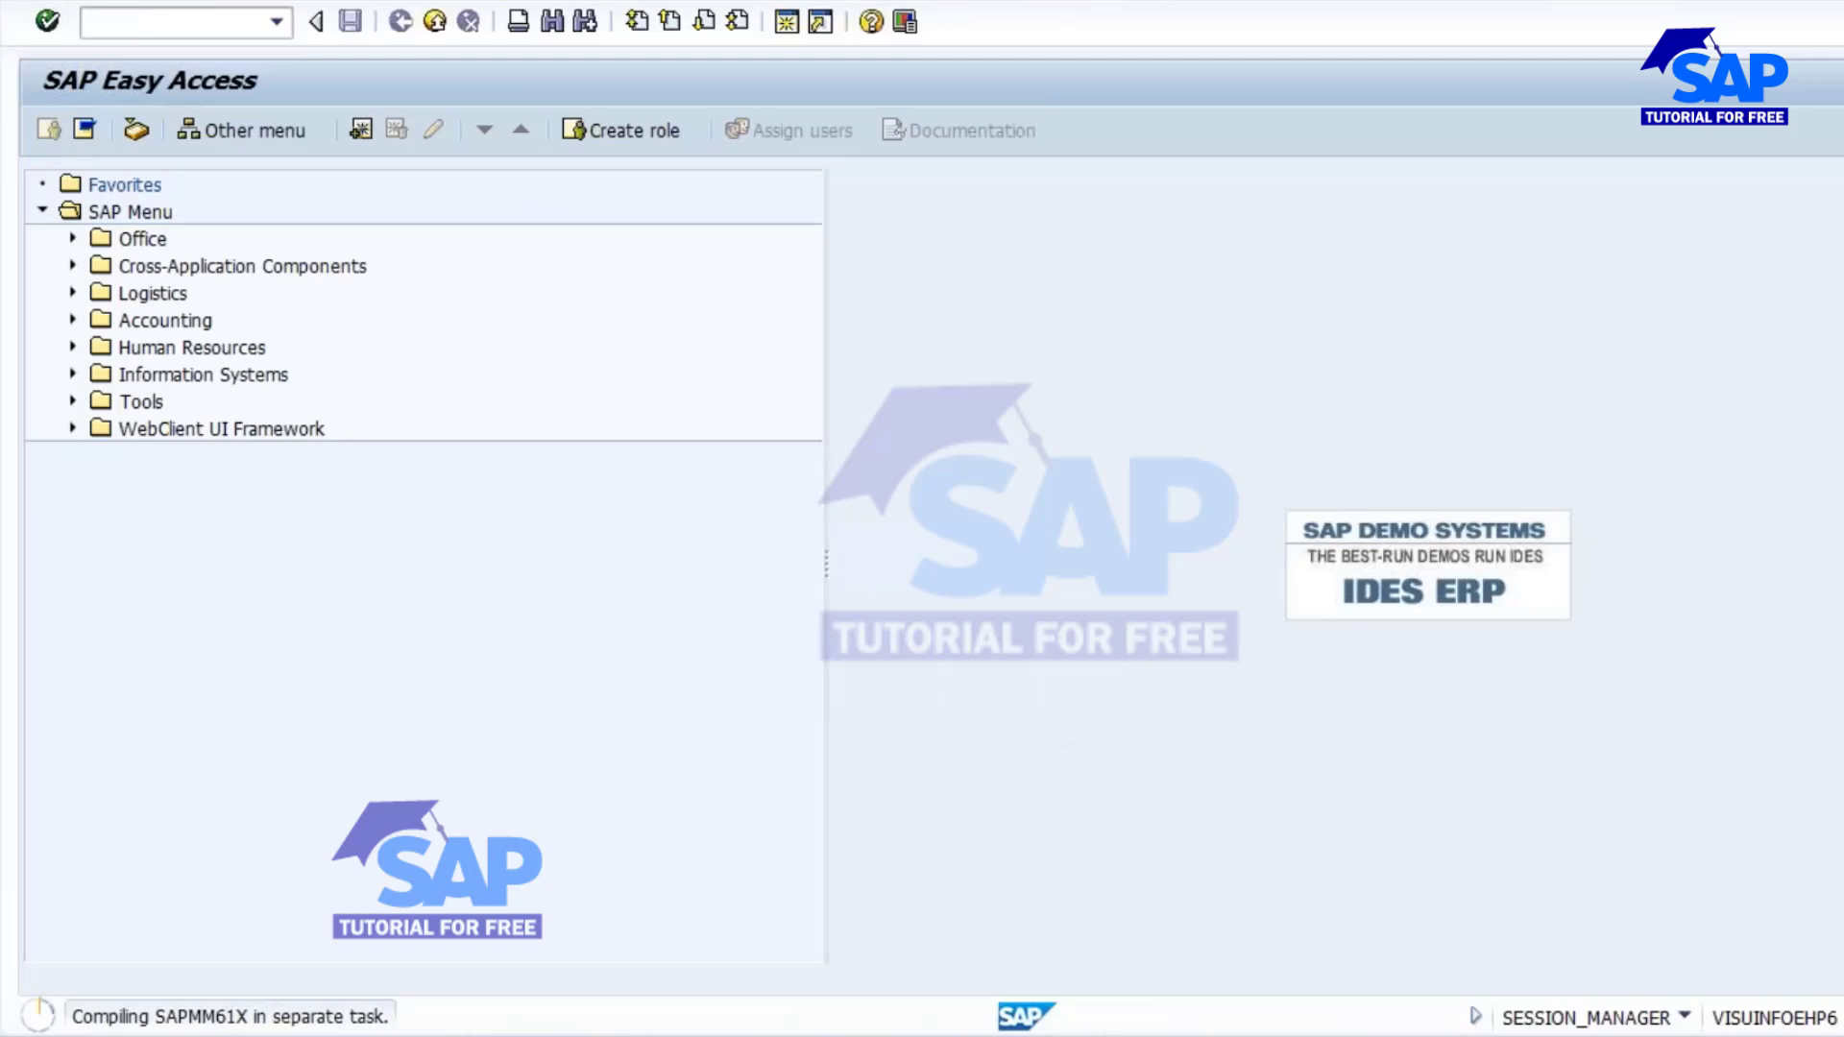